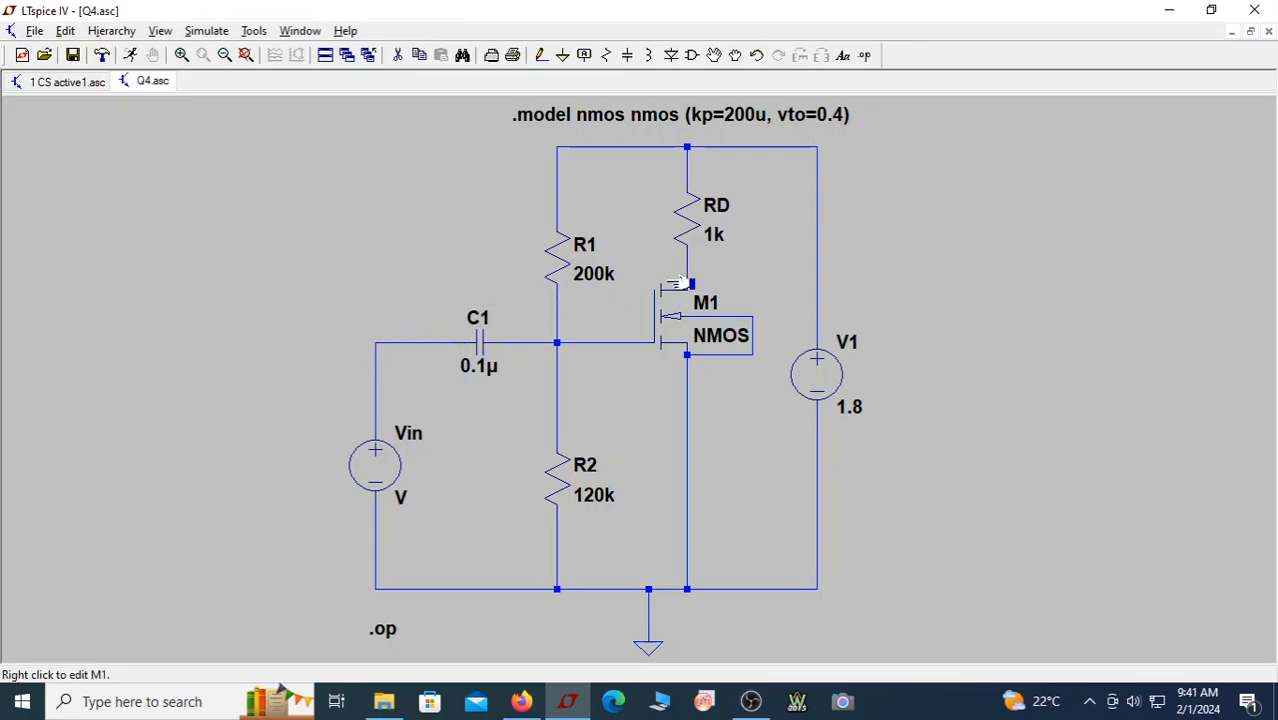
Place a net label named Vo beside M1's drain and a second one above the wire from source Vin to C1
left_click(588, 57)
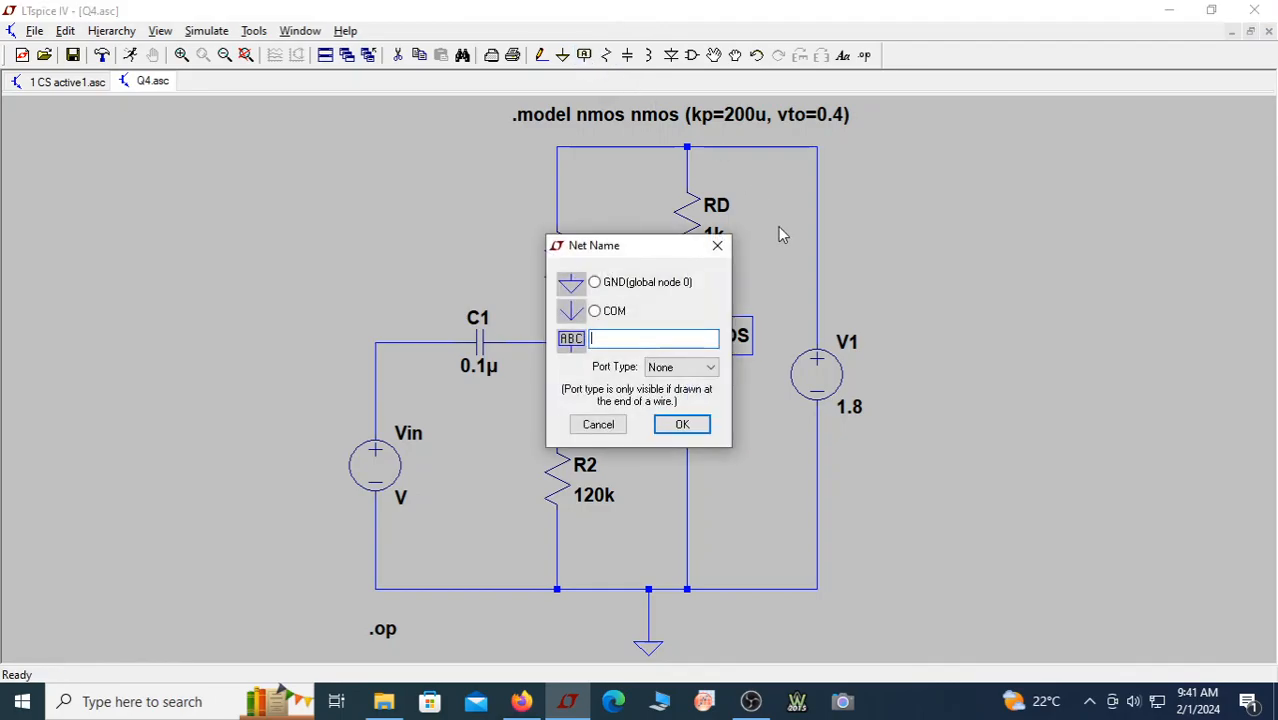
type("0")
key("Return")
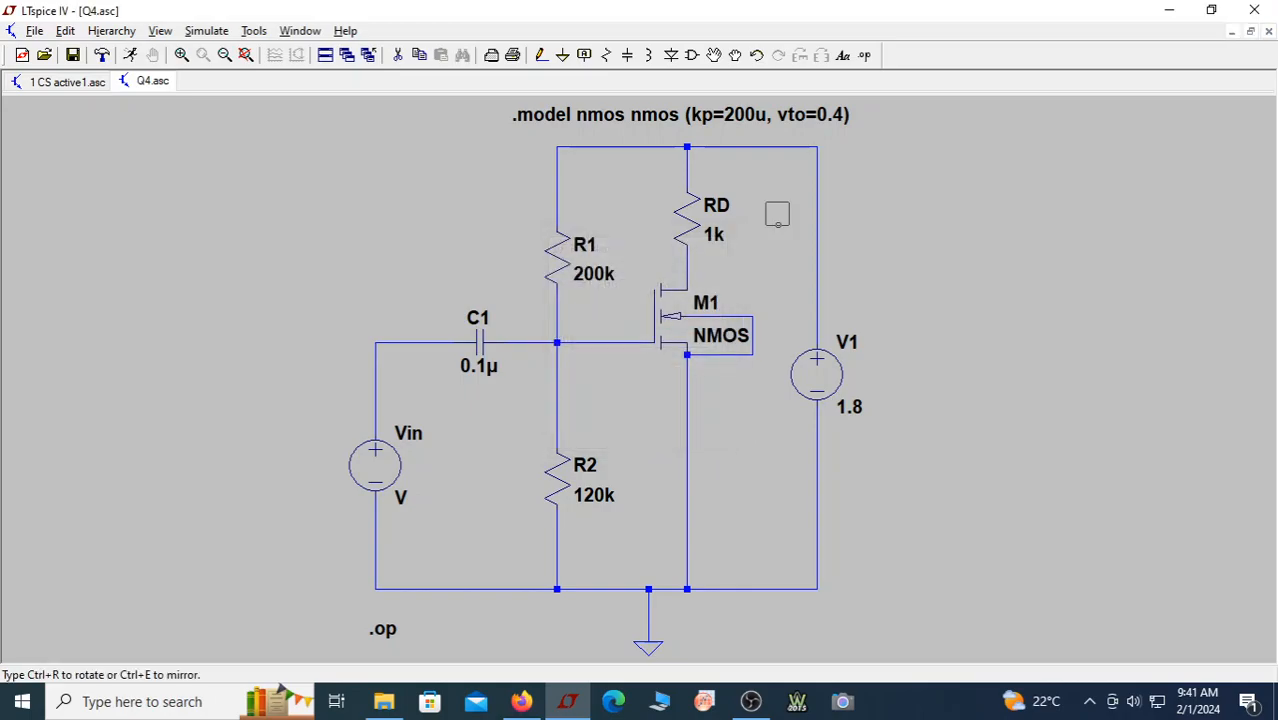
left_click(712, 268)
left_click(389, 329)
right_click(385, 290)
left_click(351, 285)
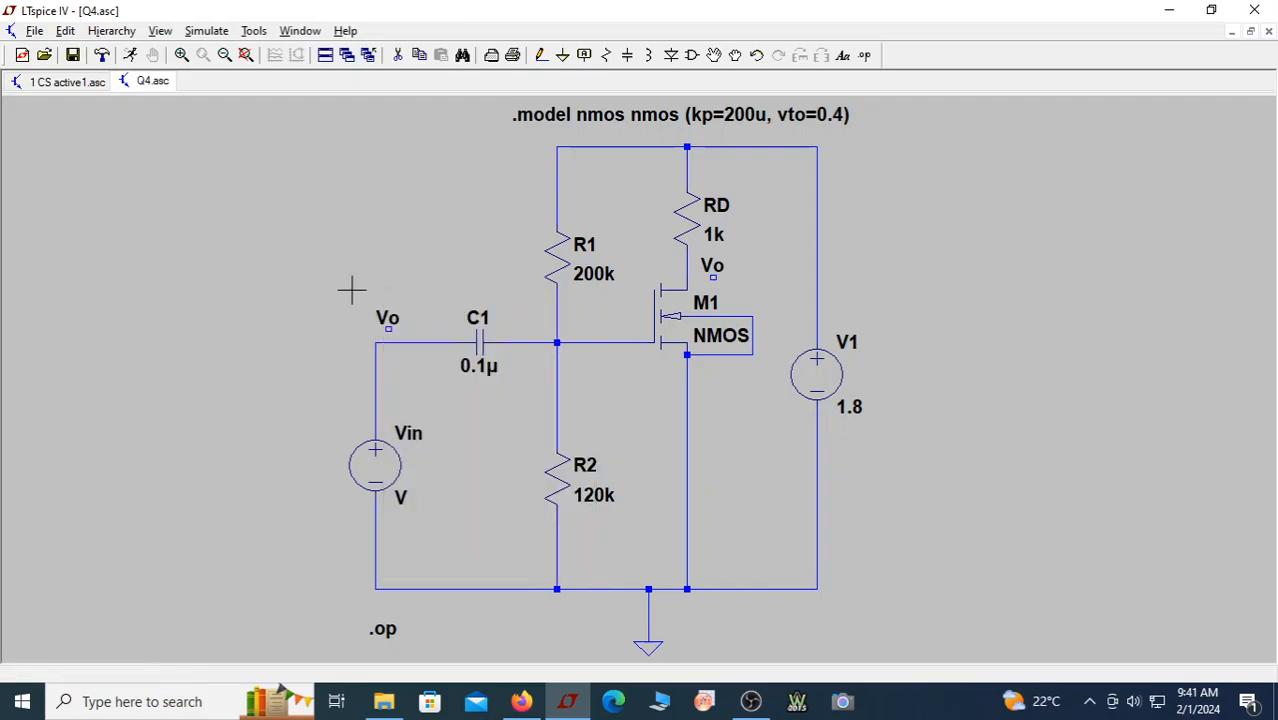
Rename the net label above the input wire to Vin
right_click(395, 322)
type("Vin")
key("Return")
Wire the Vin label to the input line before C1 and the Vo label to the node between RD and M1's drain
left_click(543, 58)
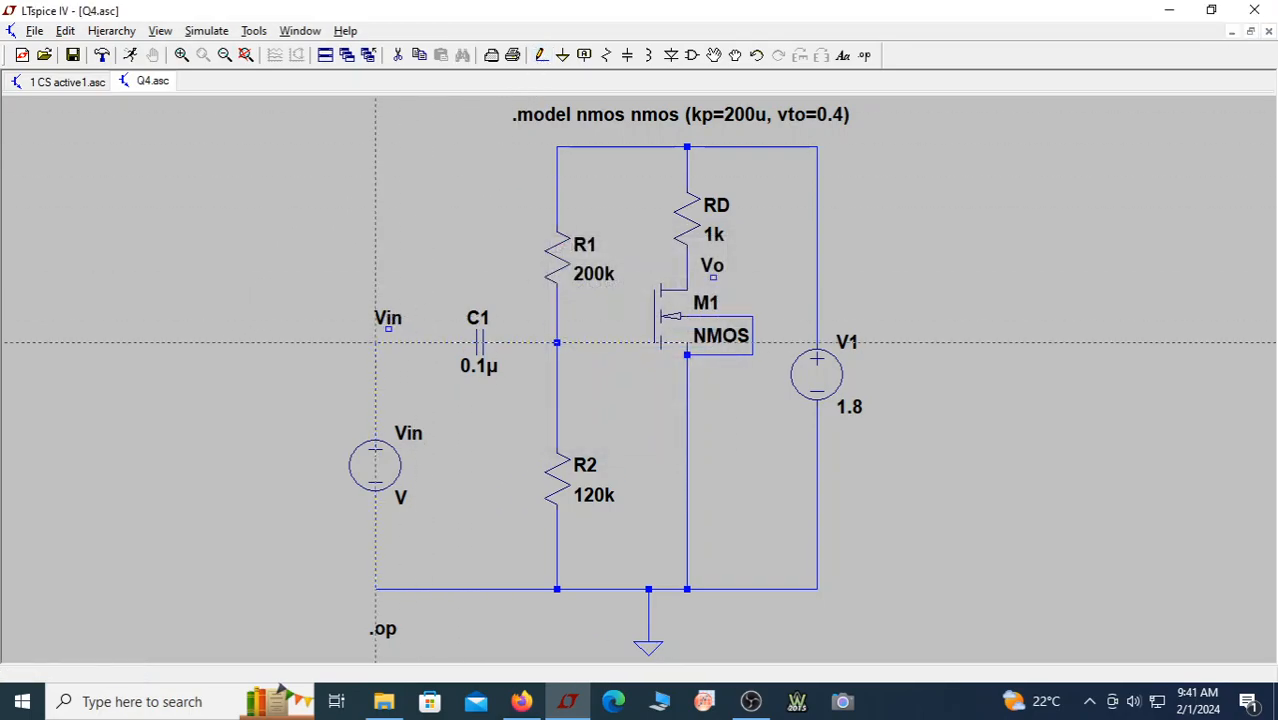
left_click(389, 328)
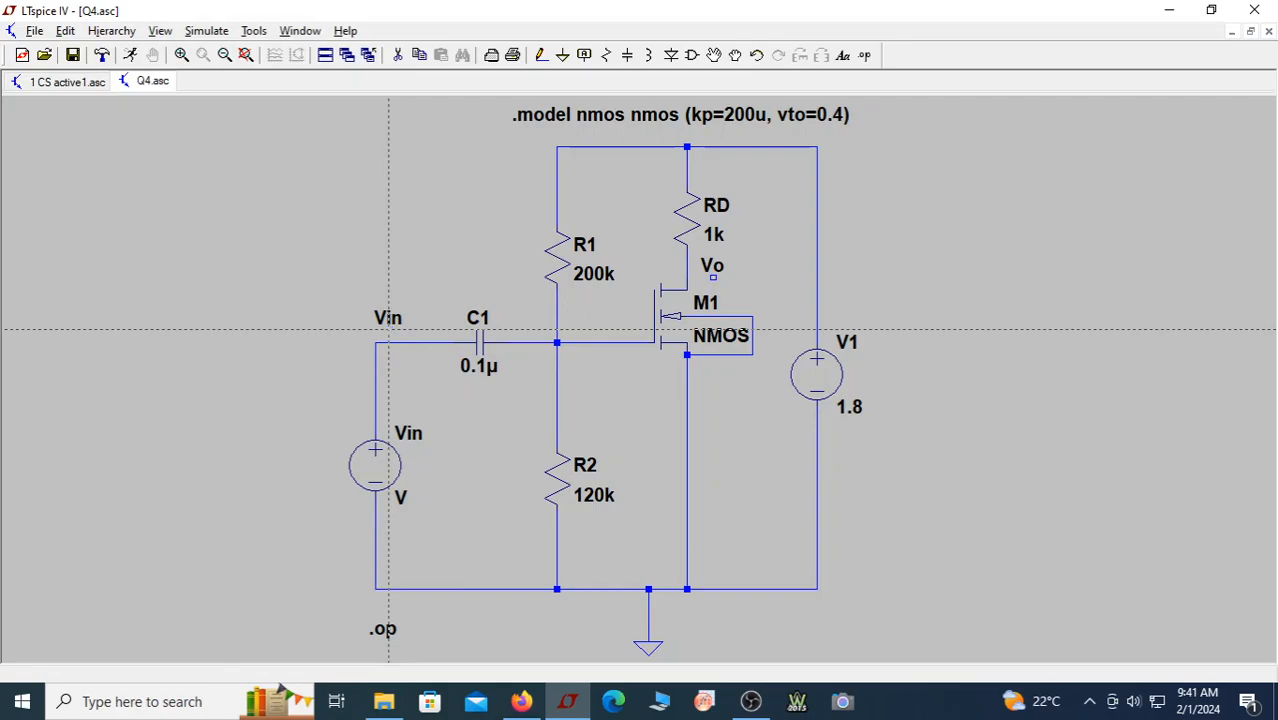
left_click(389, 343)
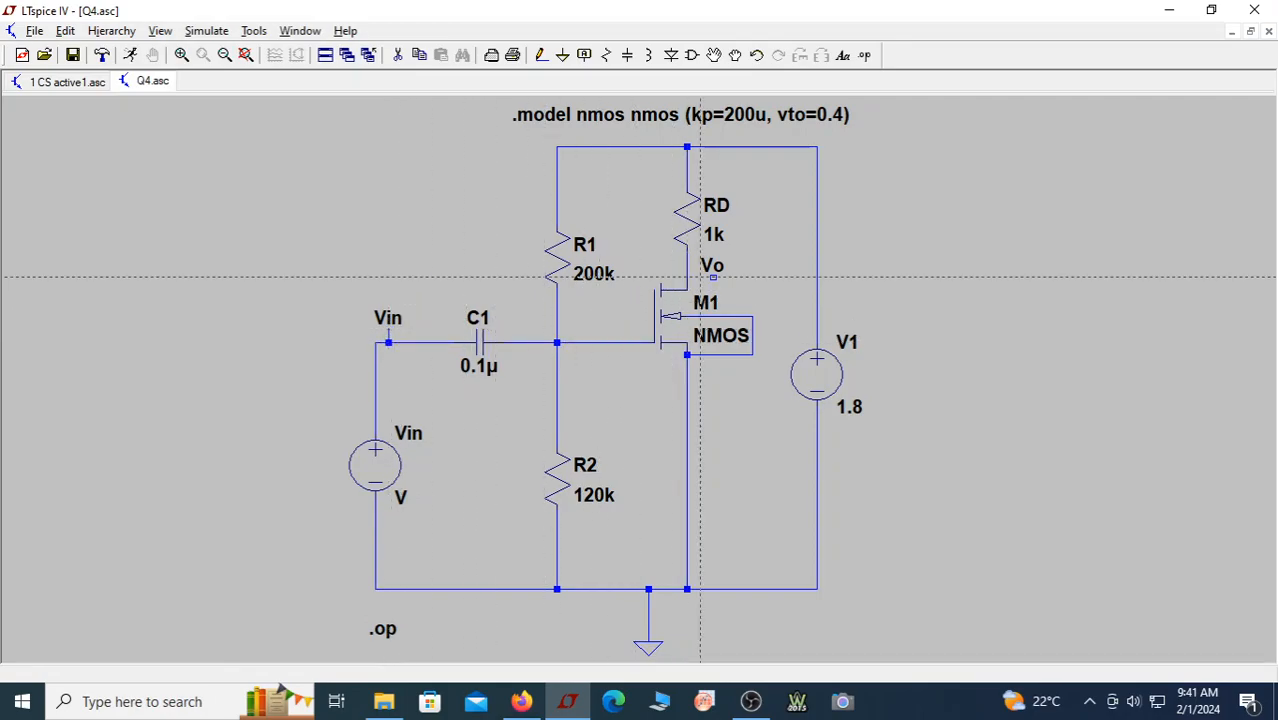
left_click(713, 277)
left_click(687, 277)
key("Escape")
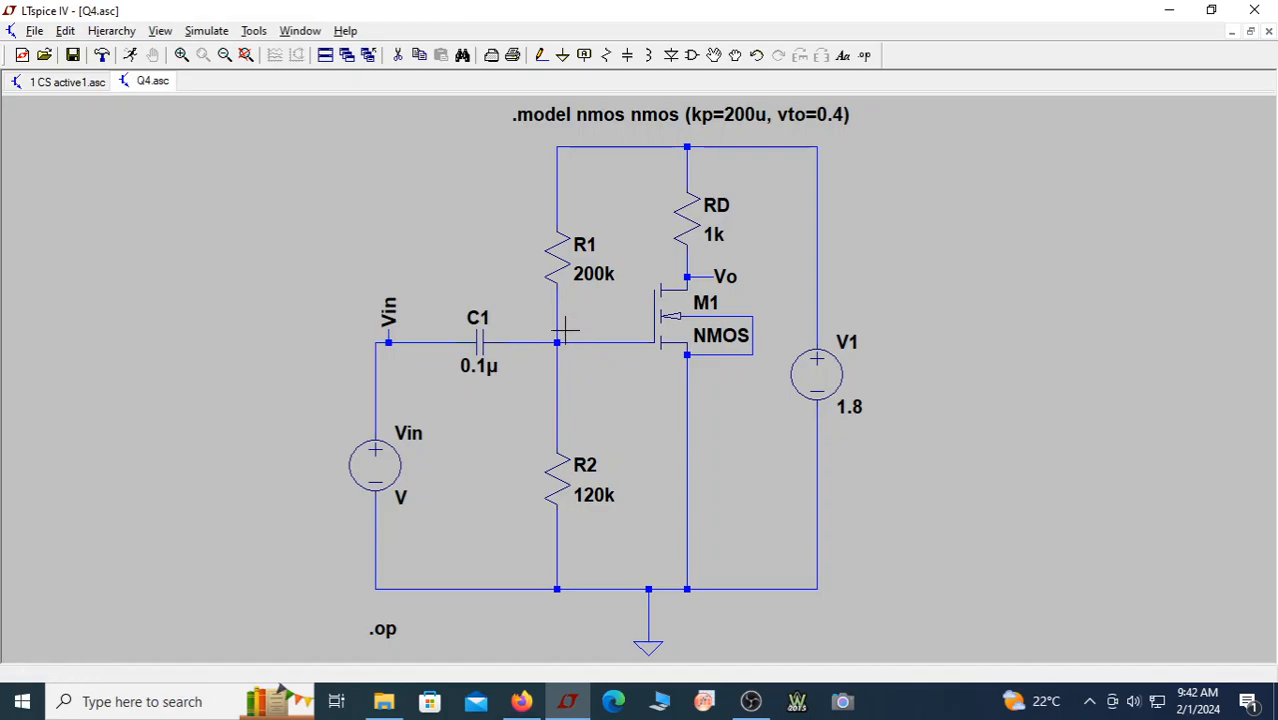
Keep the DC operating point analysis (.op) as the simulation command and run the simulation
left_click(205, 33)
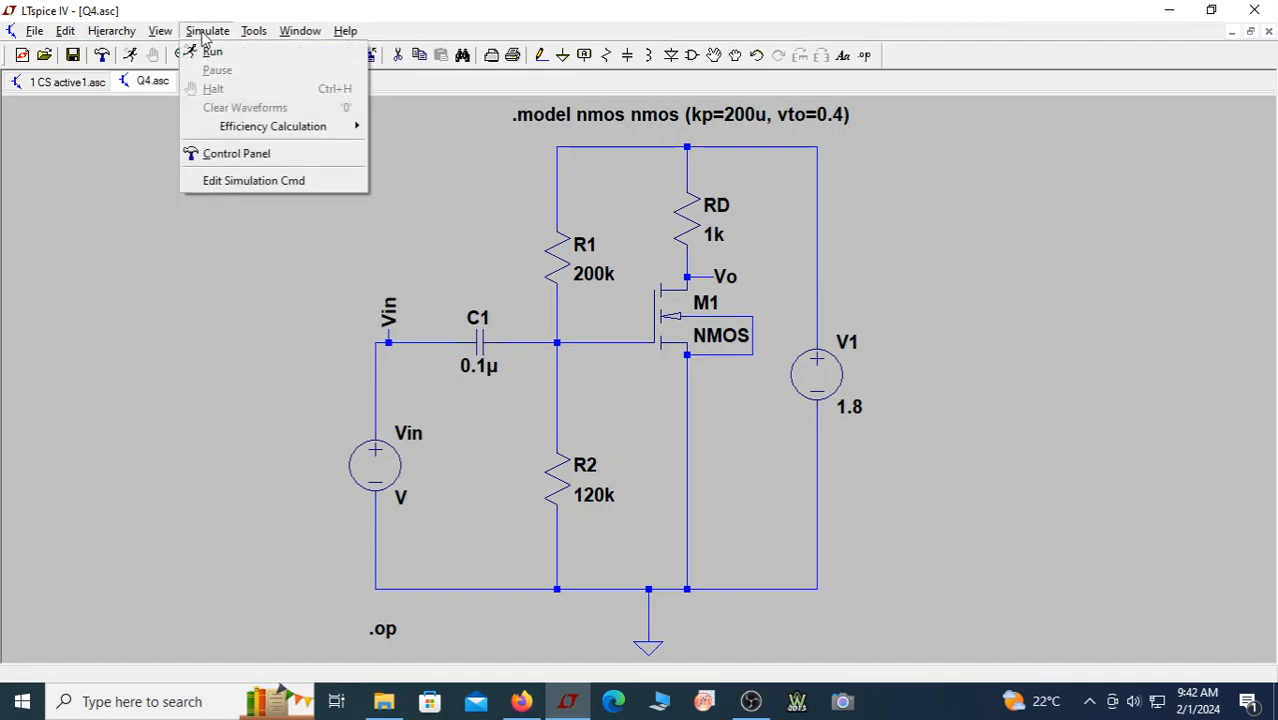
left_click(262, 180)
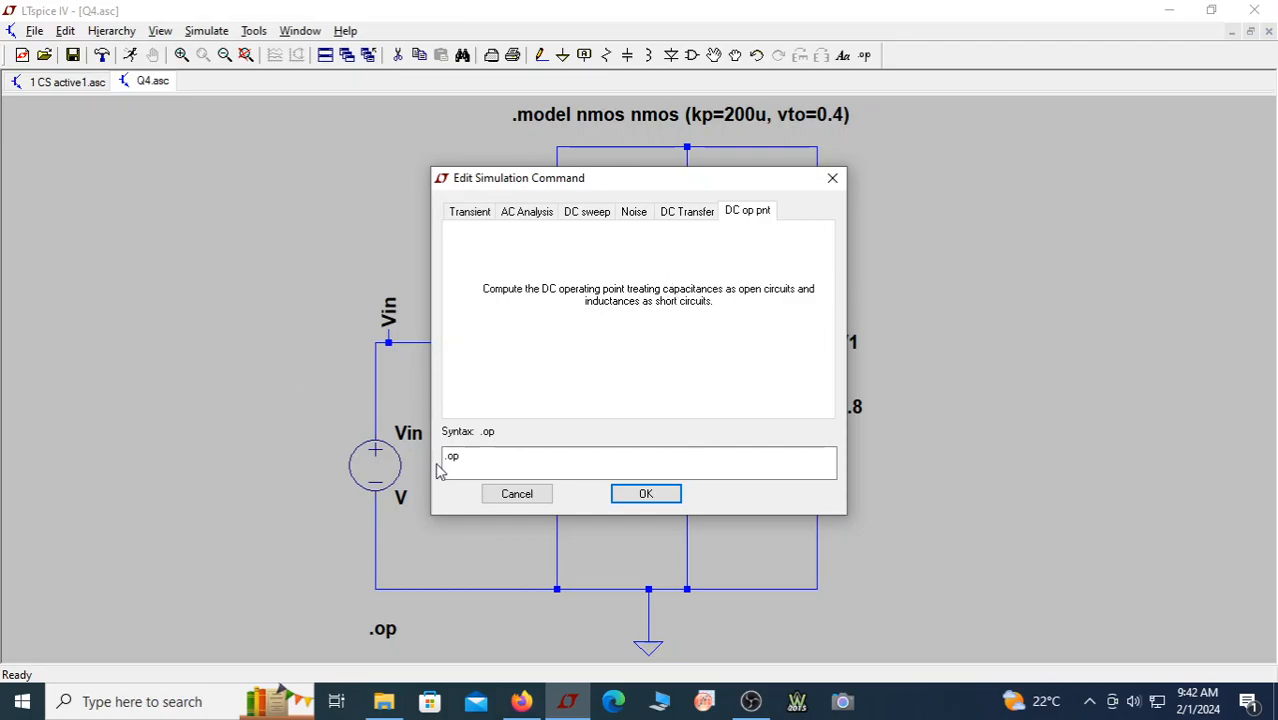
left_click(645, 496)
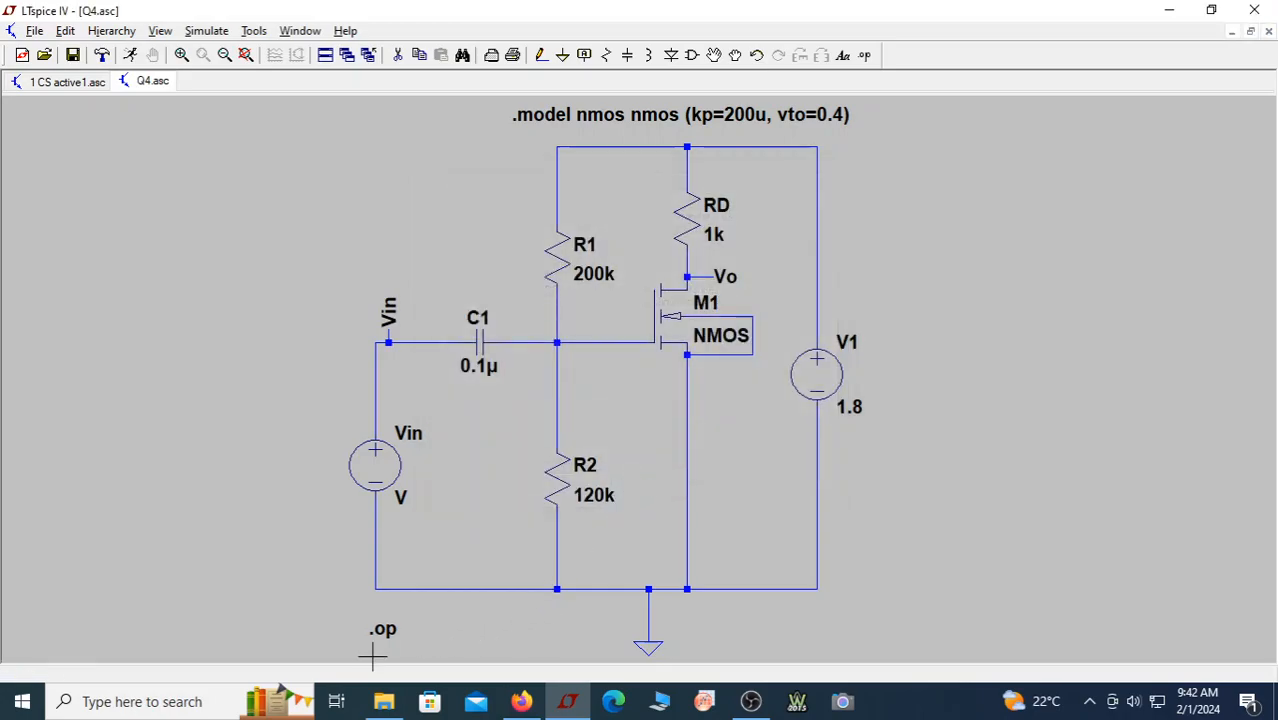
left_click(131, 56)
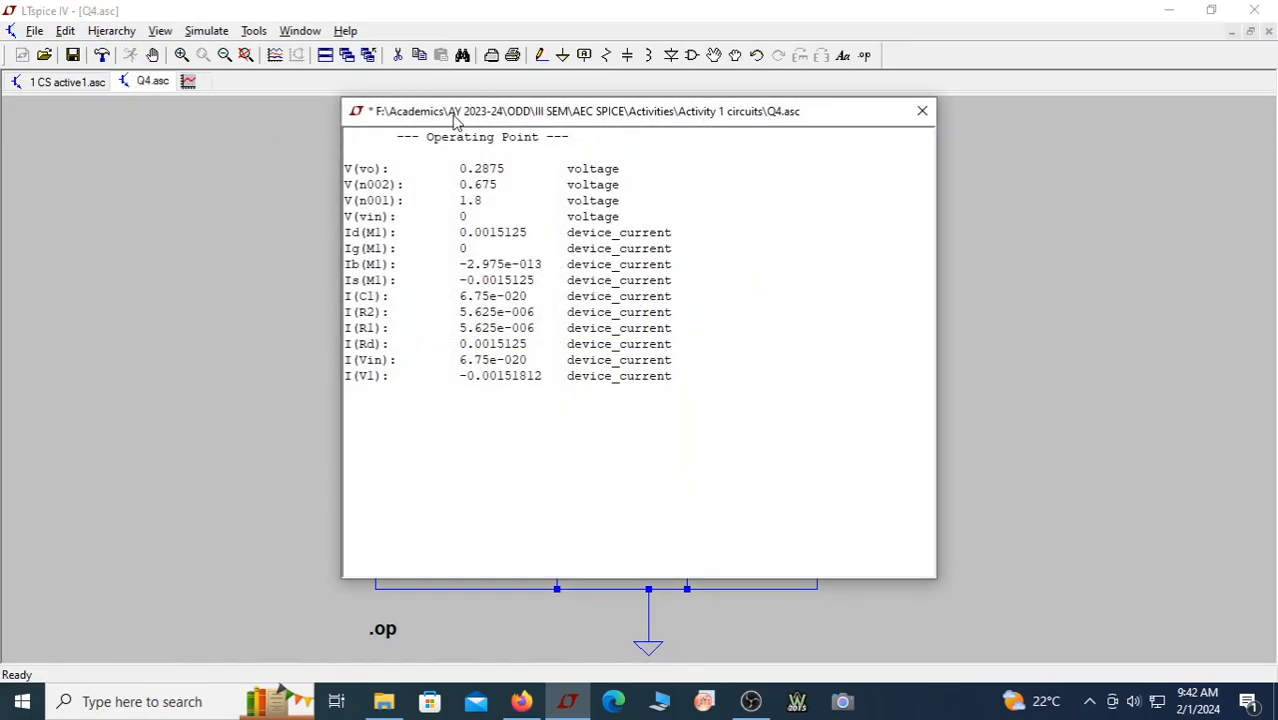
Examine the operating point voltages and device currents beside the schematic, including C1's current, and close the results and error log
left_click_drag(455, 118, 905, 158)
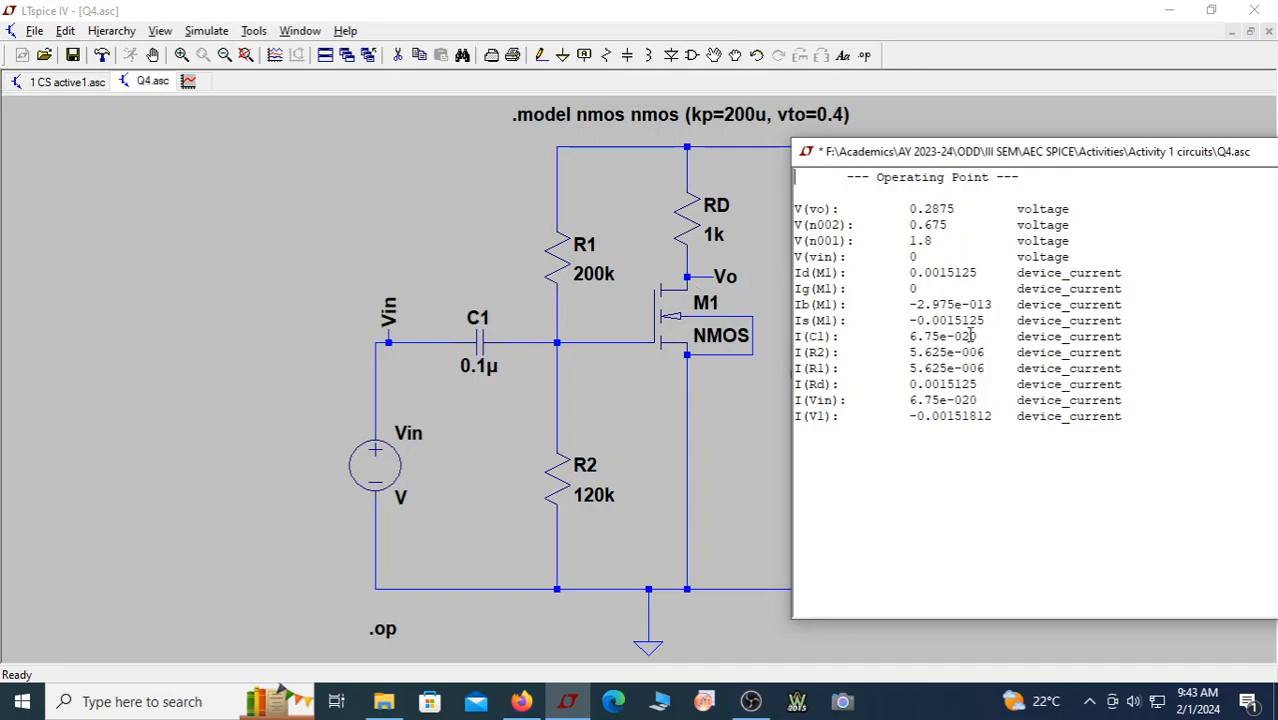
left_click_drag(976, 336, 946, 336)
left_click_drag(1005, 152, 809, 138)
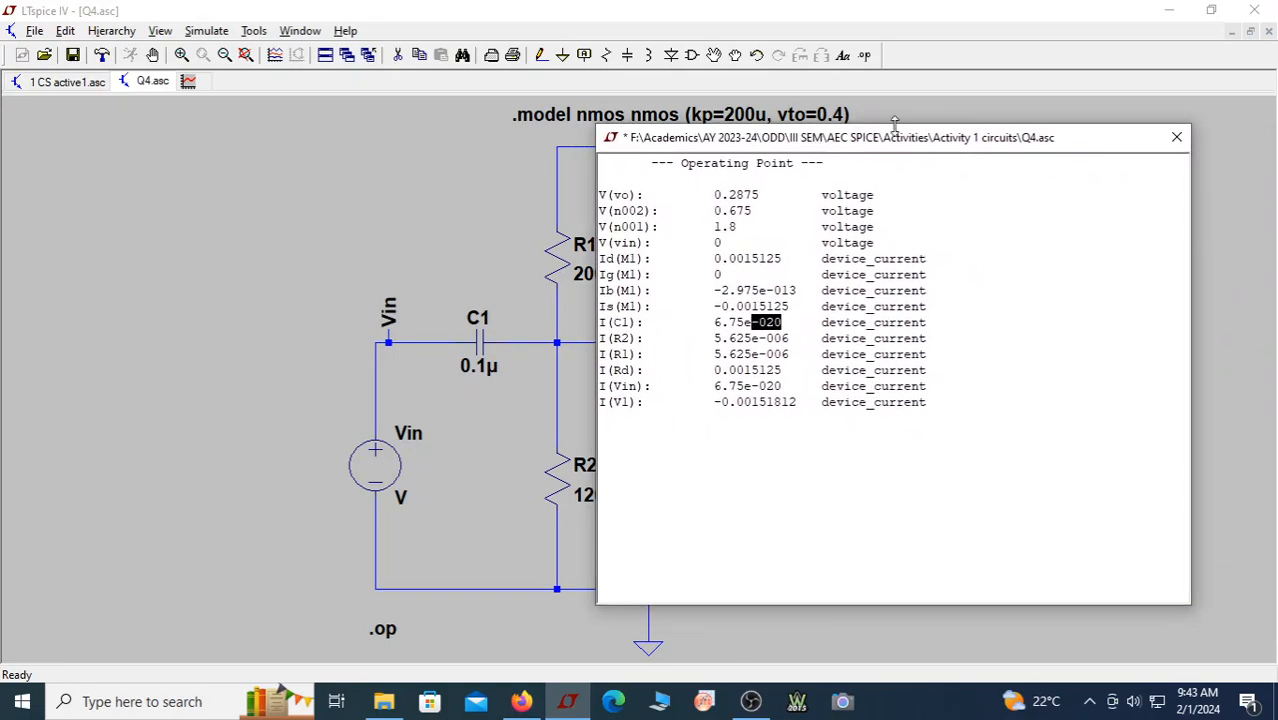
left_click(1177, 140)
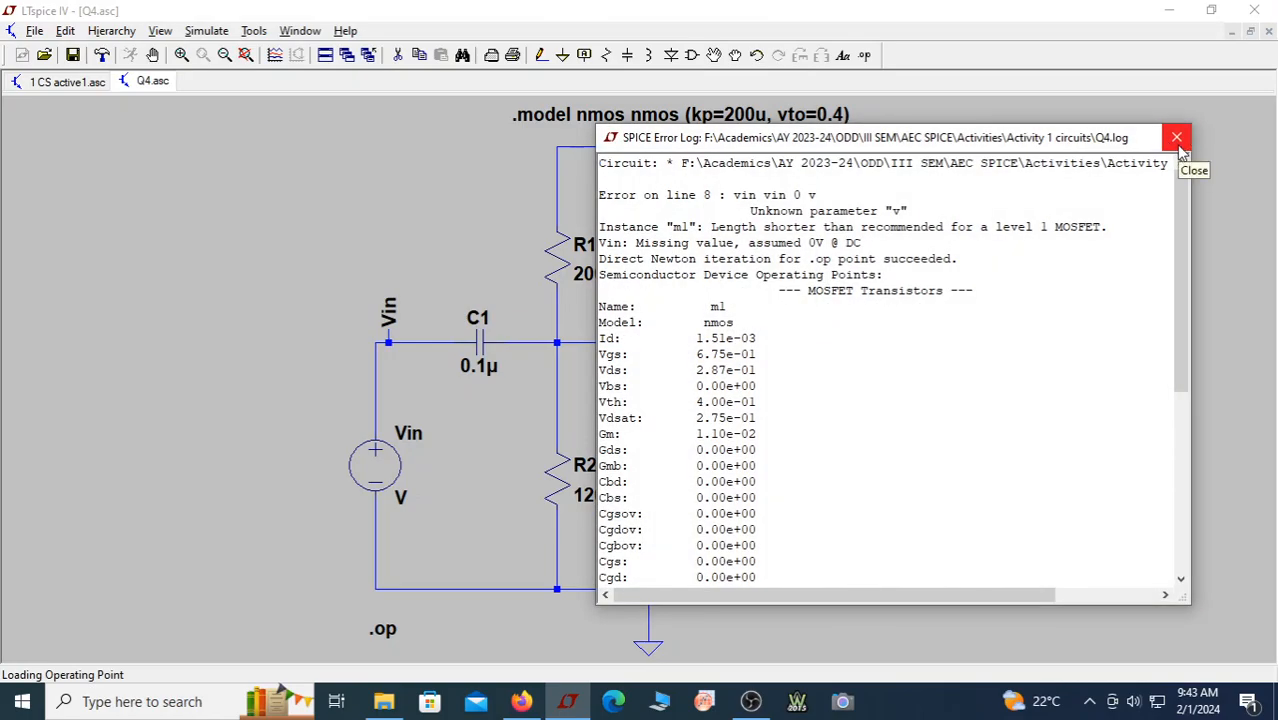
left_click(1177, 140)
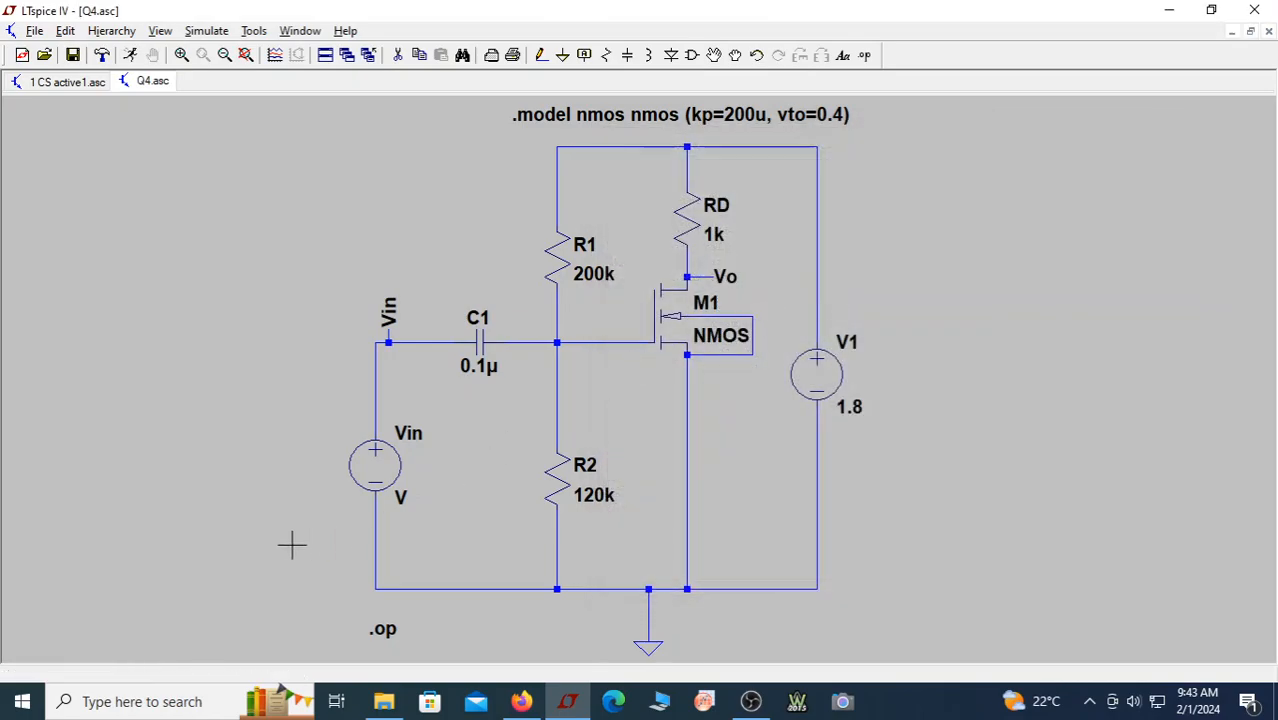
right_click(377, 472)
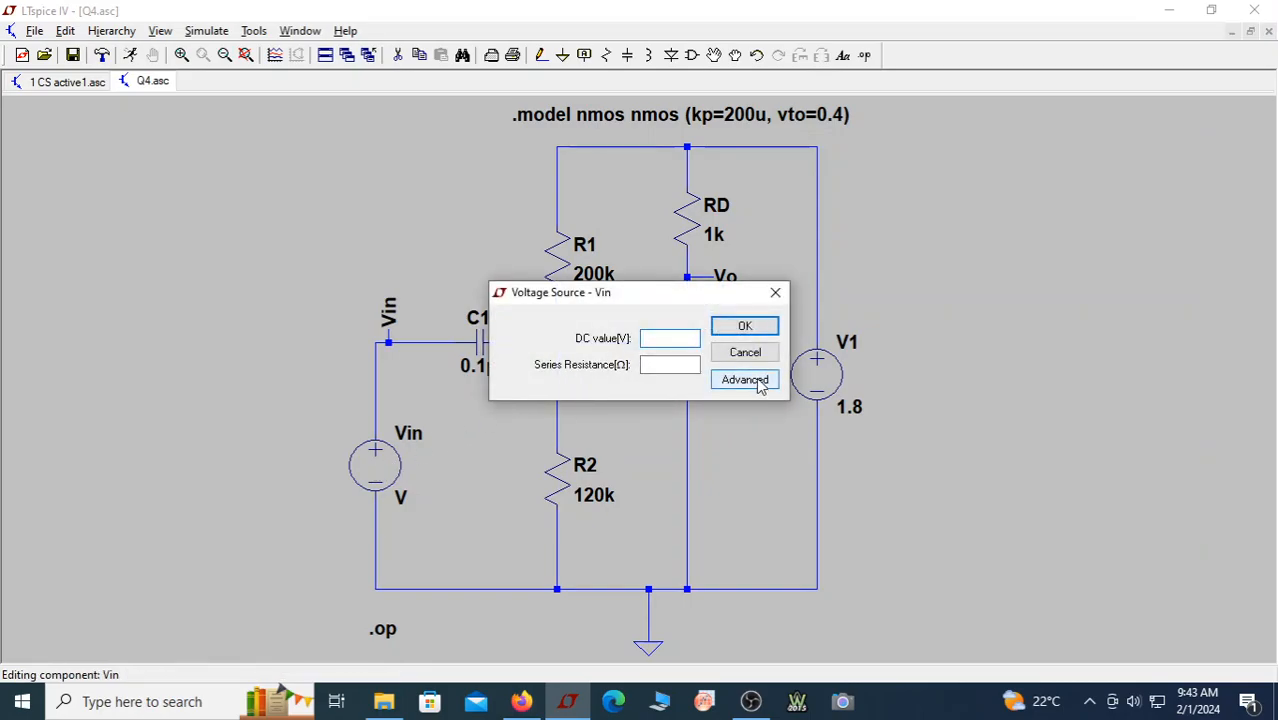
left_click(775, 293)
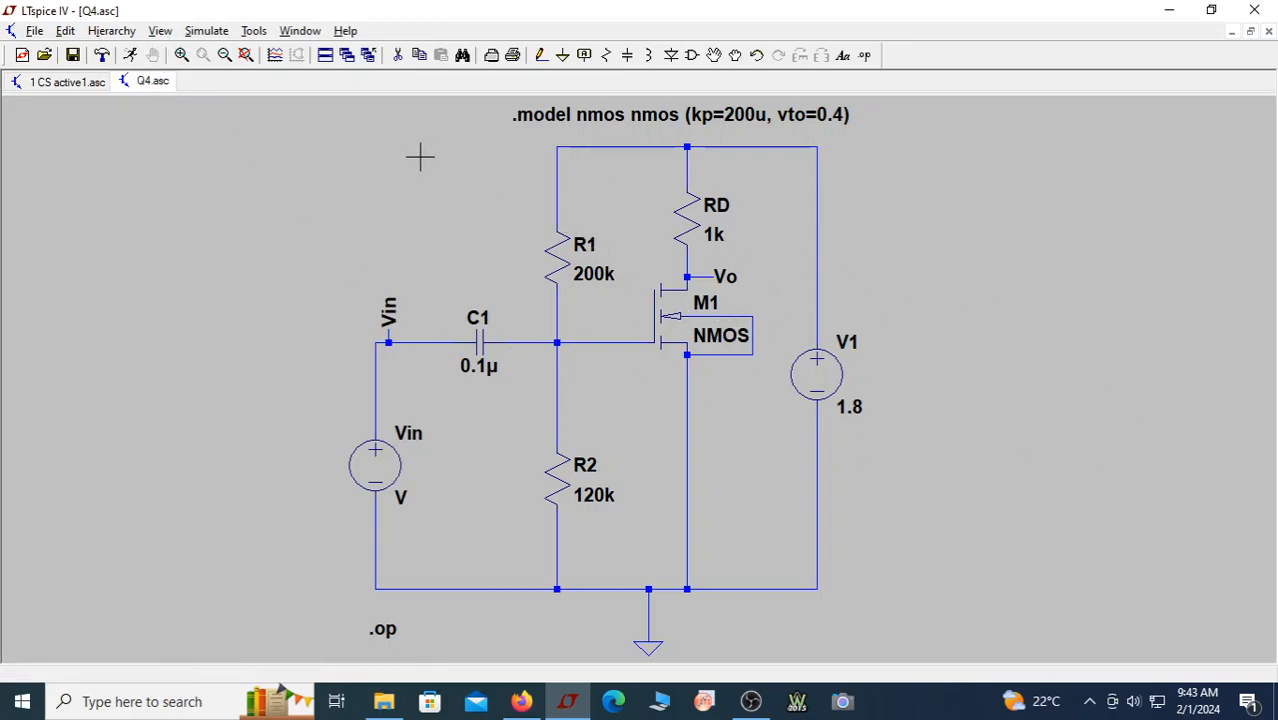
Open the SPICE error log, examine M1's operating point parameters from Id to Gm against the schematic, and close the log
left_click(160, 31)
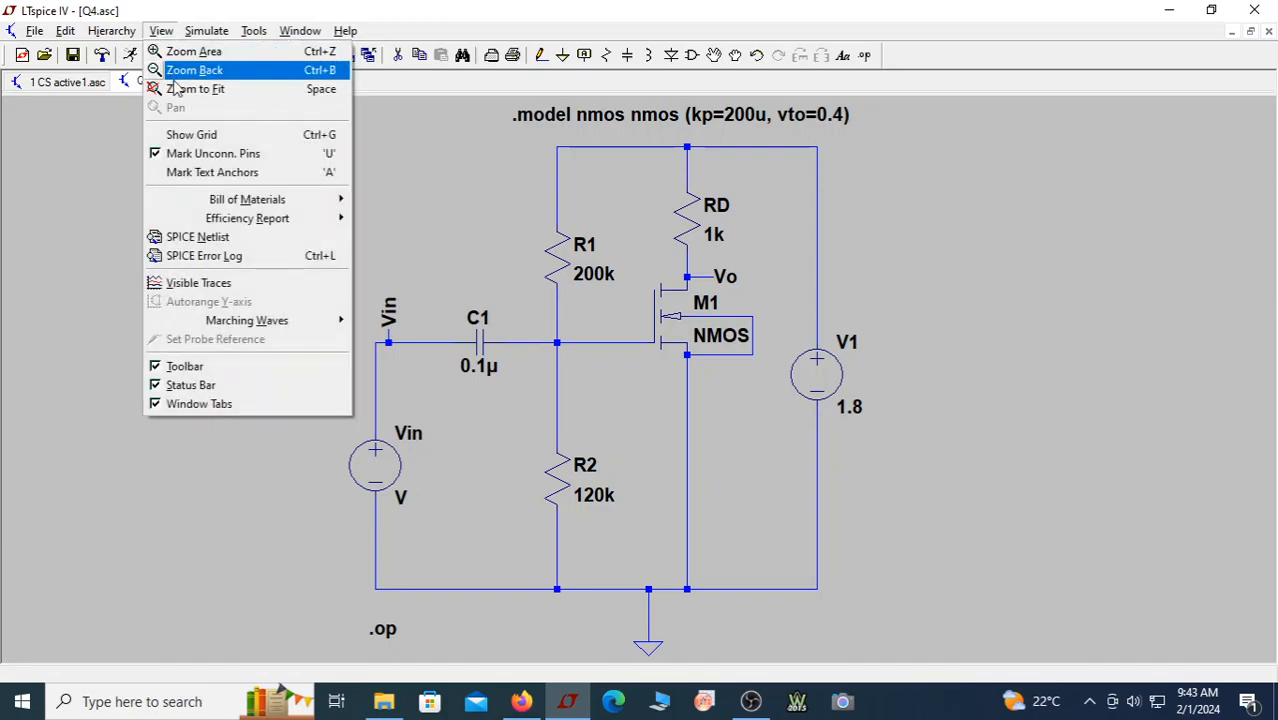
left_click(224, 258)
left_click_drag(962, 146, 722, 88)
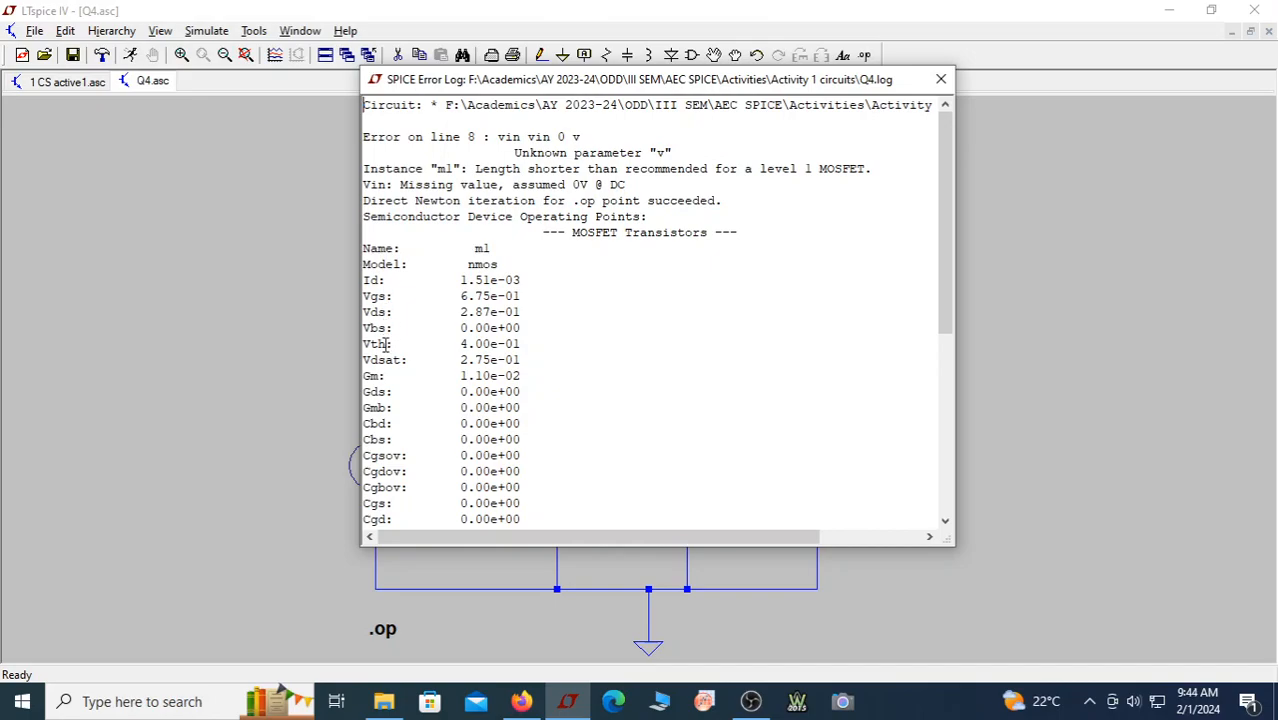
left_click_drag(387, 344, 358, 394)
left_click_drag(774, 90, 1226, 155)
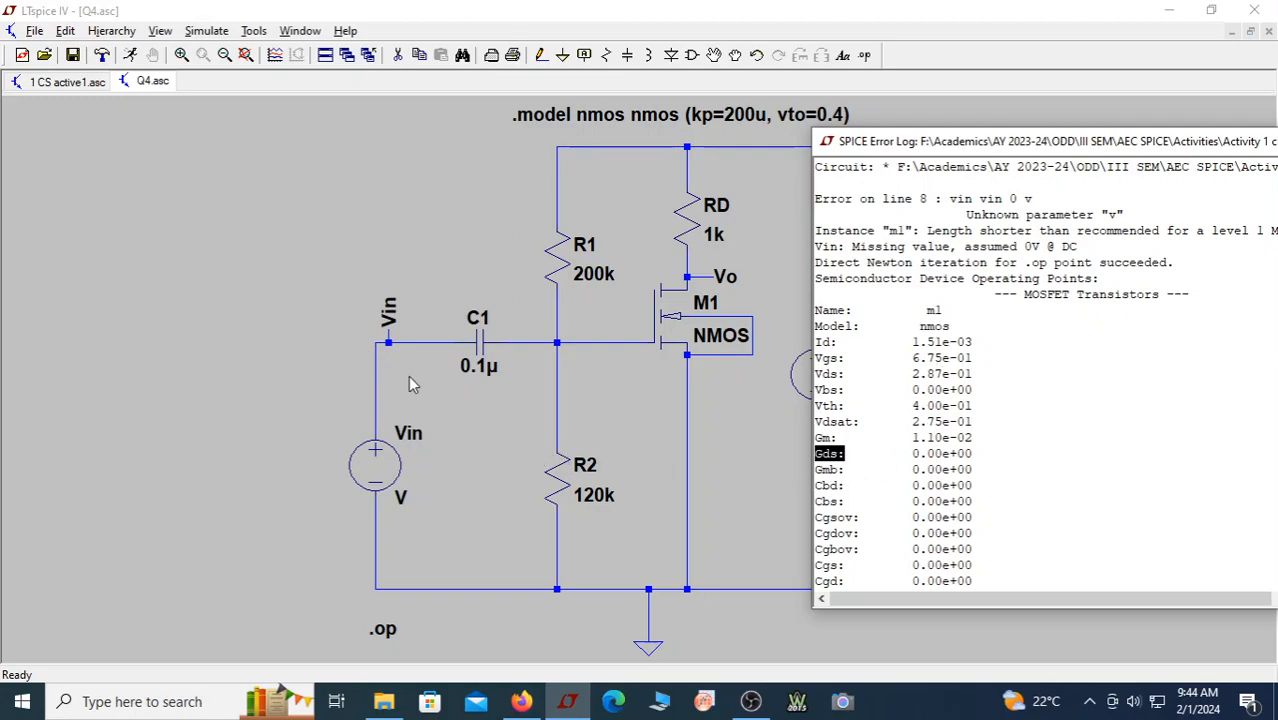
left_click_drag(985, 437, 817, 346)
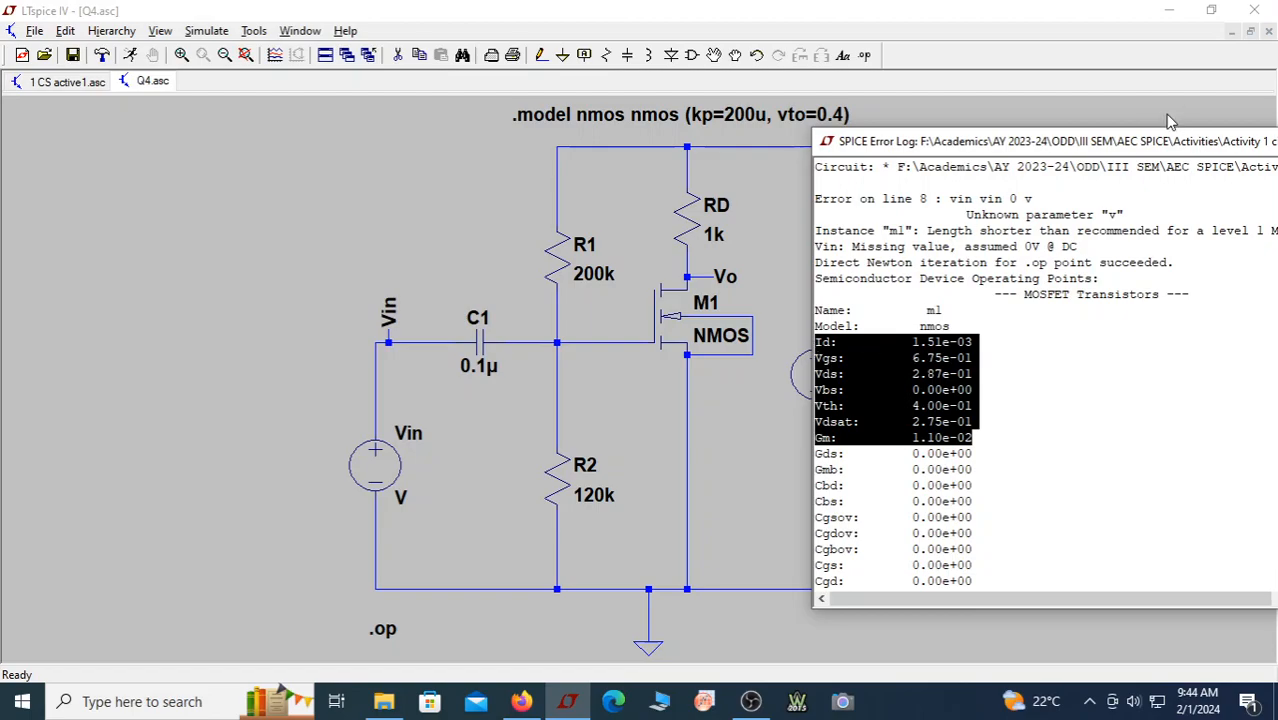
left_click_drag(1143, 153, 922, 150)
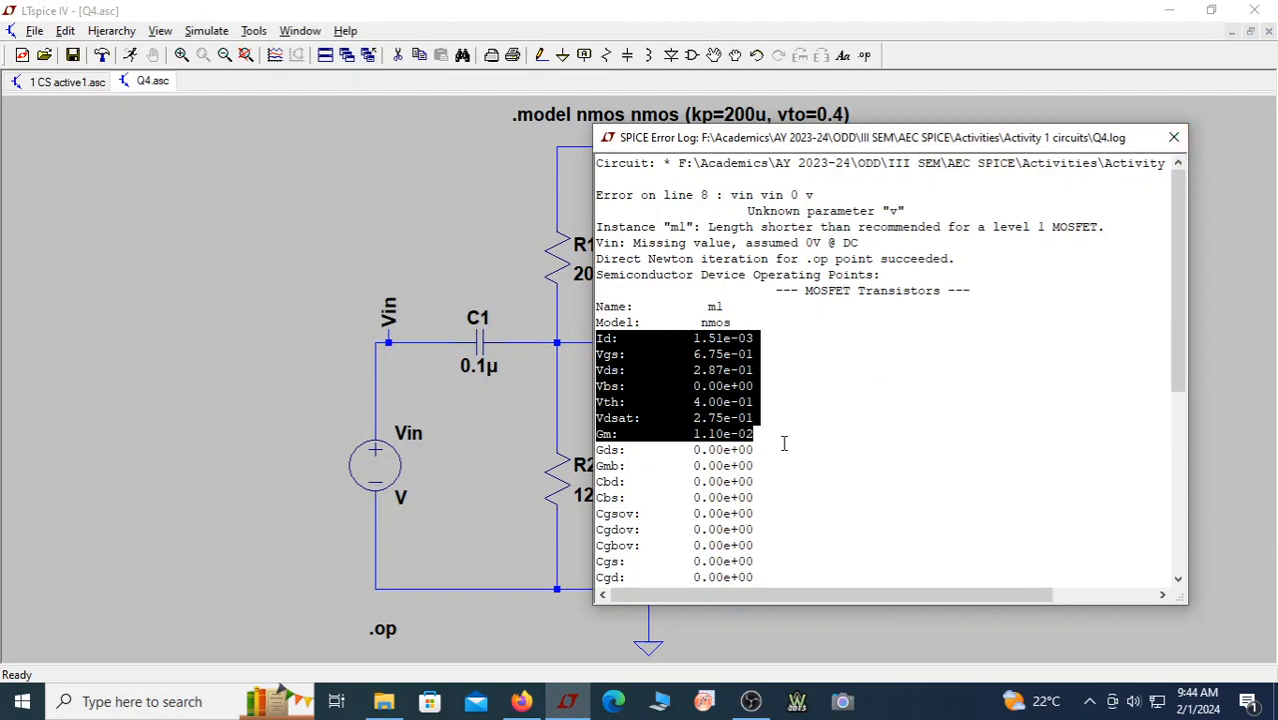
left_click_drag(770, 438, 597, 338)
left_click(1174, 138)
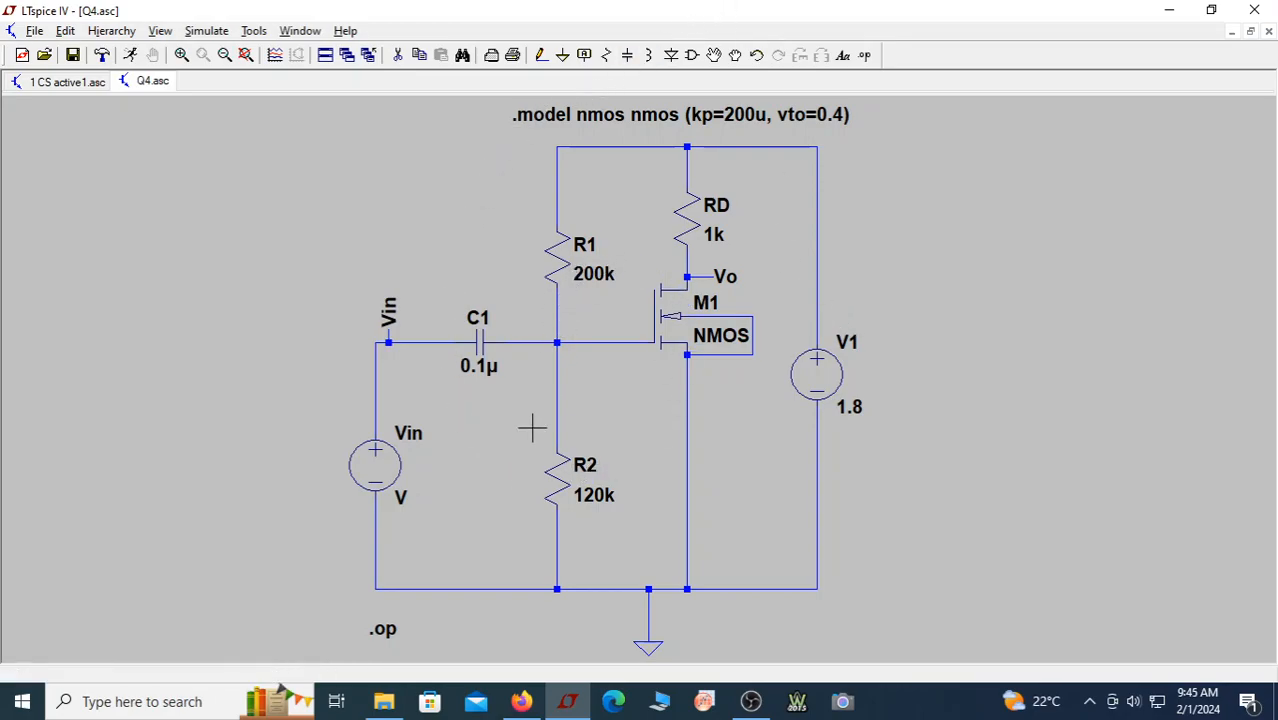
Open the advanced settings of voltage source Vin and choose the SINE function
right_click(388, 472)
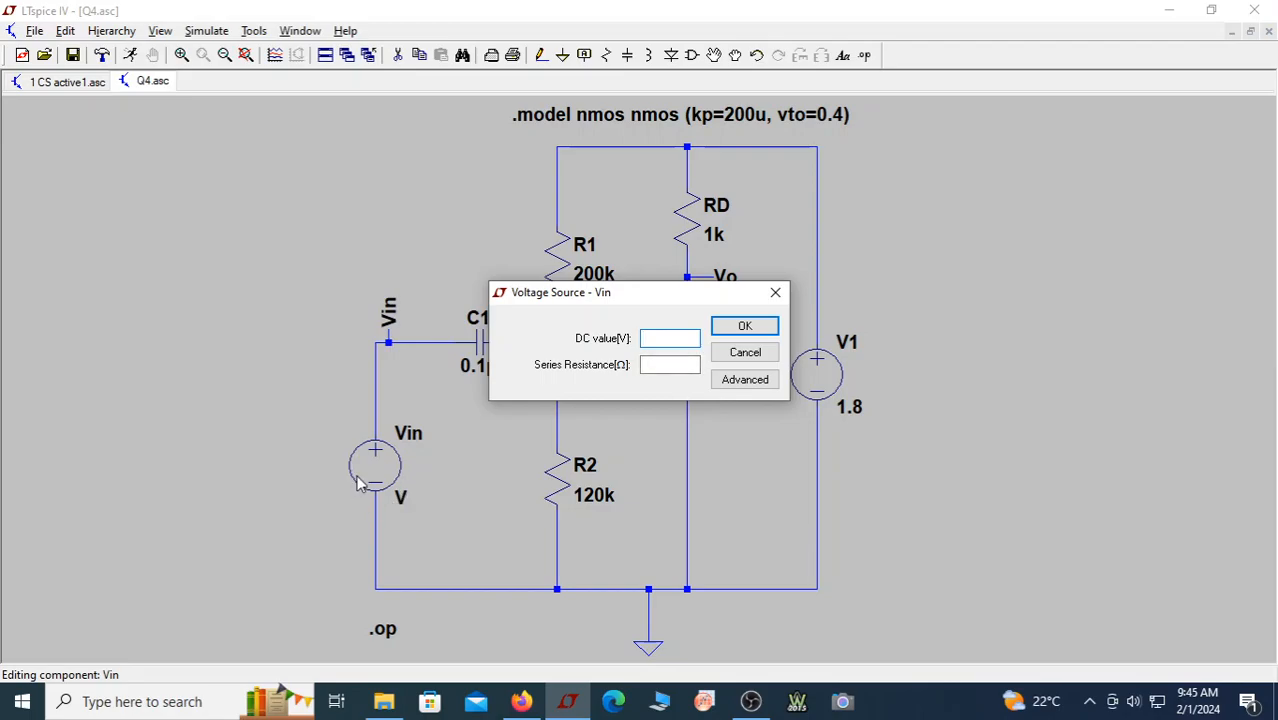
left_click(745, 380)
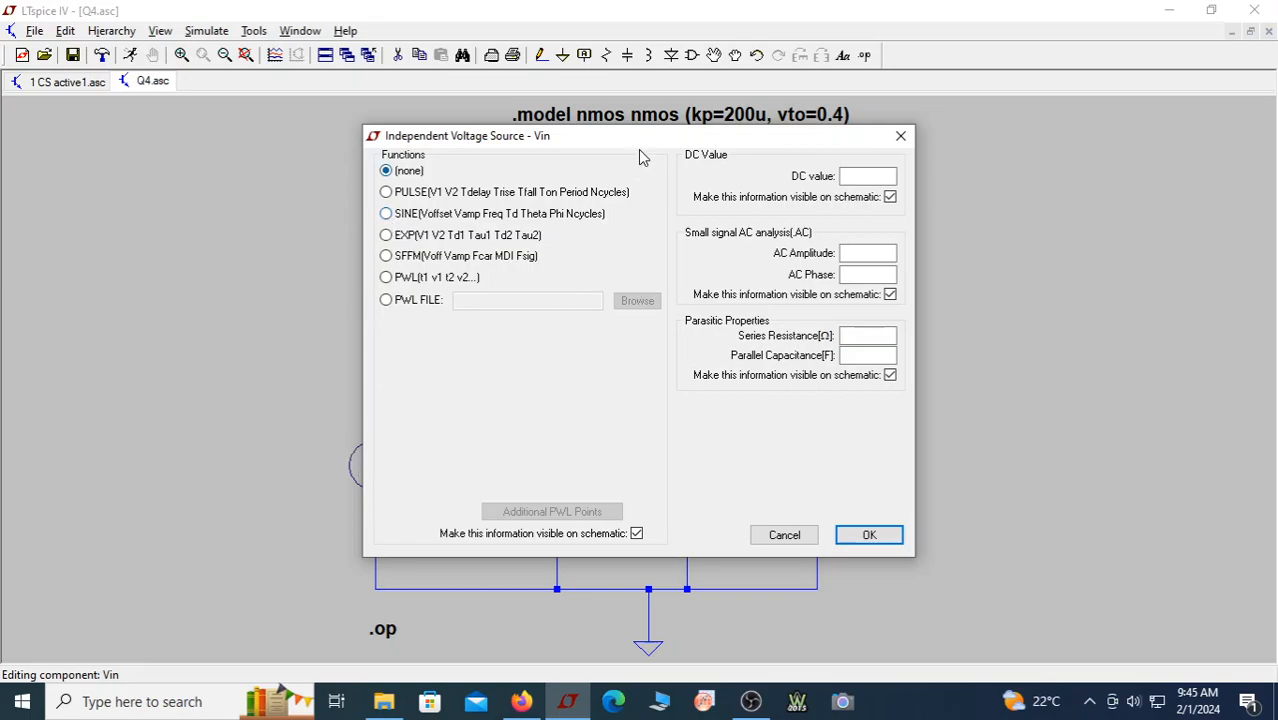
left_click_drag(650, 147, 702, 133)
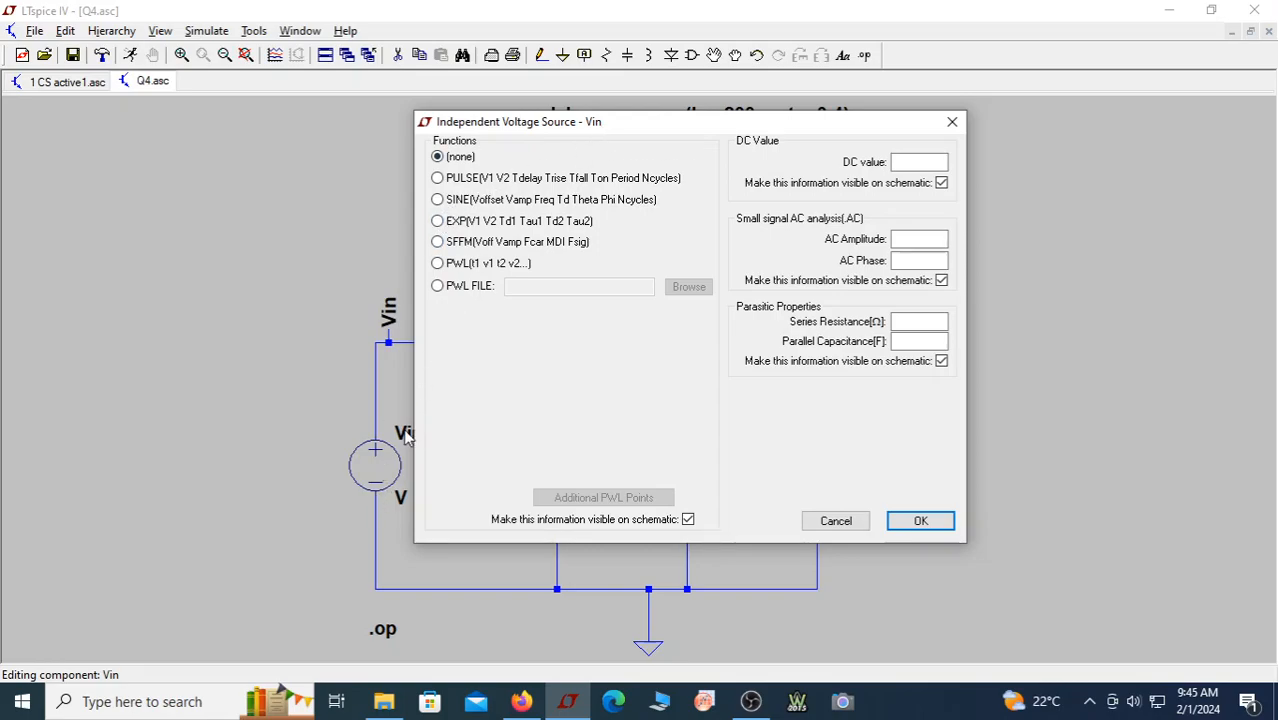
left_click_drag(650, 120, 709, 113)
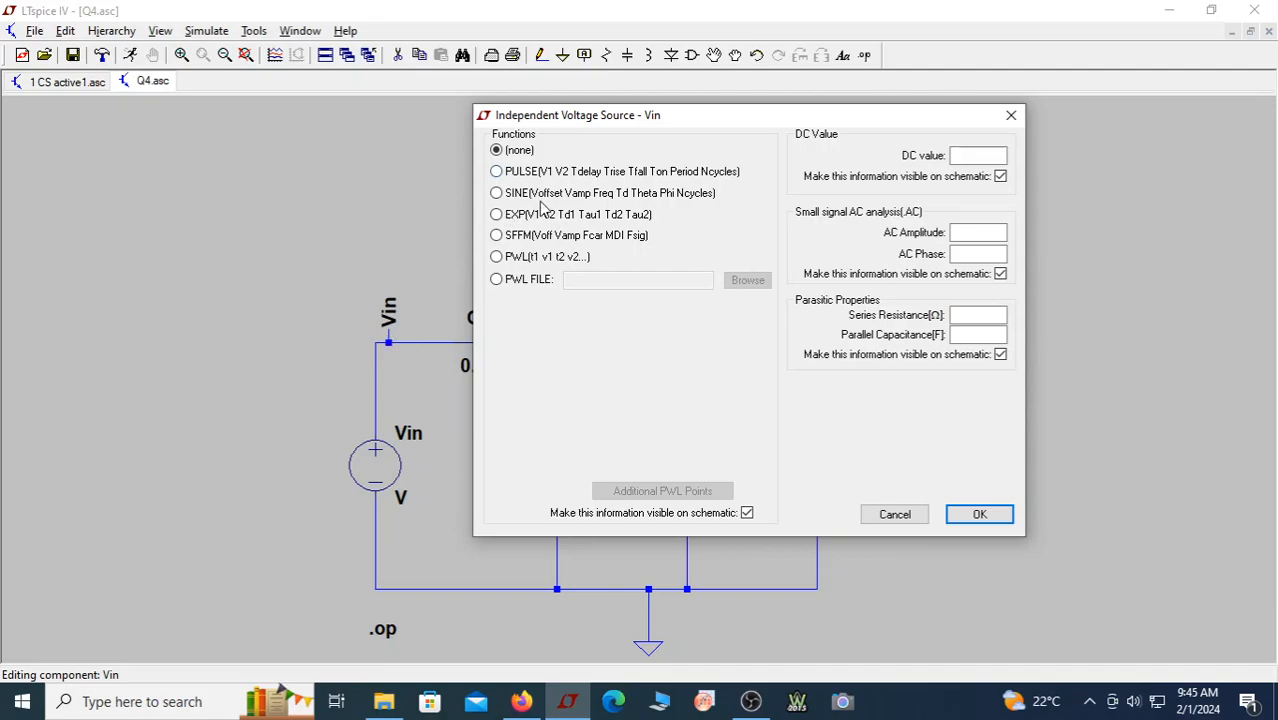
left_click(498, 194)
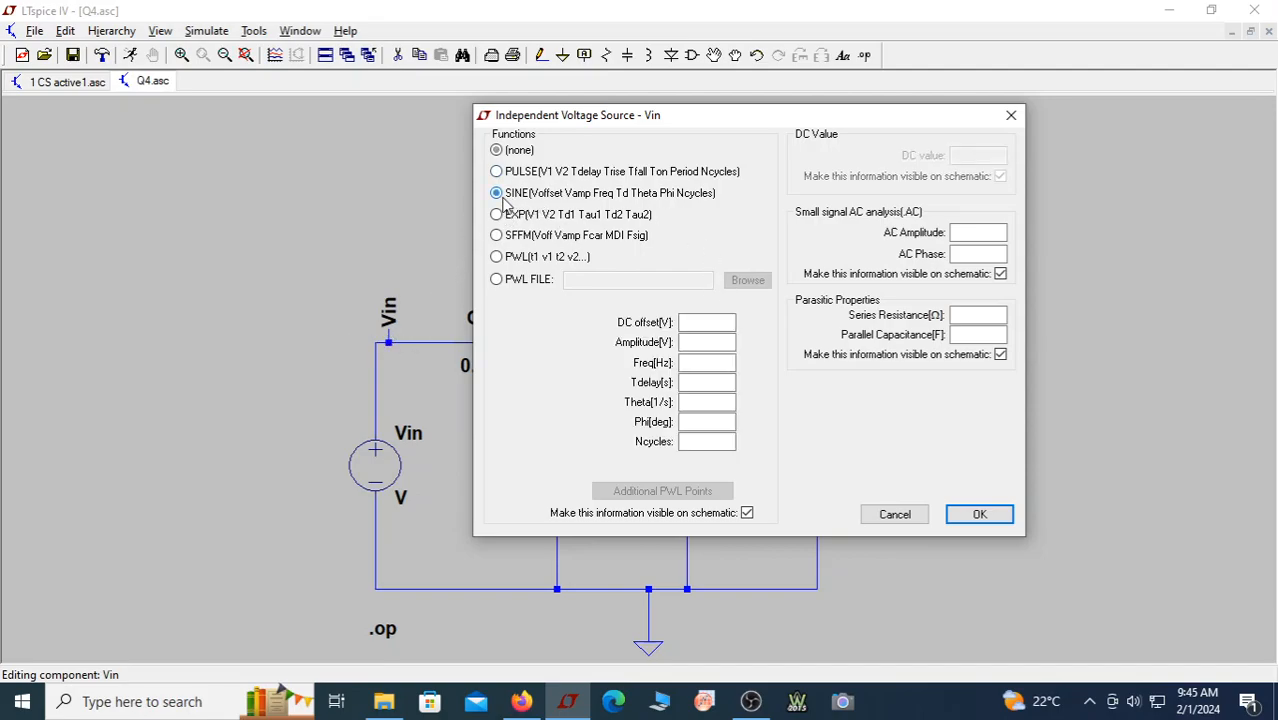
left_click(689, 322)
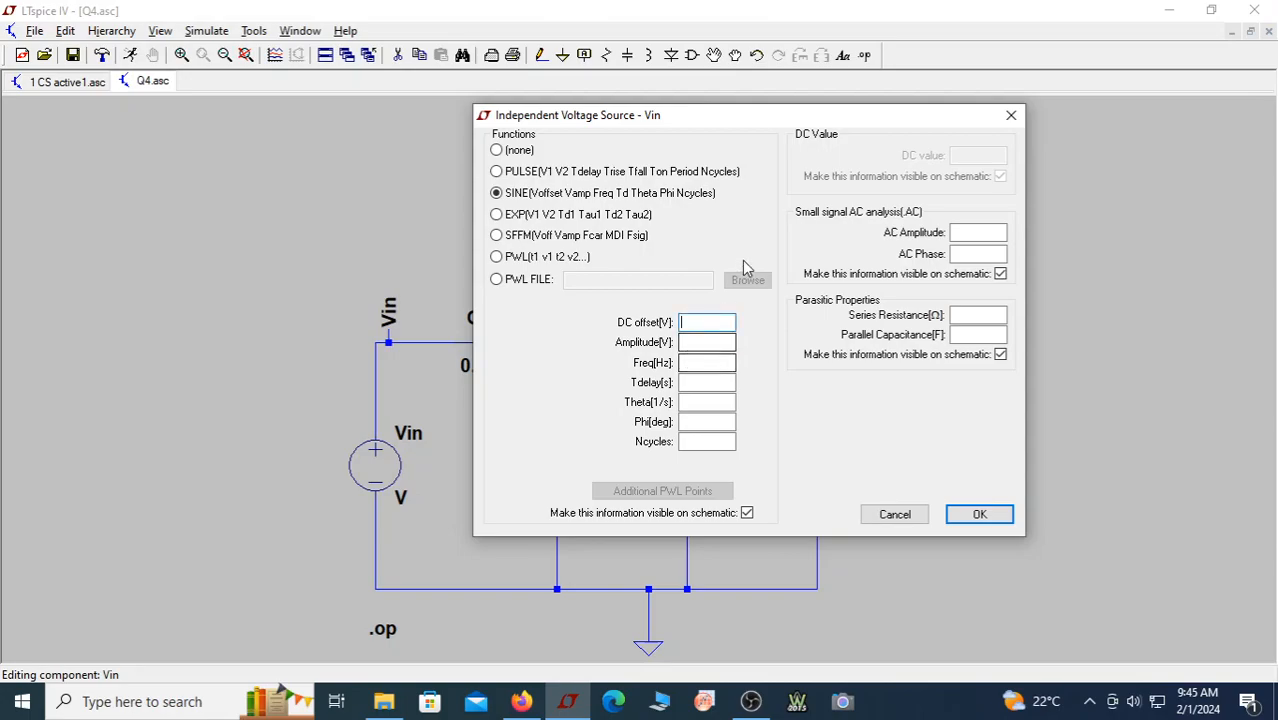
left_click_drag(855, 122, 1012, 125)
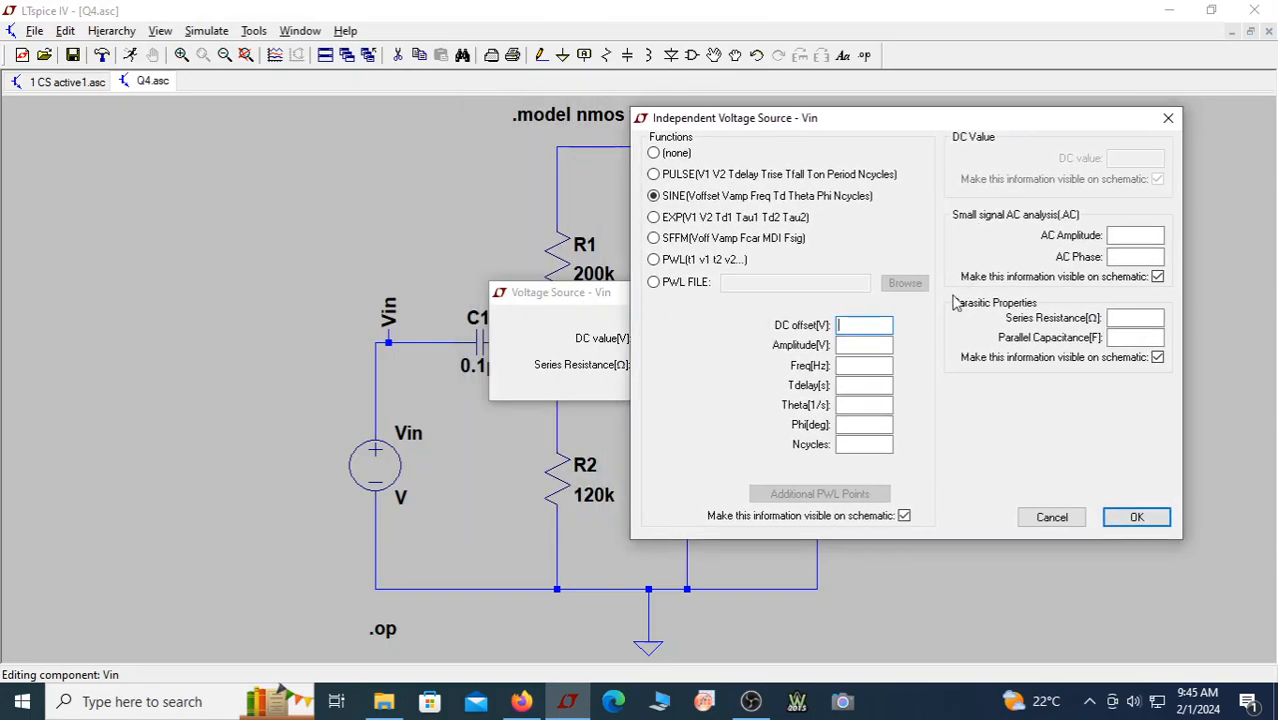
Set Vin's sine amplitude to 10mv and its frequency to 10k, and apply the source settings
left_click(888, 346)
type("10m")
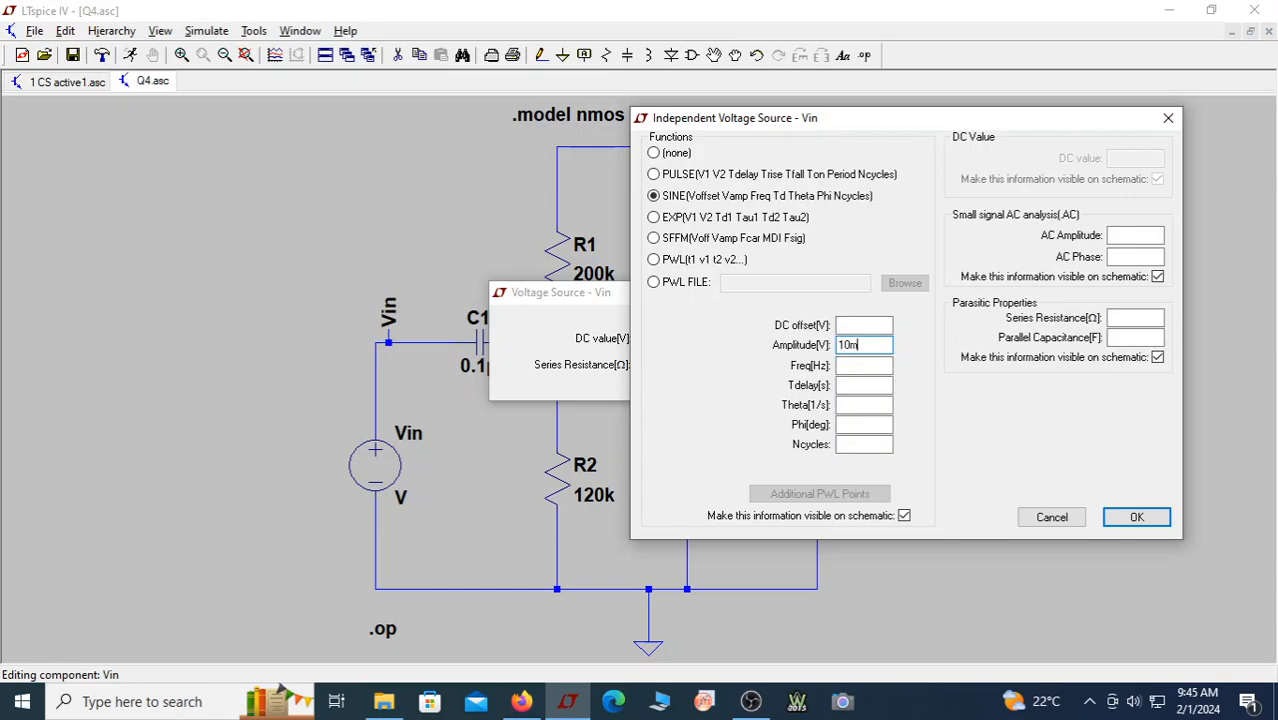
left_click(876, 366)
type("1")
left_click(852, 345)
left_click_drag(853, 345, 846, 345)
type("M")
key("BackSpace")
key("BackSpace")
type("m")
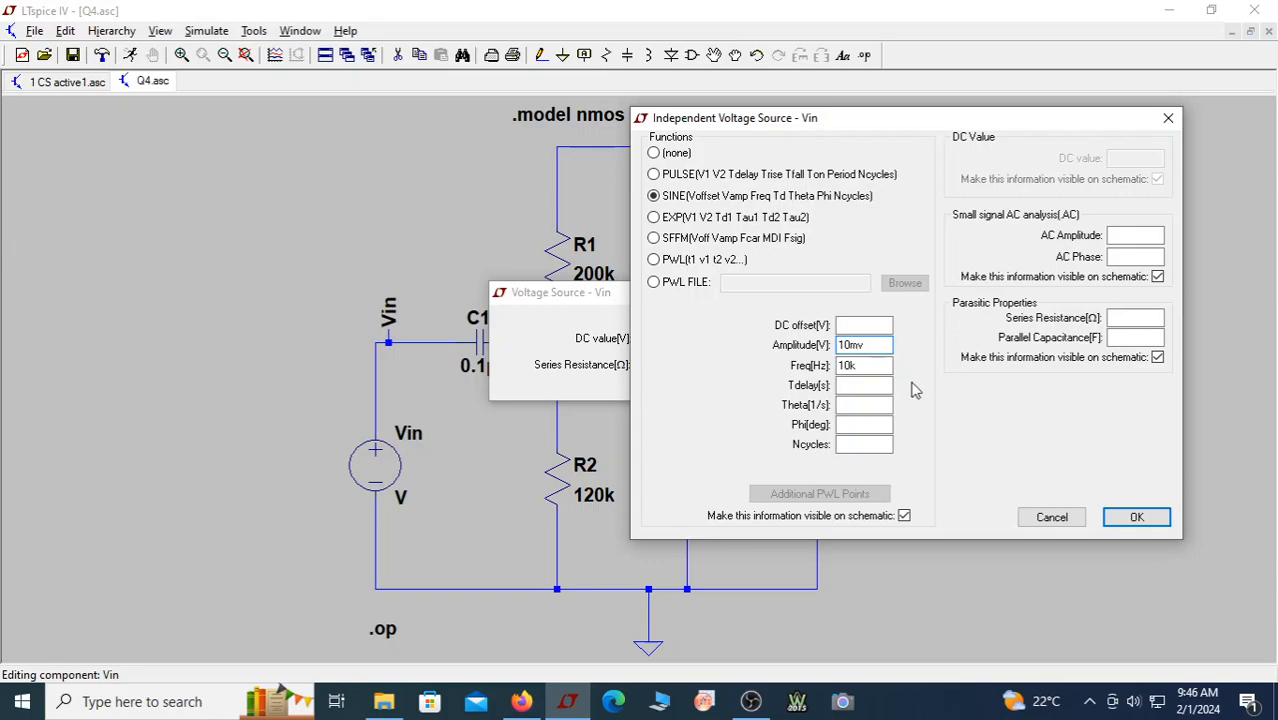
left_click(1134, 517)
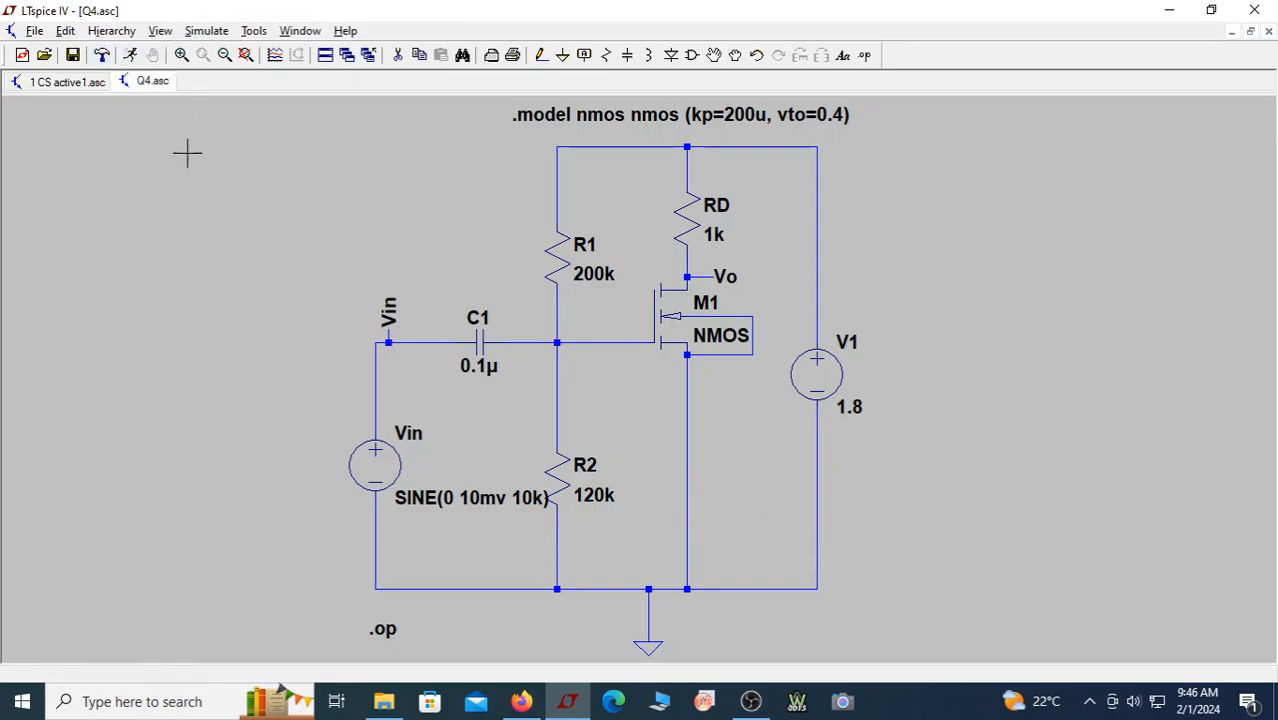
left_click(207, 31)
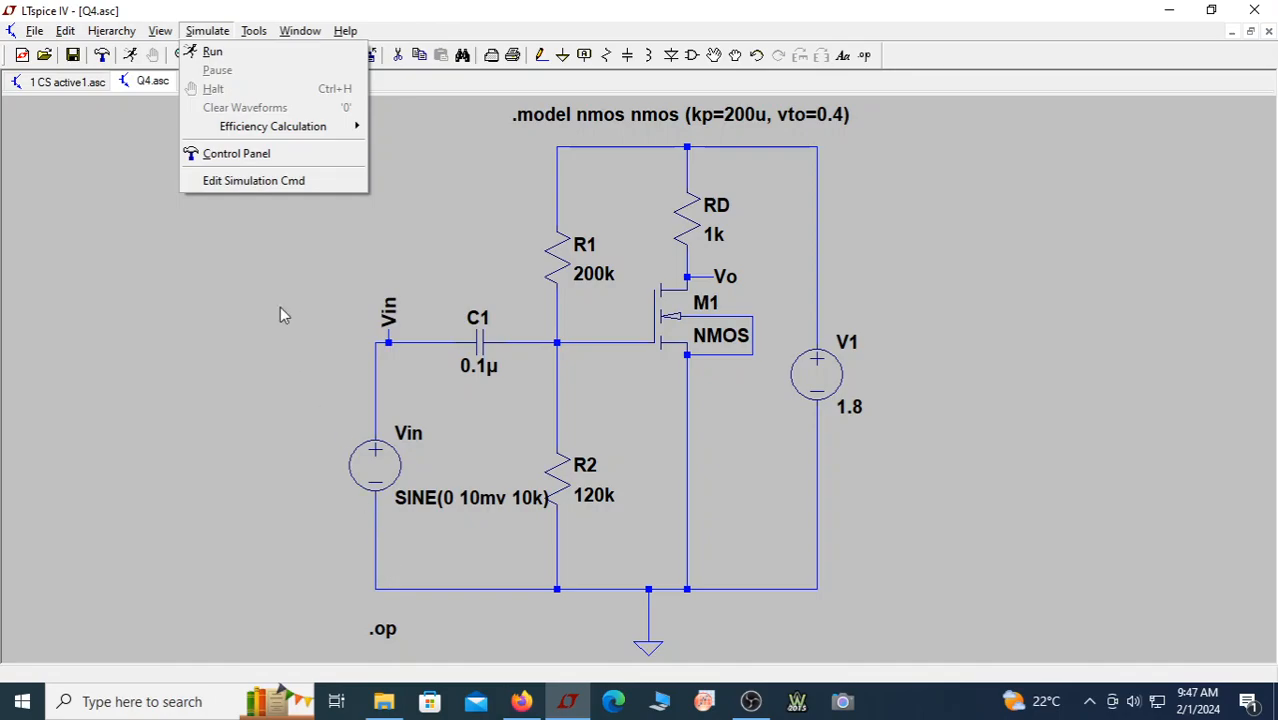
left_click(268, 190)
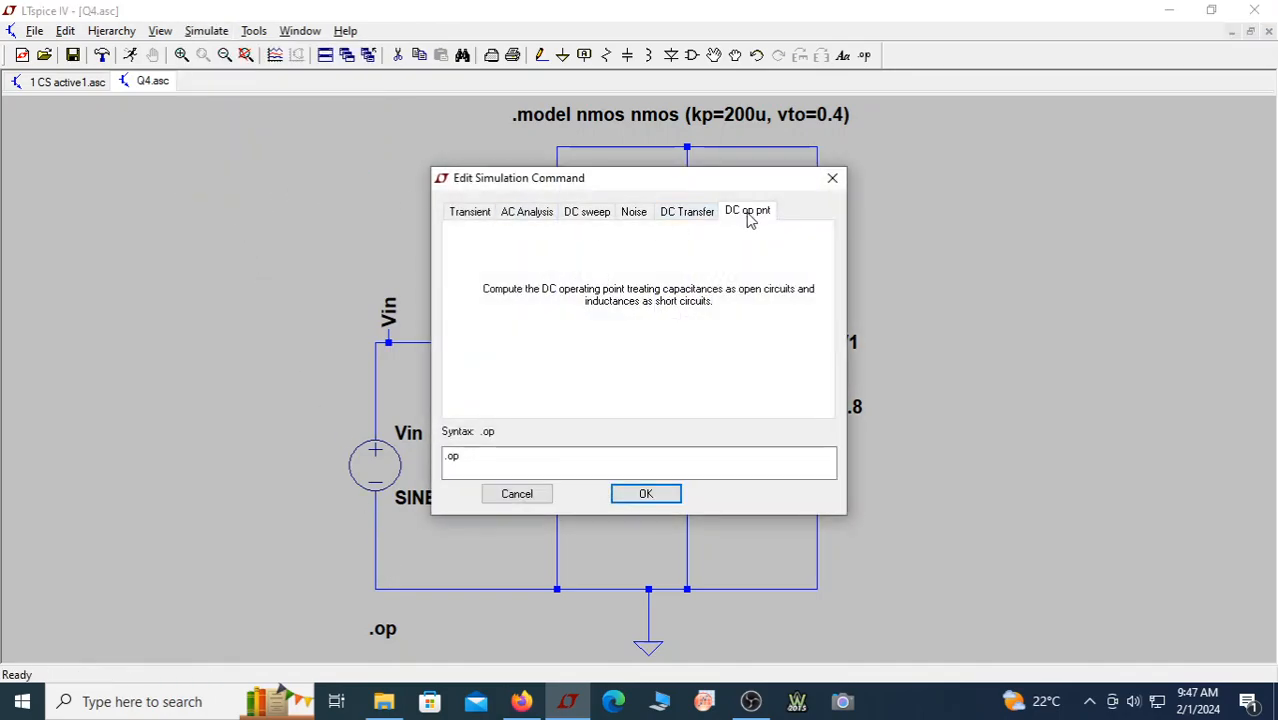
left_click(464, 220)
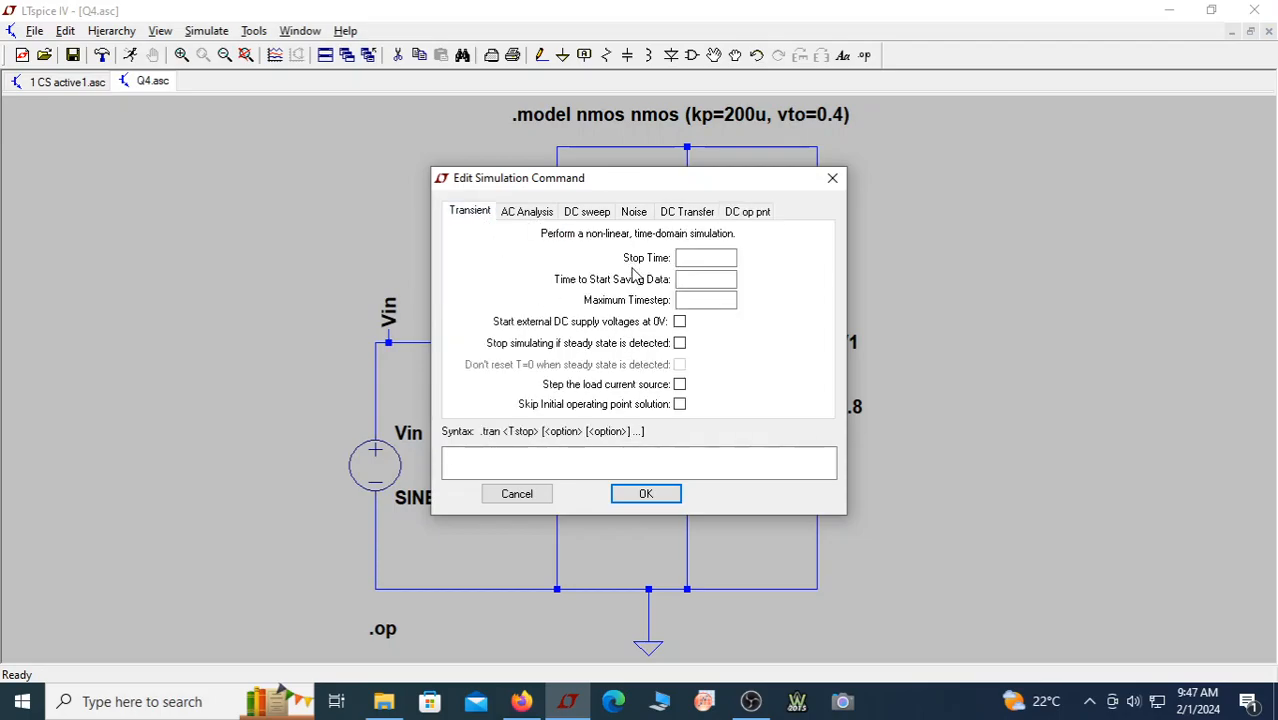
left_click(703, 256)
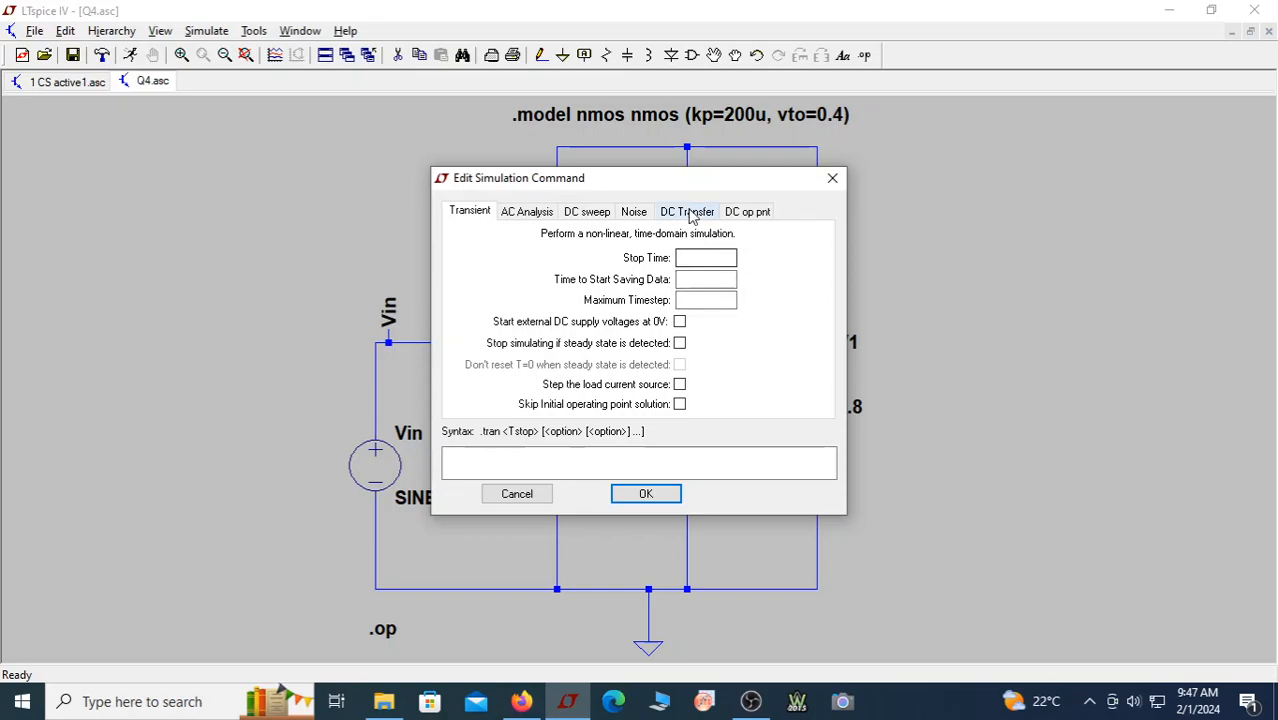
left_click_drag(700, 184, 834, 118)
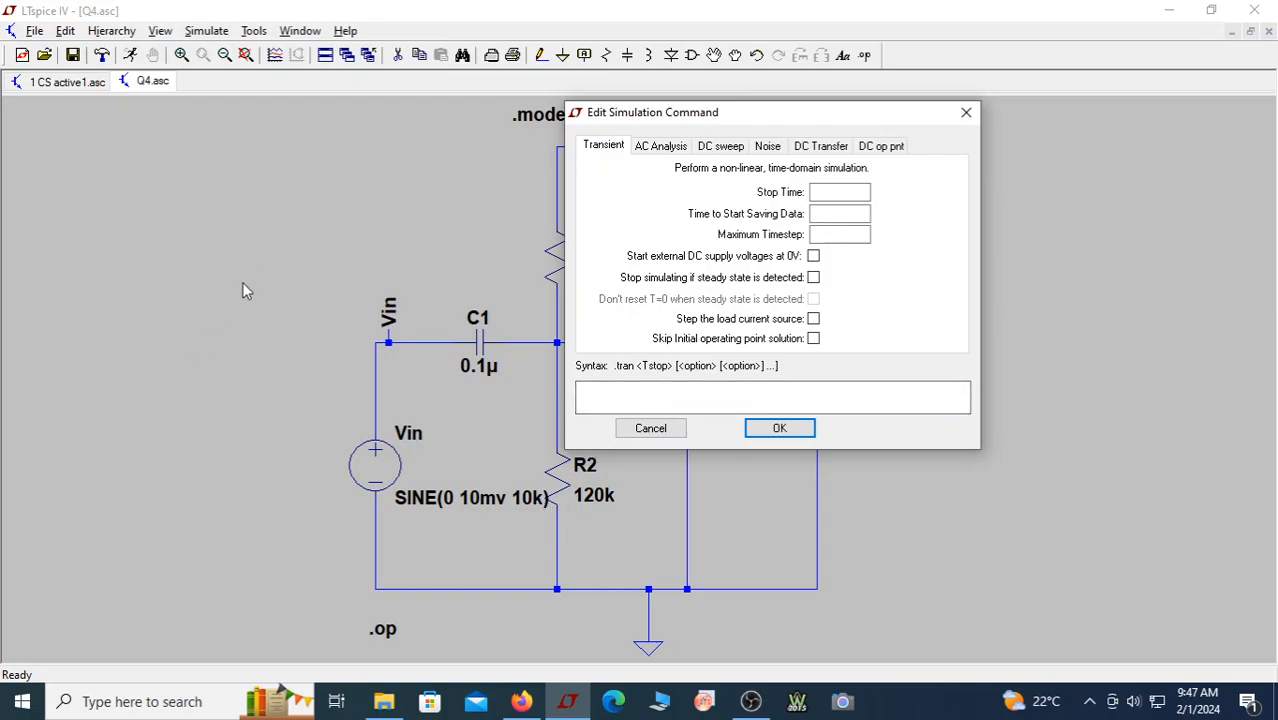
left_click(966, 112)
Place the comment text "100us time for 0ne cycle" in the empty area above and left of source Vin
left_click(843, 55)
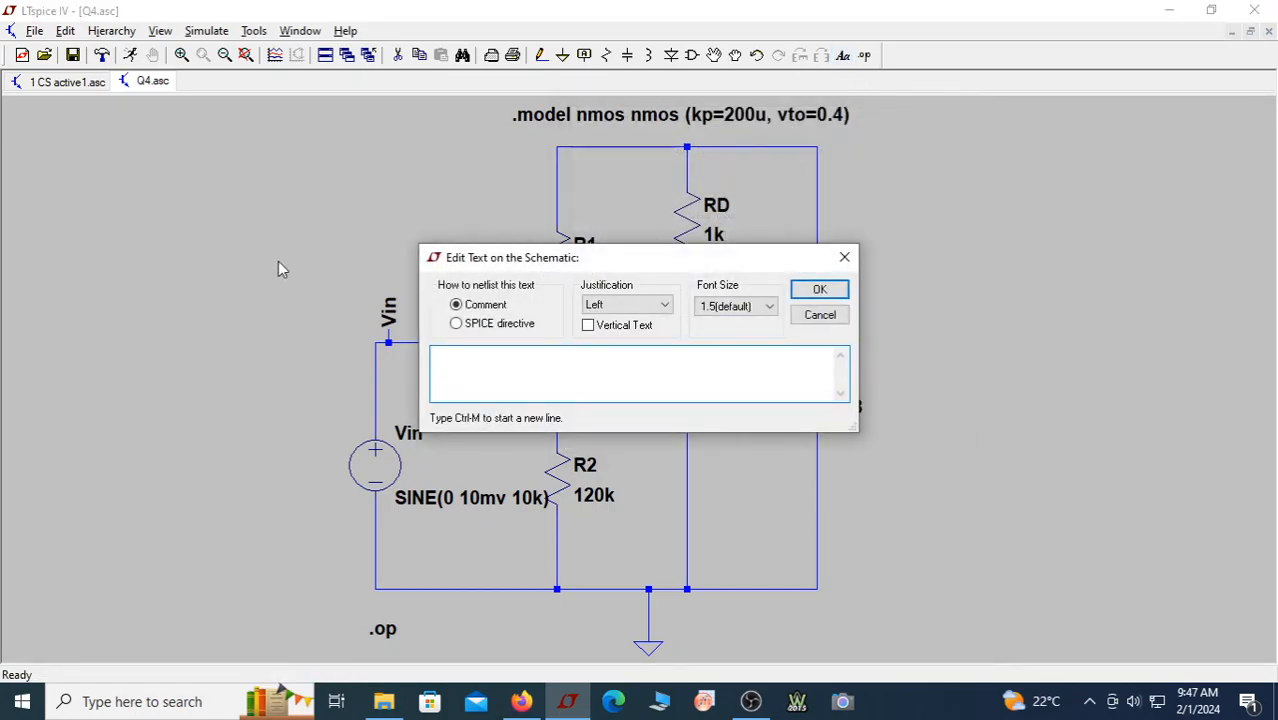
type("100us time for 0ne cycle")
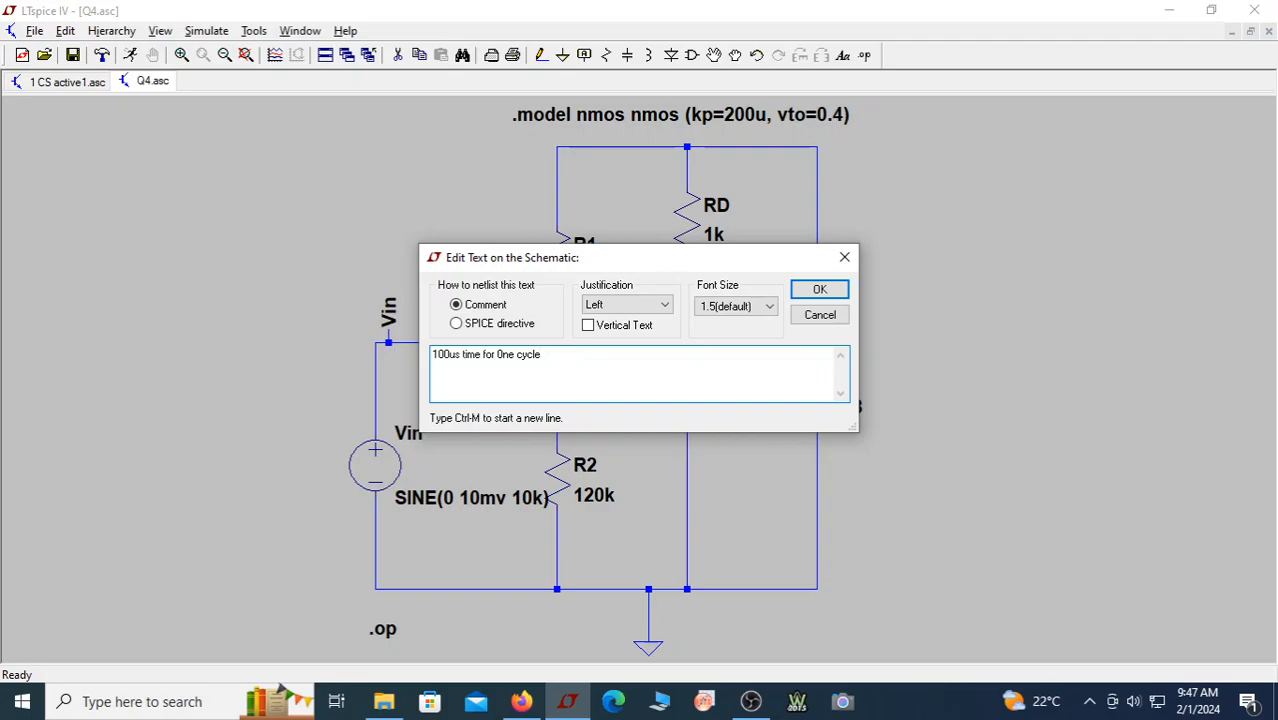
key("Return")
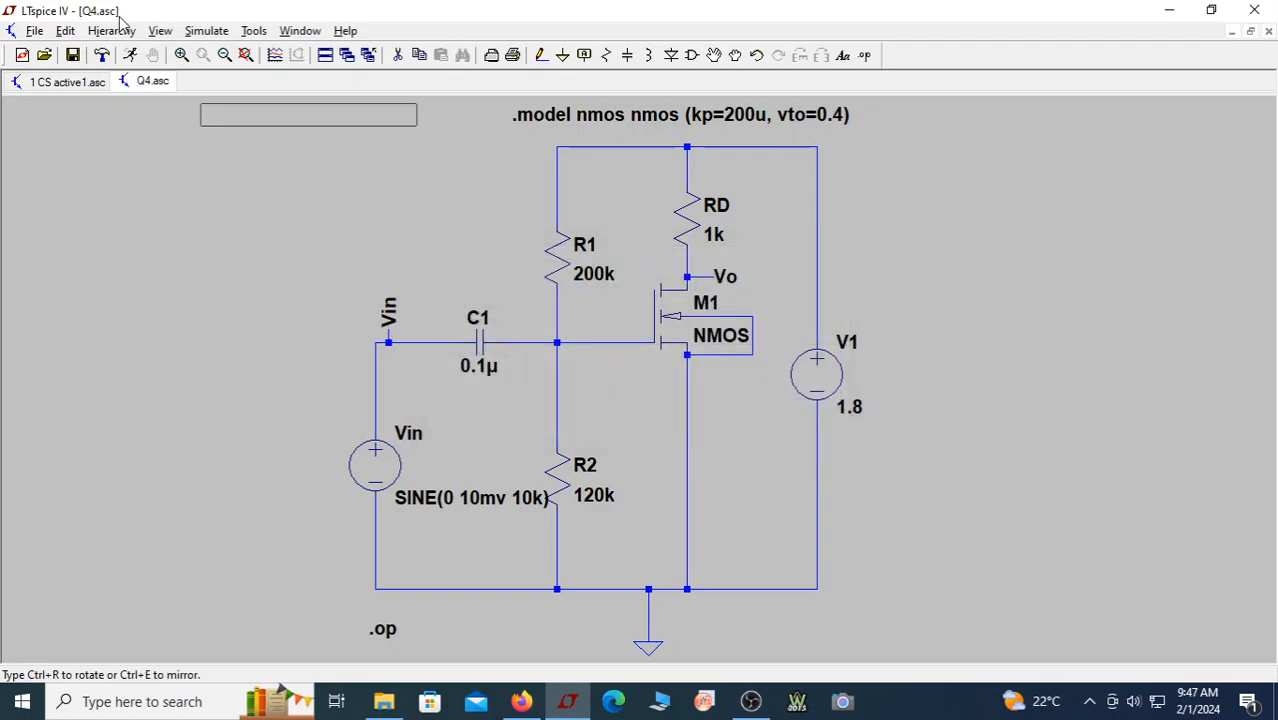
left_click(101, 202)
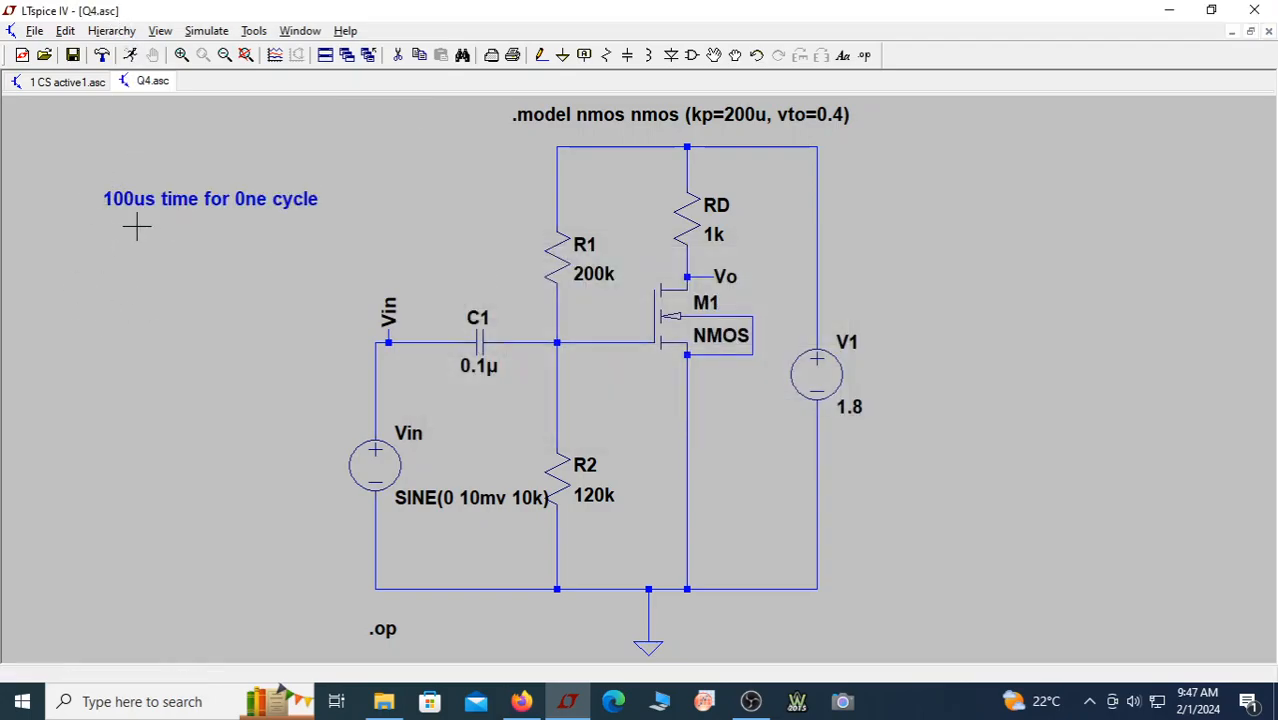
Correct the cycle-time comment so it reads "100us time for one cycle"
right_click(250, 200)
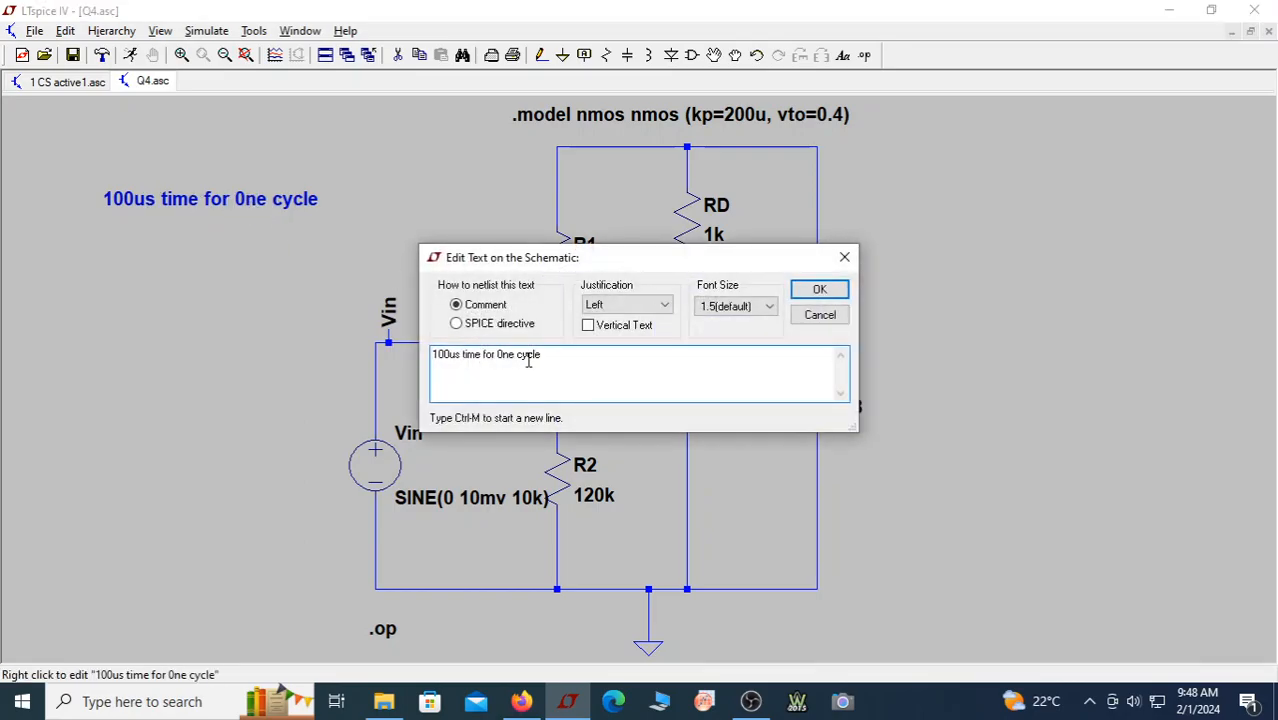
key("BackSpace")
type("o")
left_click(819, 289)
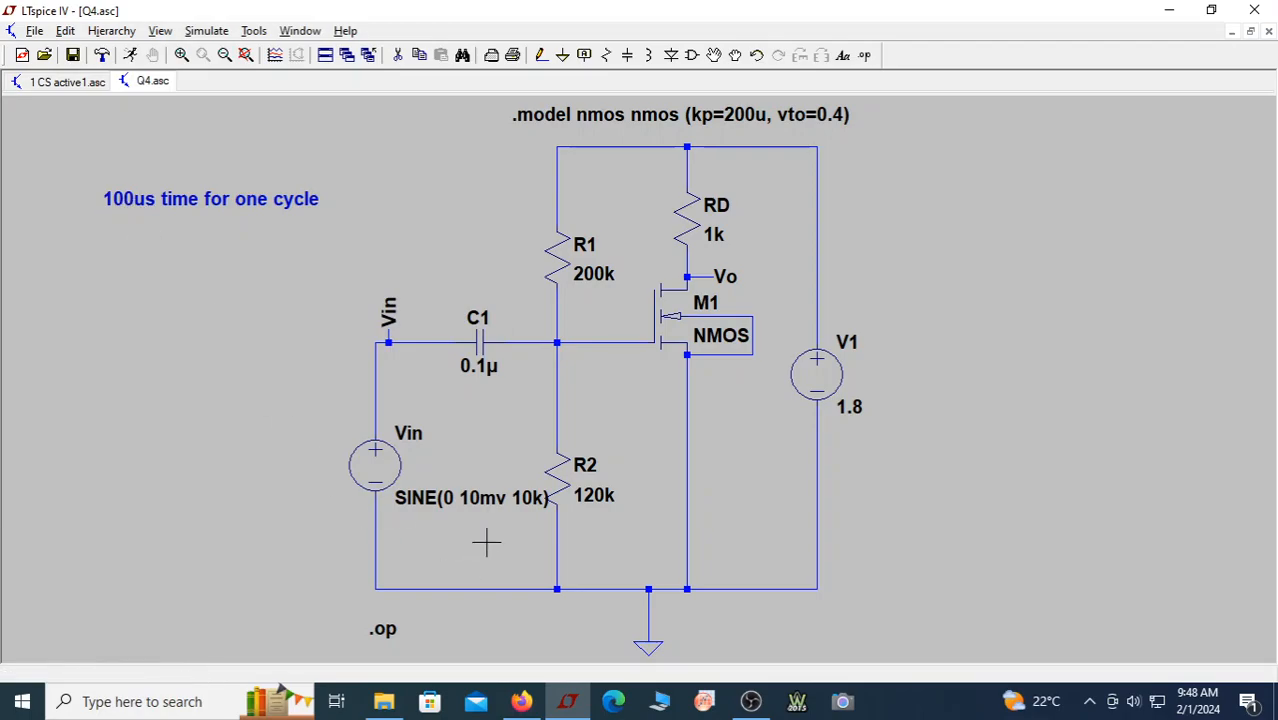
Choose a transient analysis as the simulation command and set its stop time to 500u
left_click(205, 31)
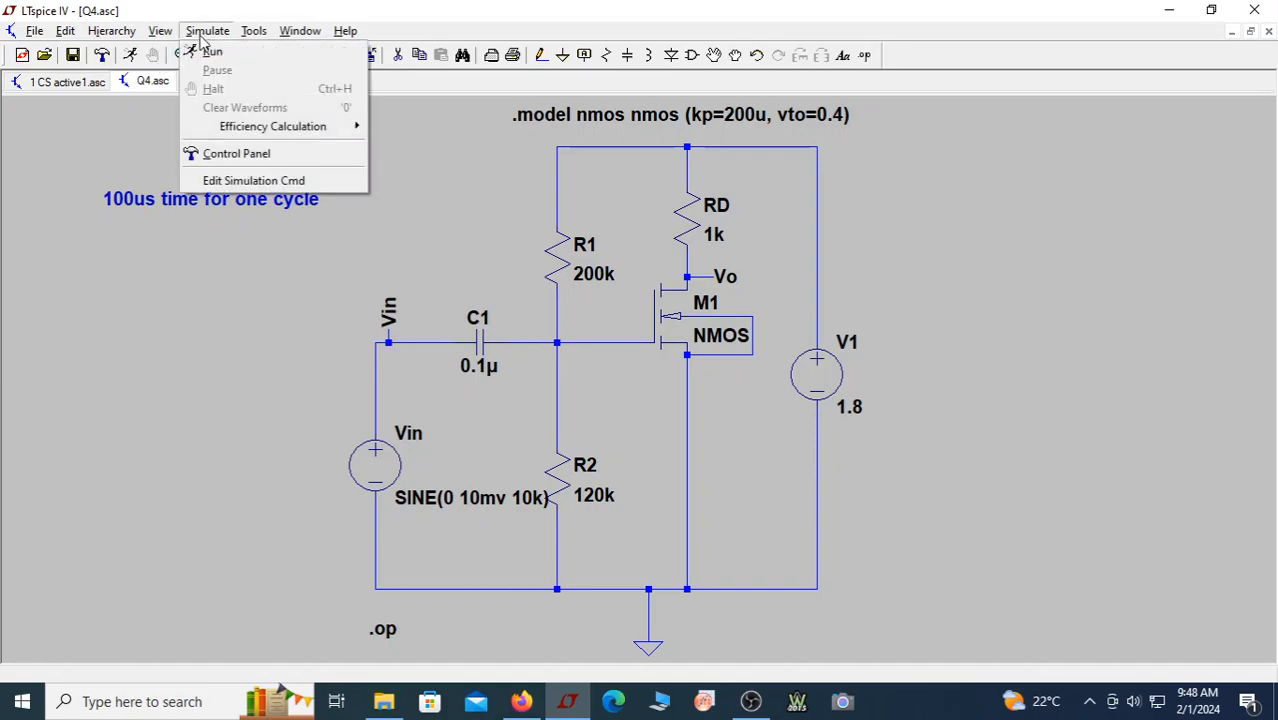
left_click(253, 180)
left_click(478, 211)
left_click(710, 256)
type("500u")
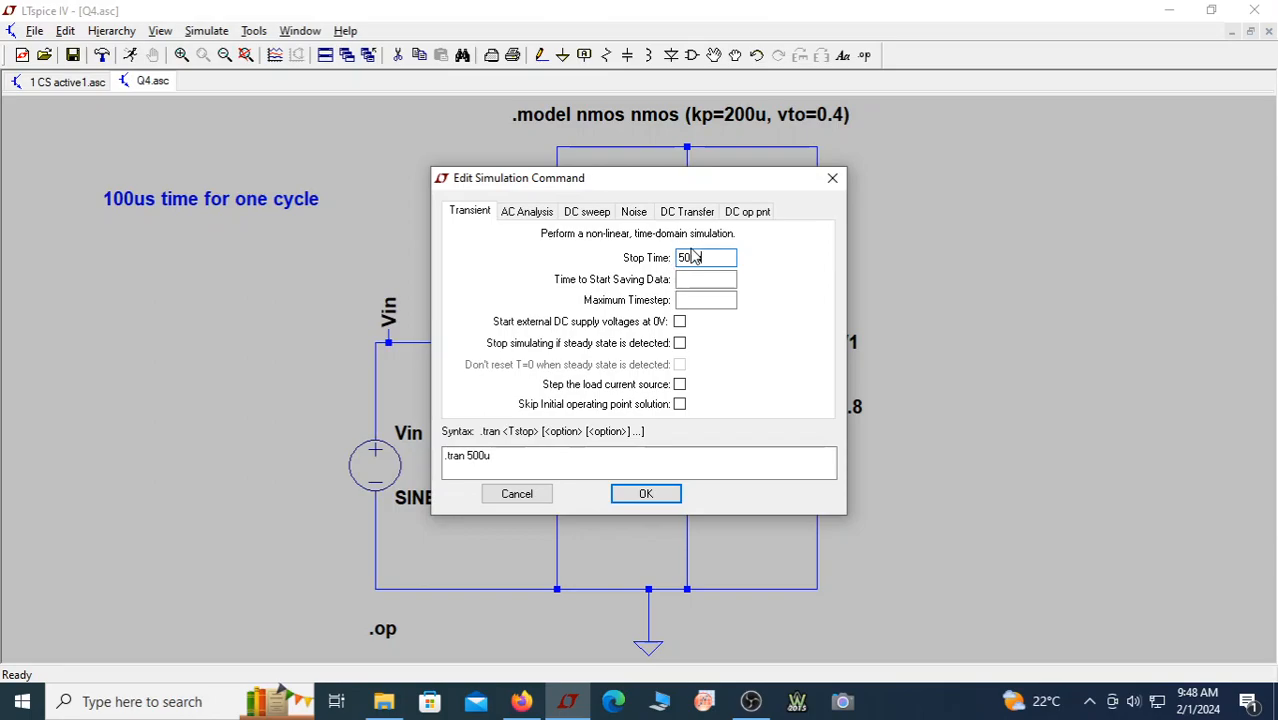
left_click_drag(713, 259, 680, 266)
left_click_drag(690, 190, 857, 185)
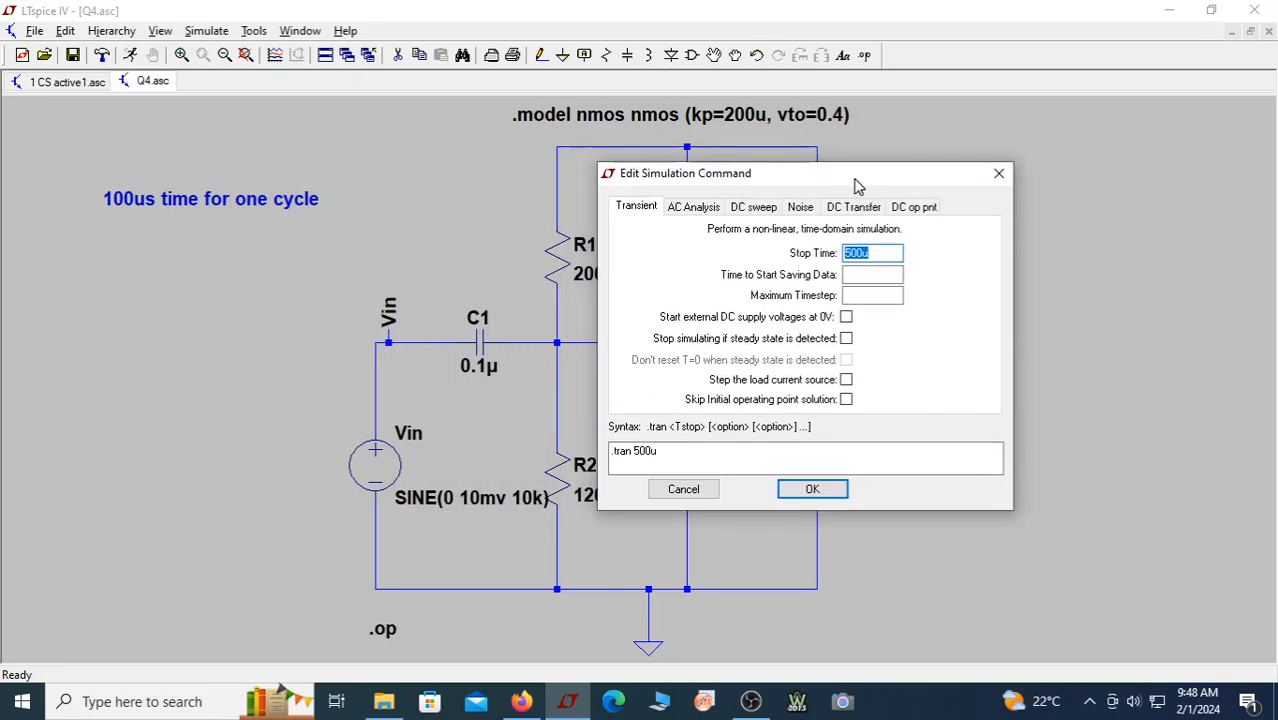
Set the data saving start time to 0 and the maximum timestep to 1u, and place the .tran directive below the cycle-time comment
left_click(874, 281)
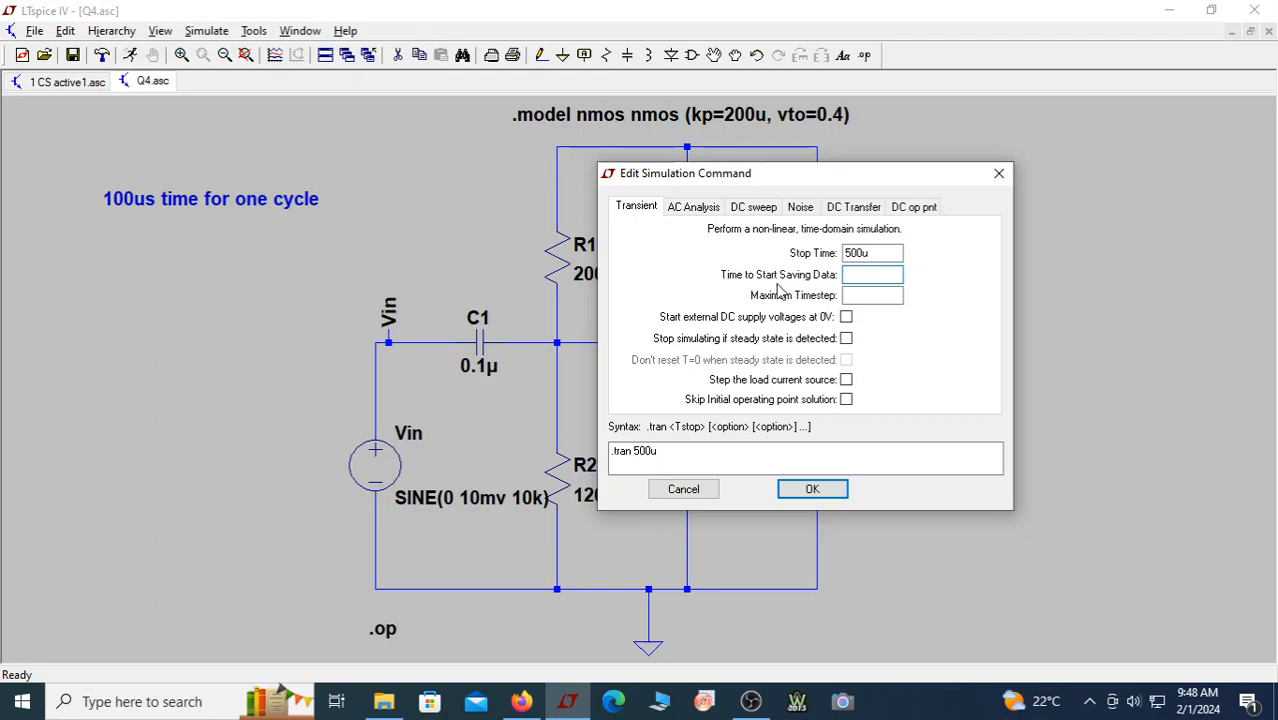
type("0")
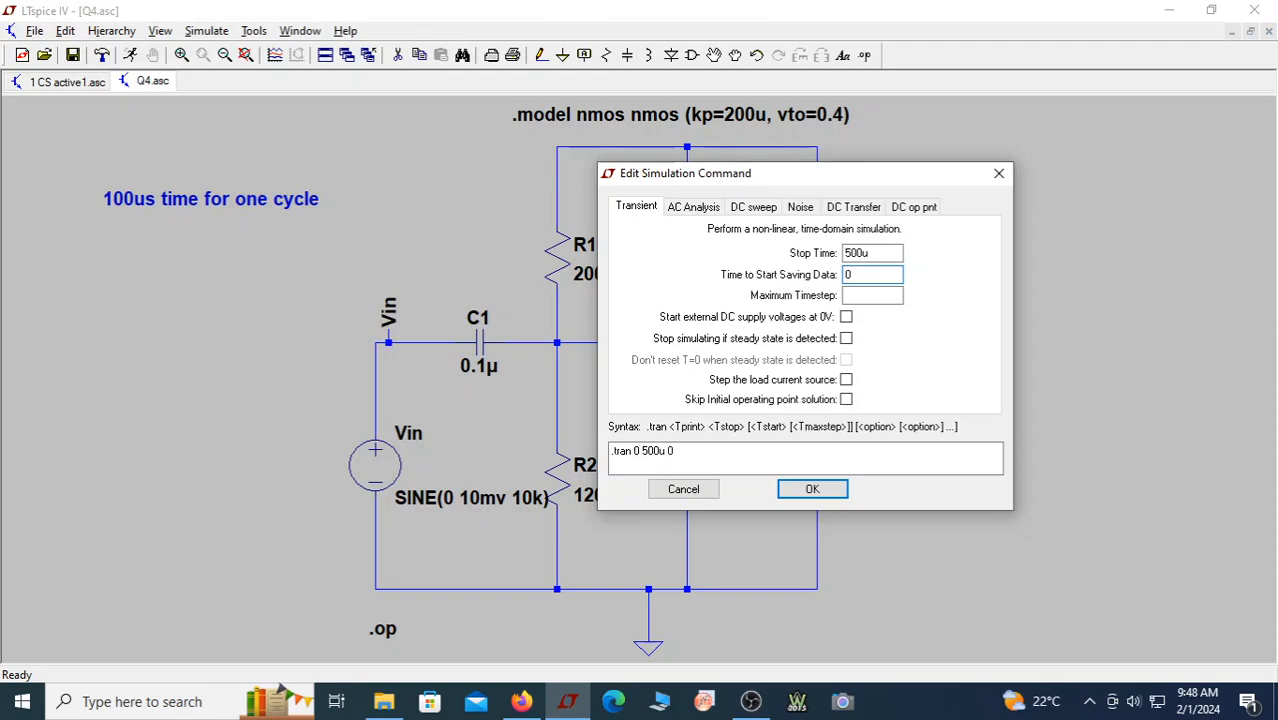
left_click(846, 296)
type("1u")
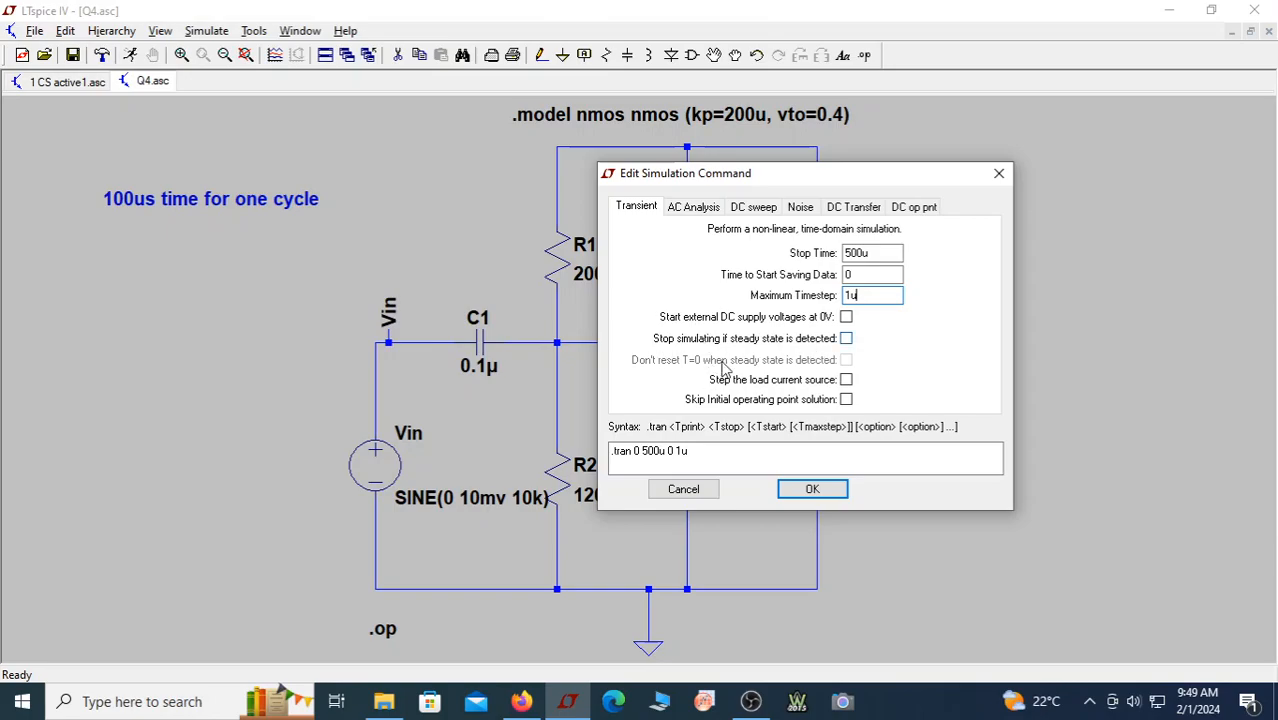
left_click(812, 490)
left_click(812, 489)
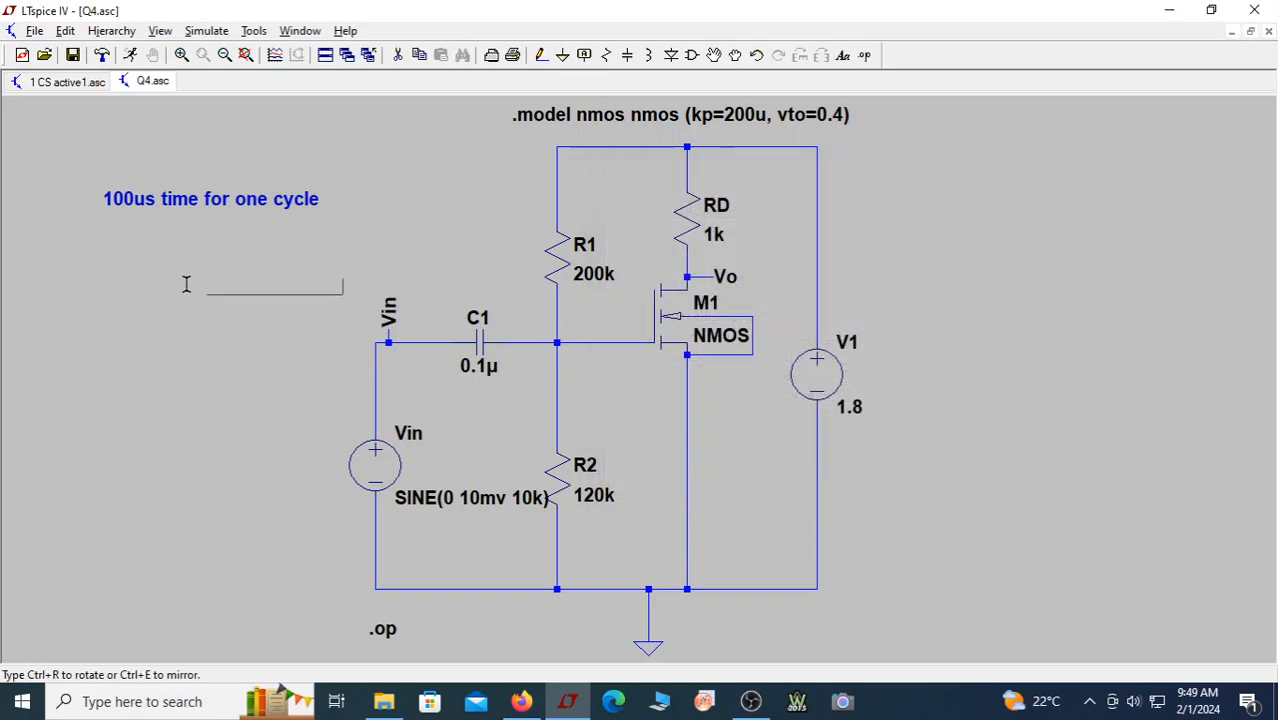
left_click(104, 257)
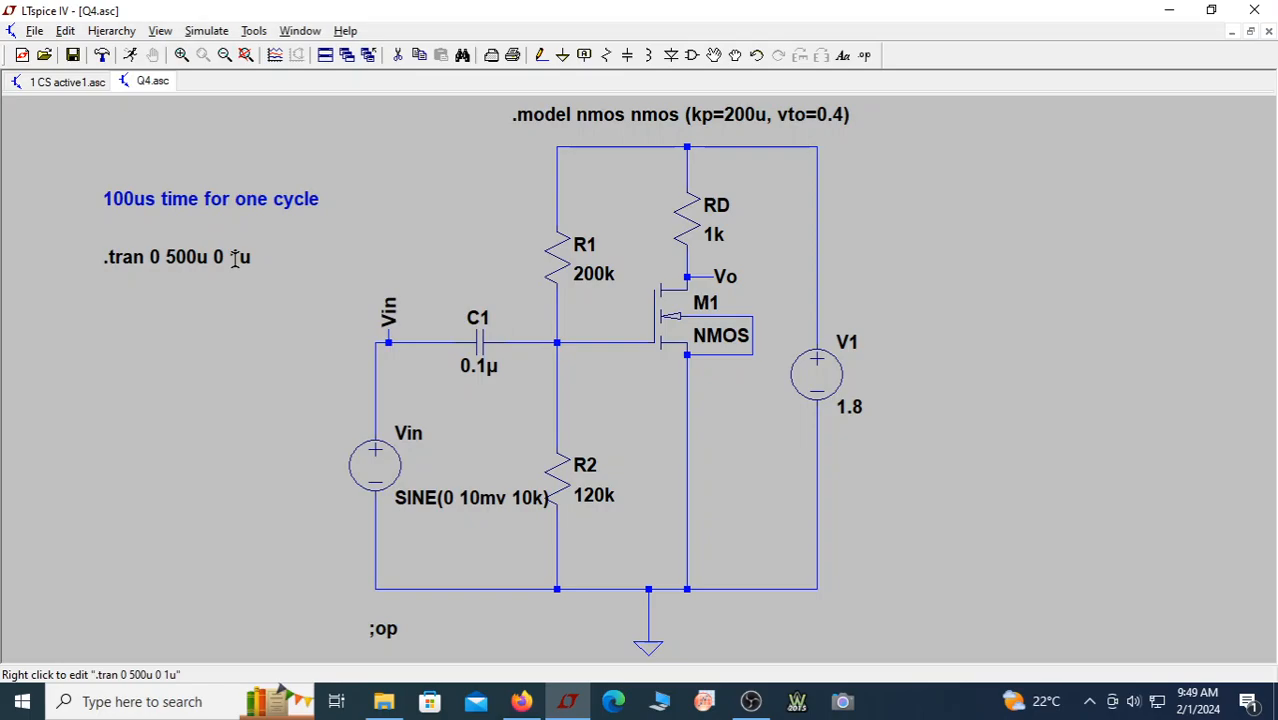
Review the .tran directive's stop time, saving start time and maximum timestep
right_click(167, 258)
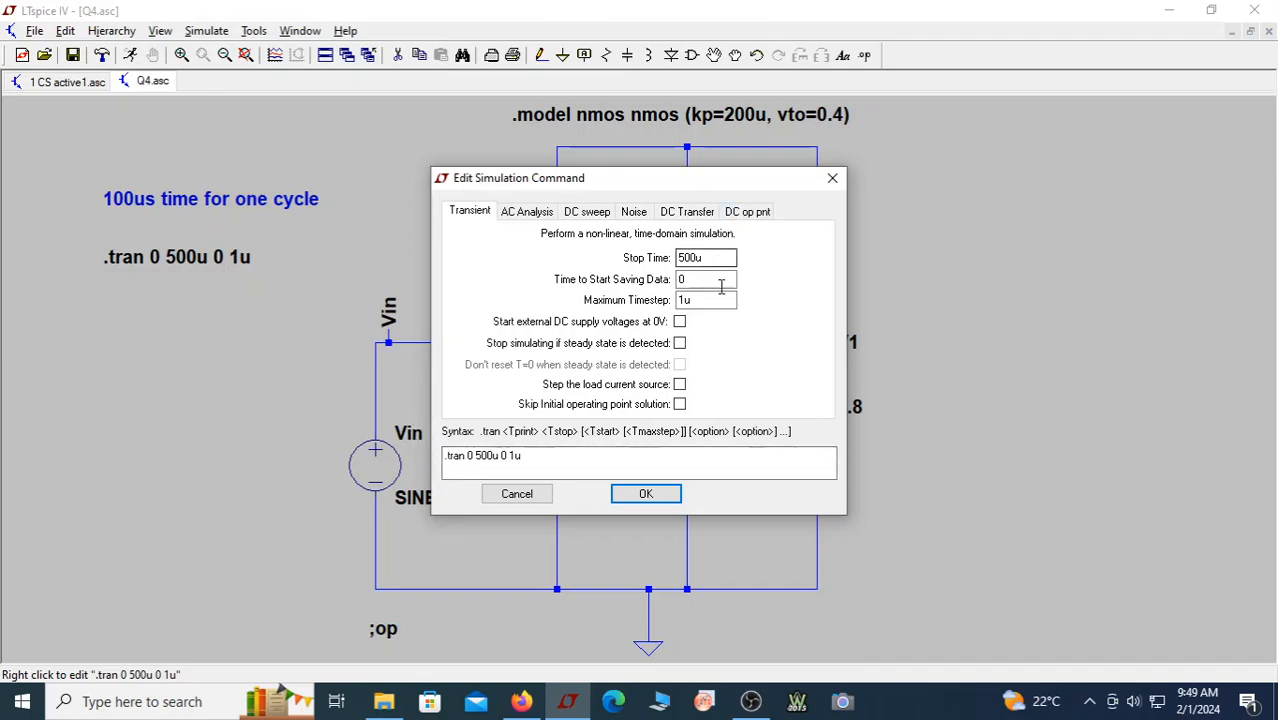
double_click(686, 300)
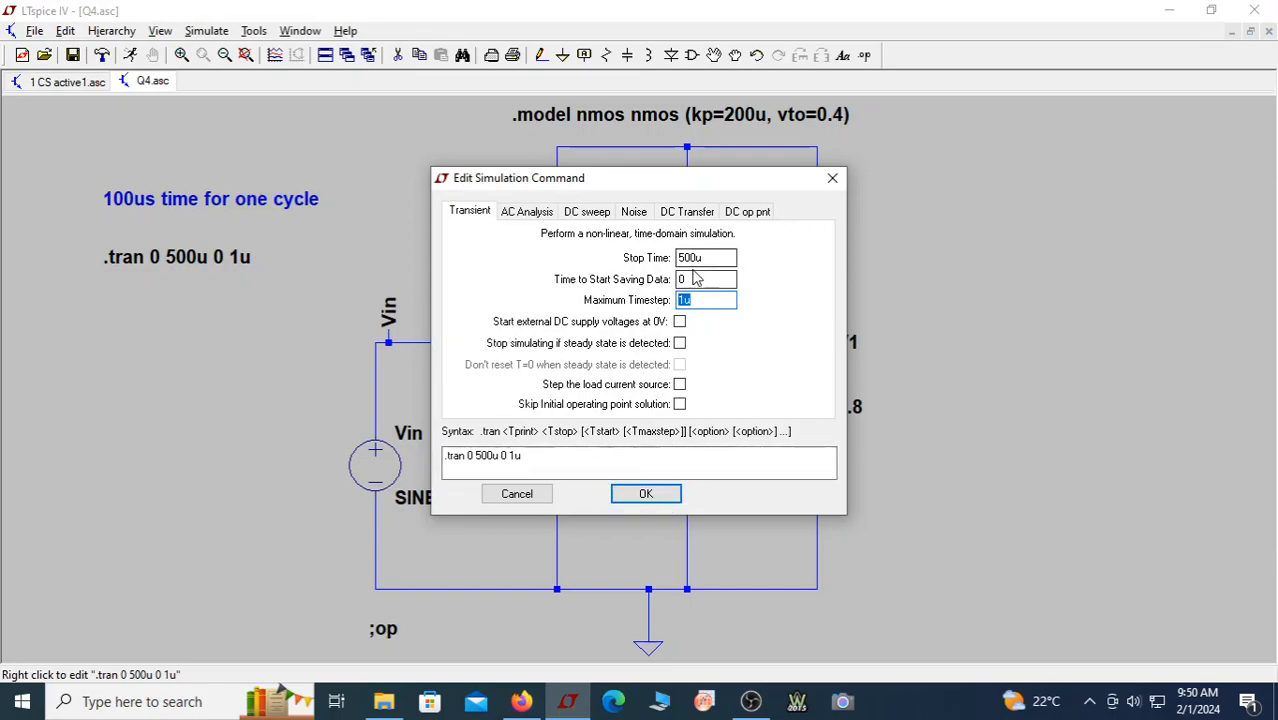
left_click(671, 498)
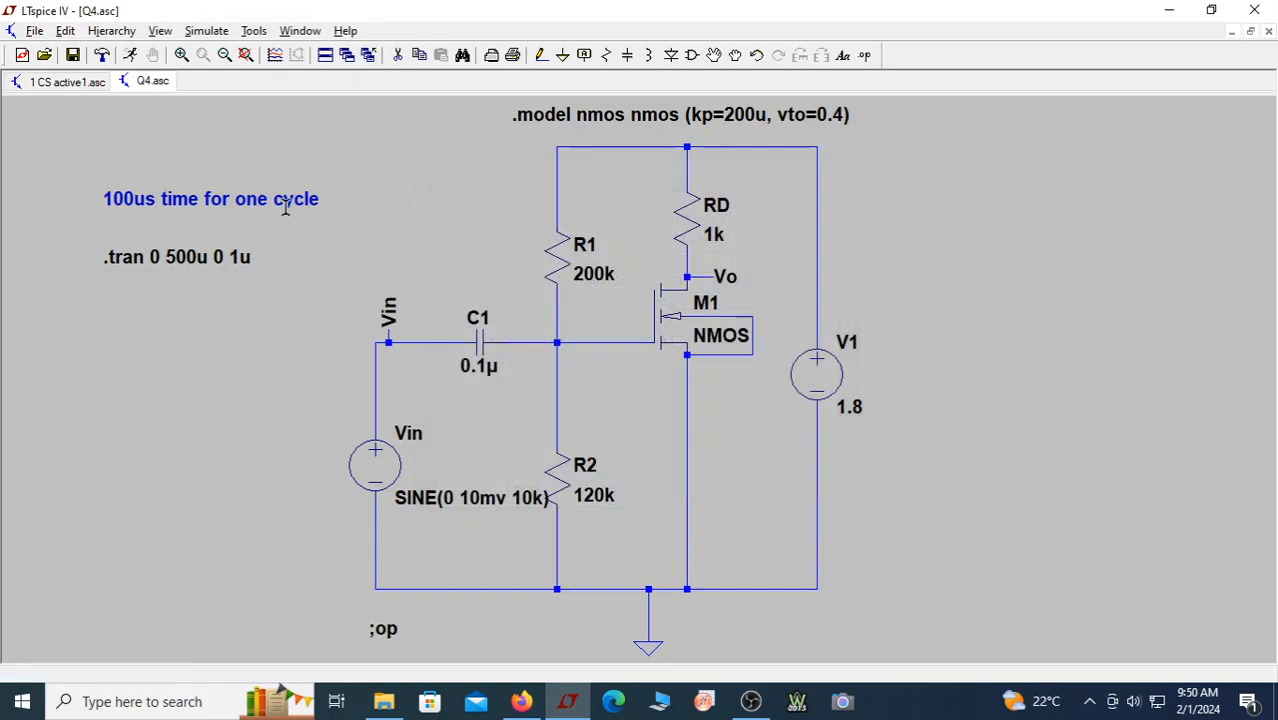
Run the transient simulation and tile its waveform window with the Q4 schematic, closing the 1 CS active1 schematic
left_click(136, 58)
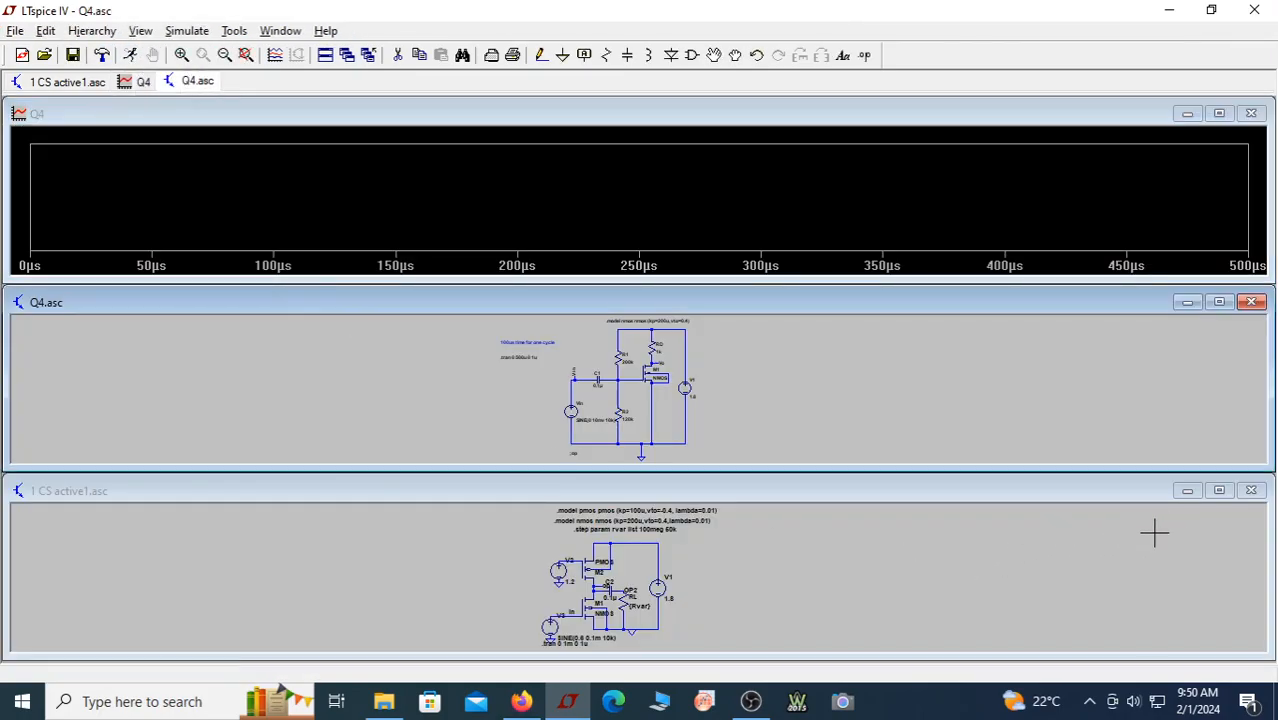
left_click(1253, 491)
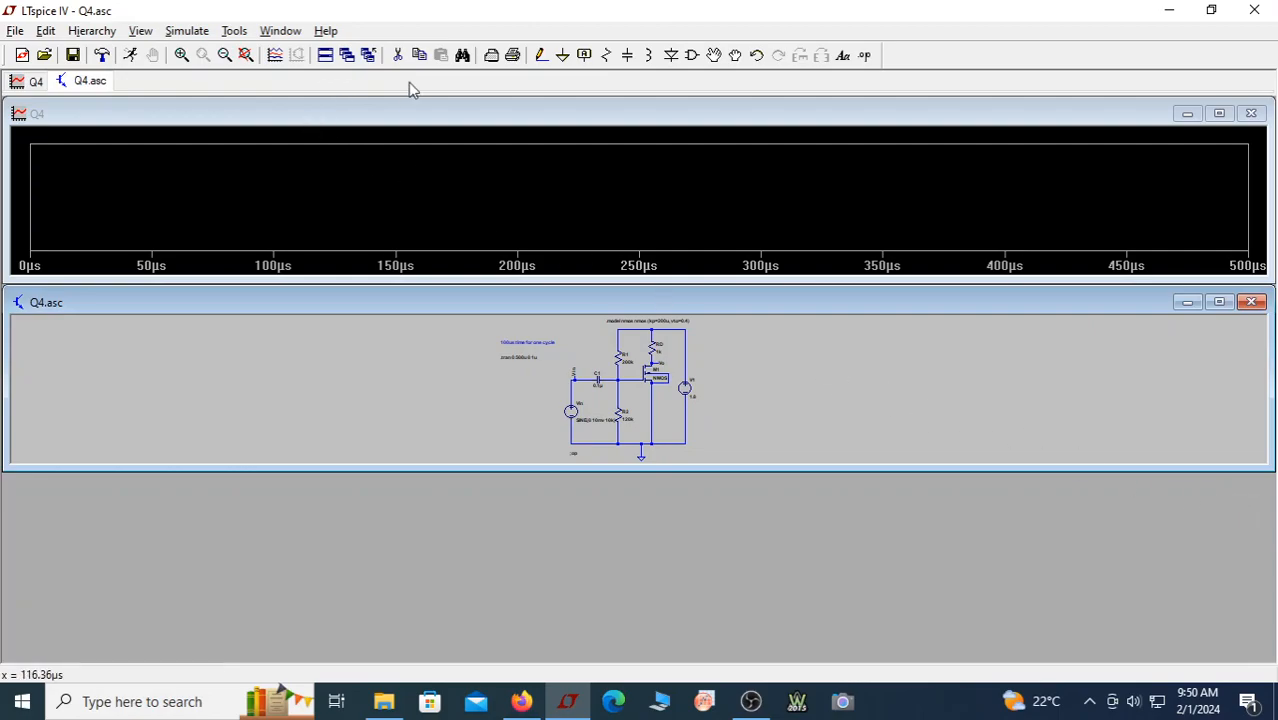
left_click(327, 55)
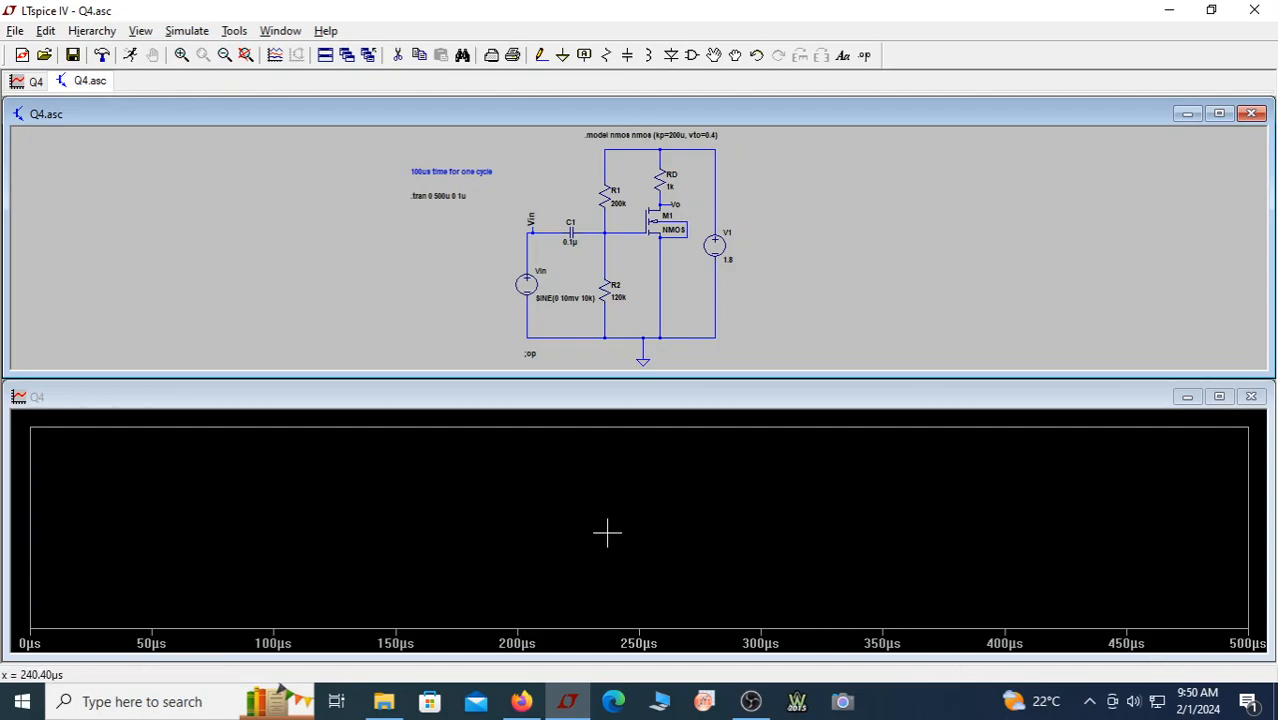
Plot the Vin and Vo node voltages, examine the waveforms enlarged, and return to the full-size Q4 schematic
left_click(533, 226)
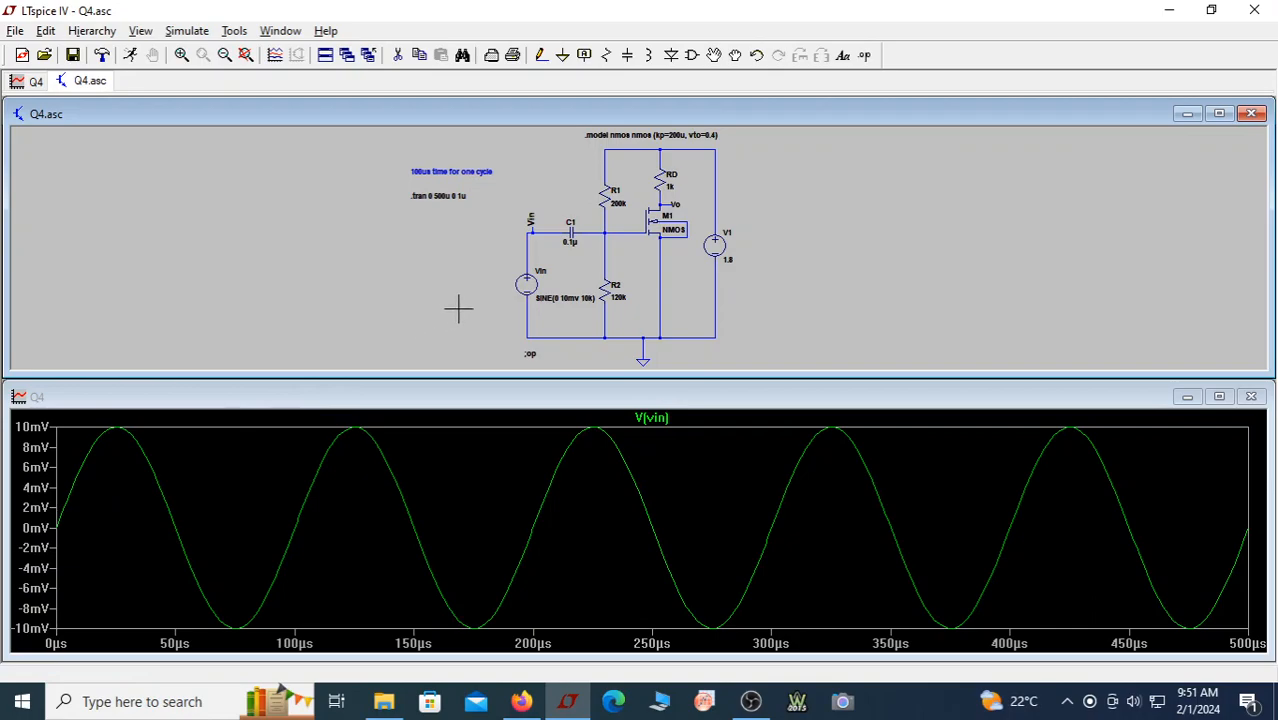
left_click(680, 193)
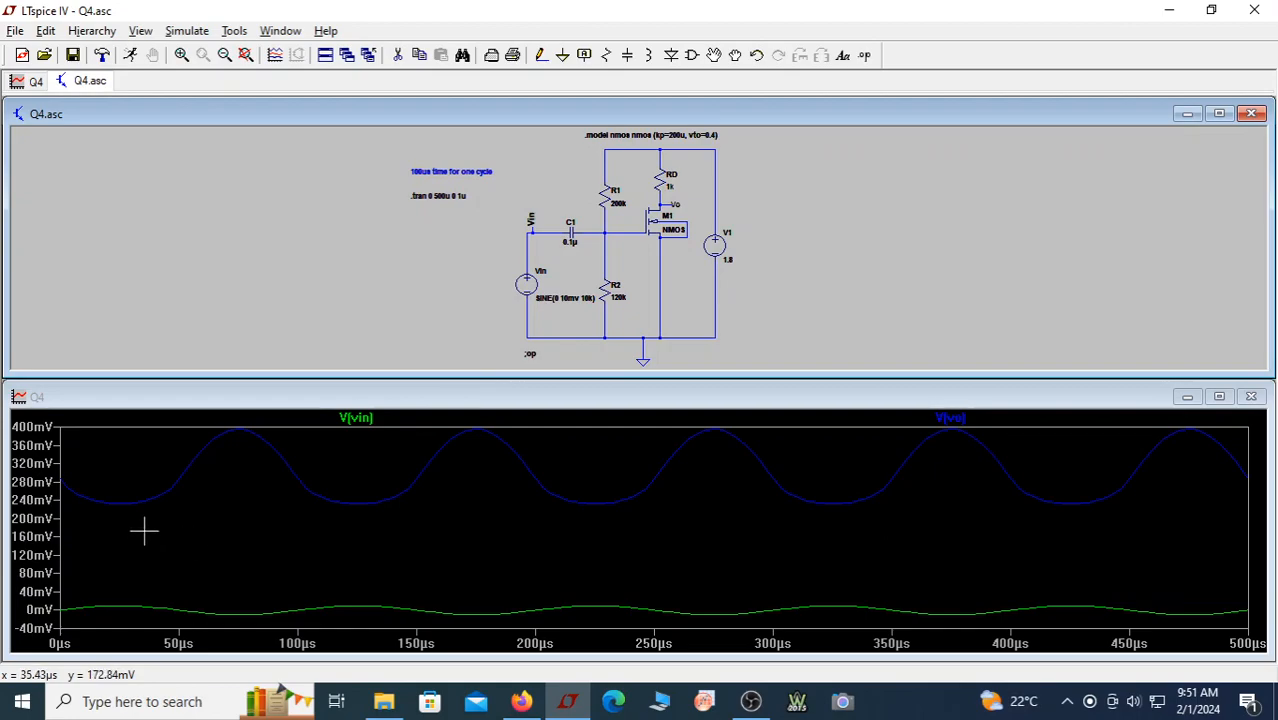
double_click(211, 389)
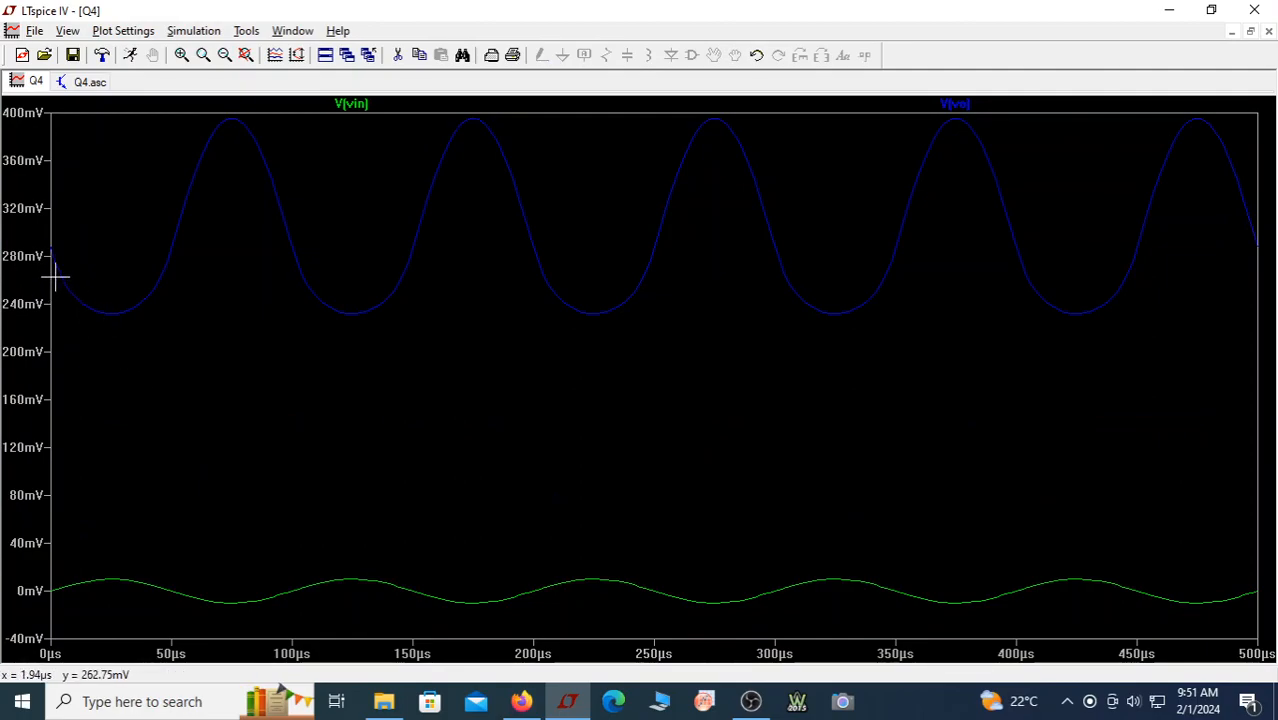
left_click(326, 55)
double_click(588, 396)
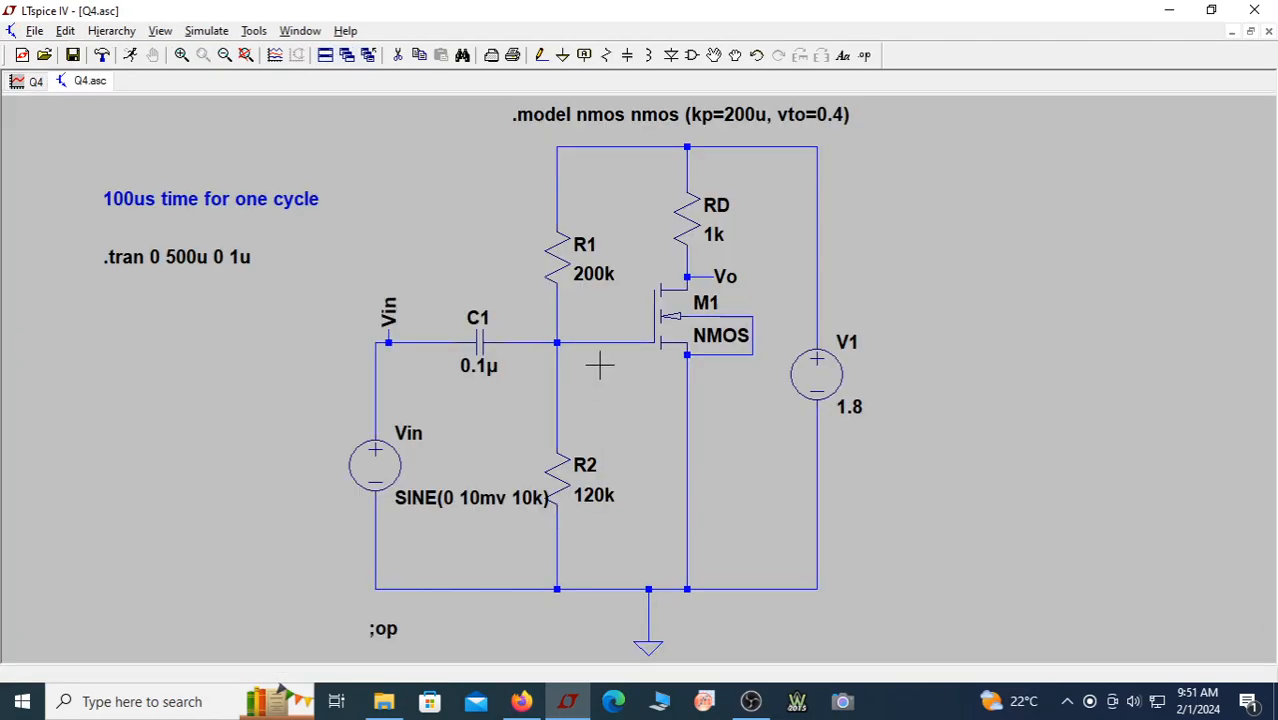
right_click(713, 235)
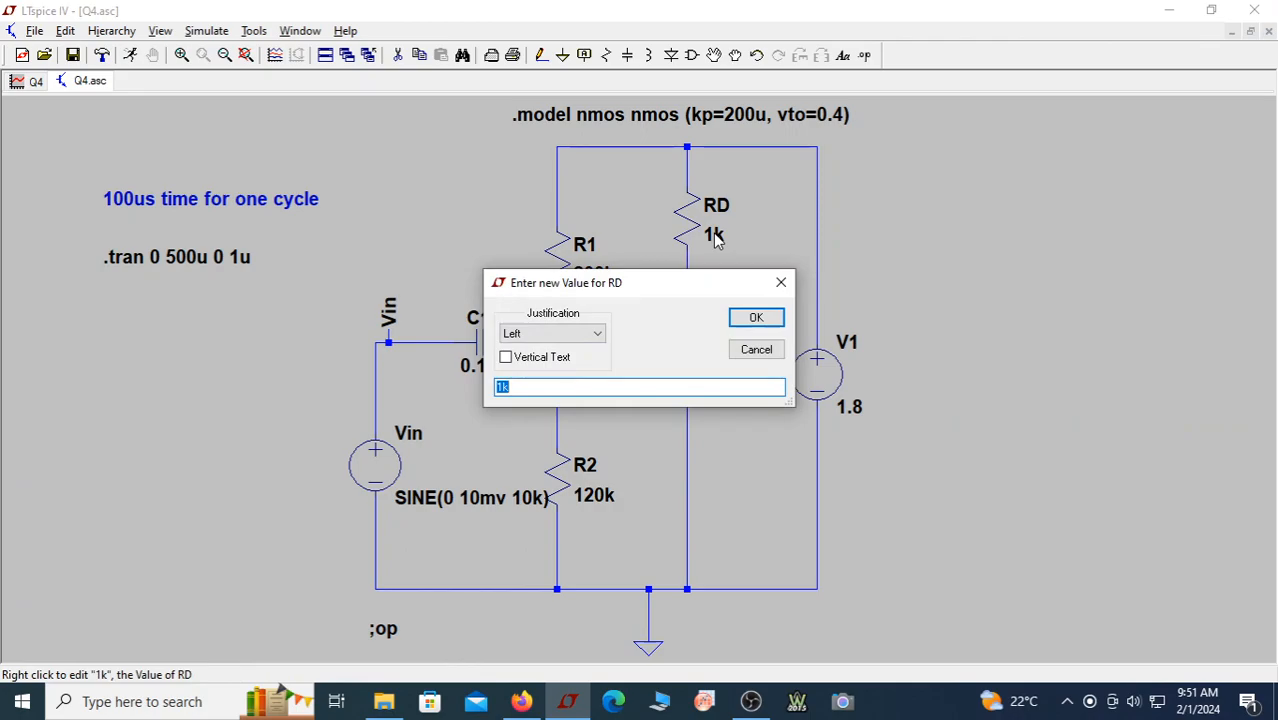
left_click(781, 282)
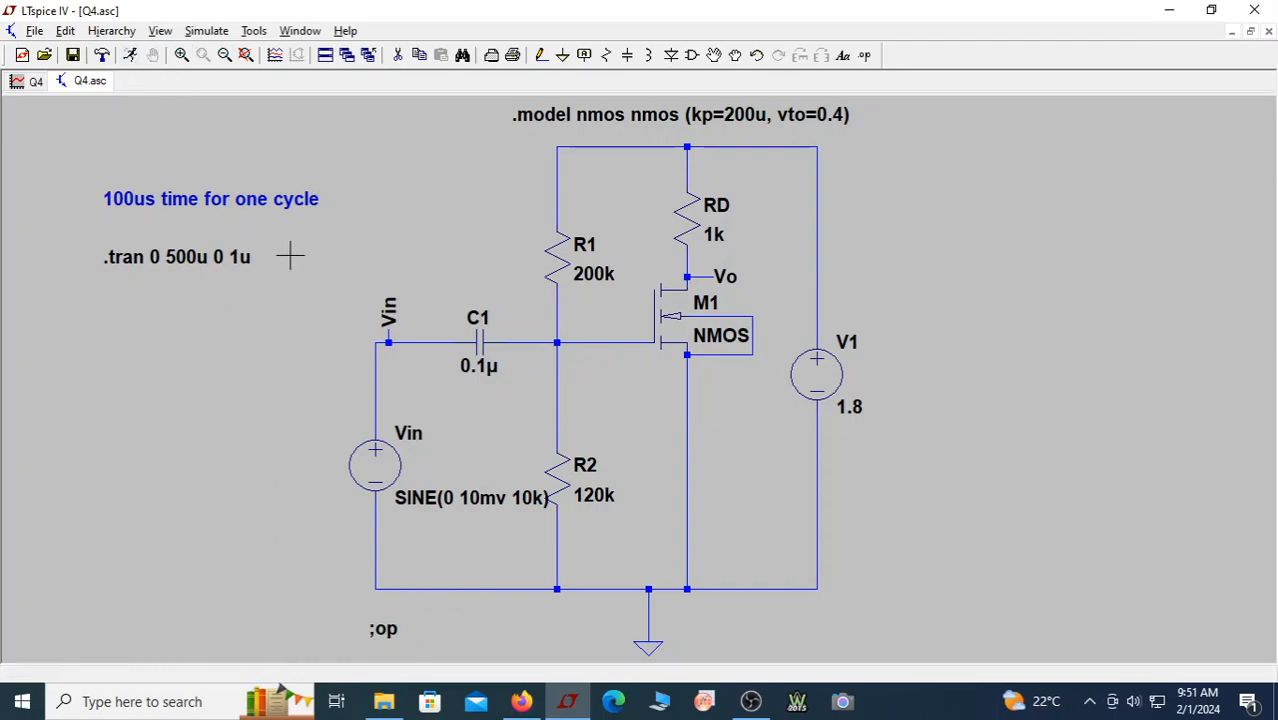
left_click(325, 55)
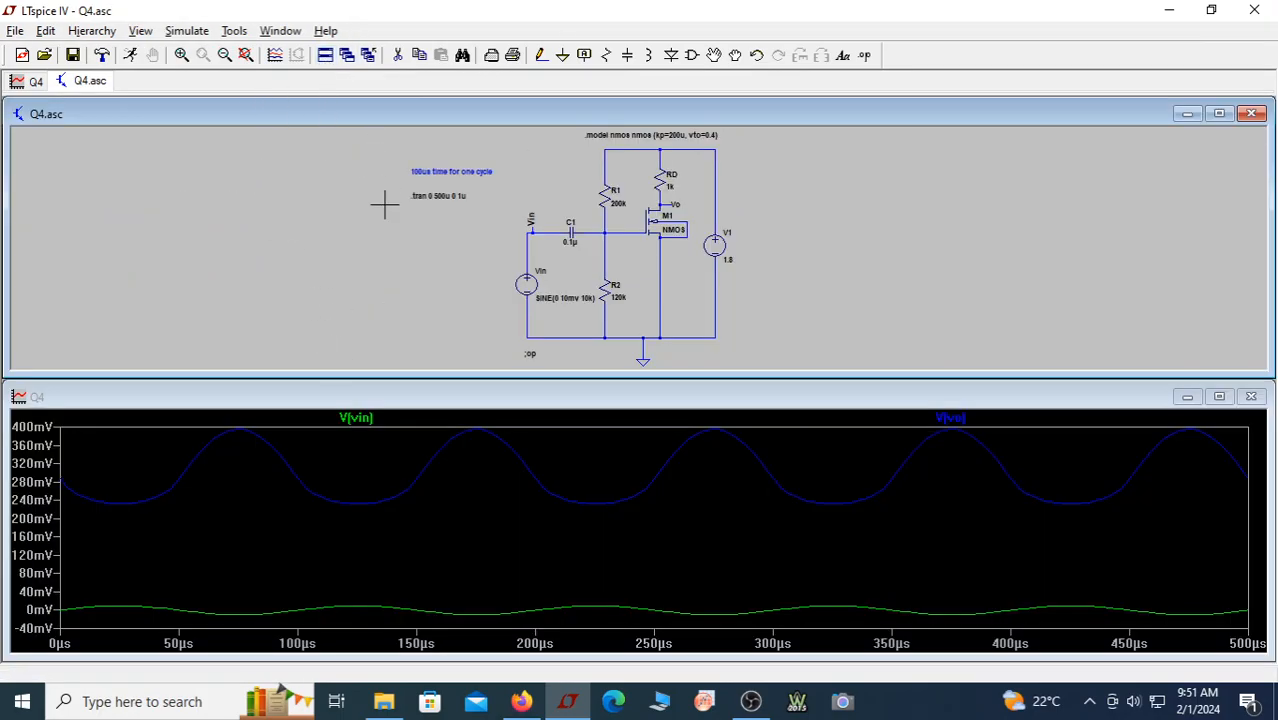
double_click(561, 117)
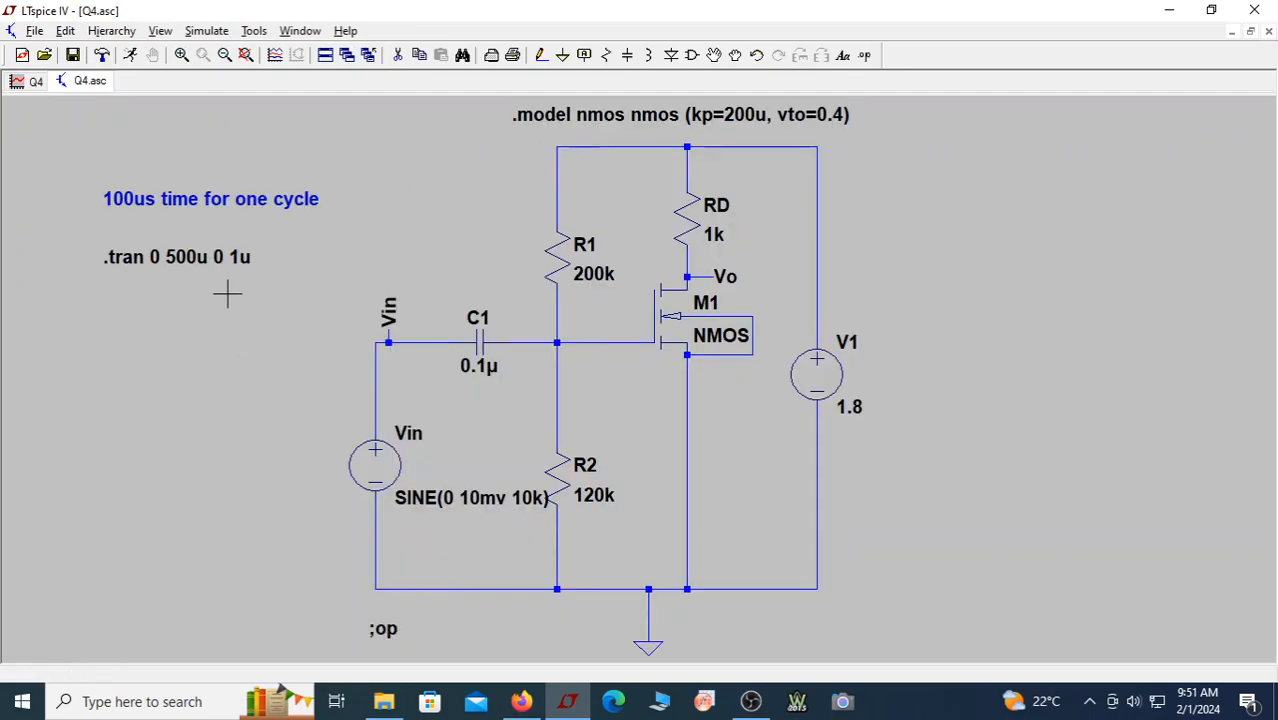
Change the transient simulation directive below the comment to a DC operating point analysis
right_click(220, 262)
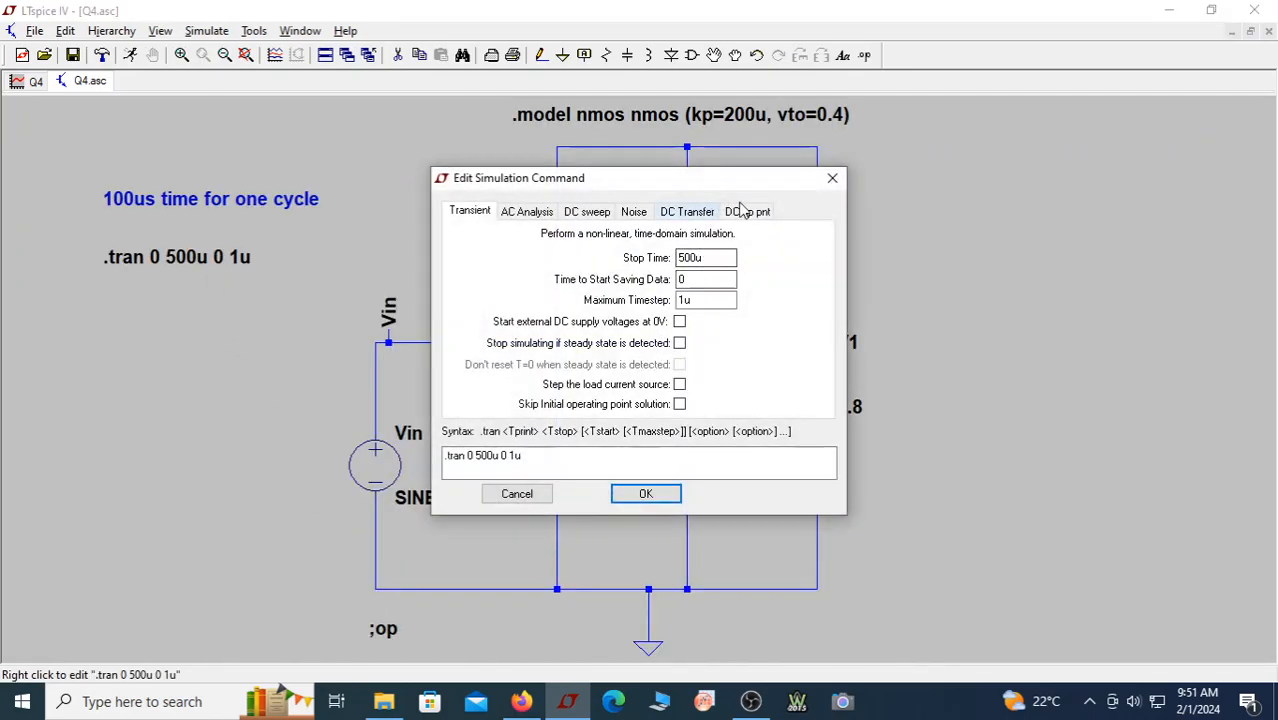
left_click(748, 212)
left_click(646, 494)
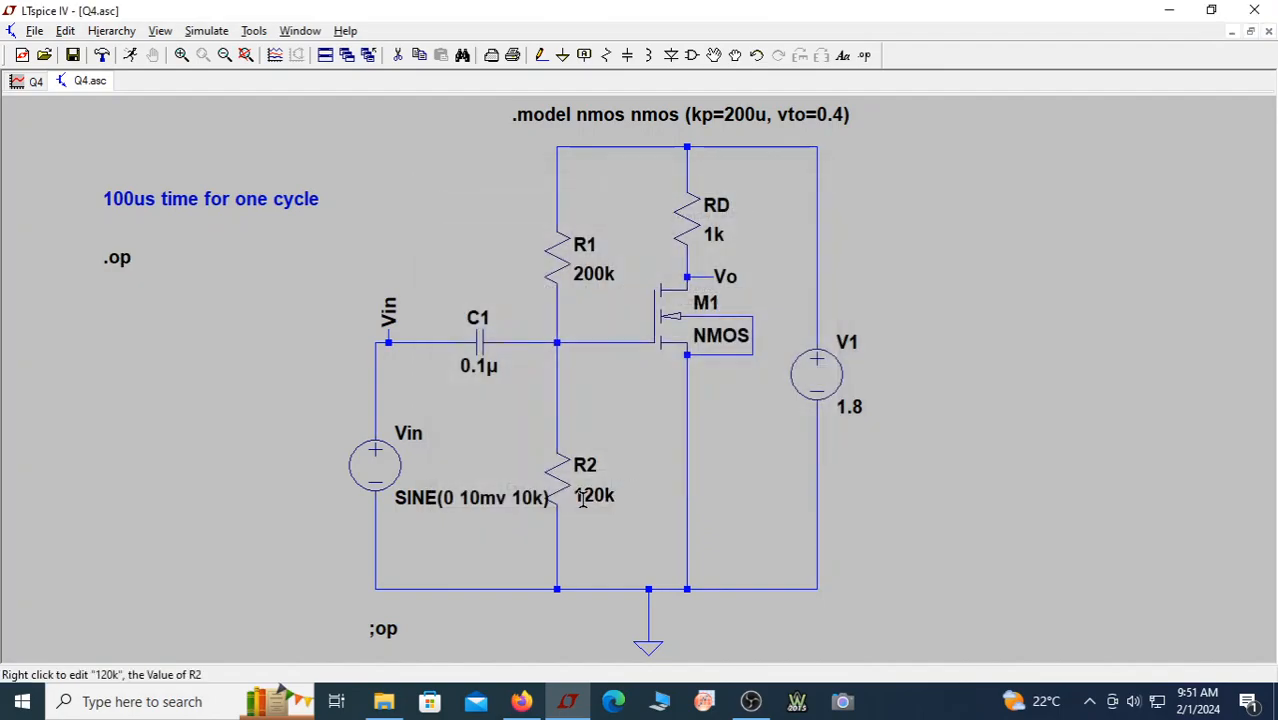
Run the operating point simulation and compare M1's Vdsat and Vds values in the SPICE error log
left_click(129, 55)
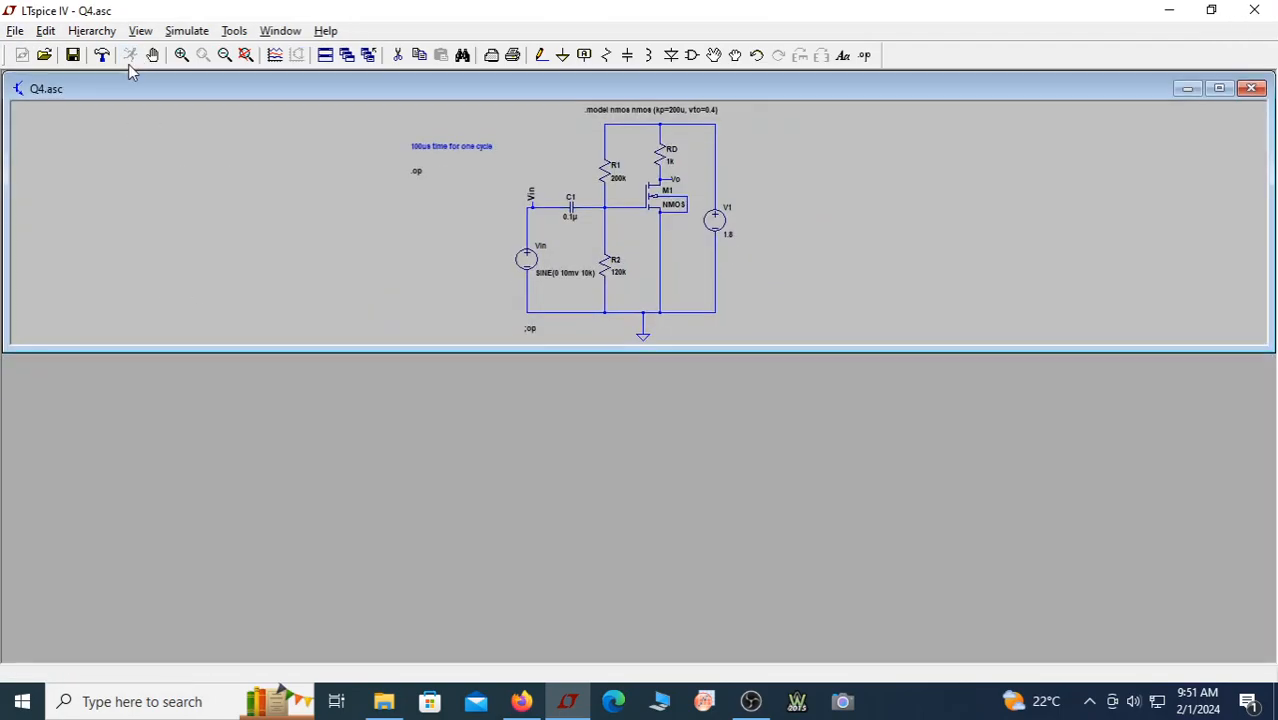
left_click(1173, 137)
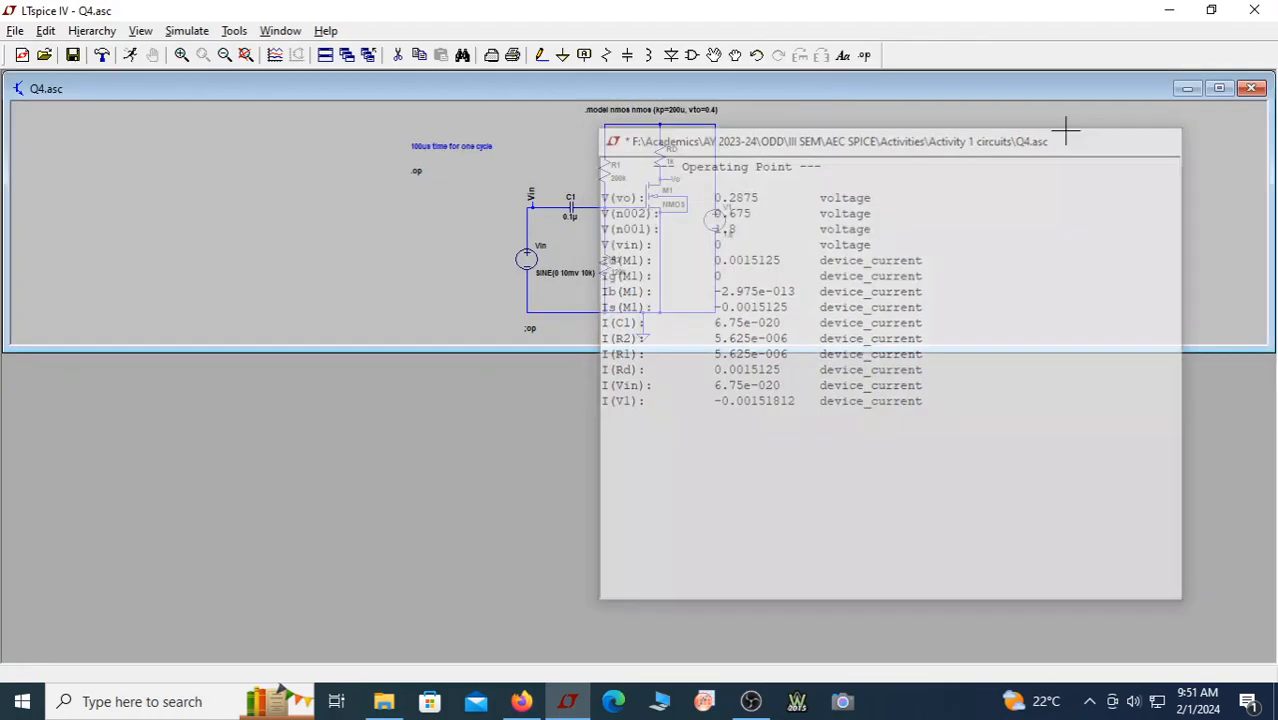
left_click(141, 31)
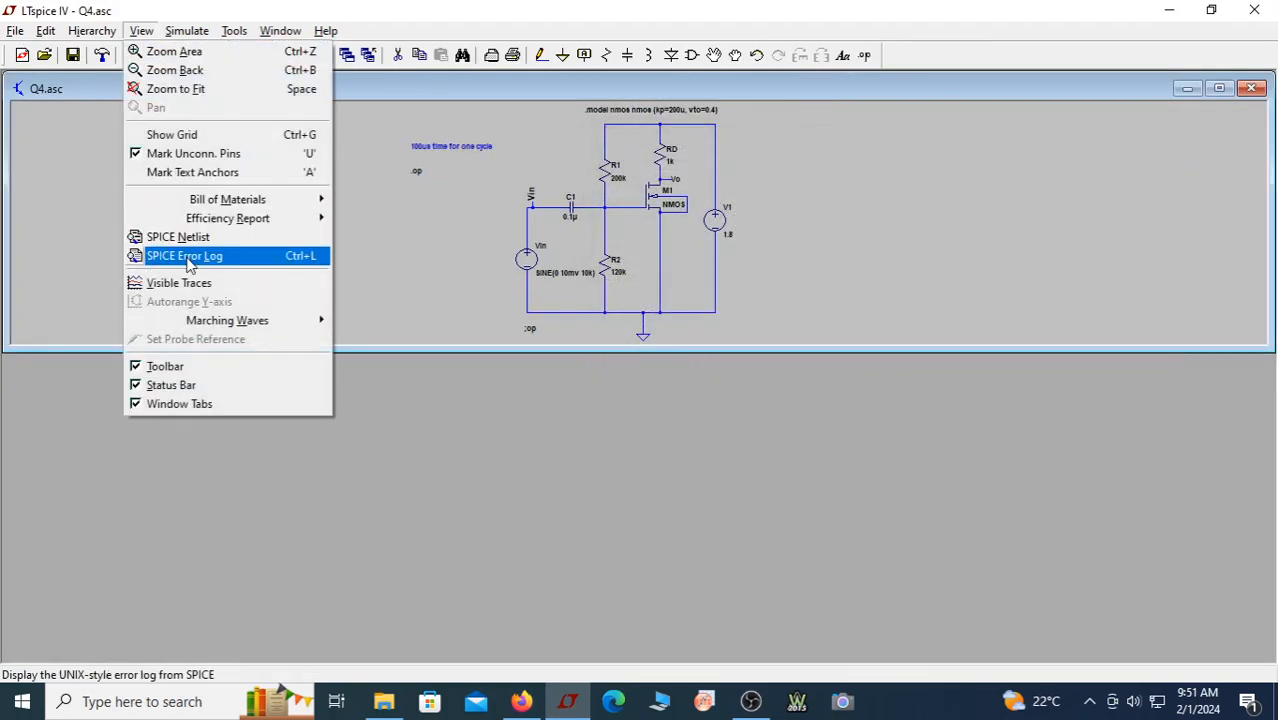
left_click(186, 256)
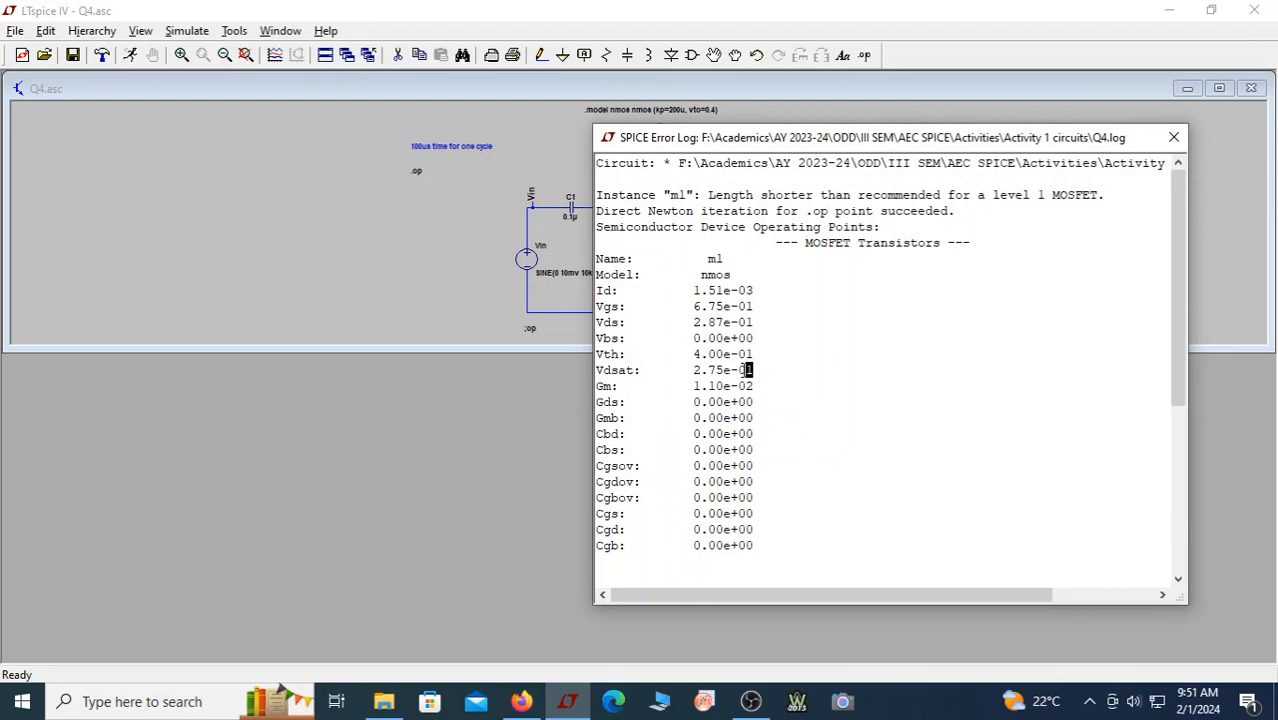
left_click_drag(752, 370, 676, 370)
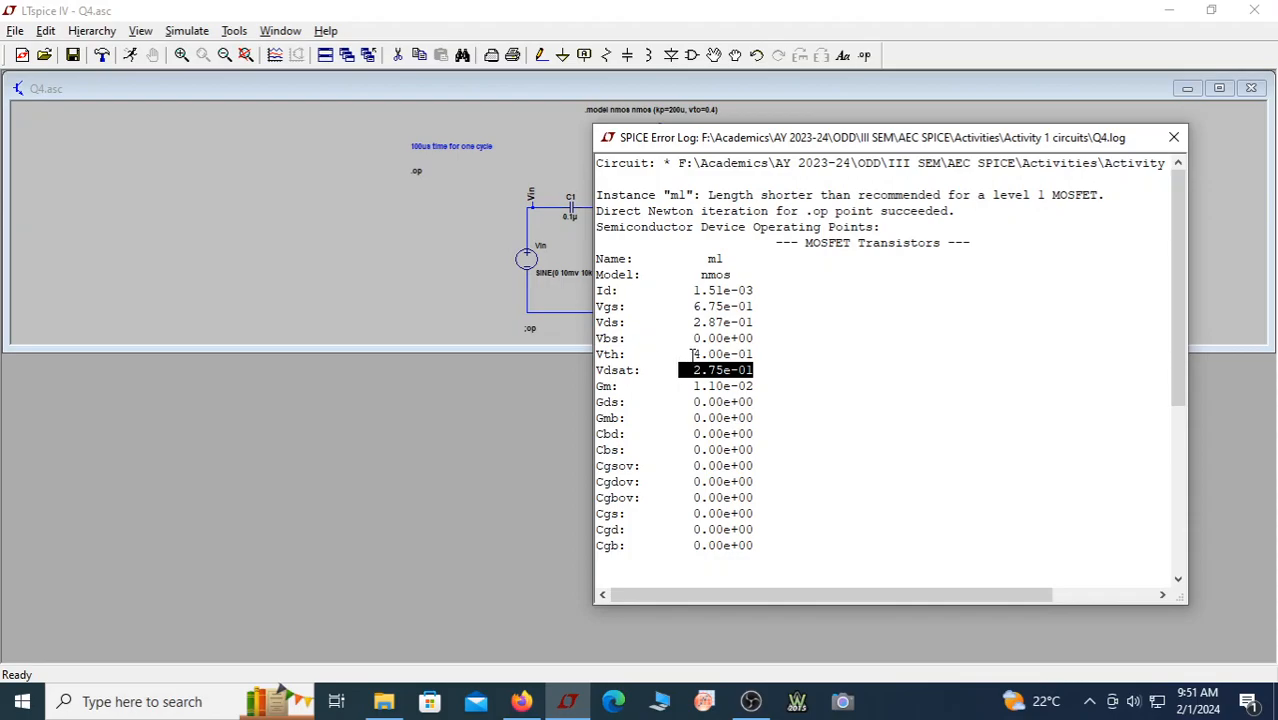
left_click_drag(752, 321, 698, 331)
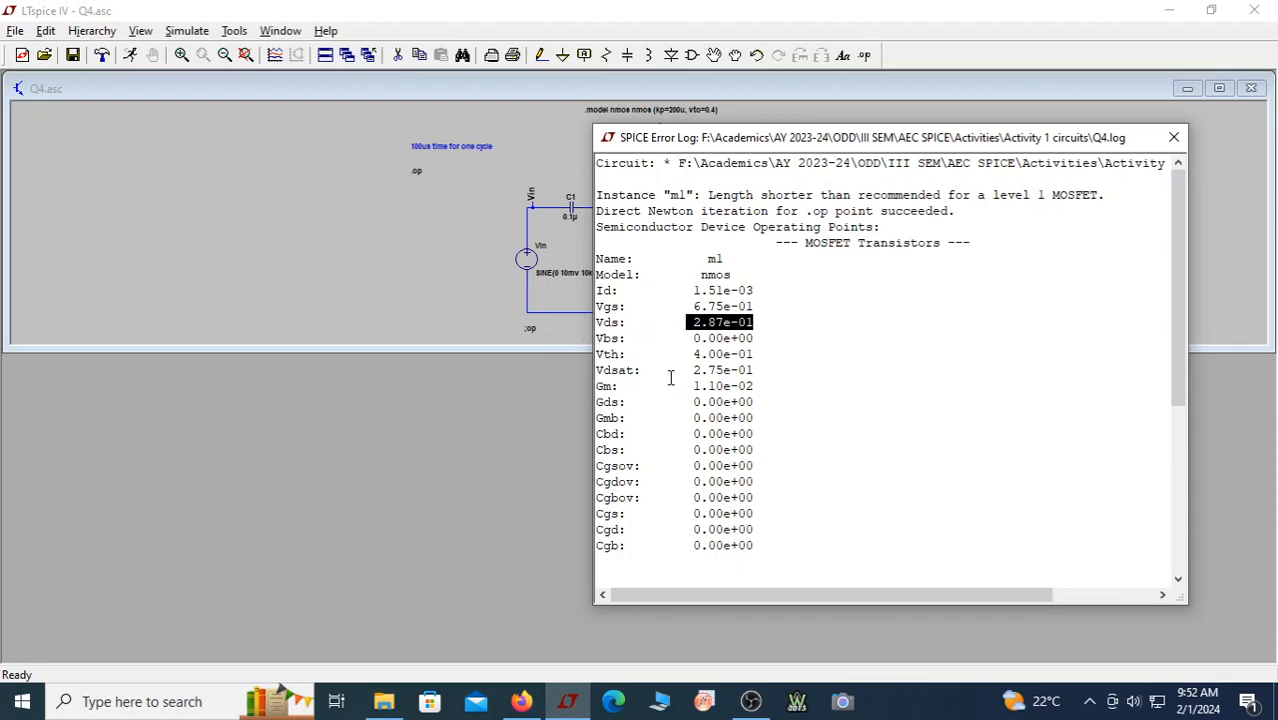
left_click(1175, 137)
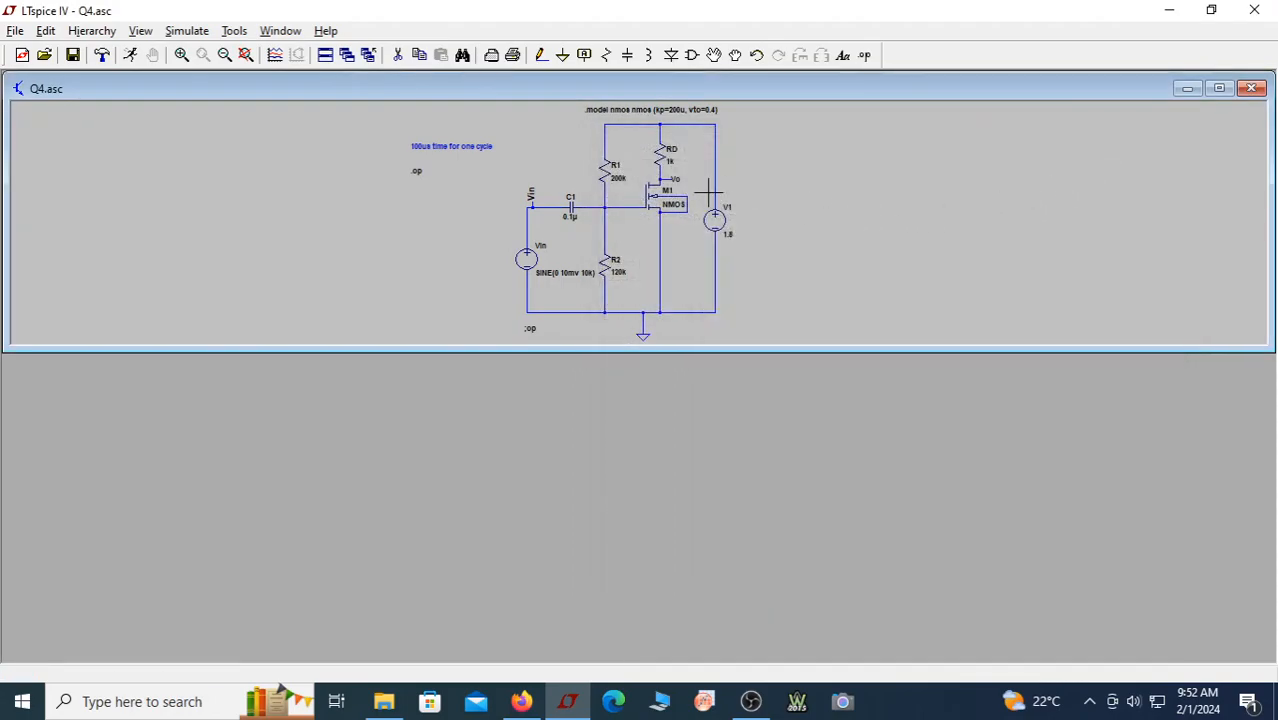
Set resistor RD's value to 500 and rerun the DC operating point simulation, dismissing its results window
right_click(670, 162)
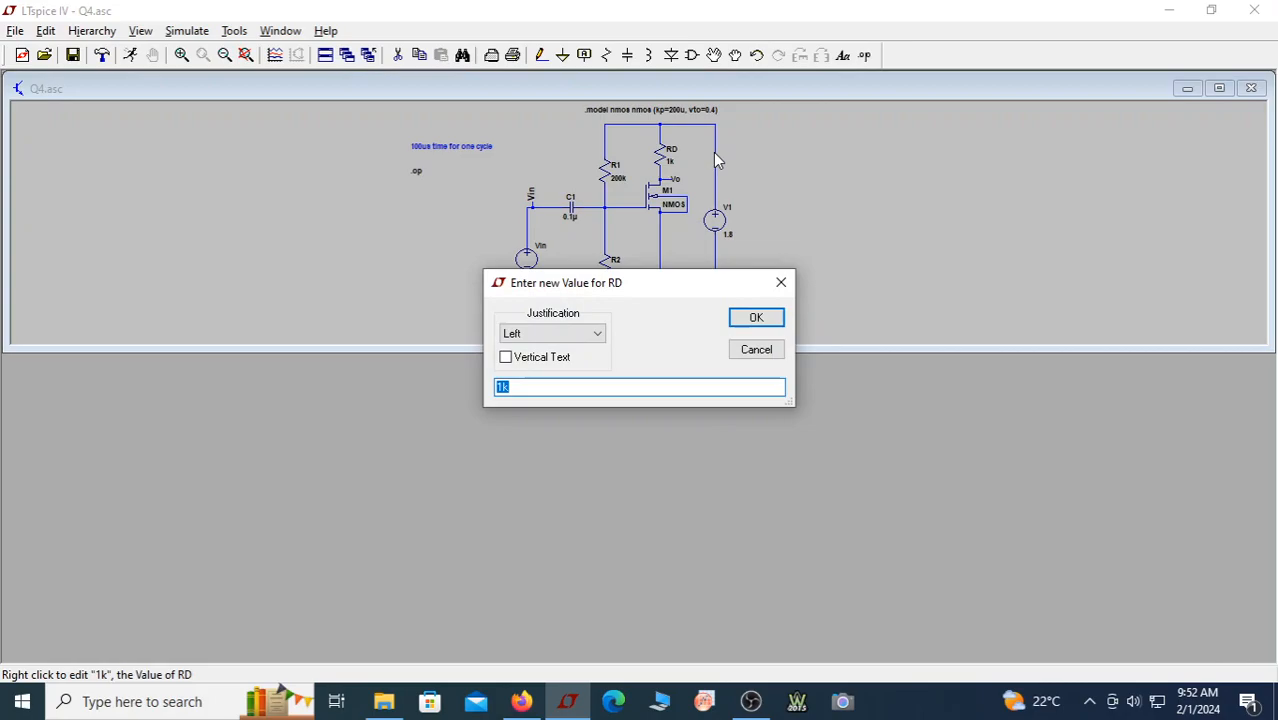
key("Return")
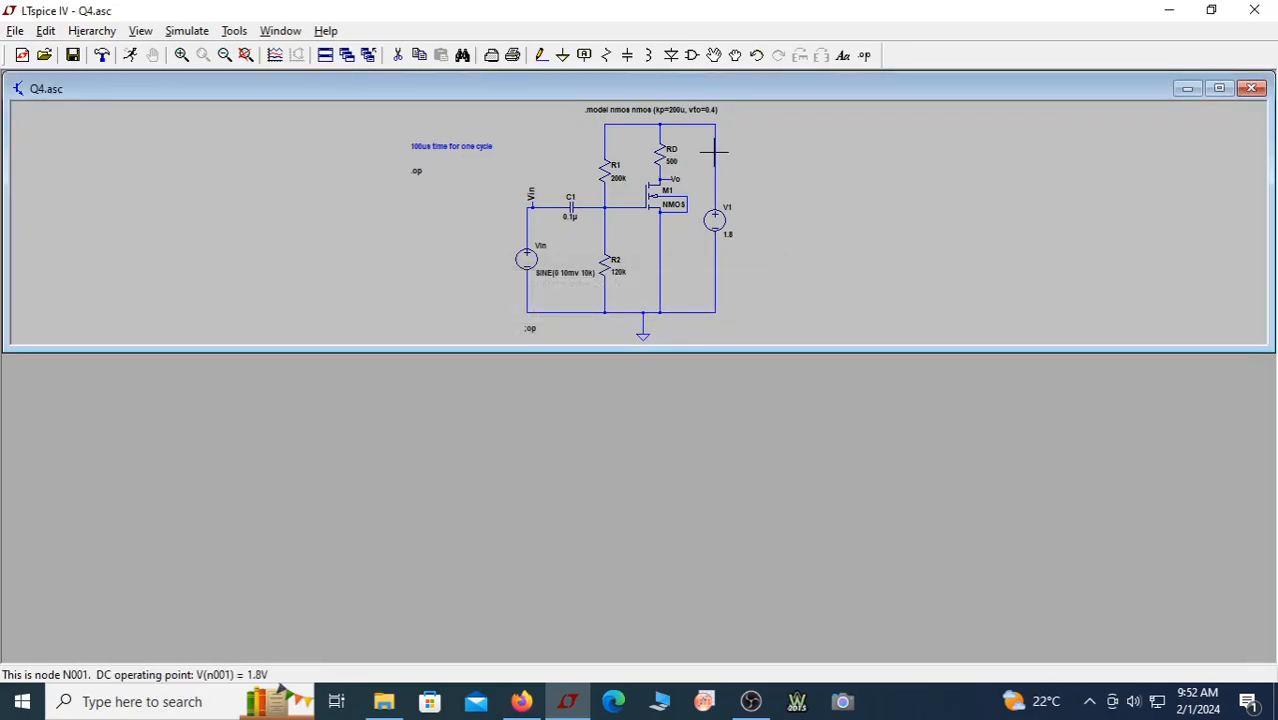
left_click(130, 57)
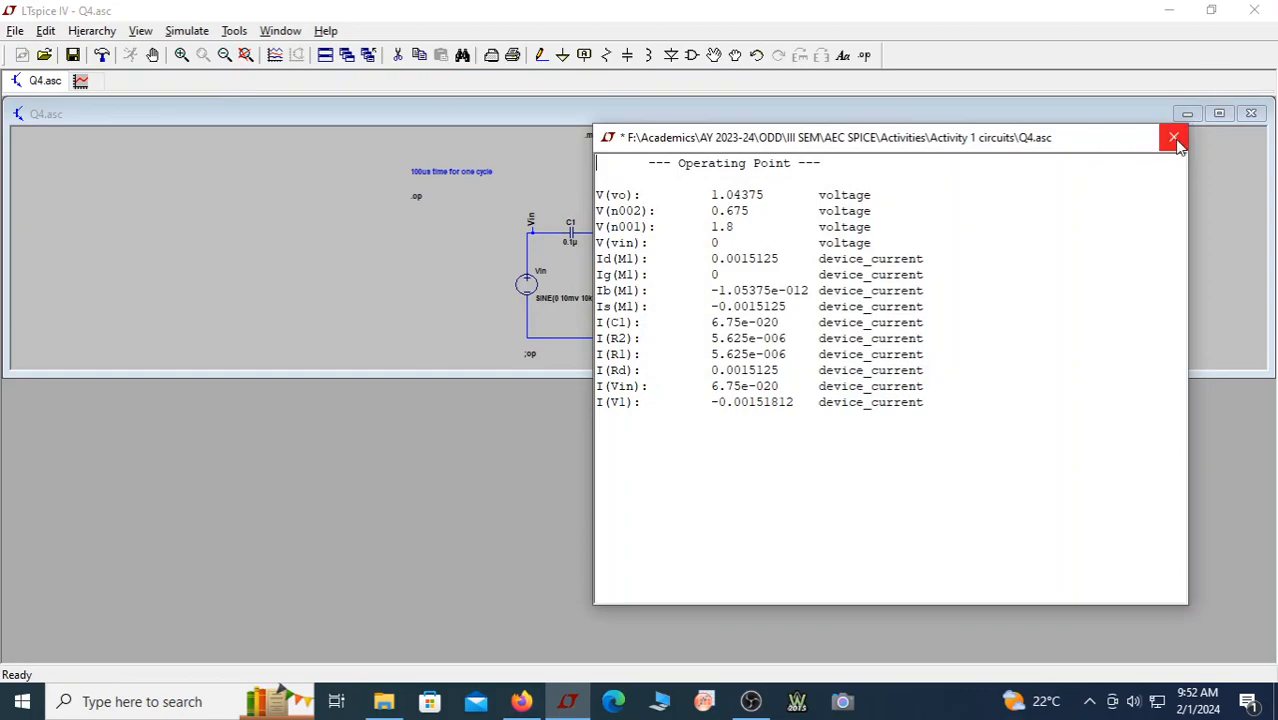
left_click(1174, 137)
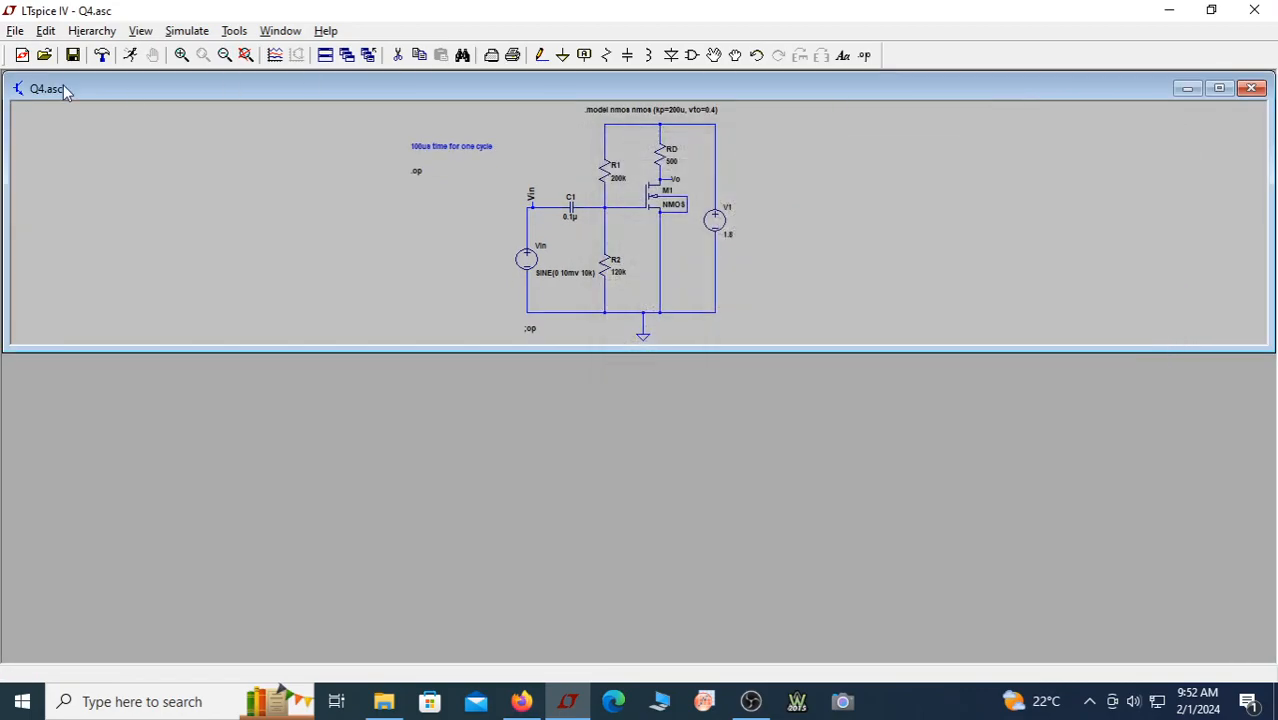
Check M1's Vdsat against its Vds in the SPICE error log for the new RD value
left_click(141, 31)
left_click(202, 262)
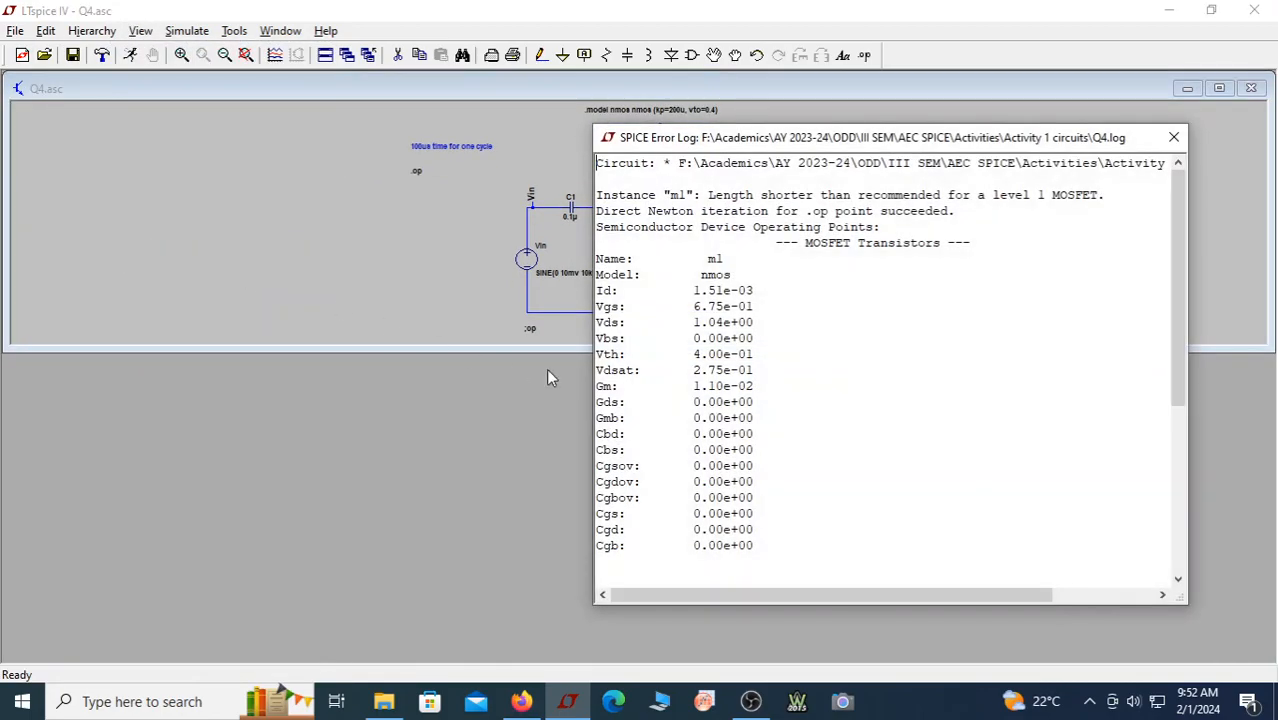
left_click_drag(760, 370, 685, 368)
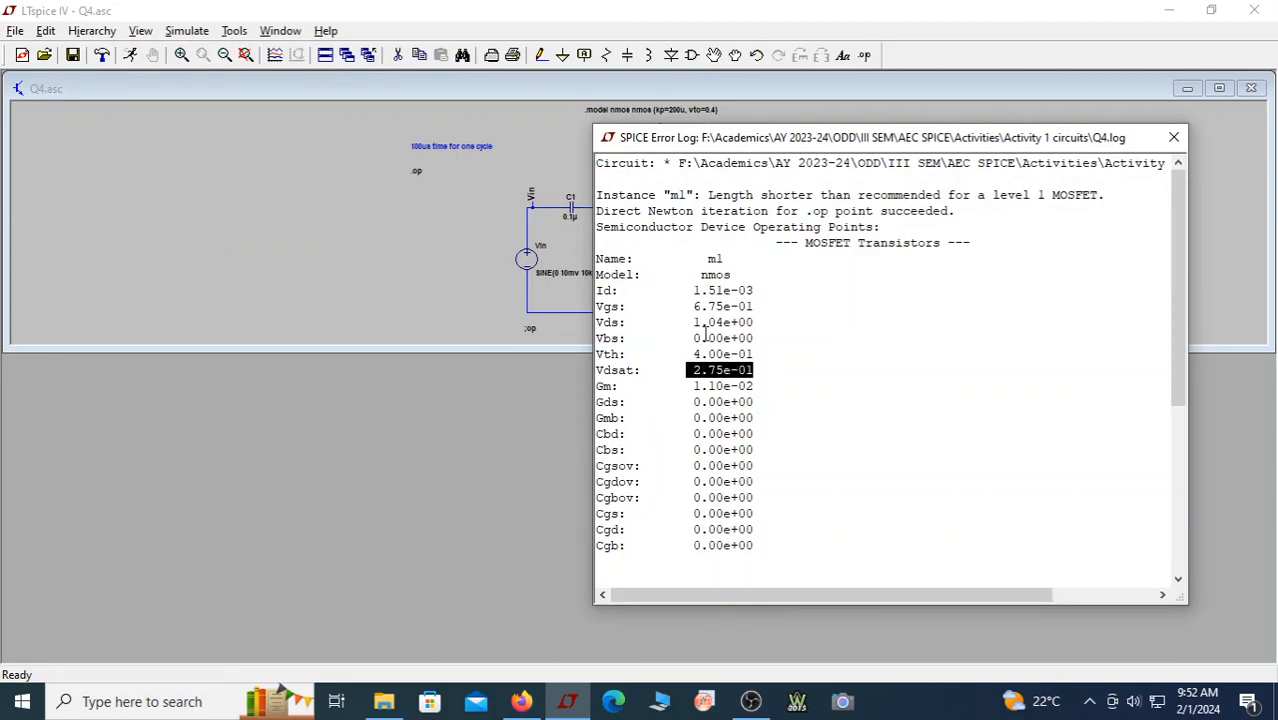
left_click_drag(767, 320, 686, 322)
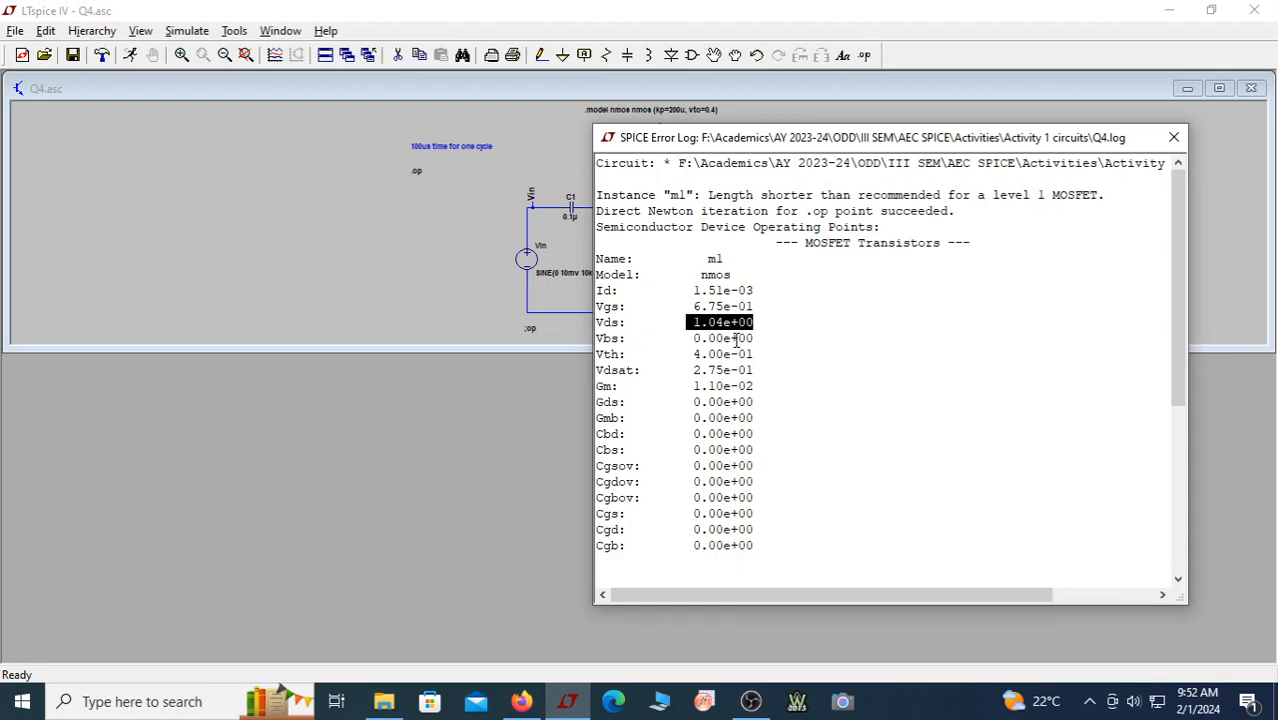
left_click_drag(759, 325, 693, 333)
left_click(1176, 140)
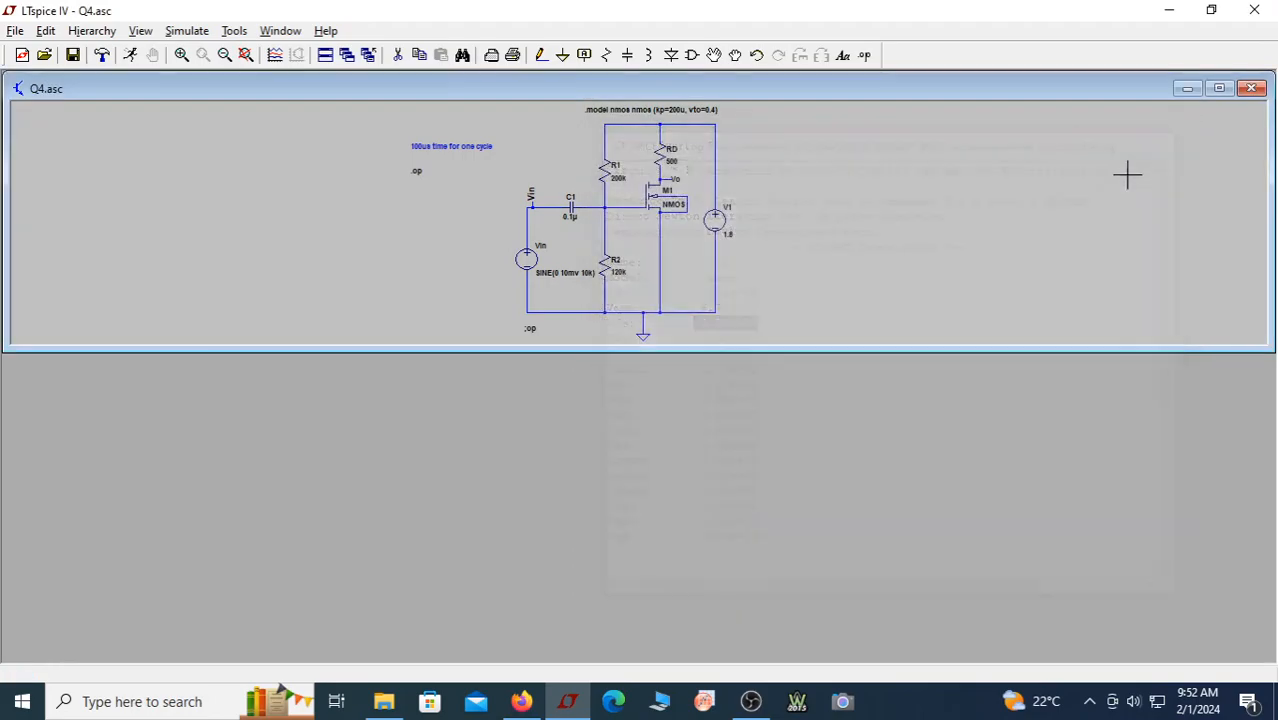
Switch the simulation directive back to transient, .tran 0 500u 0 1u, and run it
right_click(416, 172)
left_click(483, 212)
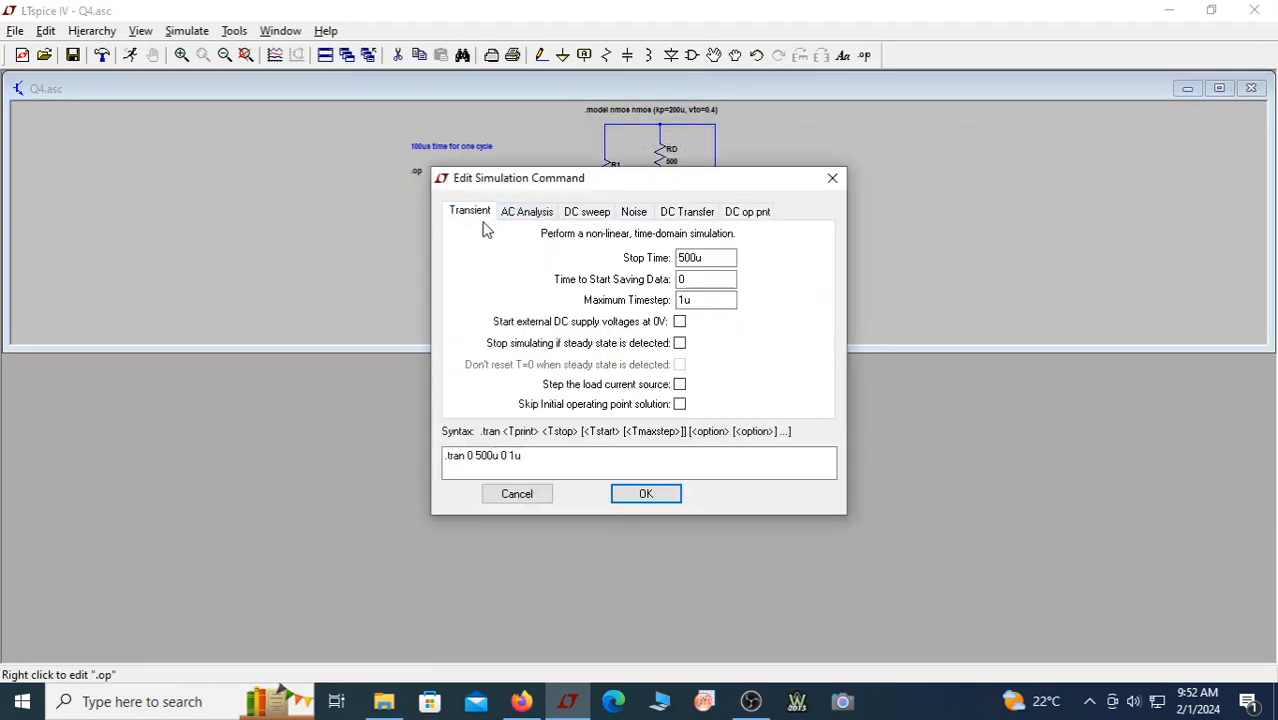
left_click(646, 493)
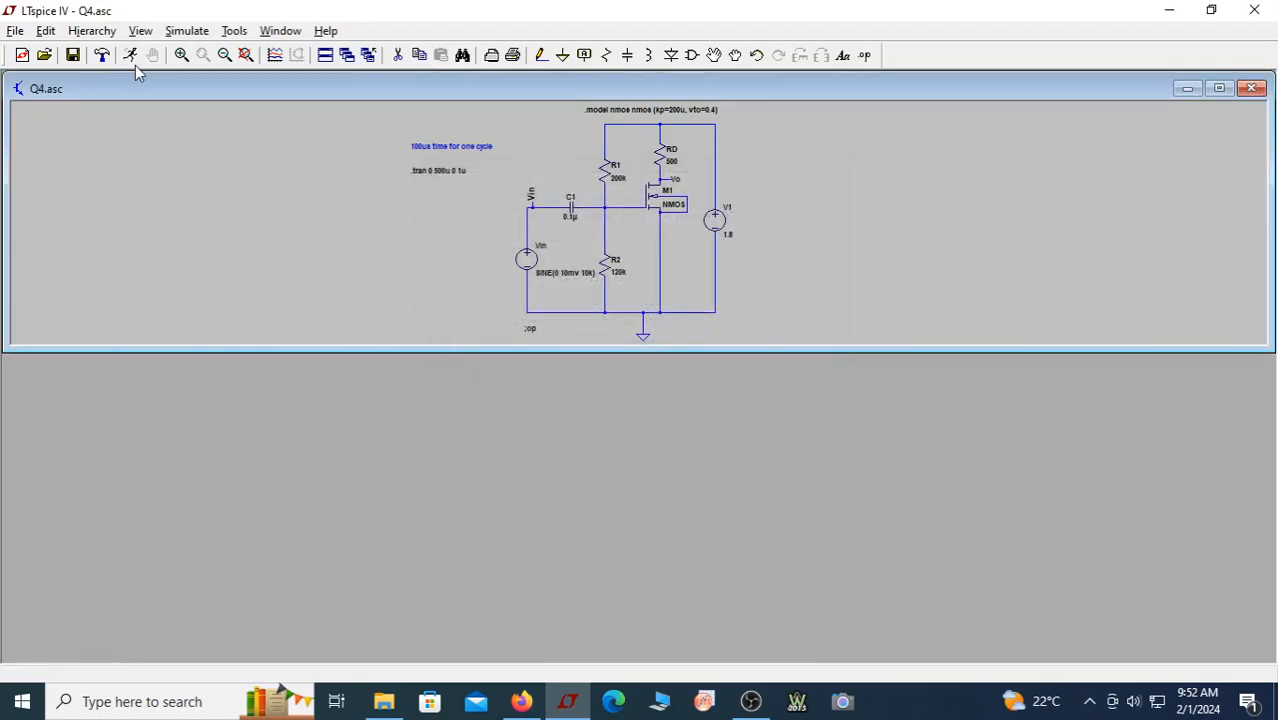
left_click(139, 58)
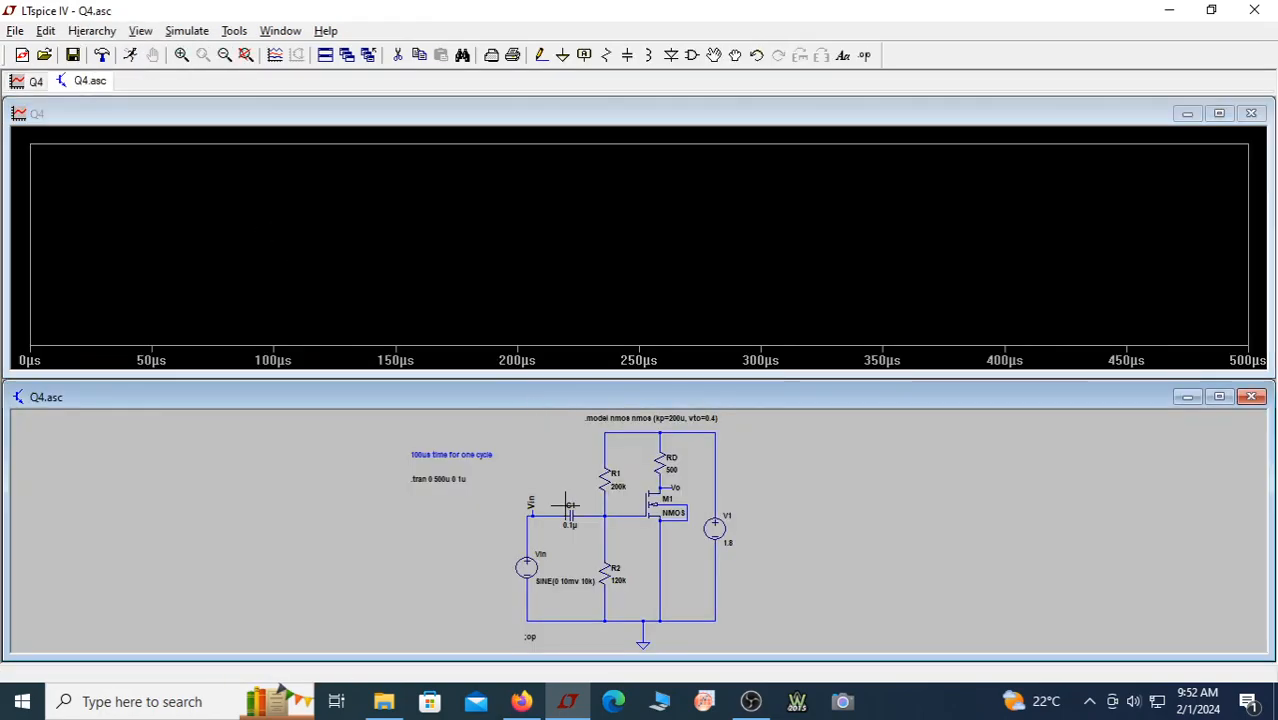
Plot the Vin and Vo node voltages and enlarge the waveform window to full size
left_click(541, 511)
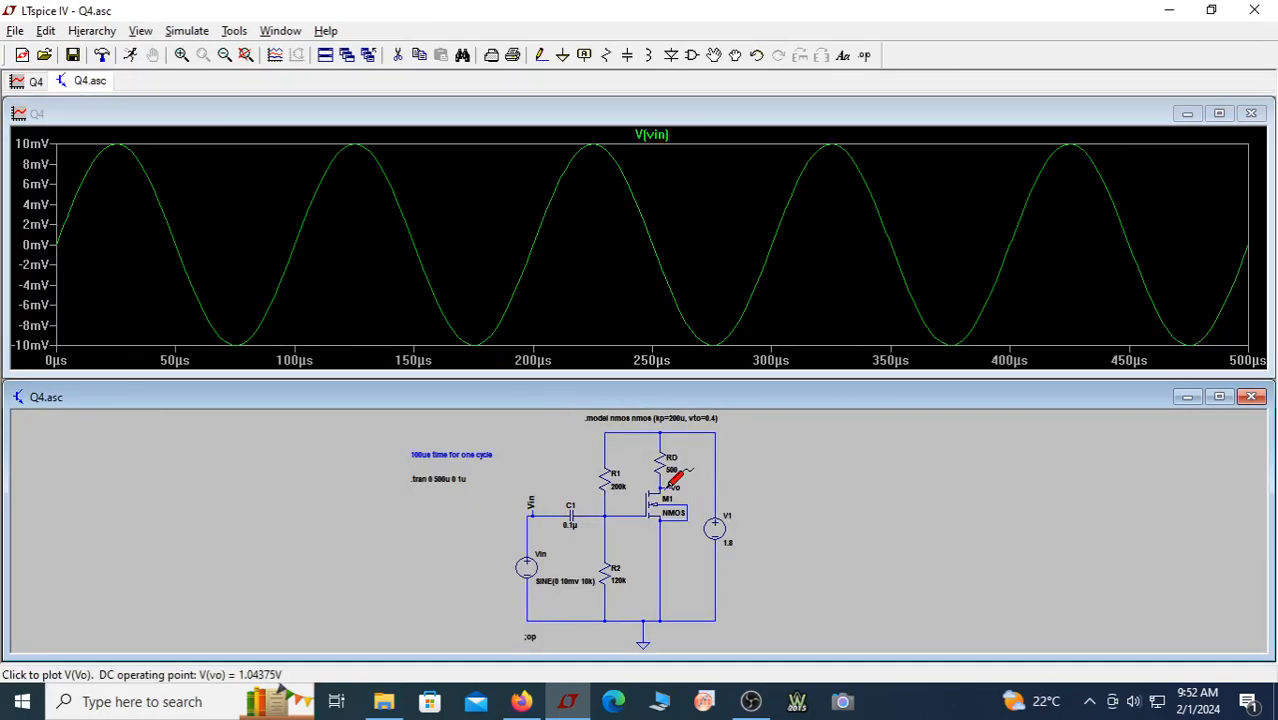
left_click(668, 487)
double_click(508, 114)
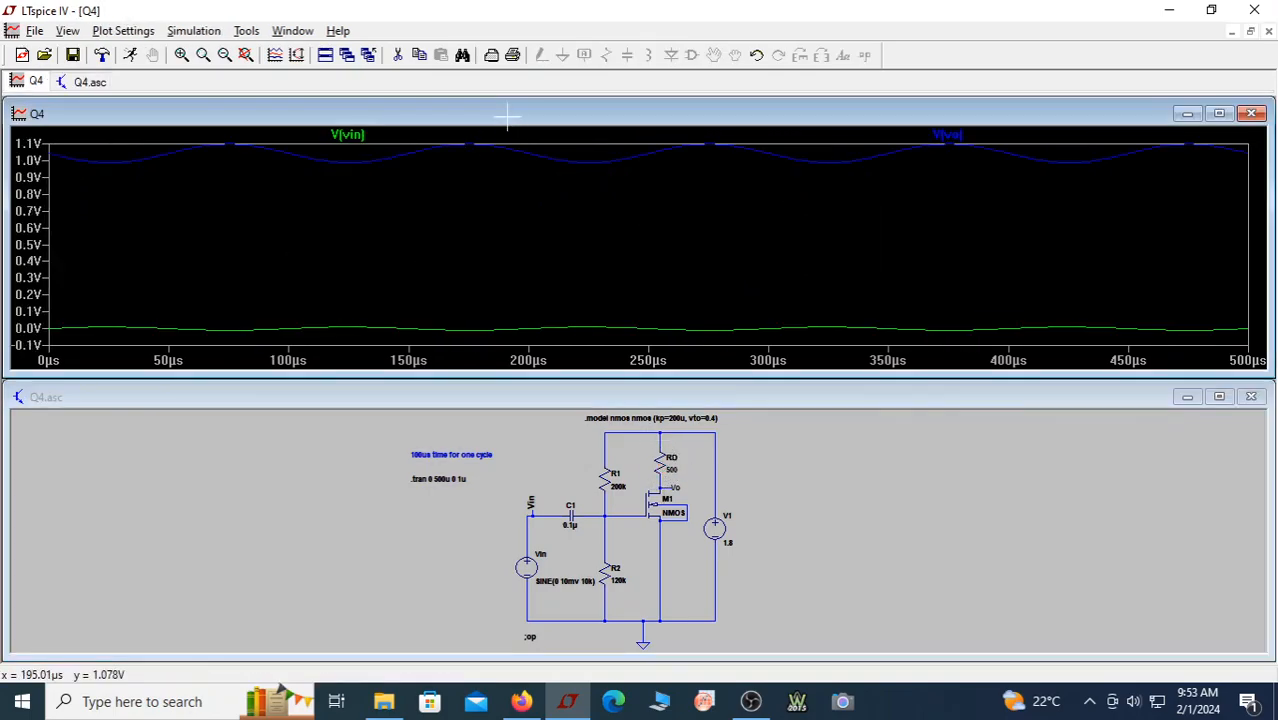
Add a second plot pane to the waveform window and move the V(vo) trace into it
right_click(426, 311)
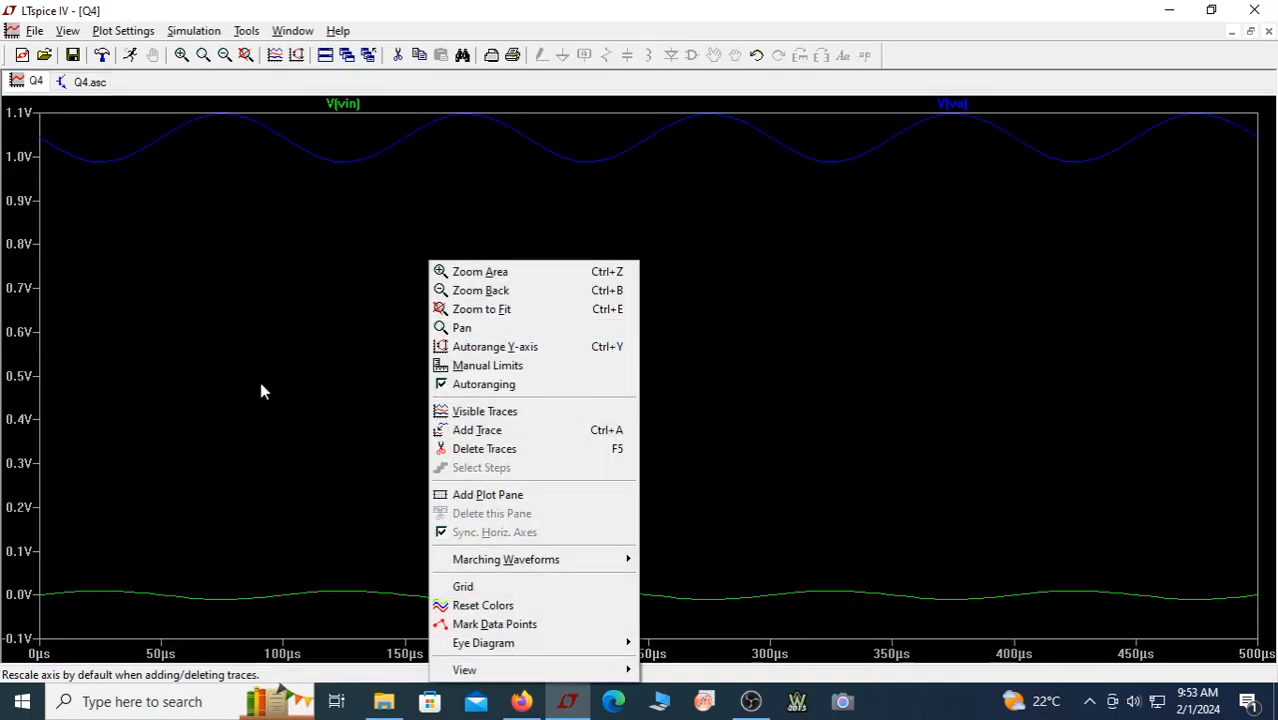
left_click(260, 394)
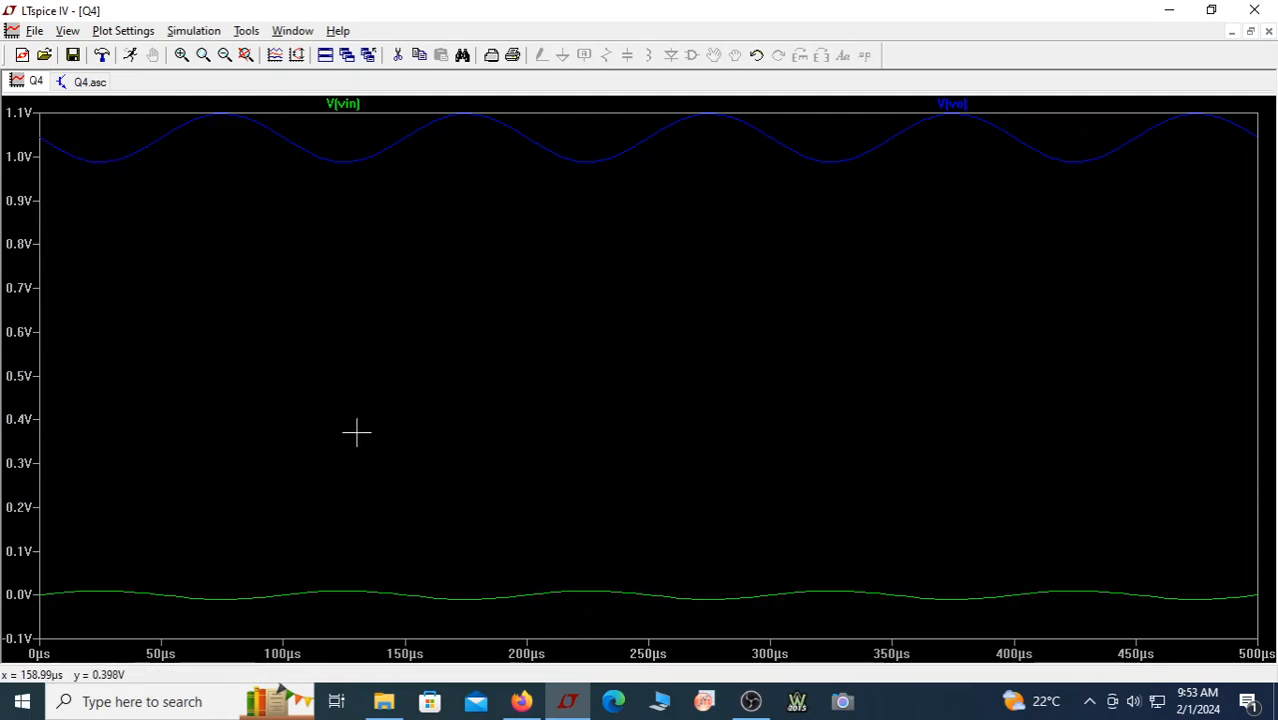
right_click(337, 315)
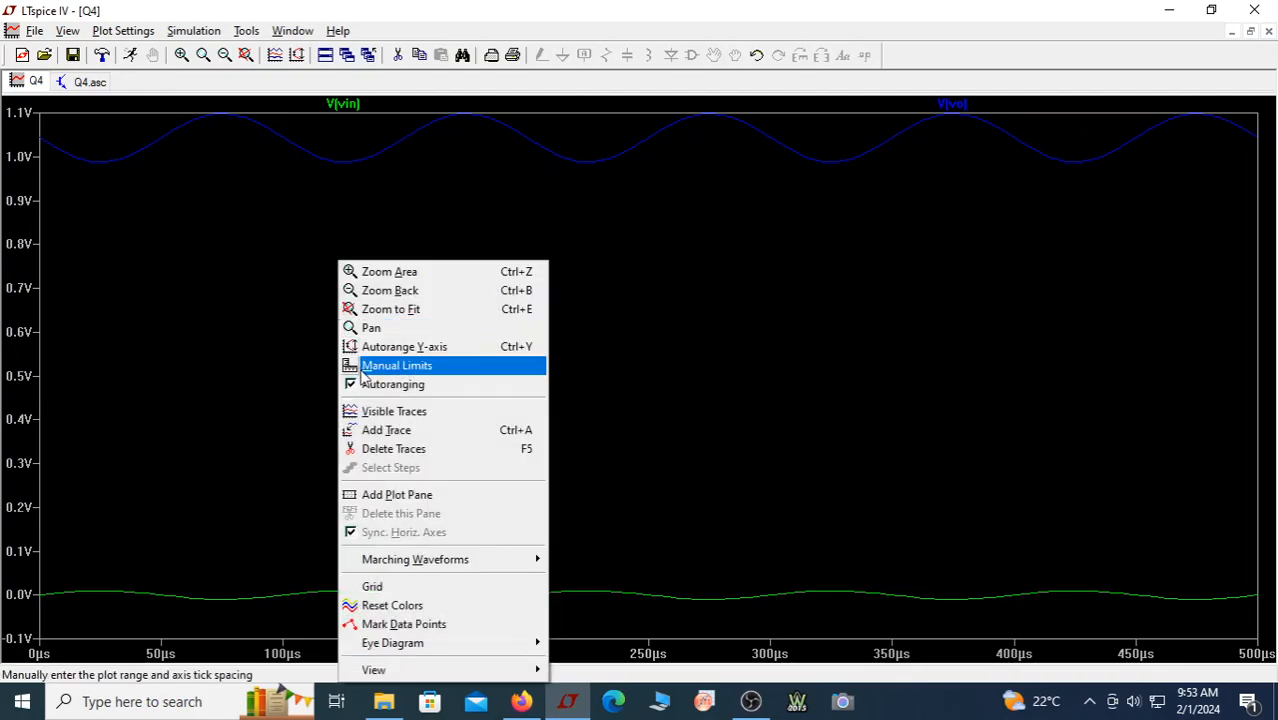
left_click(397, 496)
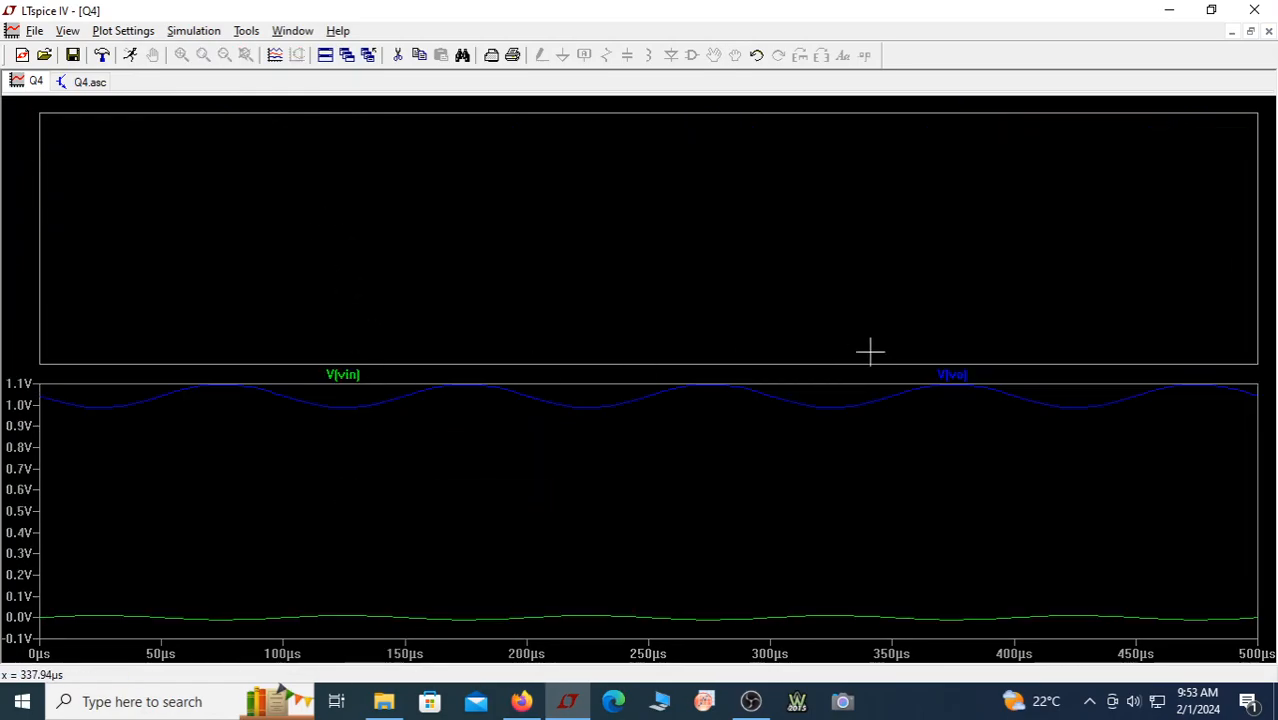
mouse_move(958, 377)
left_mouse_down()
mouse_move(921, 288)
mouse_move(905, 298)
left_mouse_up()
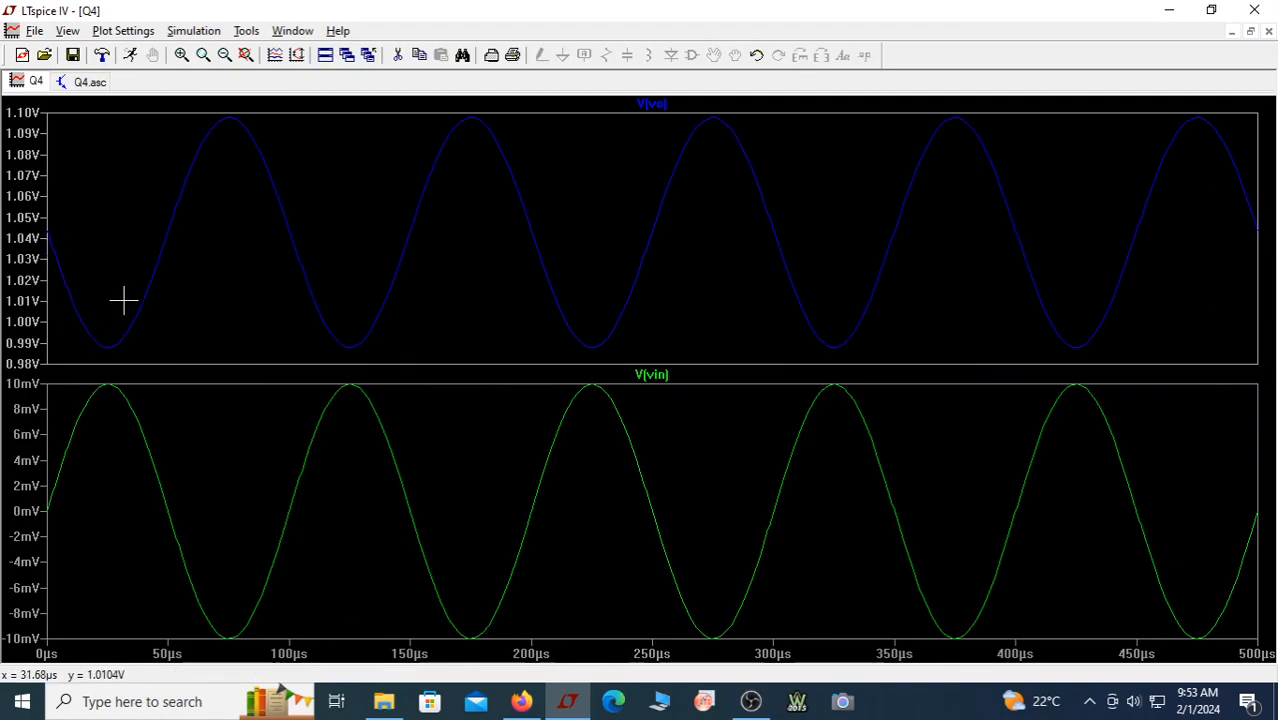
Change the V(vo) trace's default color to magenta
right_click(664, 106)
left_click(588, 306)
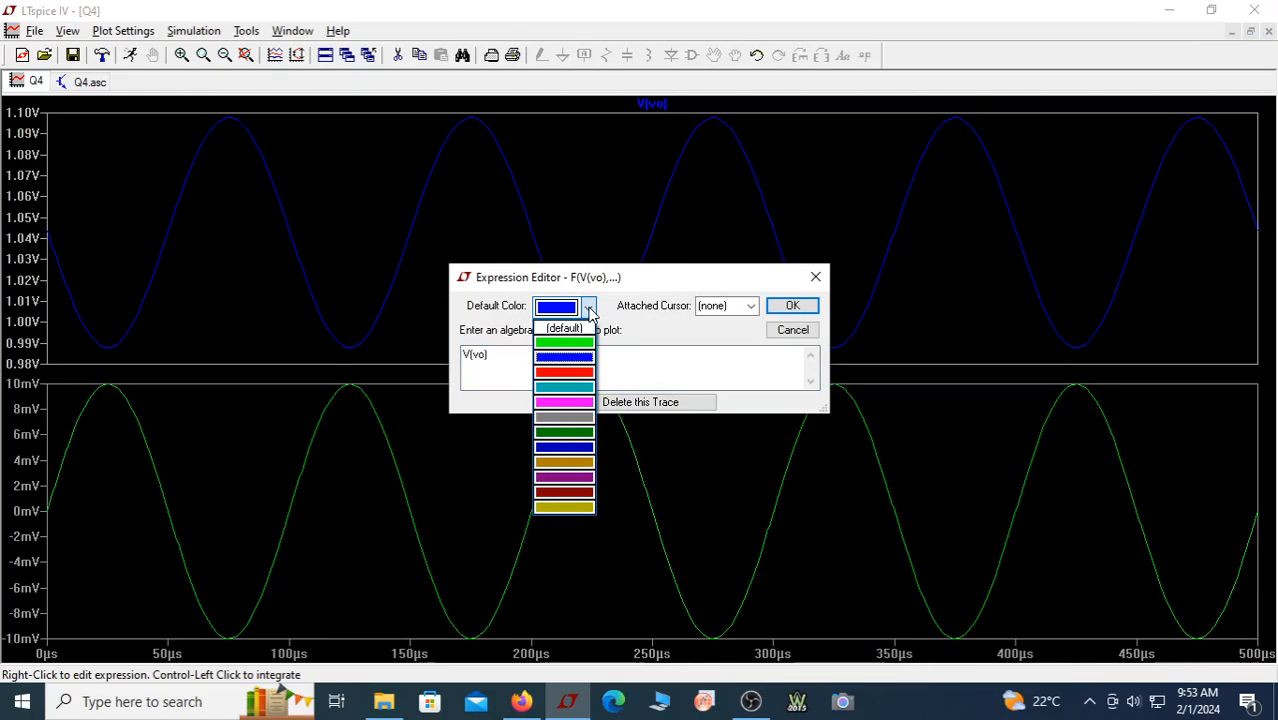
left_click(585, 403)
left_click(795, 306)
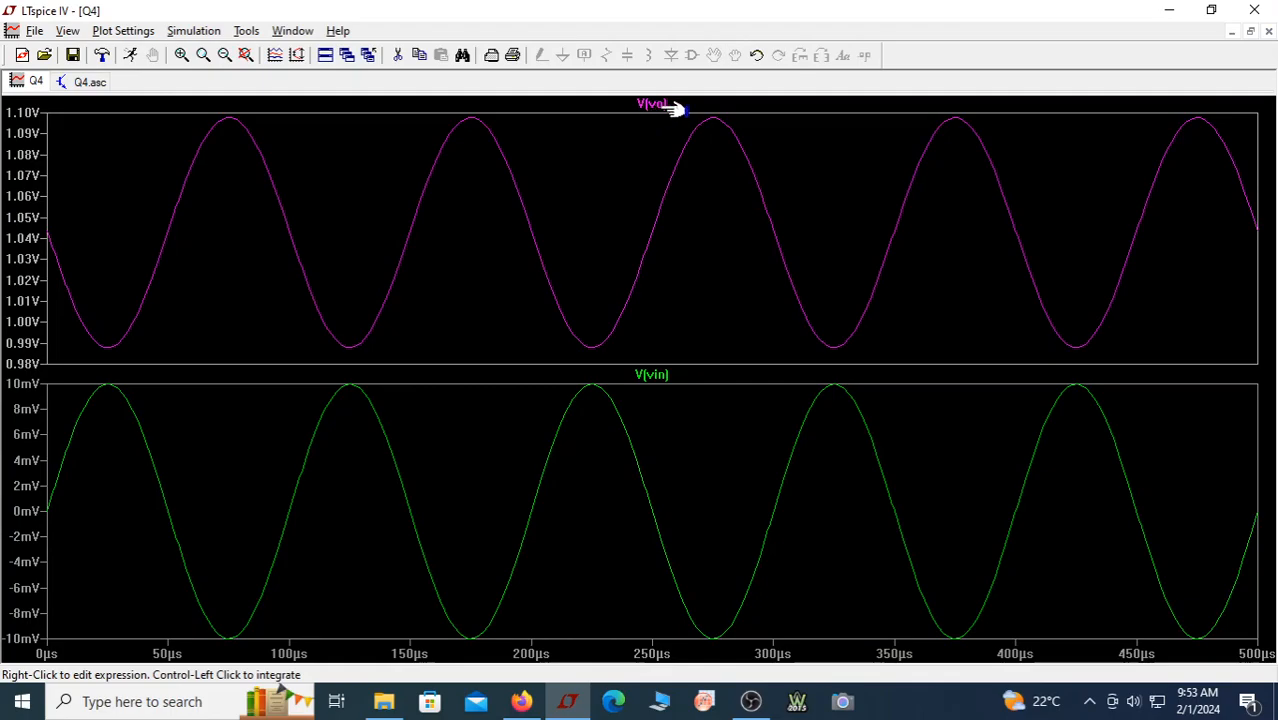
left_click(655, 375)
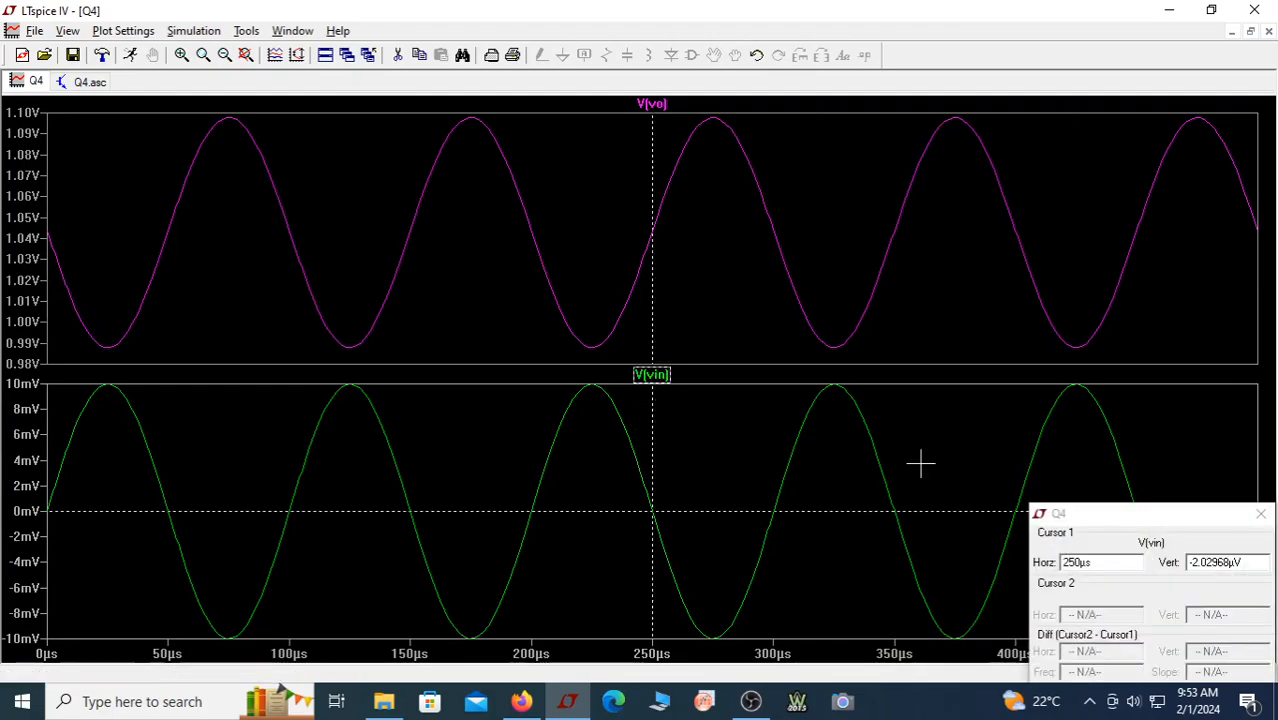
left_click(1259, 515)
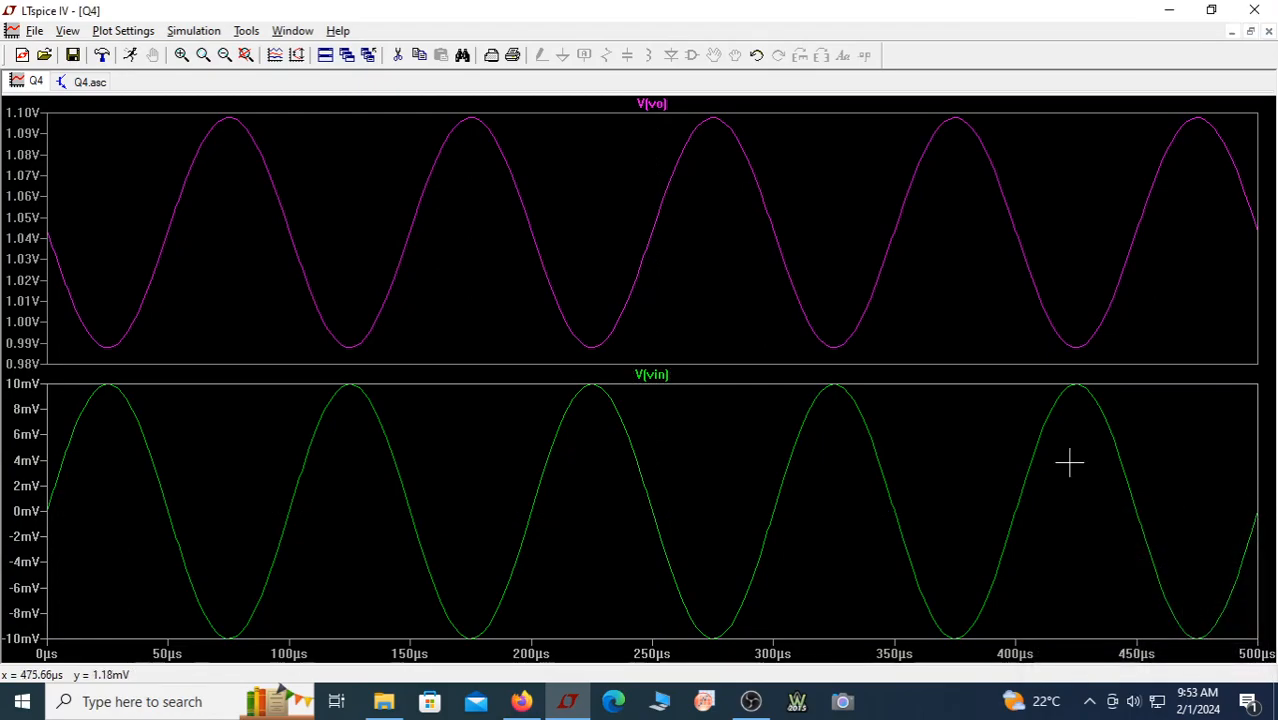
left_click(666, 374)
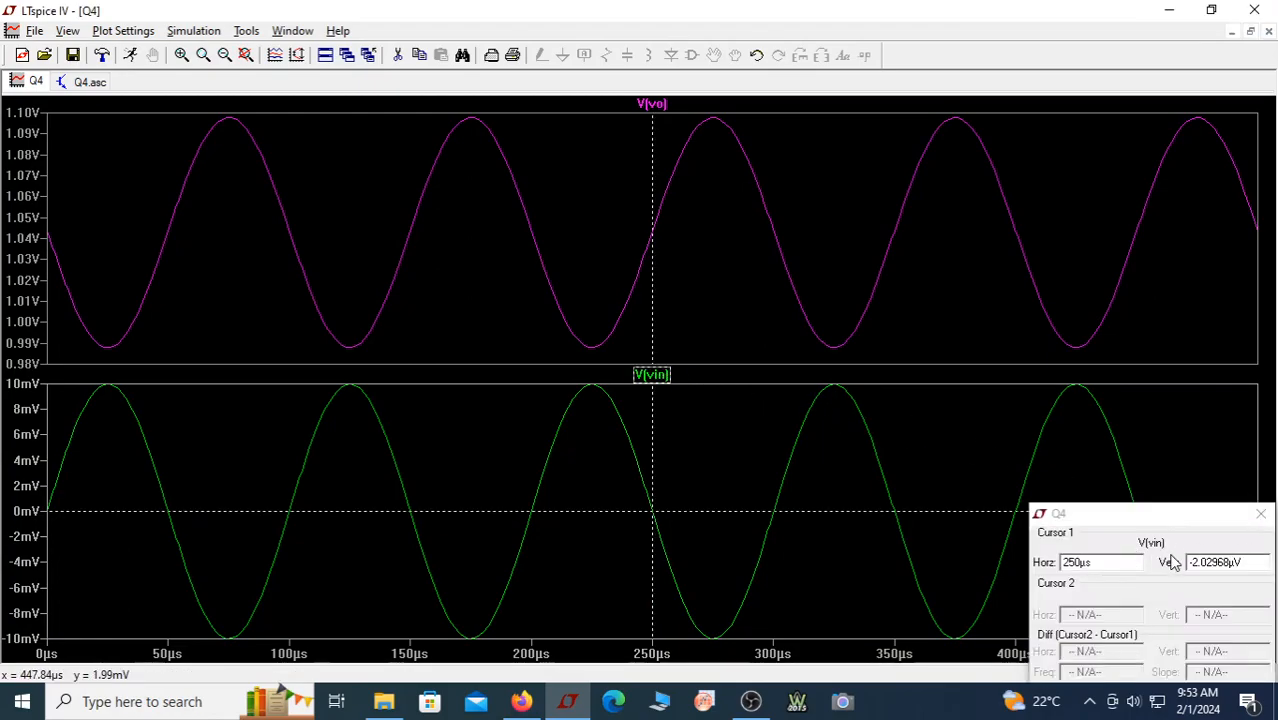
left_click(666, 374)
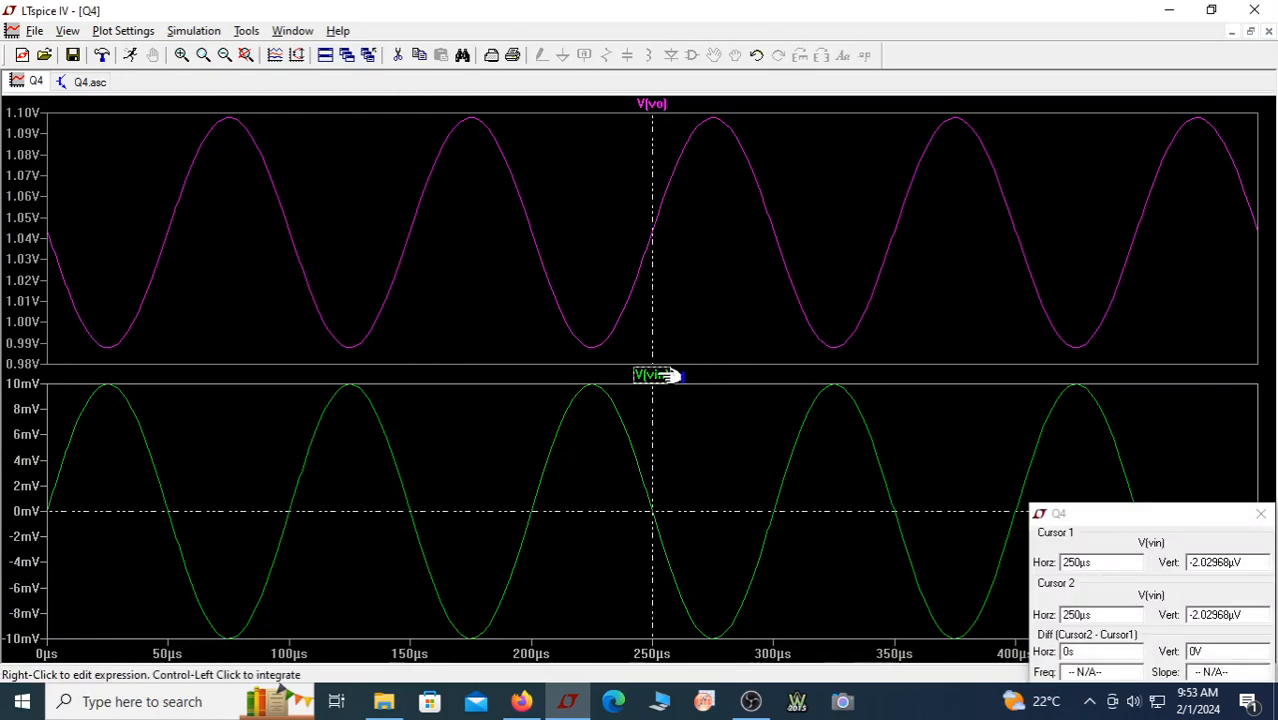
left_click(1260, 514)
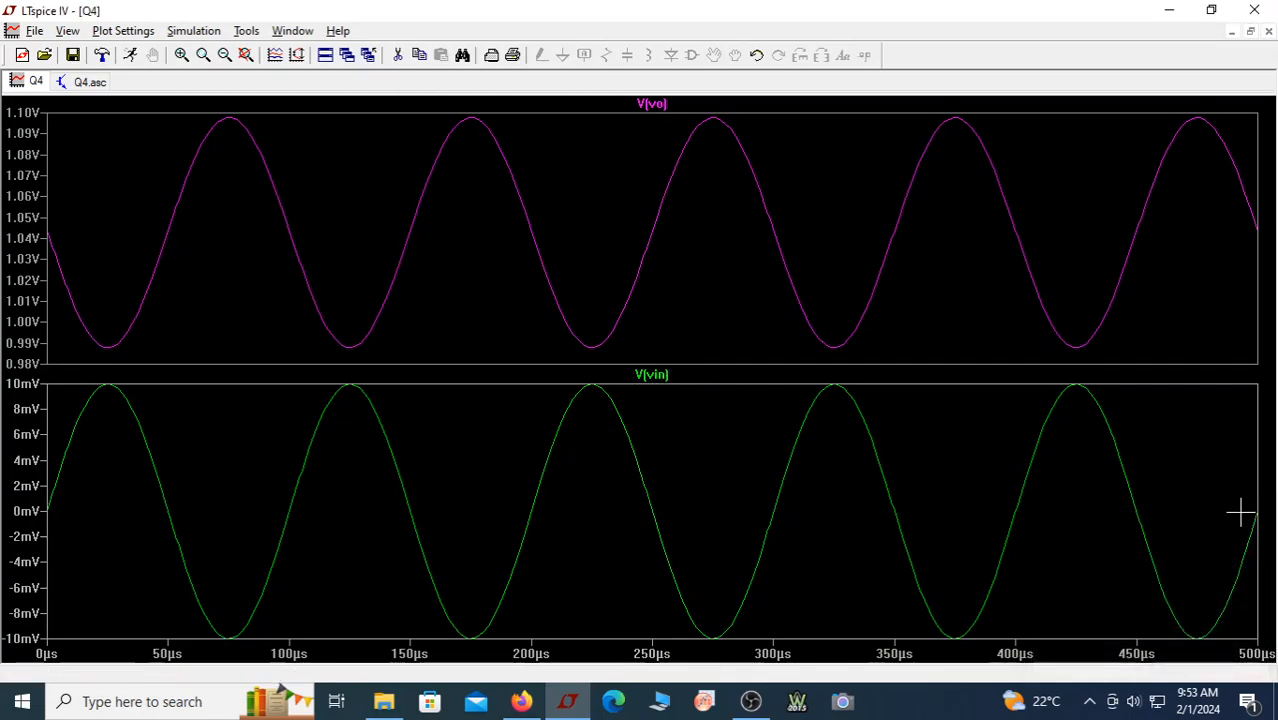
Attach measurement cursors to both the V(vin) and V(vo) traces, with cursor 1 on V(vin) and cursor 2 on V(vo)
left_click(666, 375)
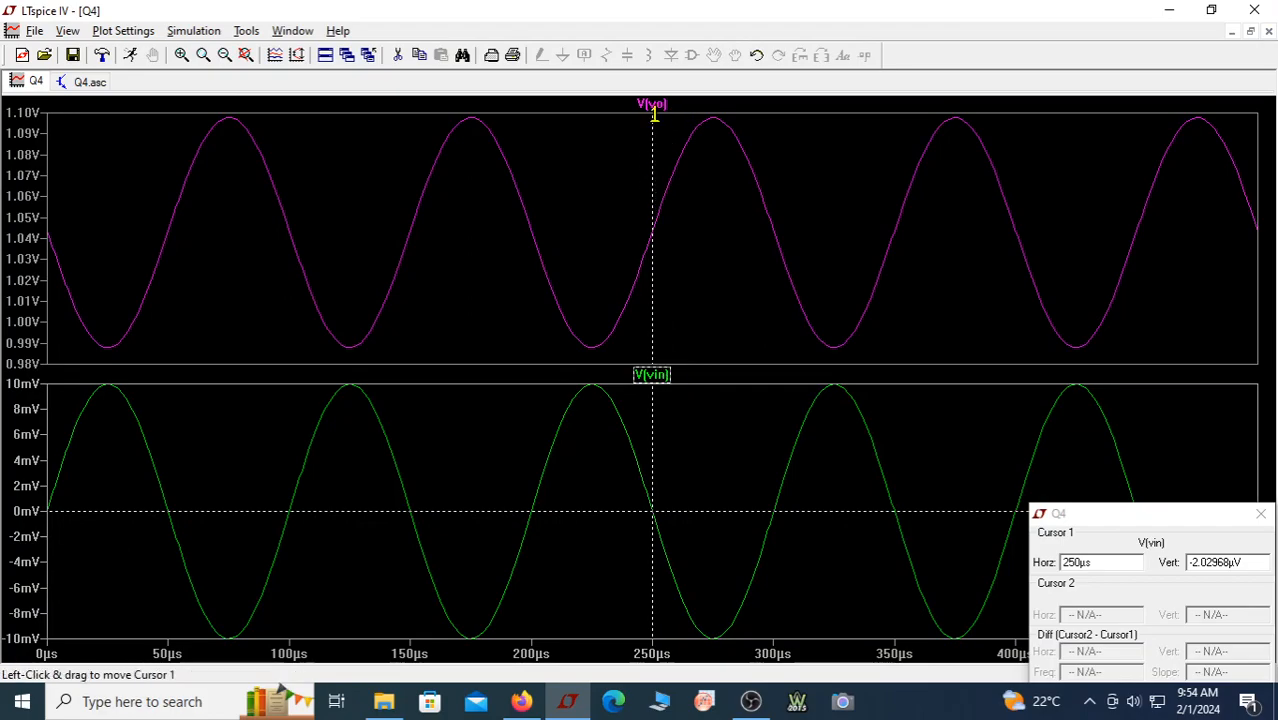
left_click(672, 104)
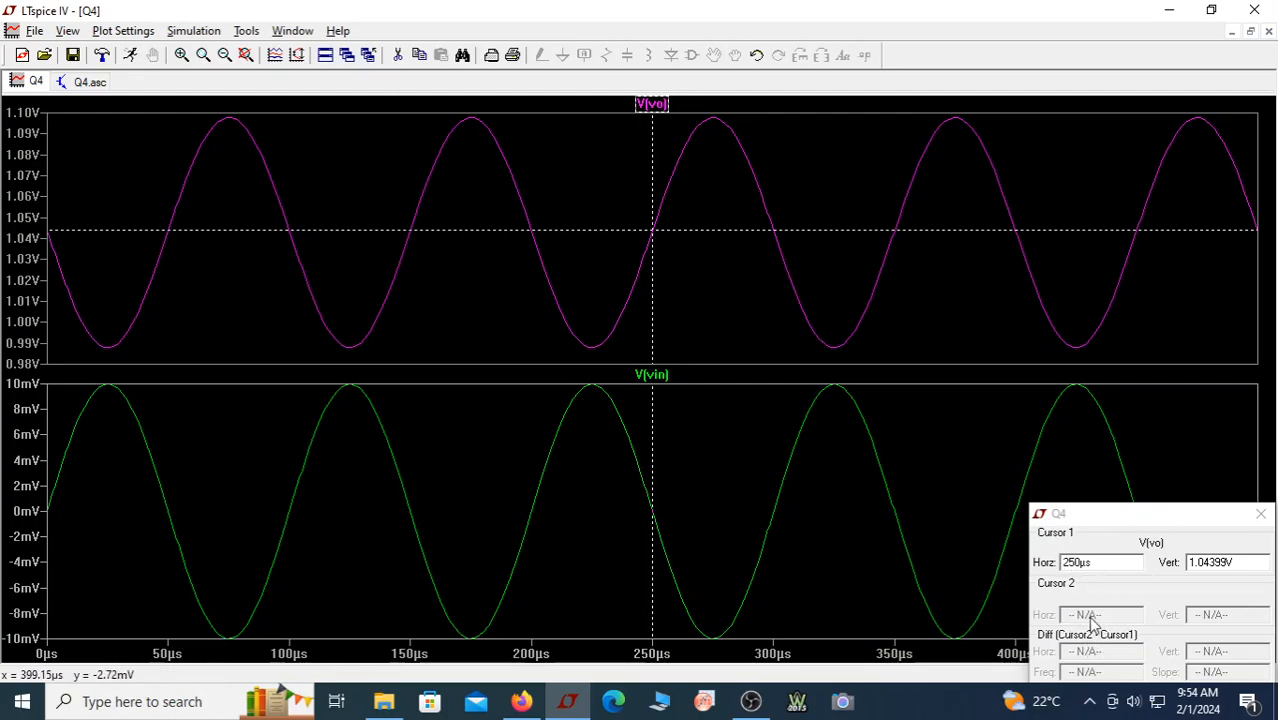
left_click(672, 376)
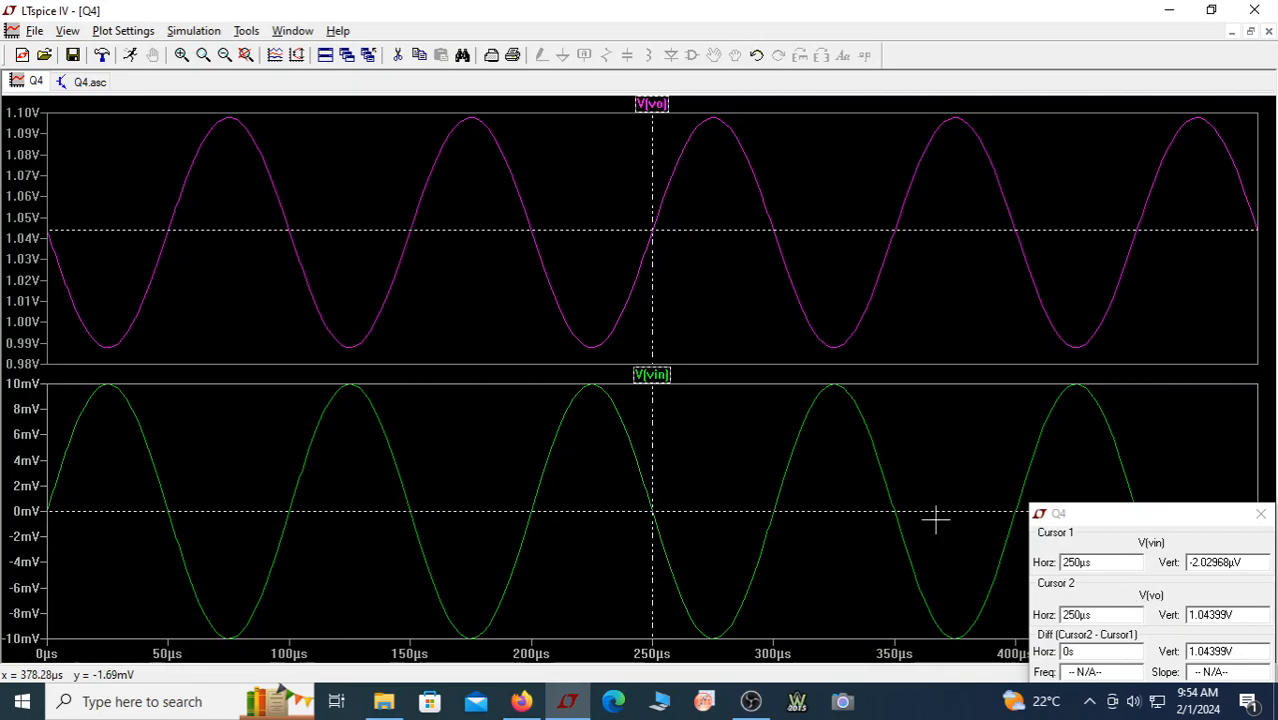
Attach both cursors to V(vin), placing cursor 1 on the crest at about 225 µs and cursor 2 on the trough at about 275 µs
left_click(672, 377)
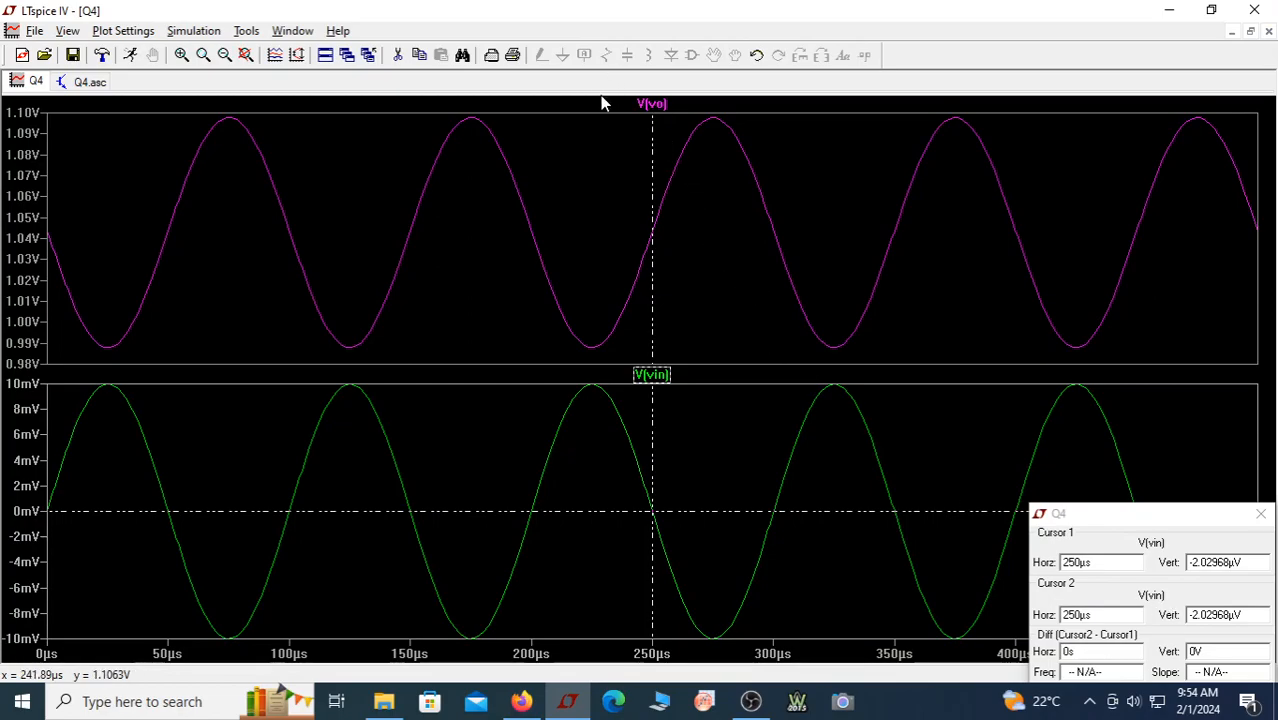
left_click_drag(597, 103, 822, 651)
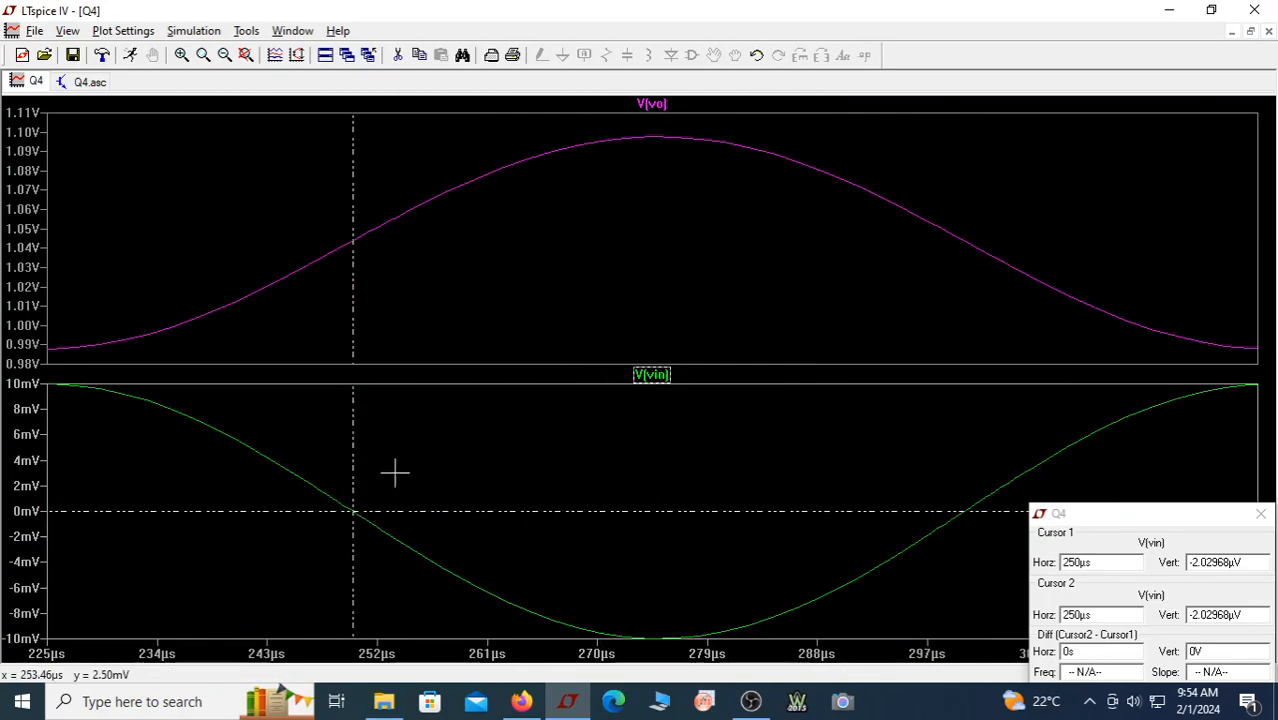
left_click(245, 55)
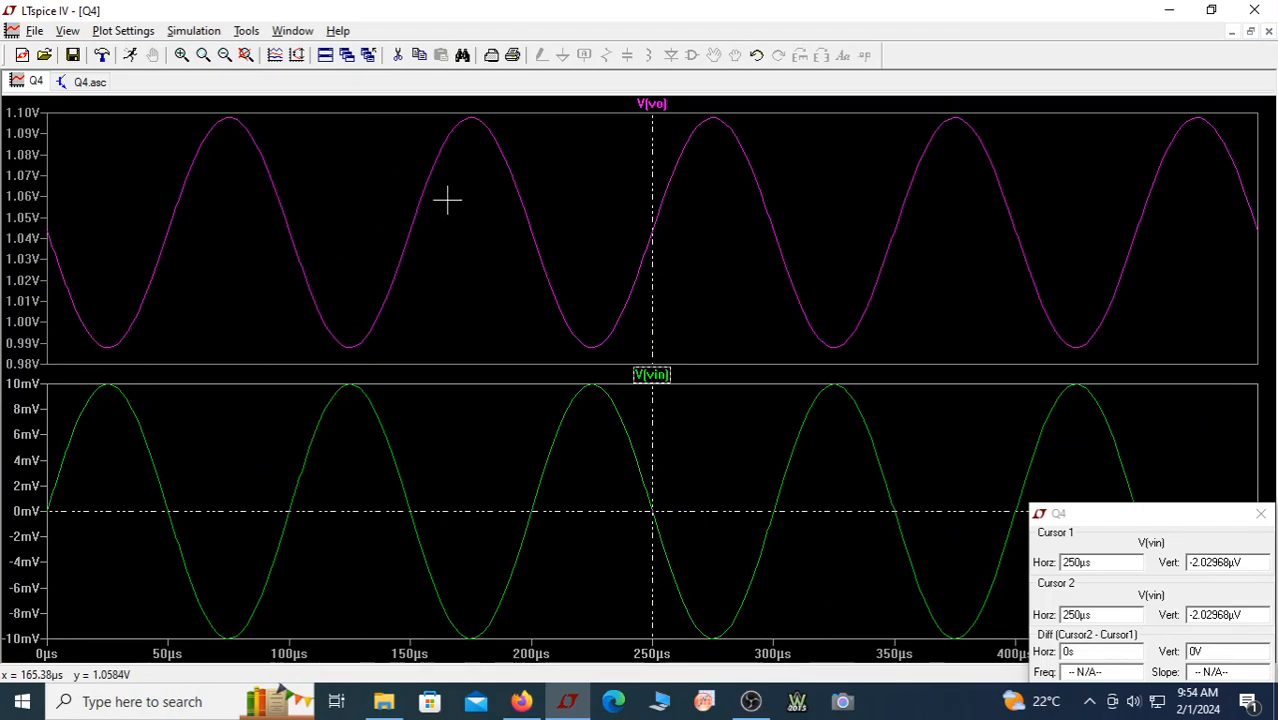
left_click_drag(439, 105, 820, 655)
left_click_drag(729, 449, 541, 434)
left_click_drag(731, 478, 917, 594)
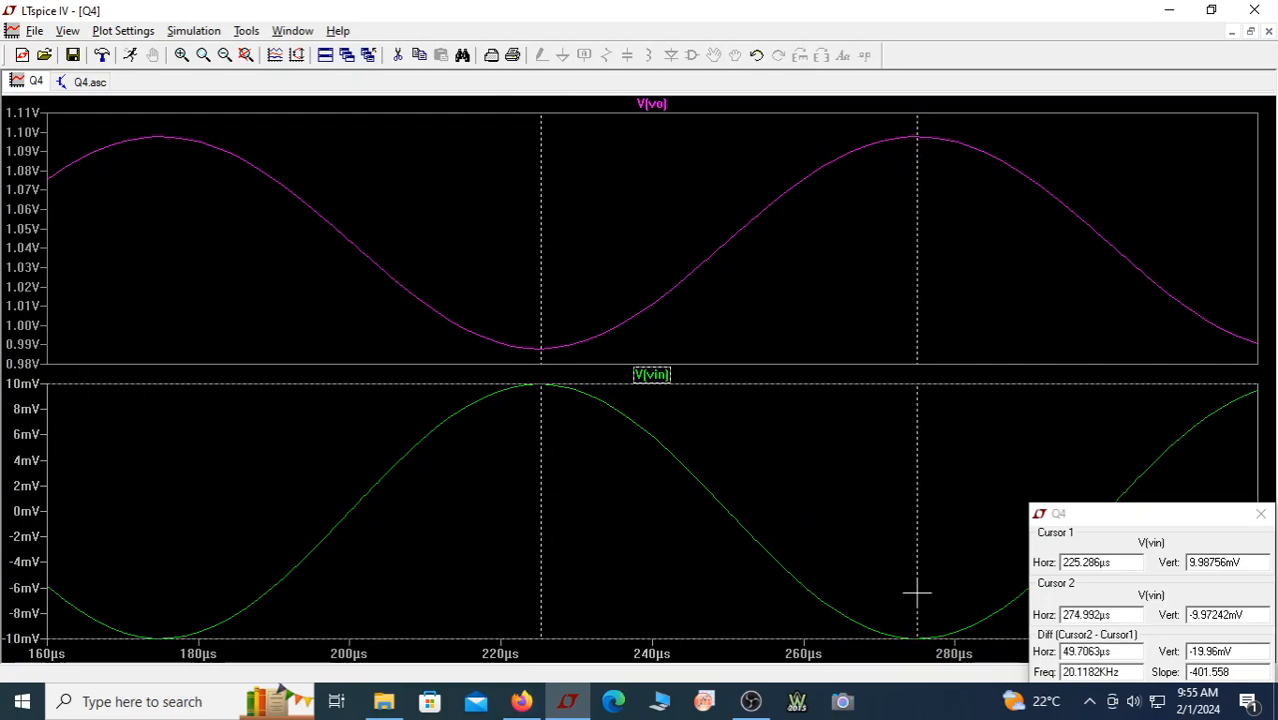
Move the cursor readout into the V(vo) pane and read the vertical difference between the two V(vin) cursors
left_click_drag(1212, 513, 1094, 155)
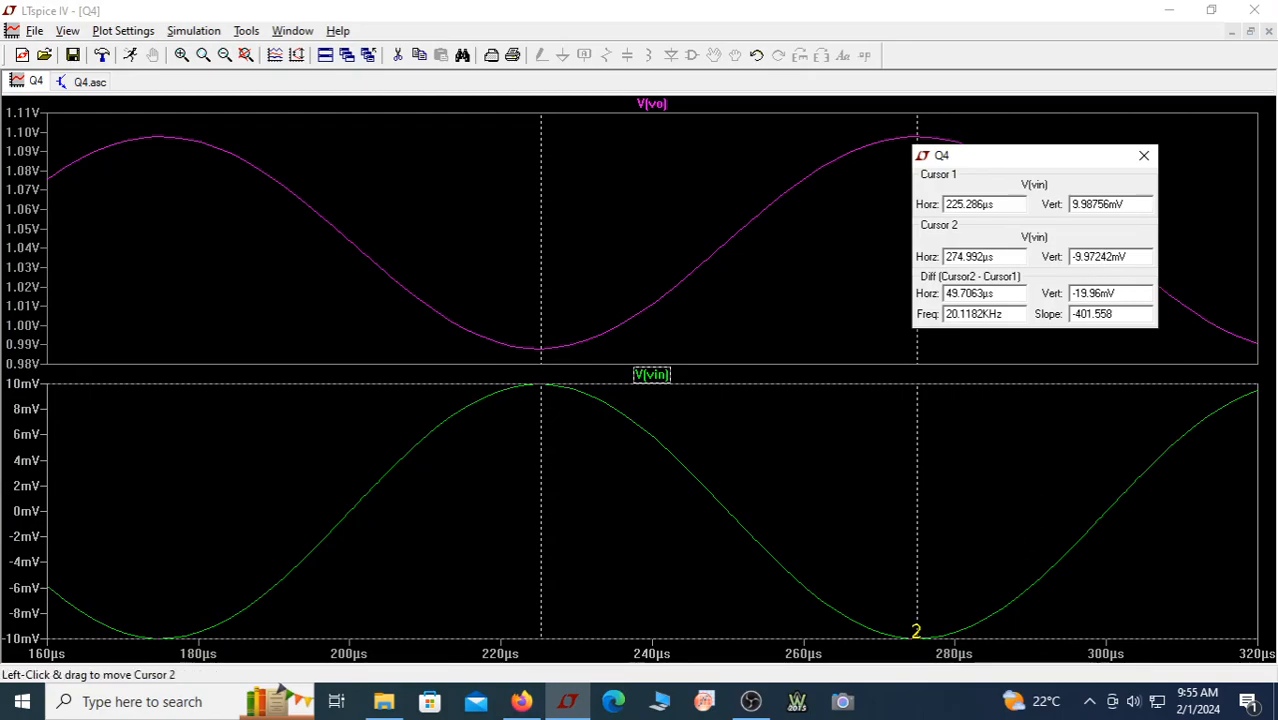
left_click_drag(1121, 294, 1101, 298)
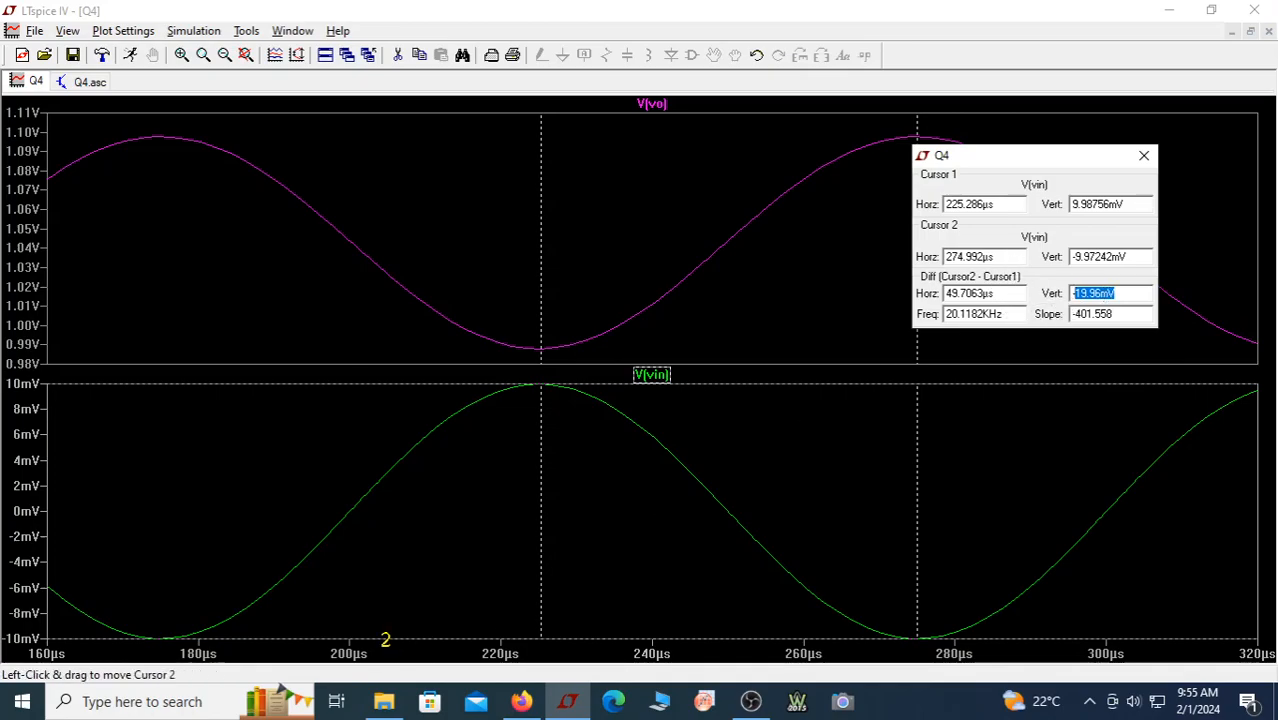
left_click(1048, 456)
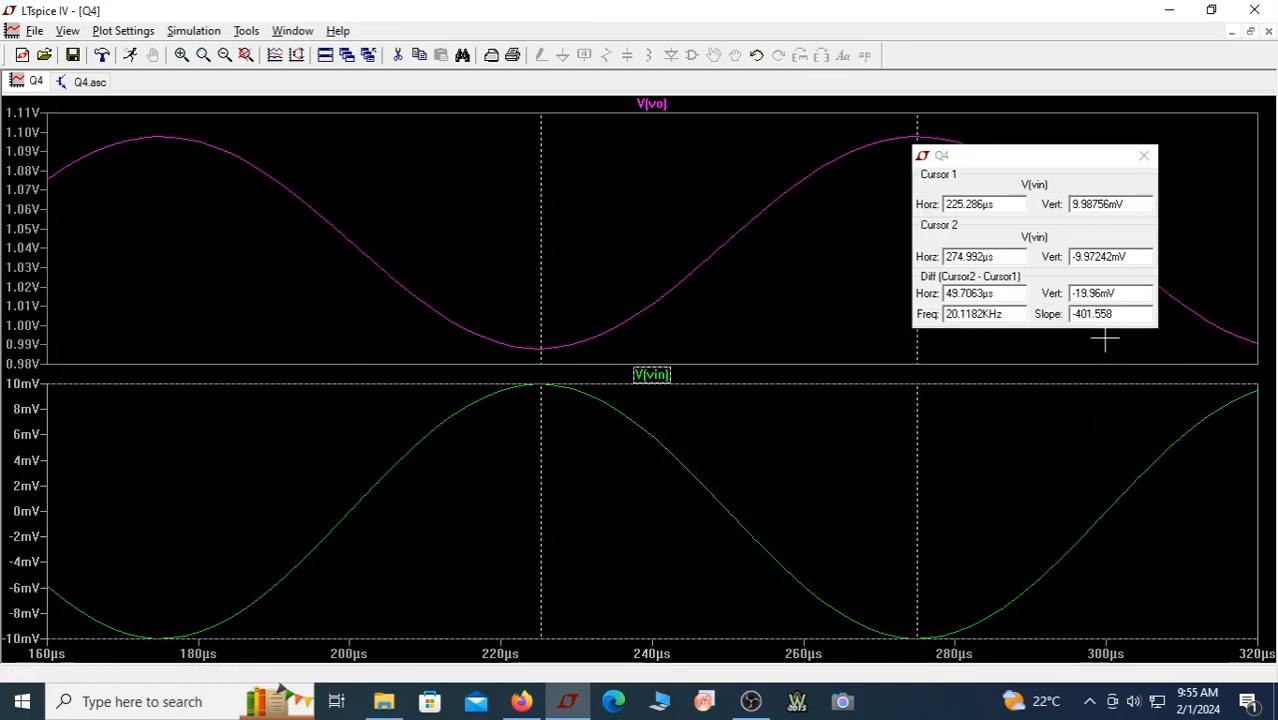
left_click_drag(1132, 293, 1099, 297)
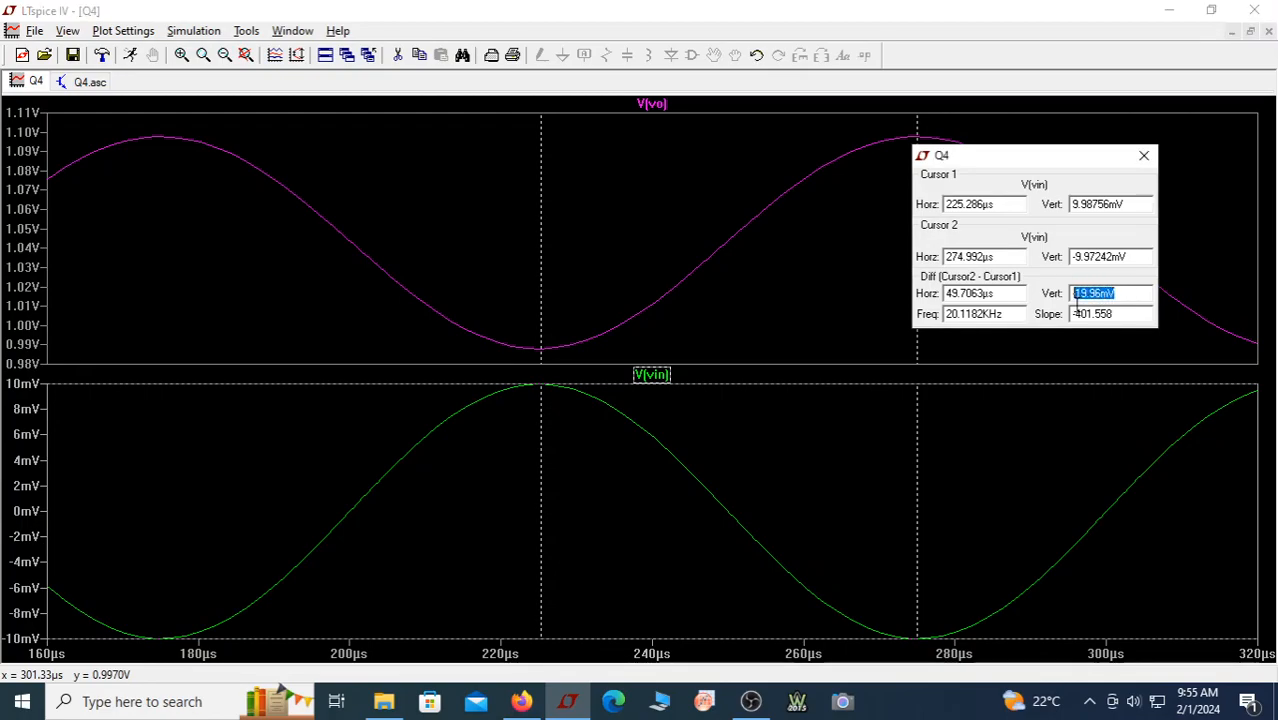
left_click(1072, 372)
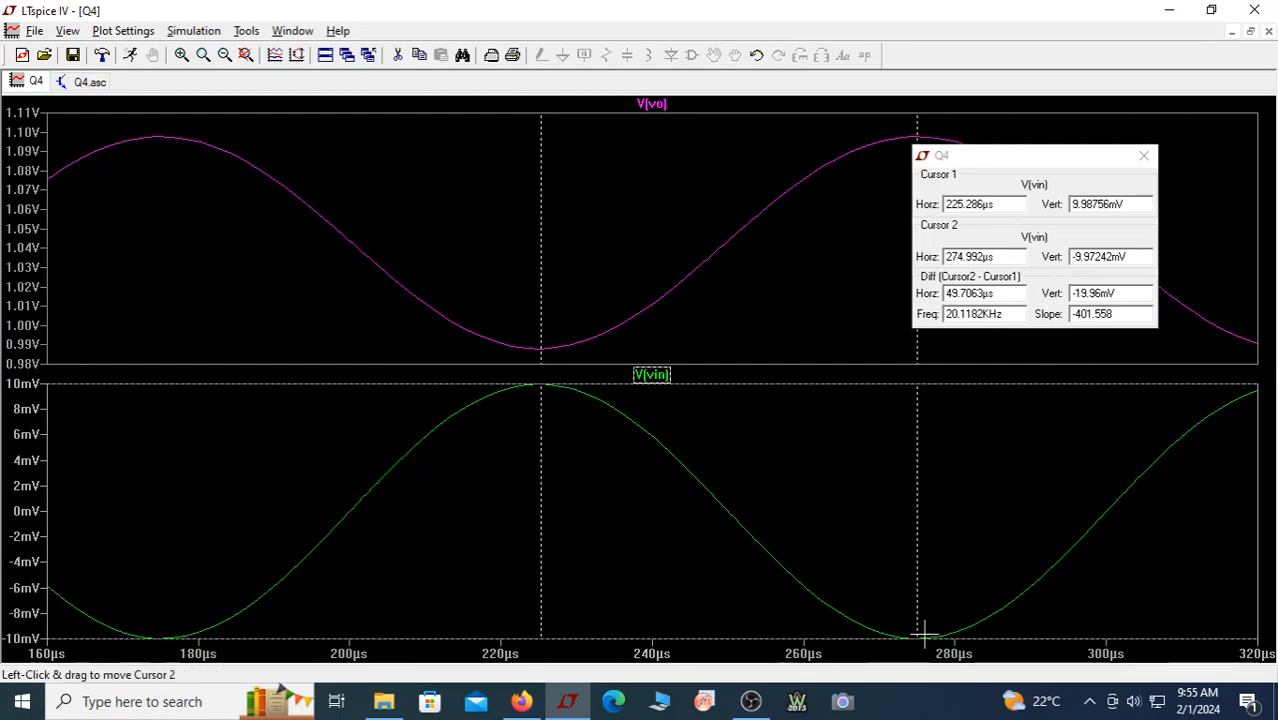
Swap the V(vin) cursors, with cursor 1 on the trough and cursor 2 on the crest, and read their vertical difference
left_click_drag(919, 579, 717, 545)
mouse_move(539, 434)
left_mouse_down()
mouse_move(636, 466)
mouse_move(924, 611)
mouse_move(914, 620)
left_mouse_up()
left_click_drag(716, 477, 537, 458)
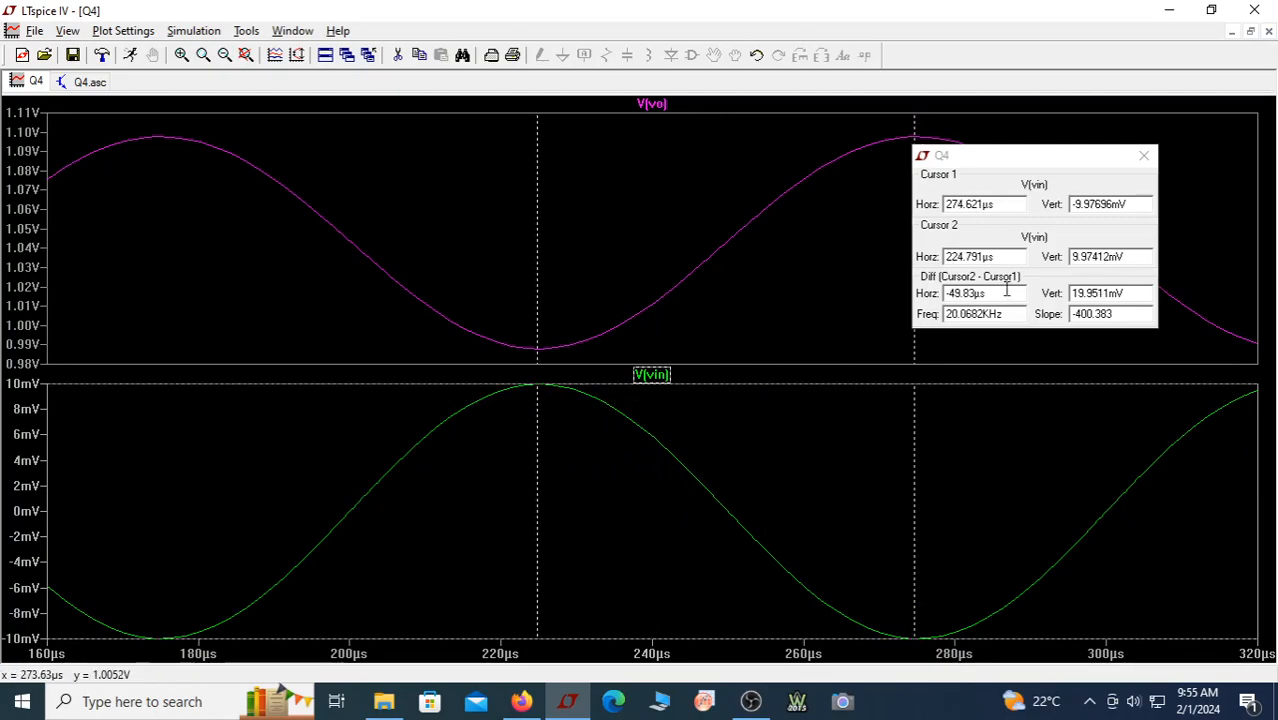
left_click_drag(1120, 292, 1076, 313)
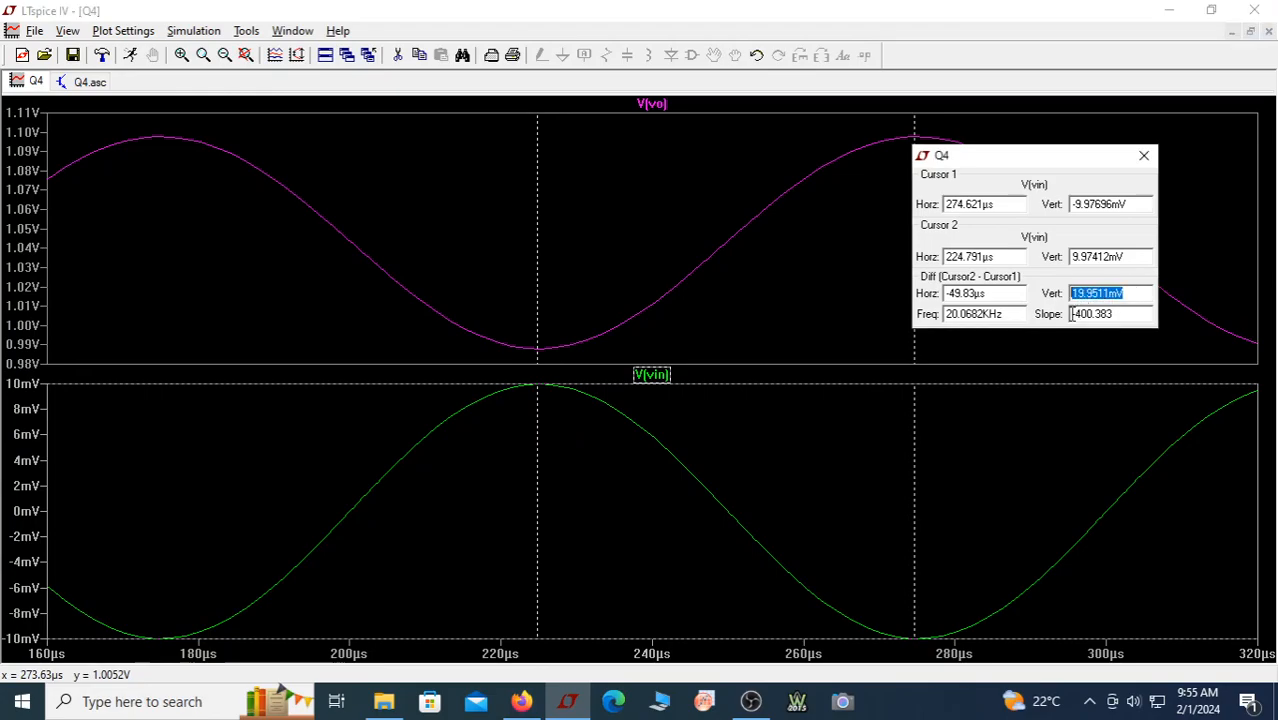
left_click(1072, 468)
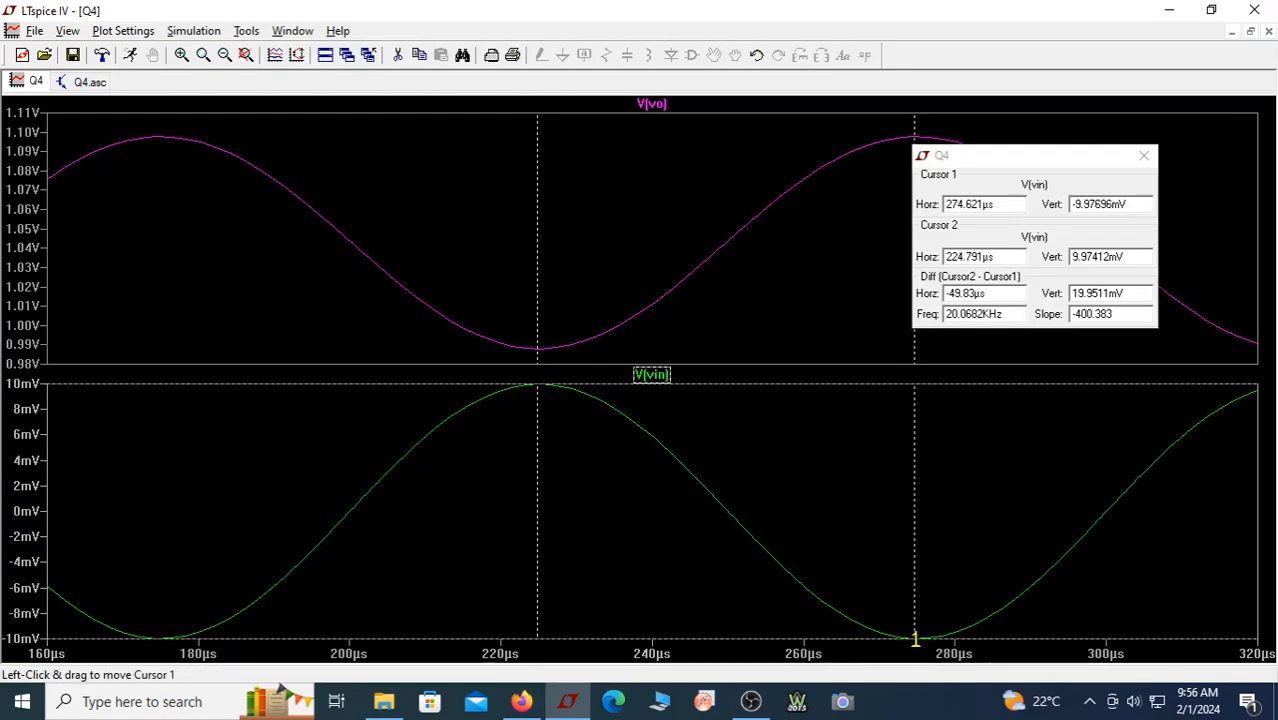
Reattach the cursors to V(vo) at the same times, read their vertical difference and close the readout
left_click(655, 104)
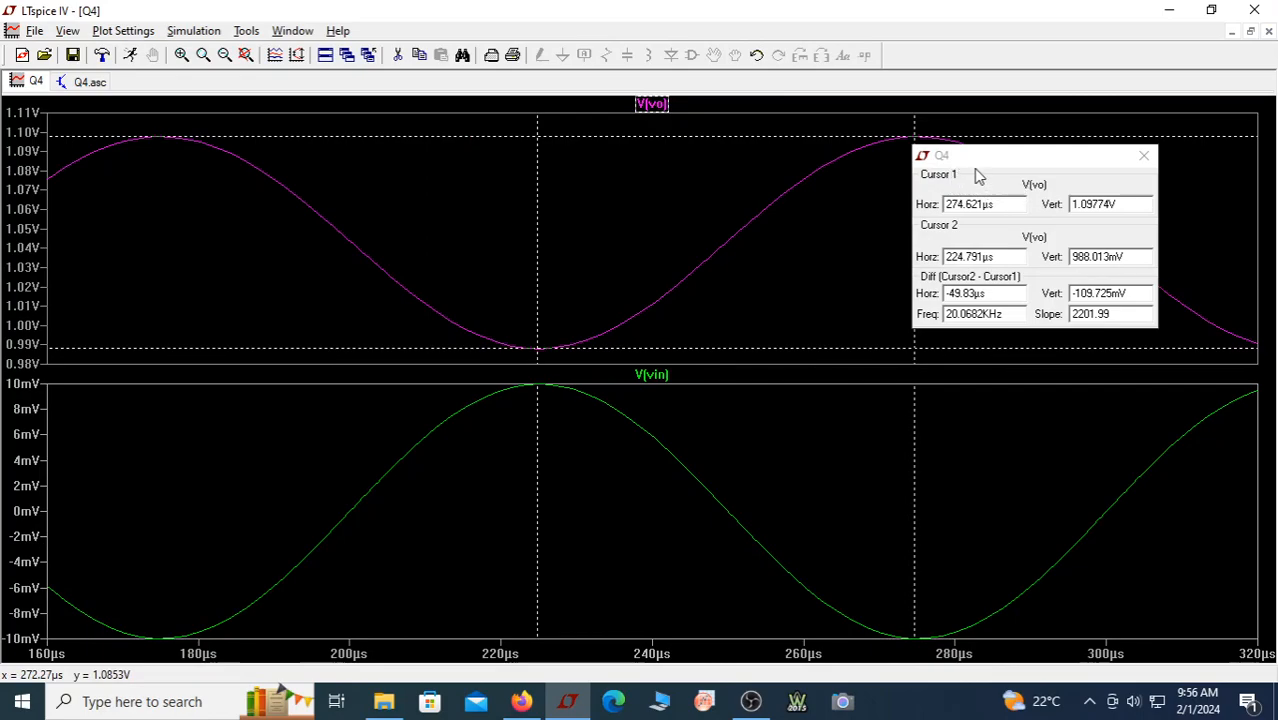
left_click_drag(1003, 165, 1045, 215)
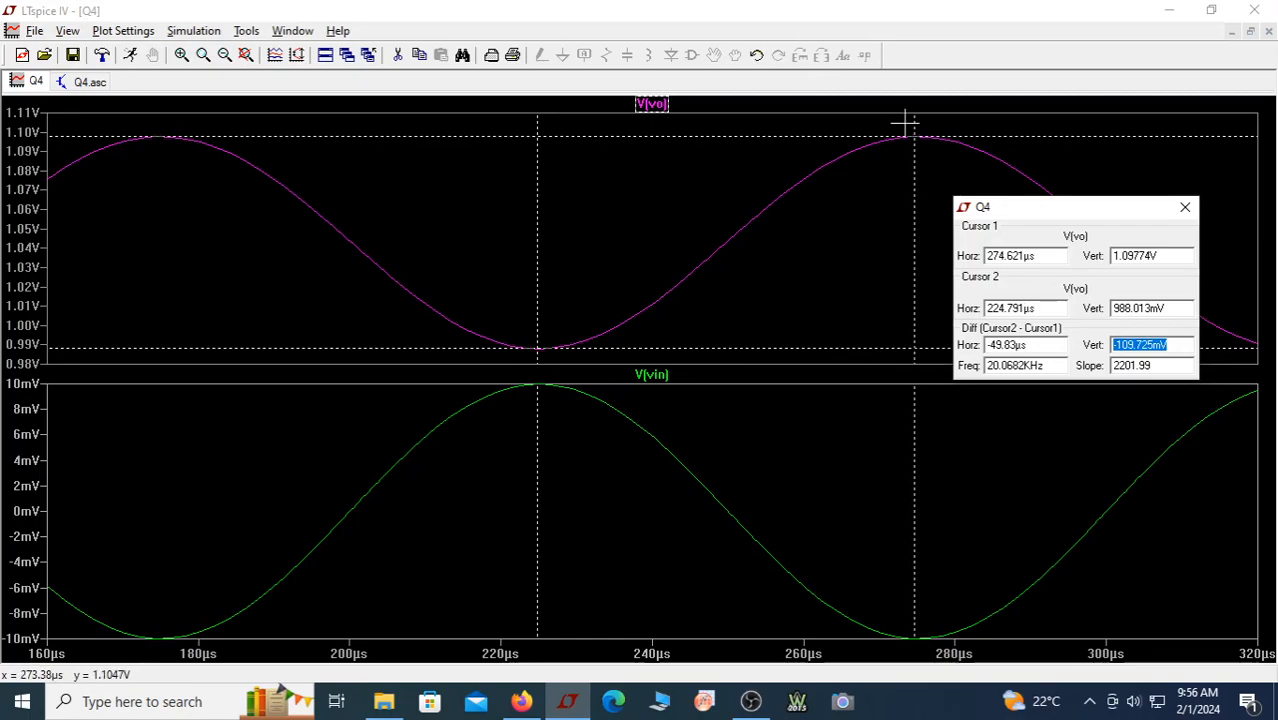
left_click(1185, 207)
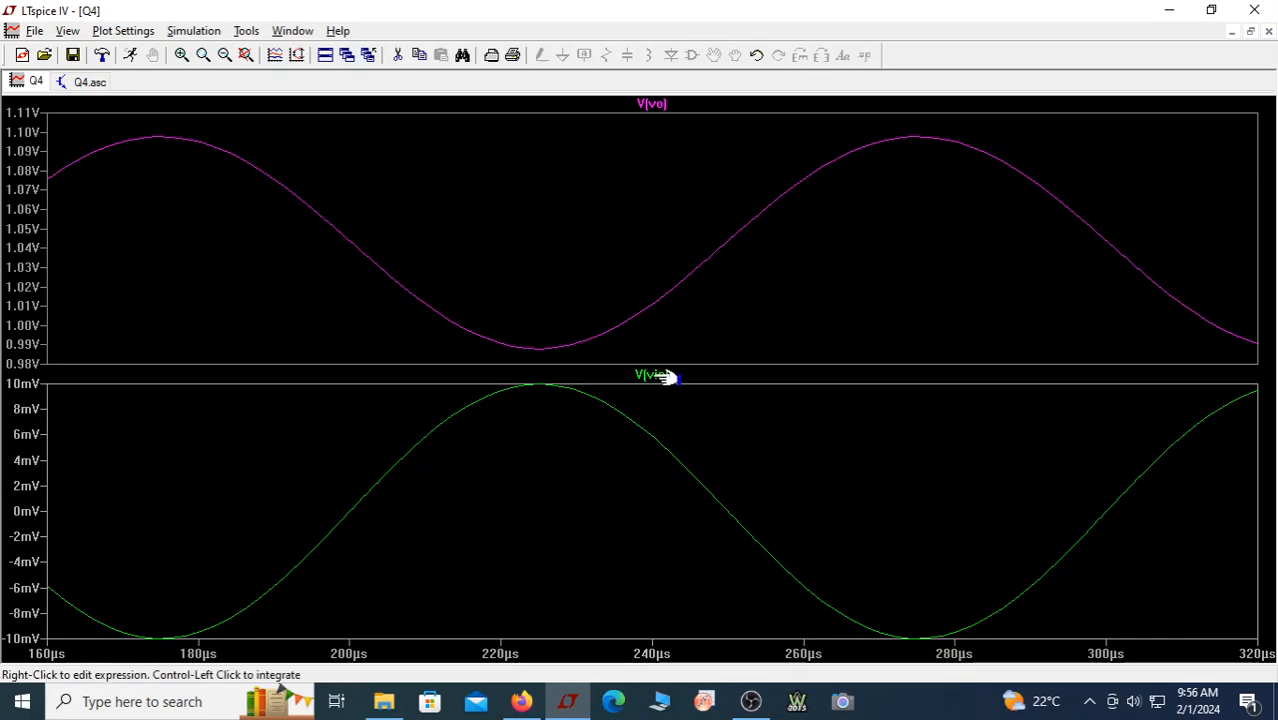
Measure V(vin) peak-to-peak again with cursor 1 on the trough at about 275 µs and cursor 2 on the crest at about 225 µs
left_click(665, 377)
left_click(660, 376)
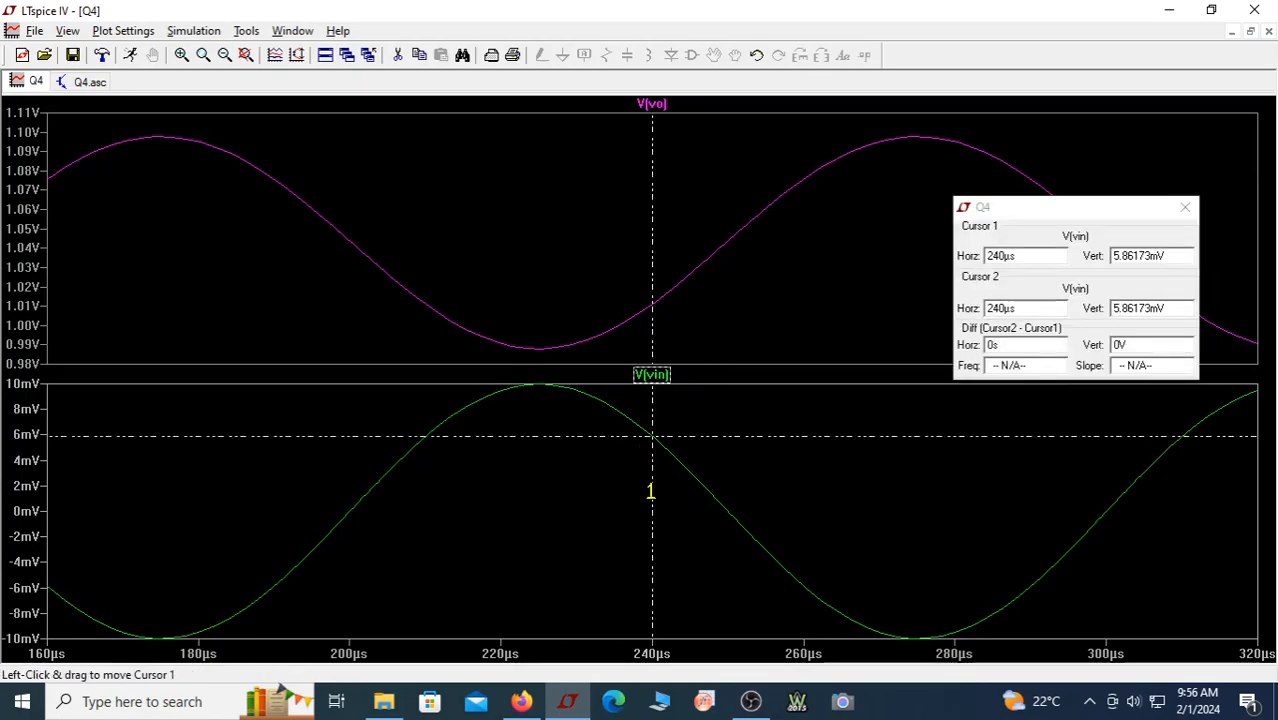
left_click_drag(651, 492, 918, 630)
left_click_drag(652, 540, 538, 562)
left_click_drag(1172, 345, 1109, 356)
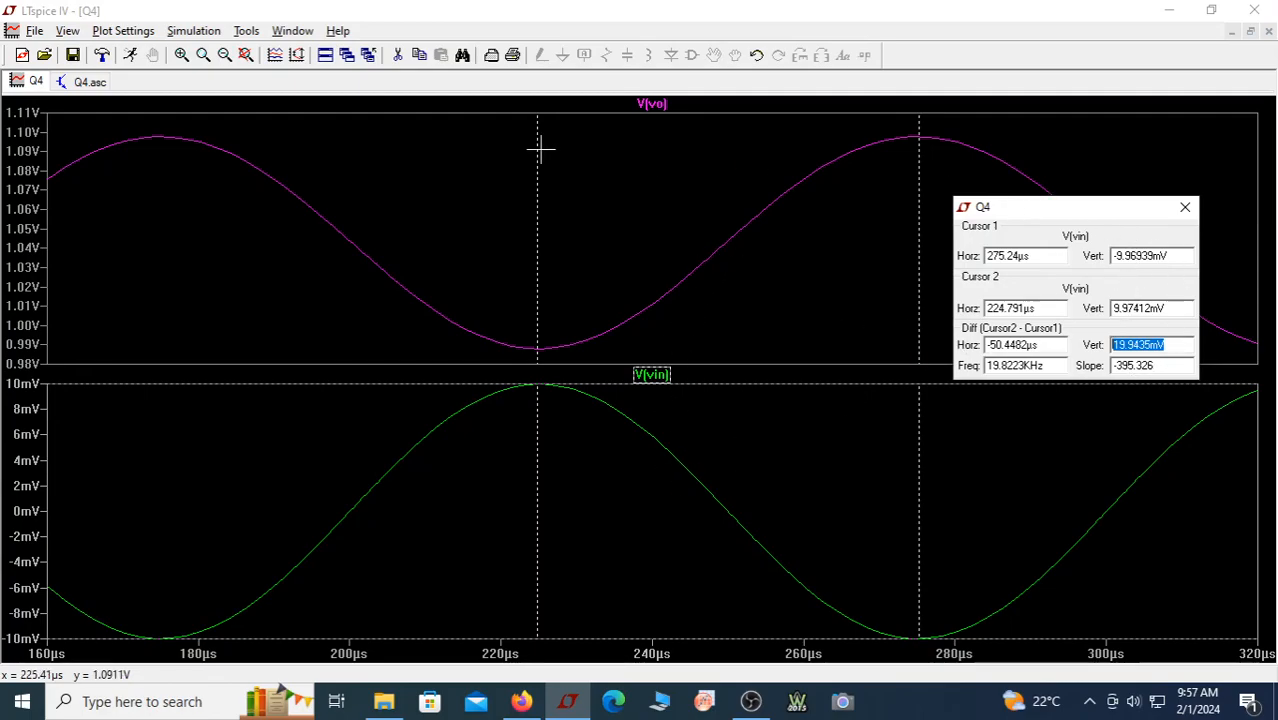
Transfer both cursors from V(vin) to V(vo) and read the output's vertical difference
left_click(658, 104)
left_click(656, 104)
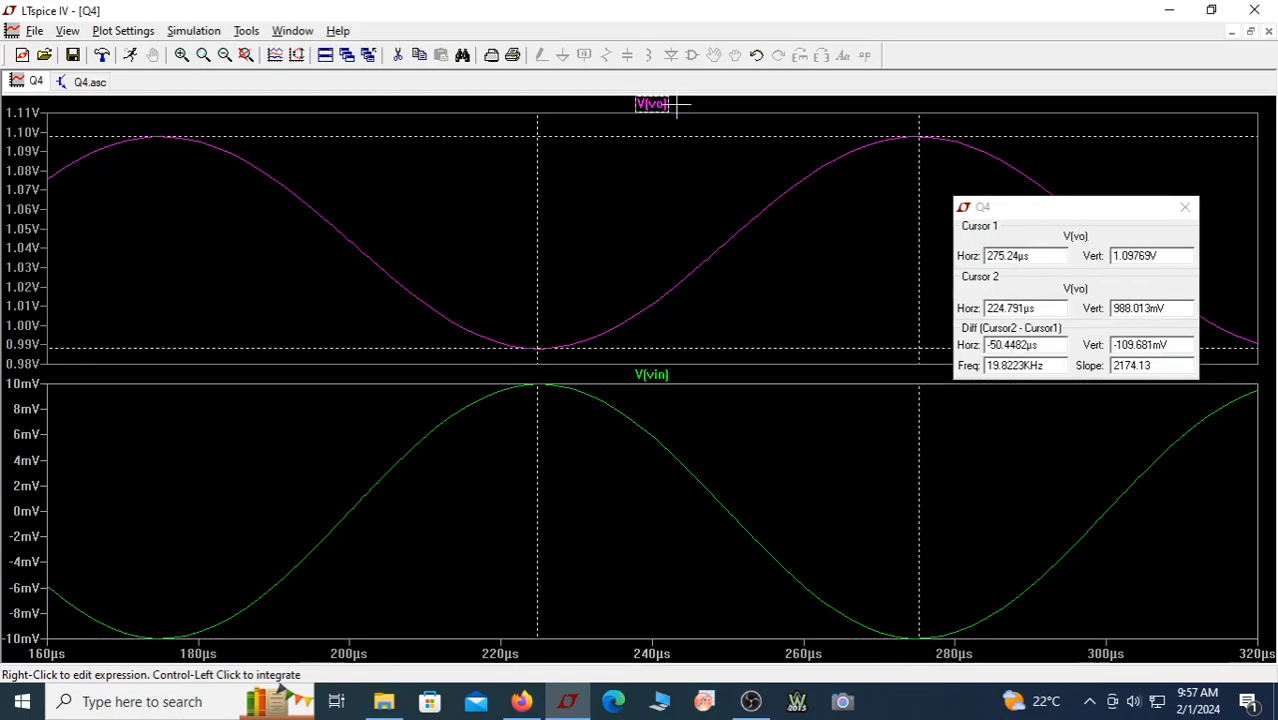
left_click_drag(1183, 346, 1143, 345)
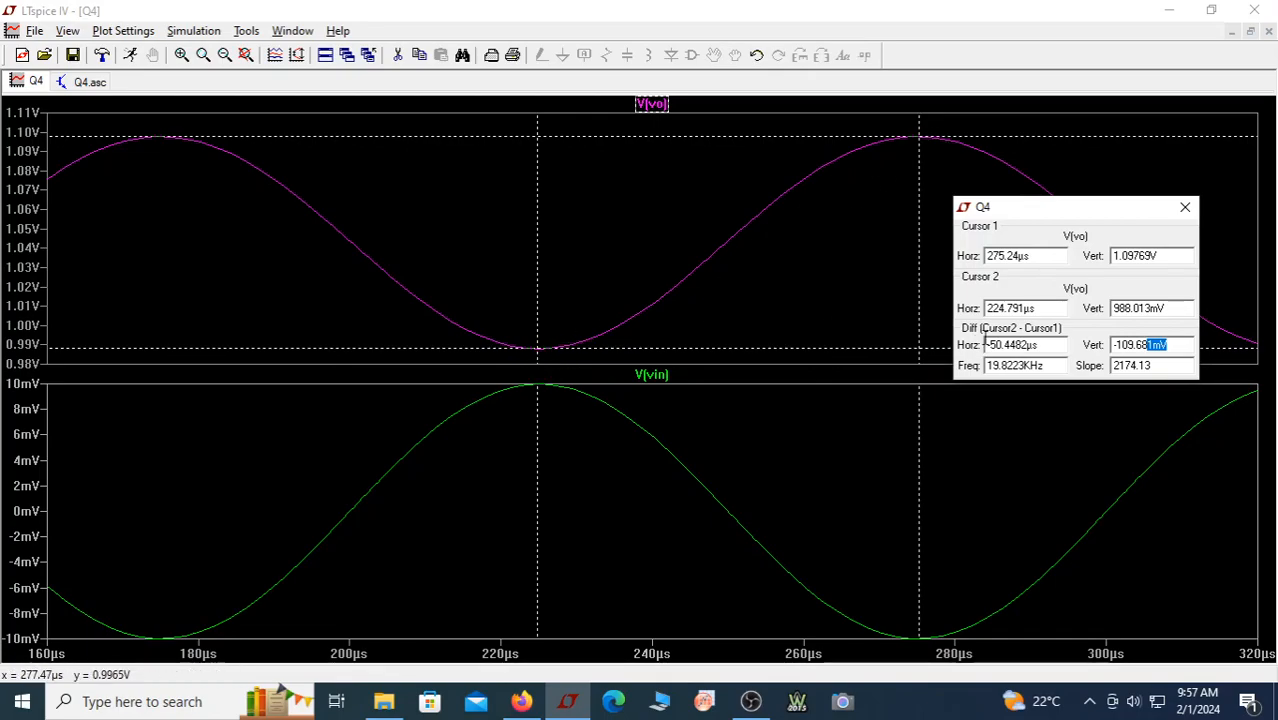
left_click(1178, 345)
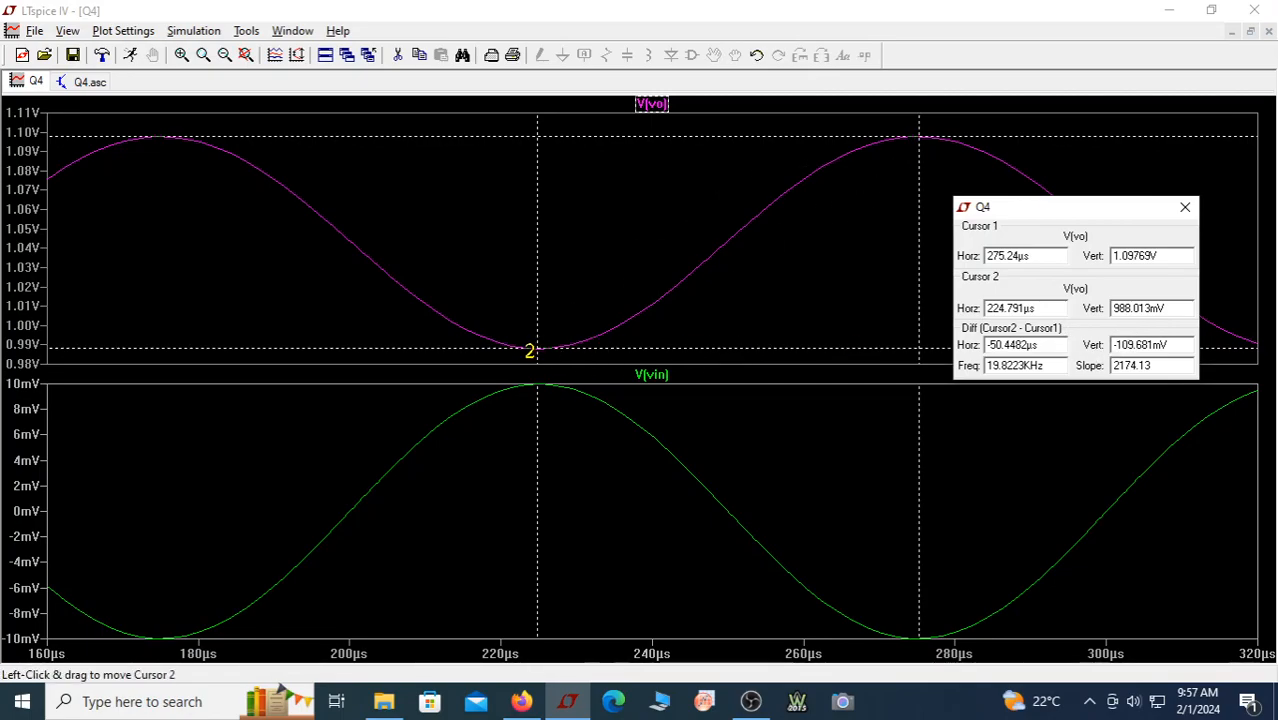
Swap the V(vo) cursors, with cursor 1 on the trough and cursor 2 on the crest, read the vertical difference and close the readout
left_click_drag(916, 233, 656, 304)
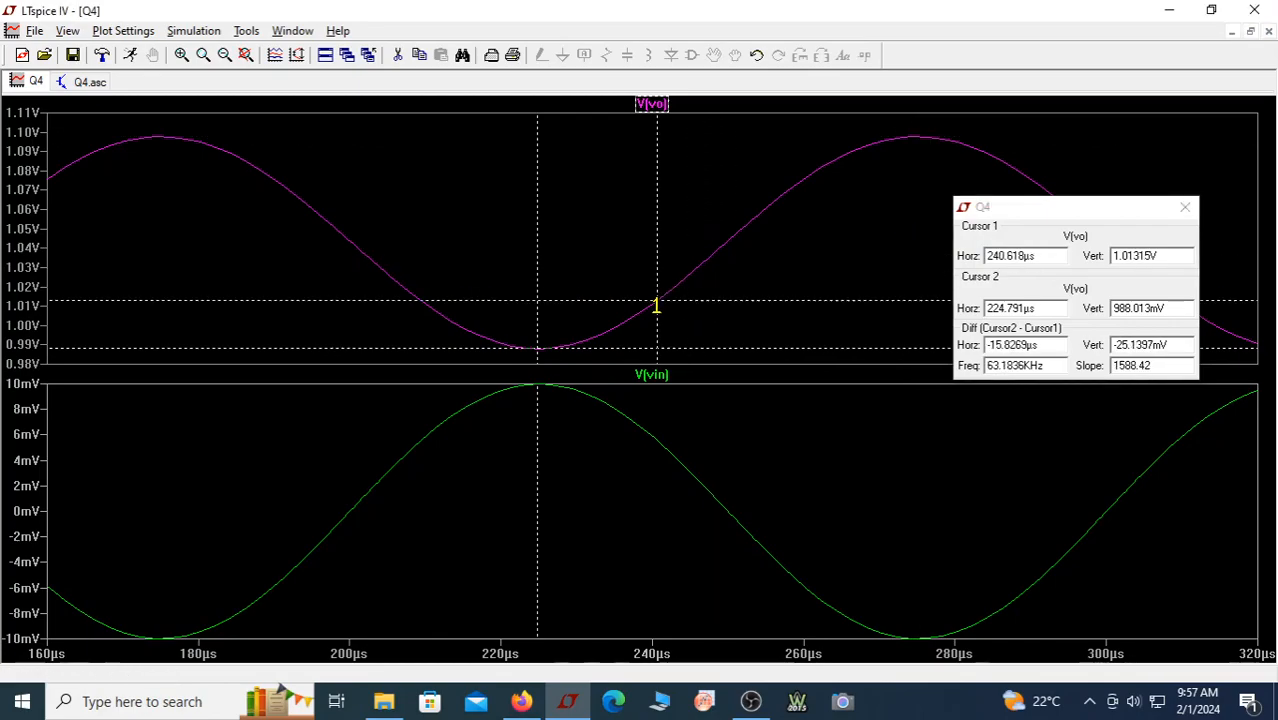
left_click_drag(533, 331, 921, 233)
left_click_drag(656, 290, 536, 308)
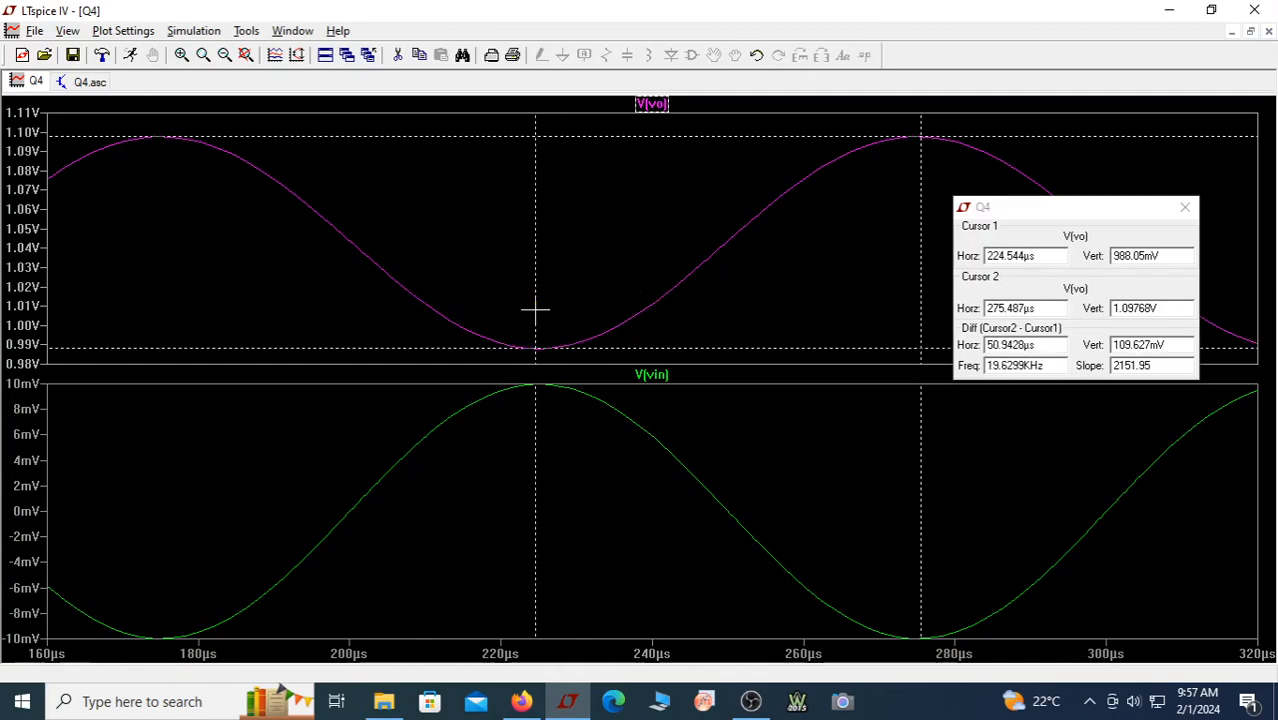
left_click_drag(1169, 341, 1114, 340)
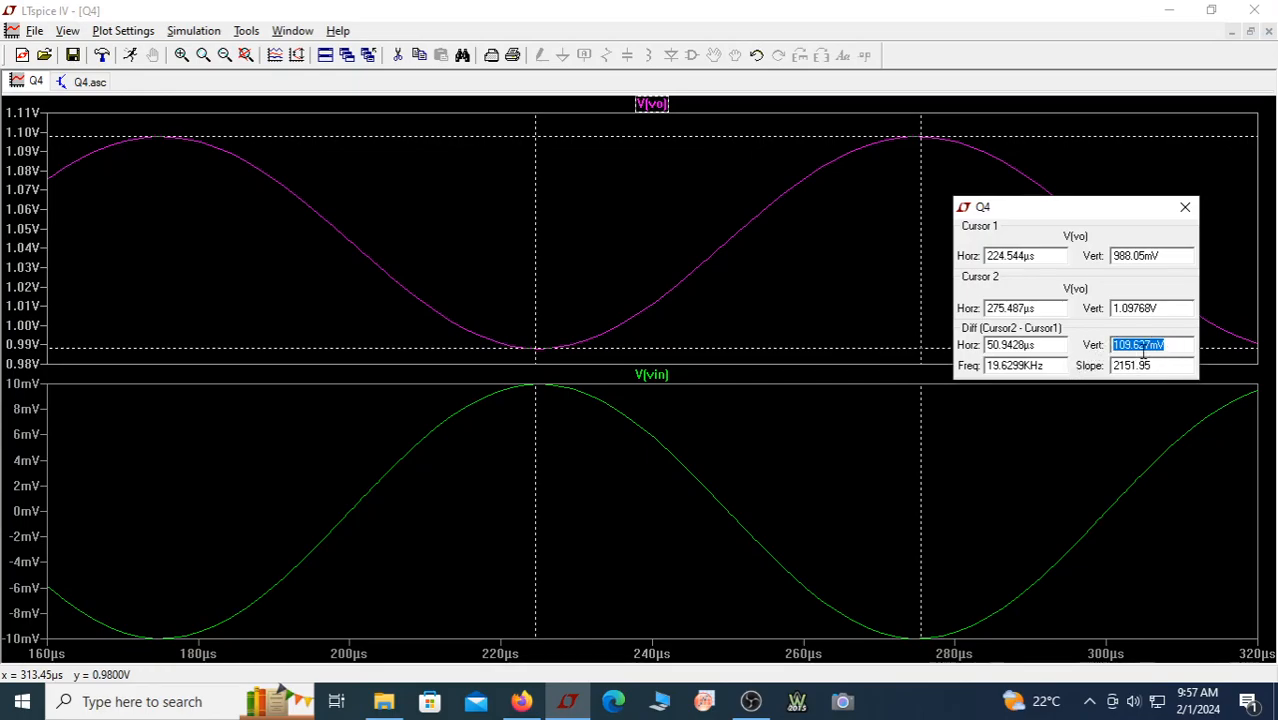
left_click(801, 443)
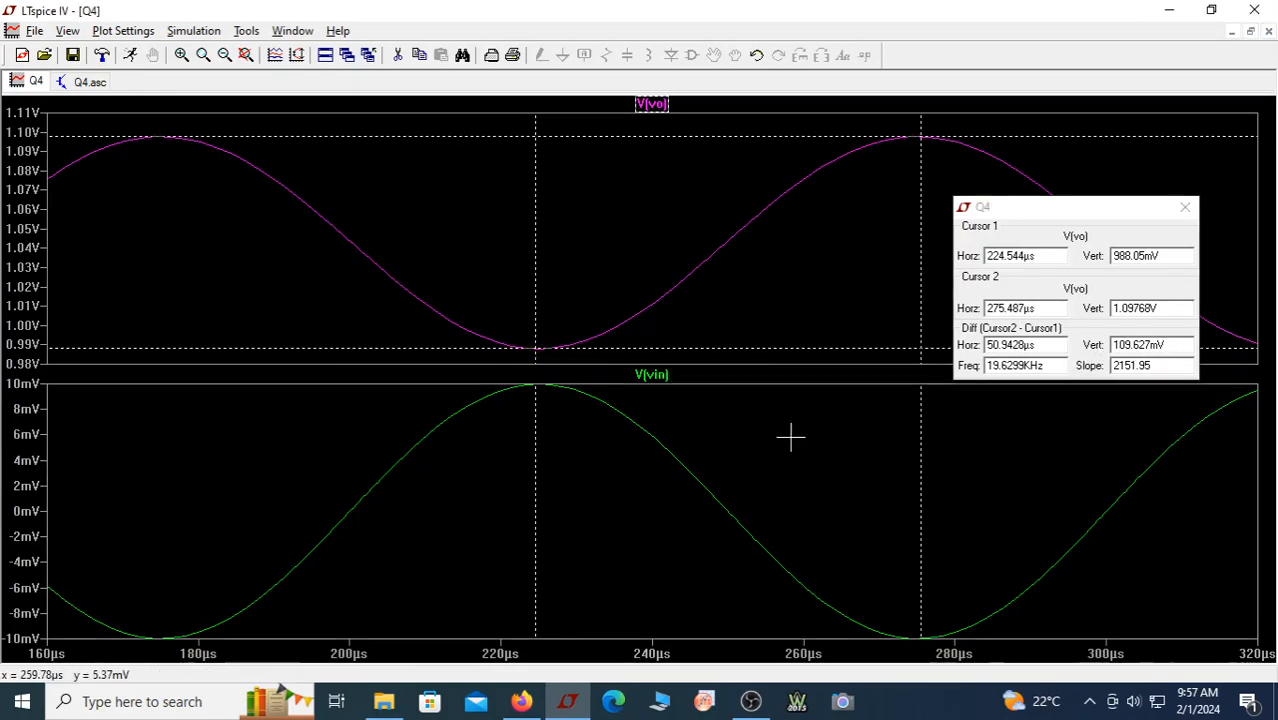
left_click(1186, 207)
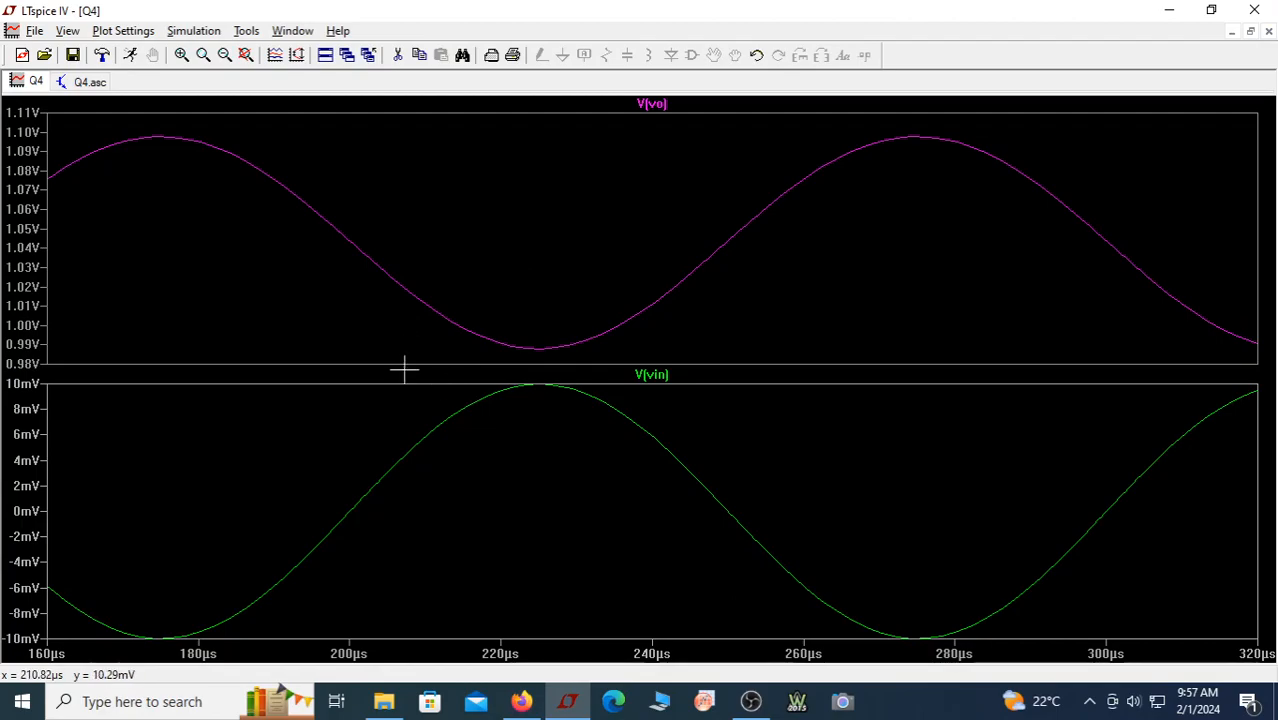
Restore the waveforms' full time range and enlarge the Q4.asc schematic window to full size
left_click(245, 55)
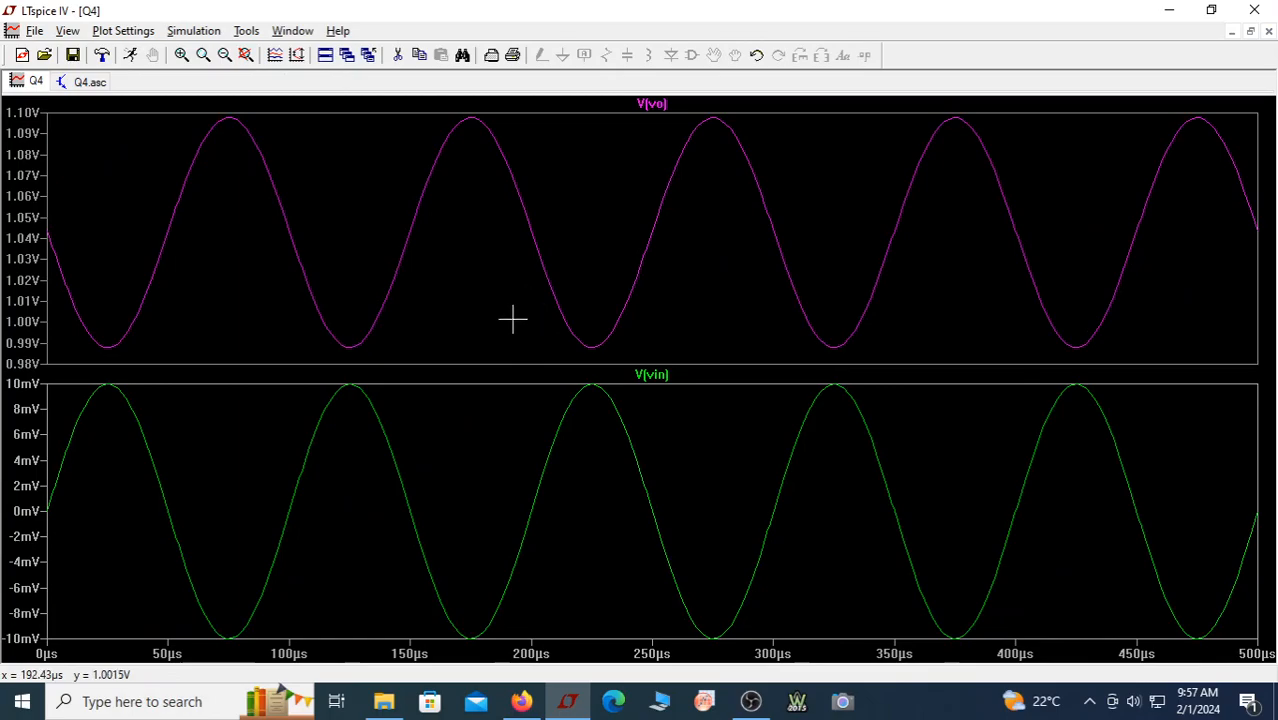
left_click(326, 56)
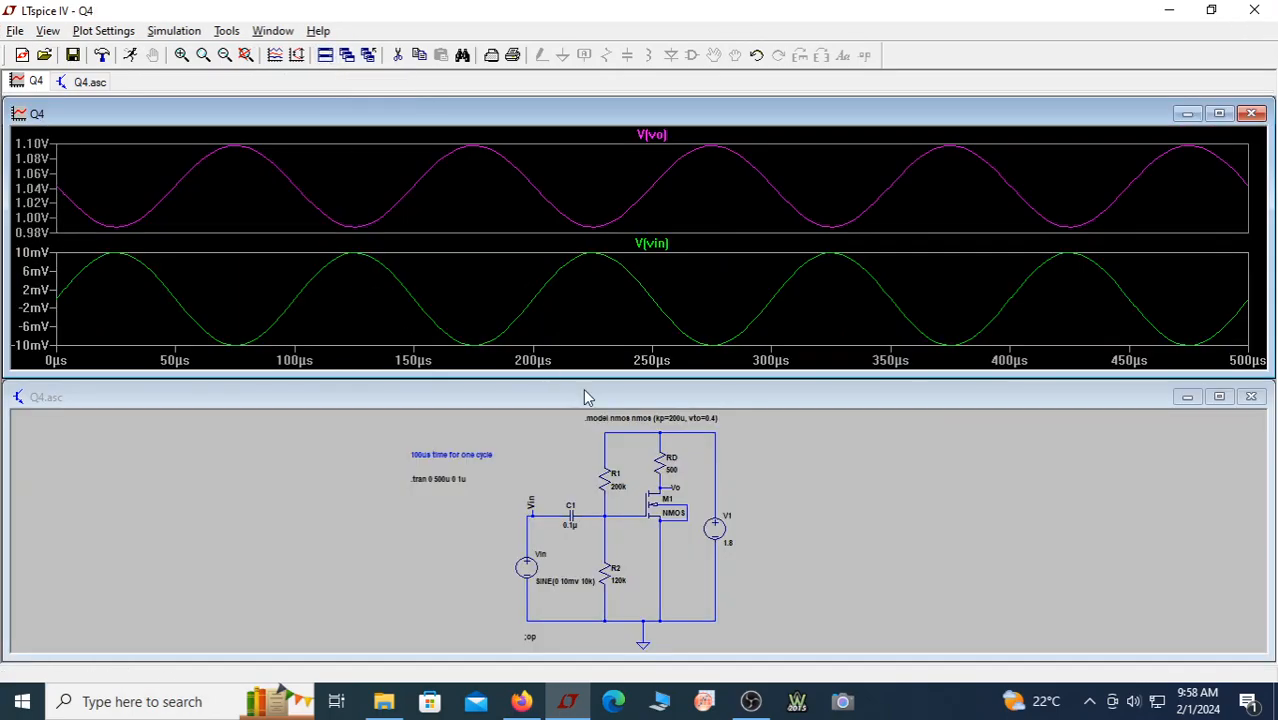
left_click(667, 401)
double_click(667, 401)
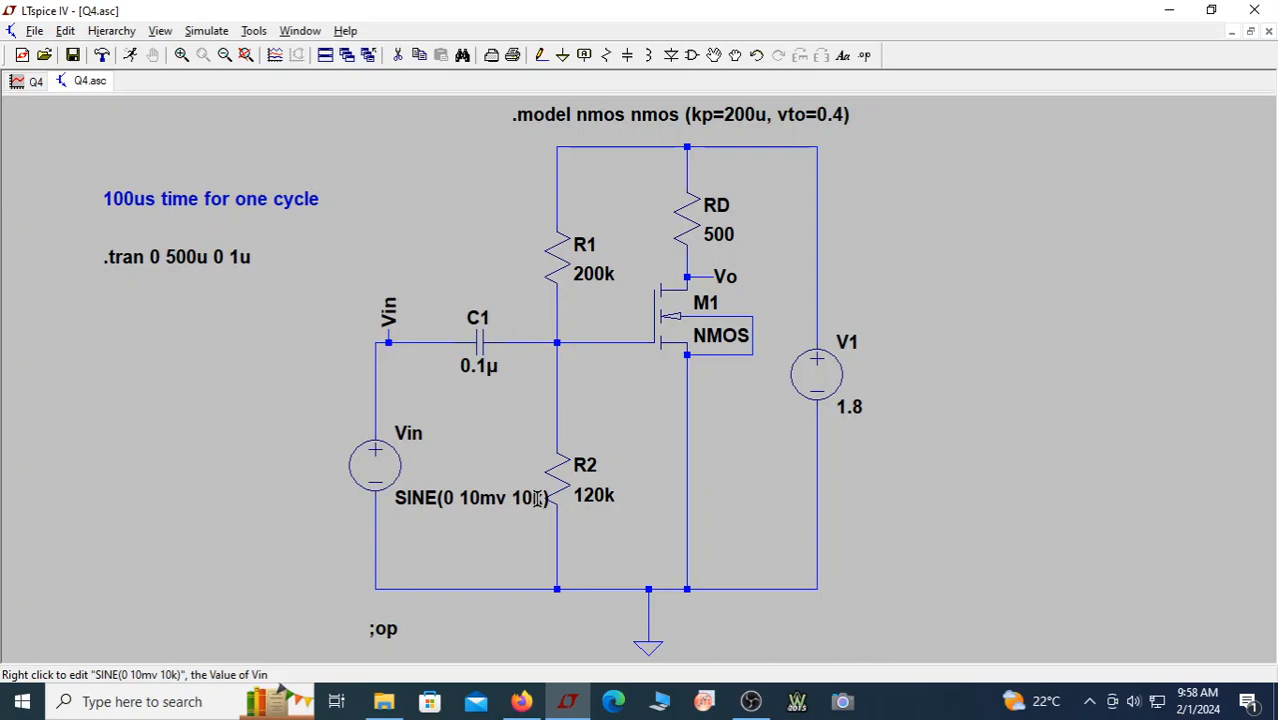
Set the Vin source's function to (none) and give it a small-signal AC amplitude of 1
right_click(393, 456)
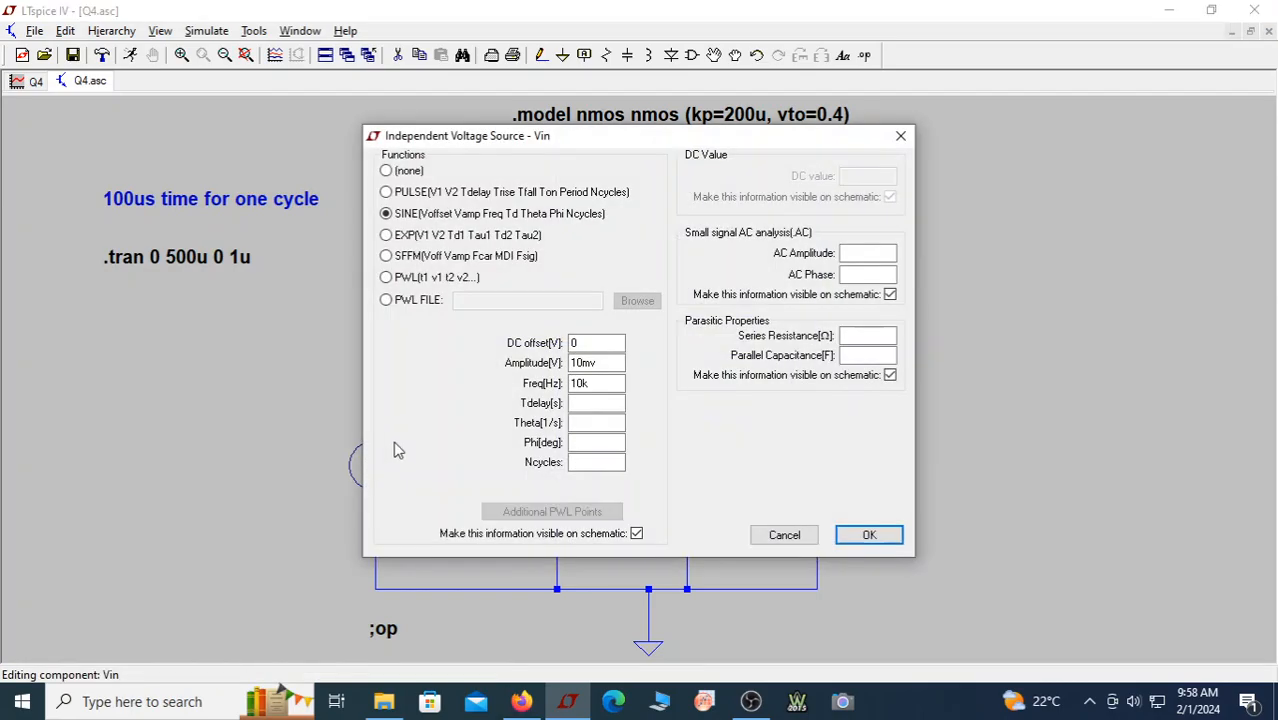
left_click(386, 172)
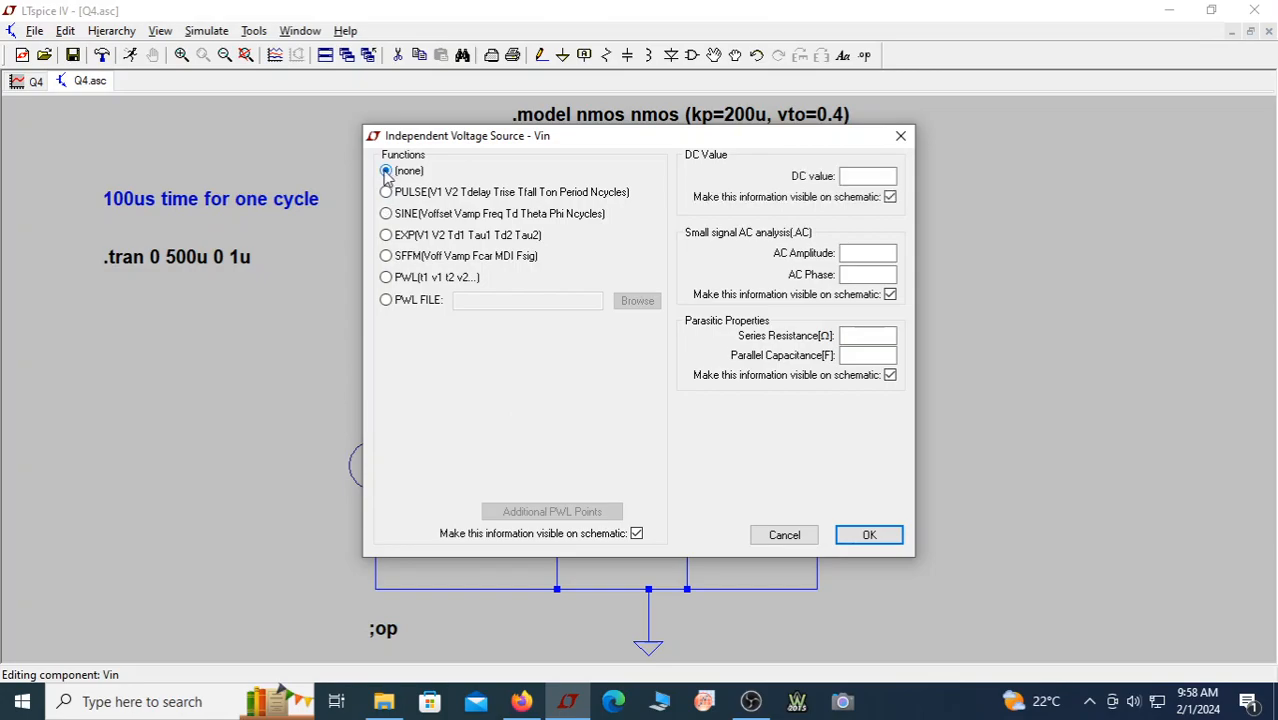
left_click(862, 254)
left_click(858, 257)
type("1")
left_click(869, 538)
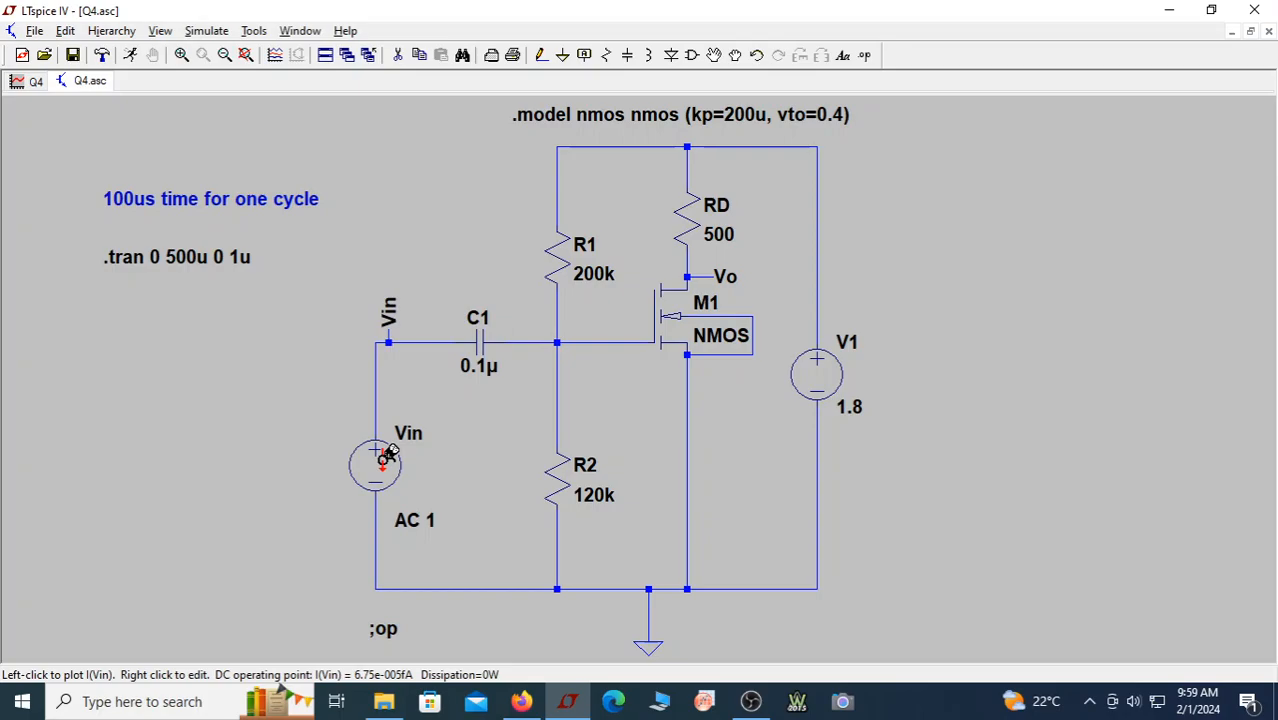
Add the comment "For AC analysis input should be an ac of 1 magnetude" above the 100us cycle note
left_click(843, 56)
type("For")
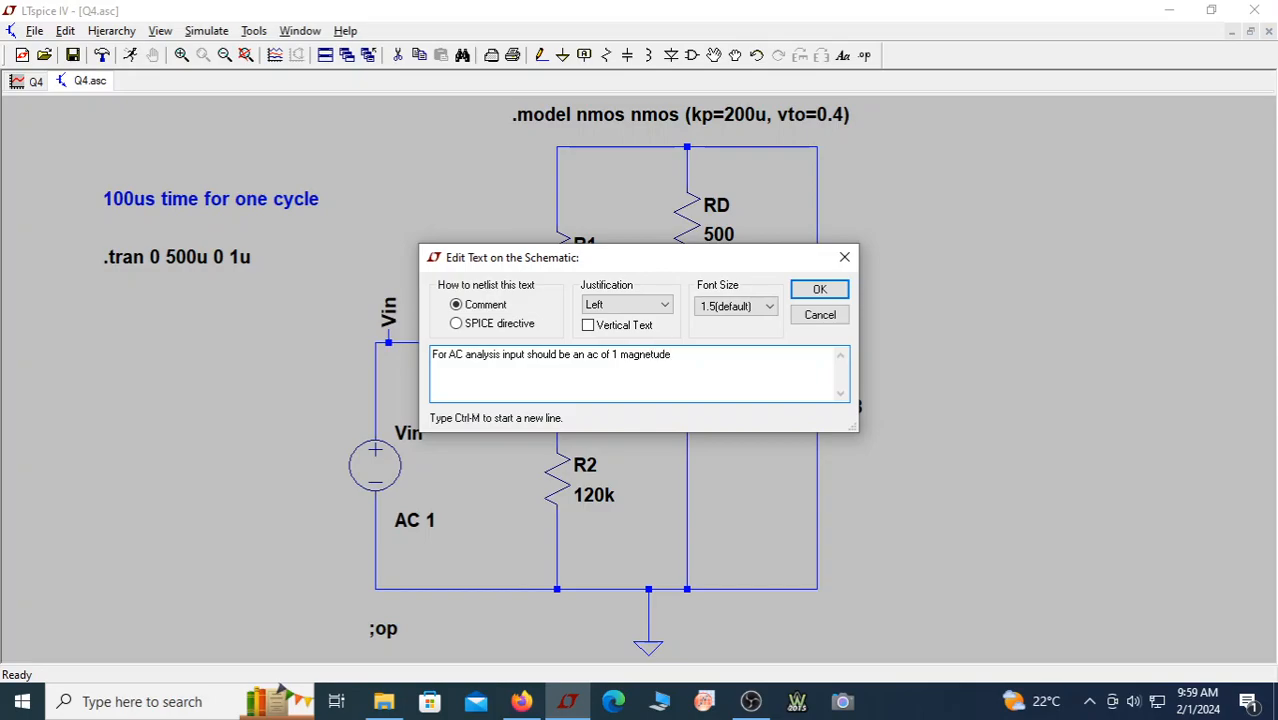
left_click(820, 292)
left_click(12, 121)
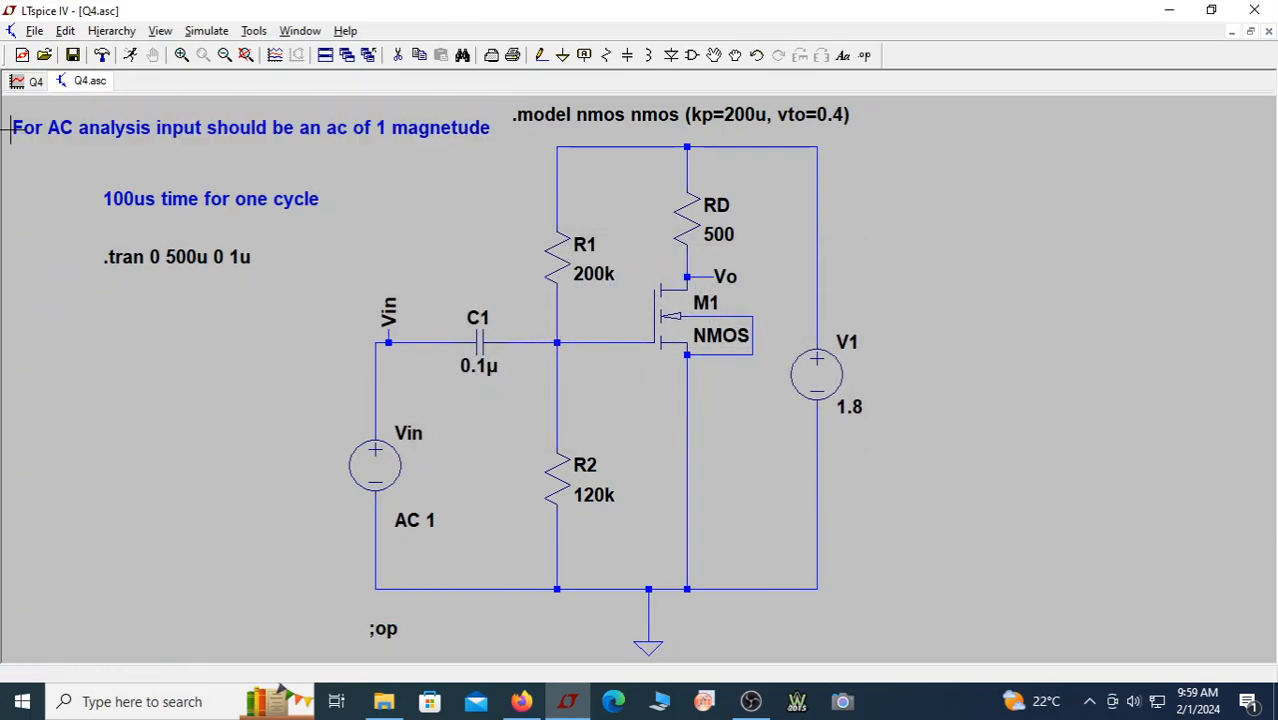
Correct the last word of the AC analysis comment to "magnitude"
right_click(428, 137)
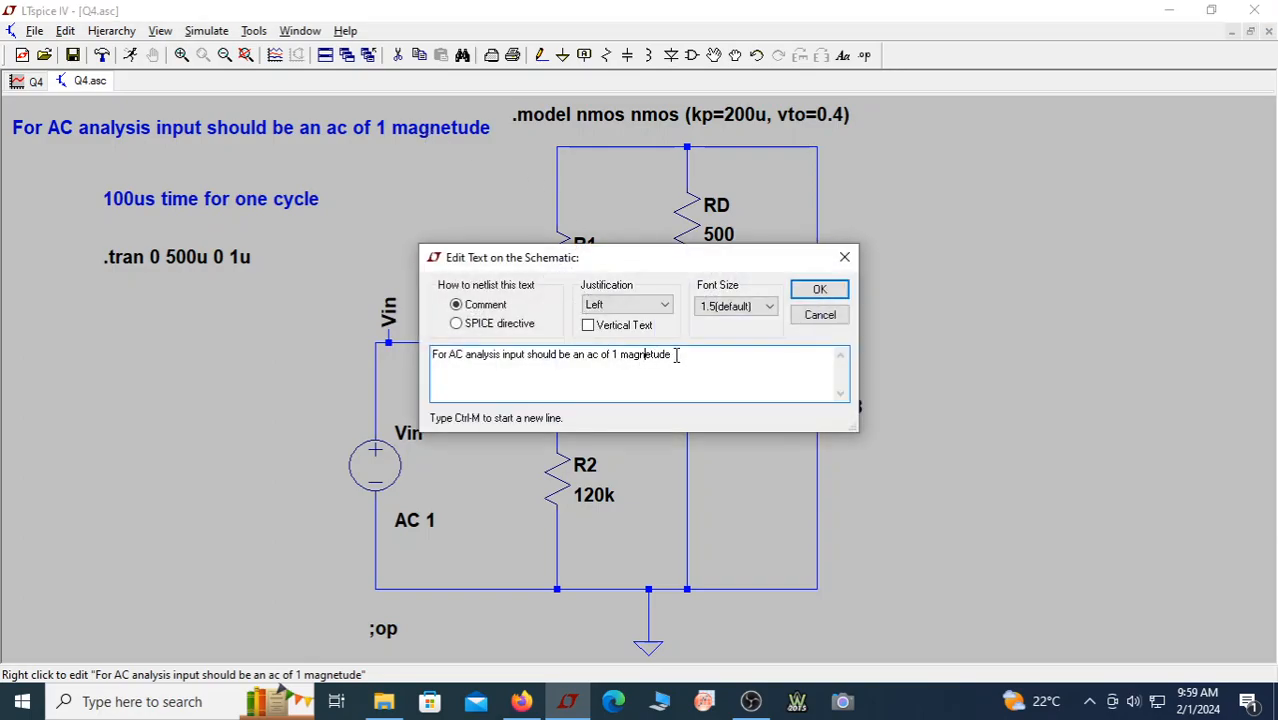
key("BackSpace")
type("i")
left_click(820, 289)
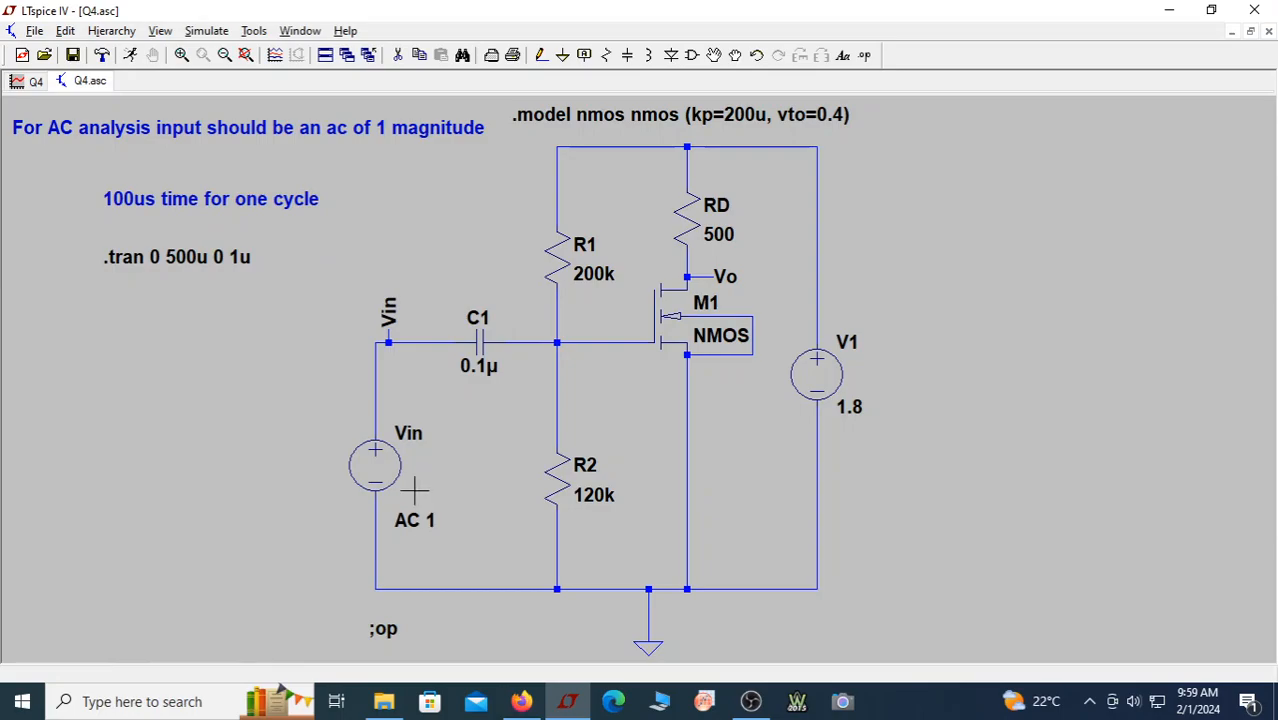
Insert "(or Frequency response)" after "AC" in the AC analysis comment on the schematic
right_click(153, 256)
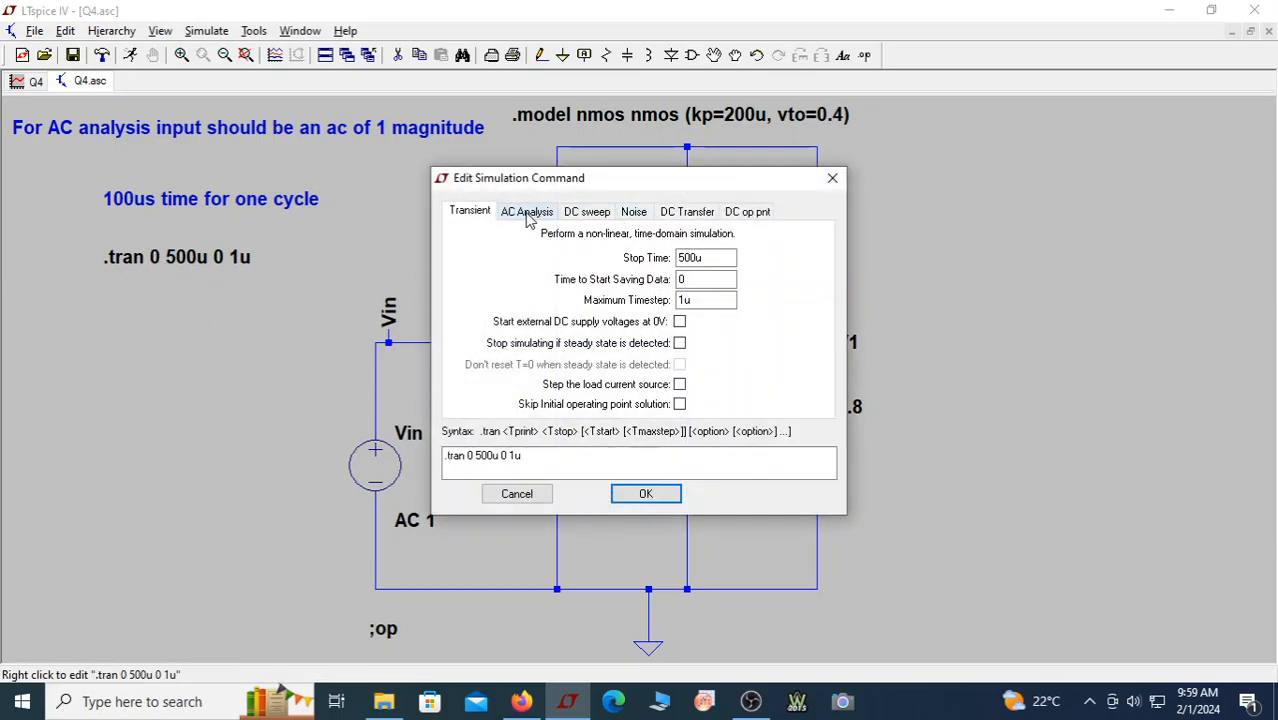
left_click(659, 494)
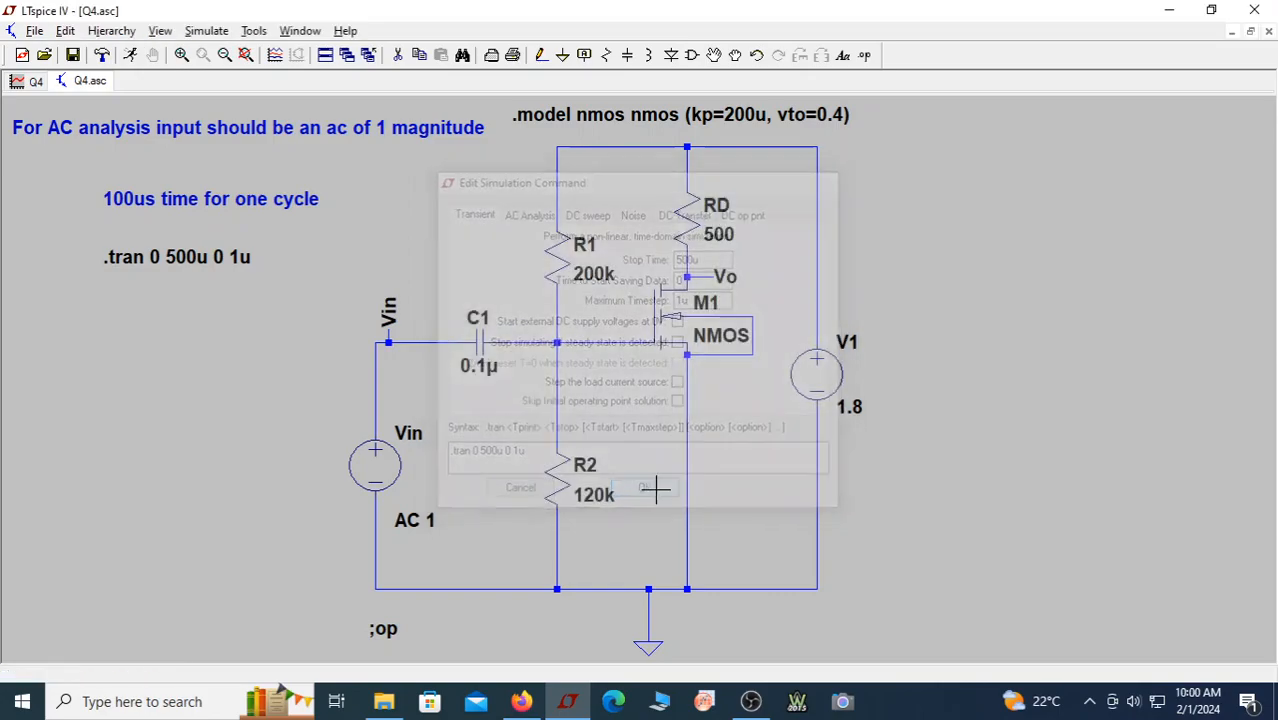
right_click(77, 133)
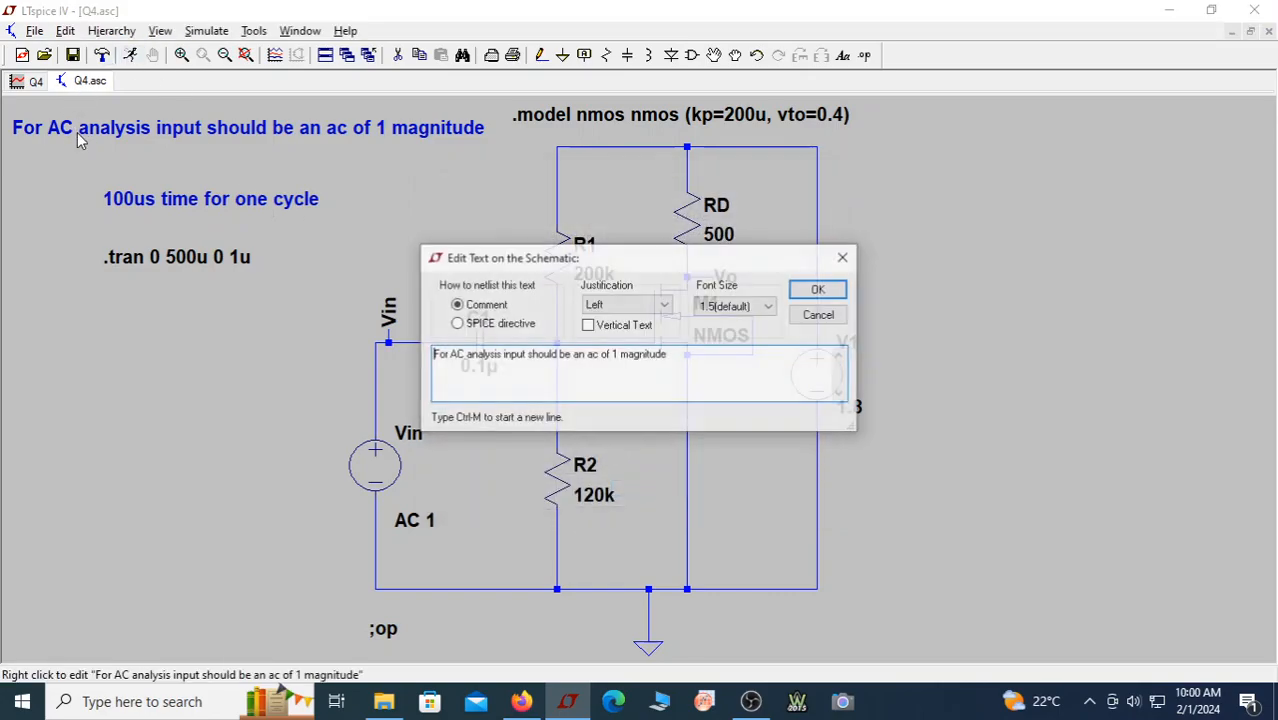
left_click(464, 358)
type("of")
key("BackSpace")
type("r Frequency response analysis")
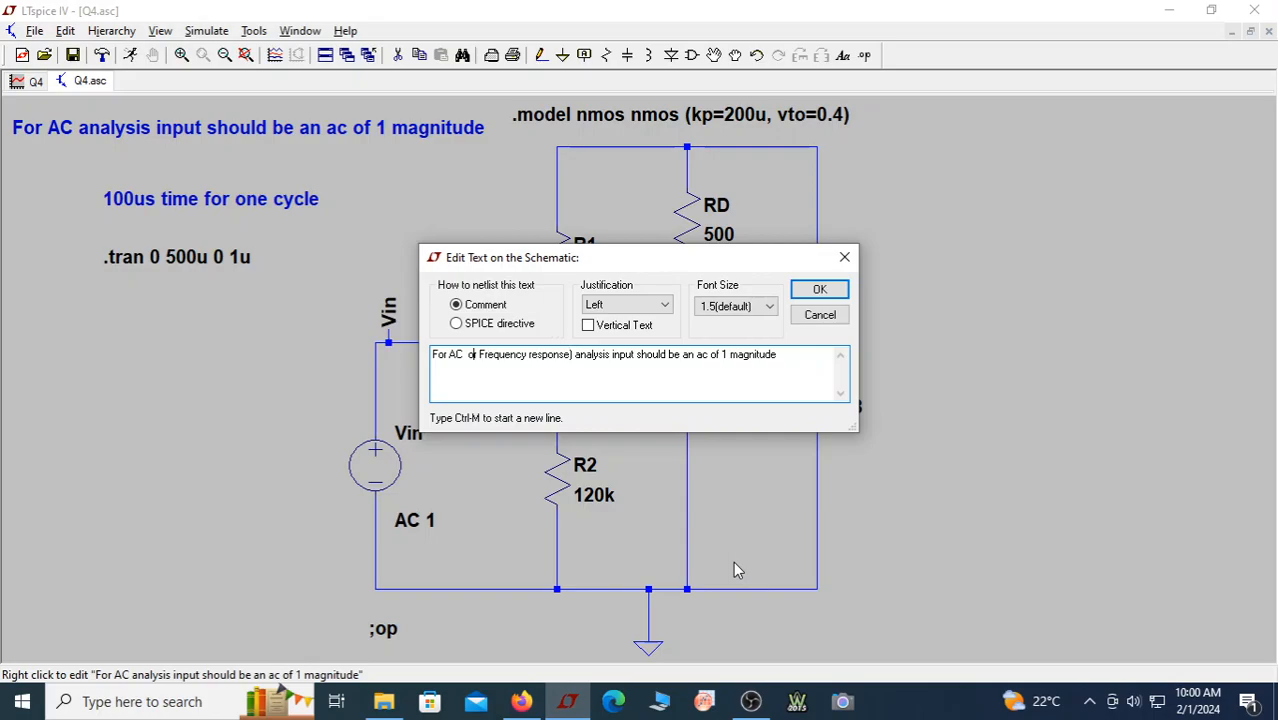
type("(")
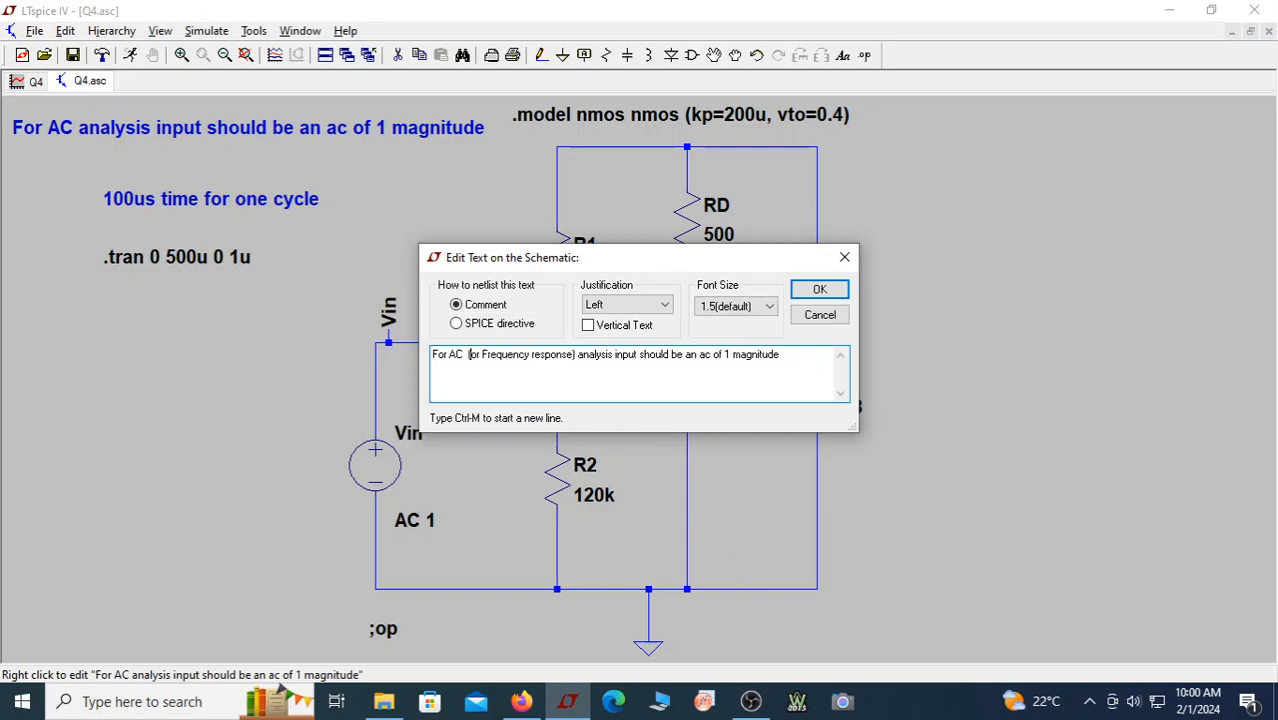
left_click(819, 292)
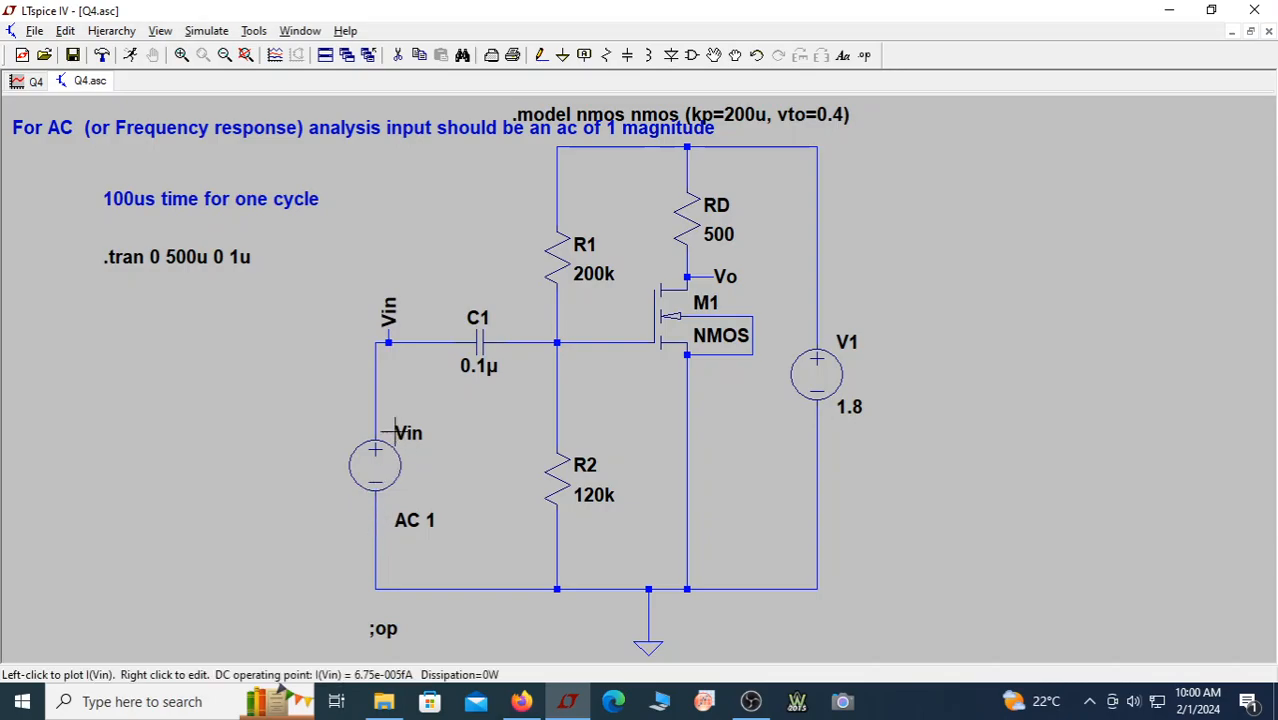
Check the Vin source's settings, then change the transient simulation command to an AC analysis with a Decade sweep
right_click(377, 462)
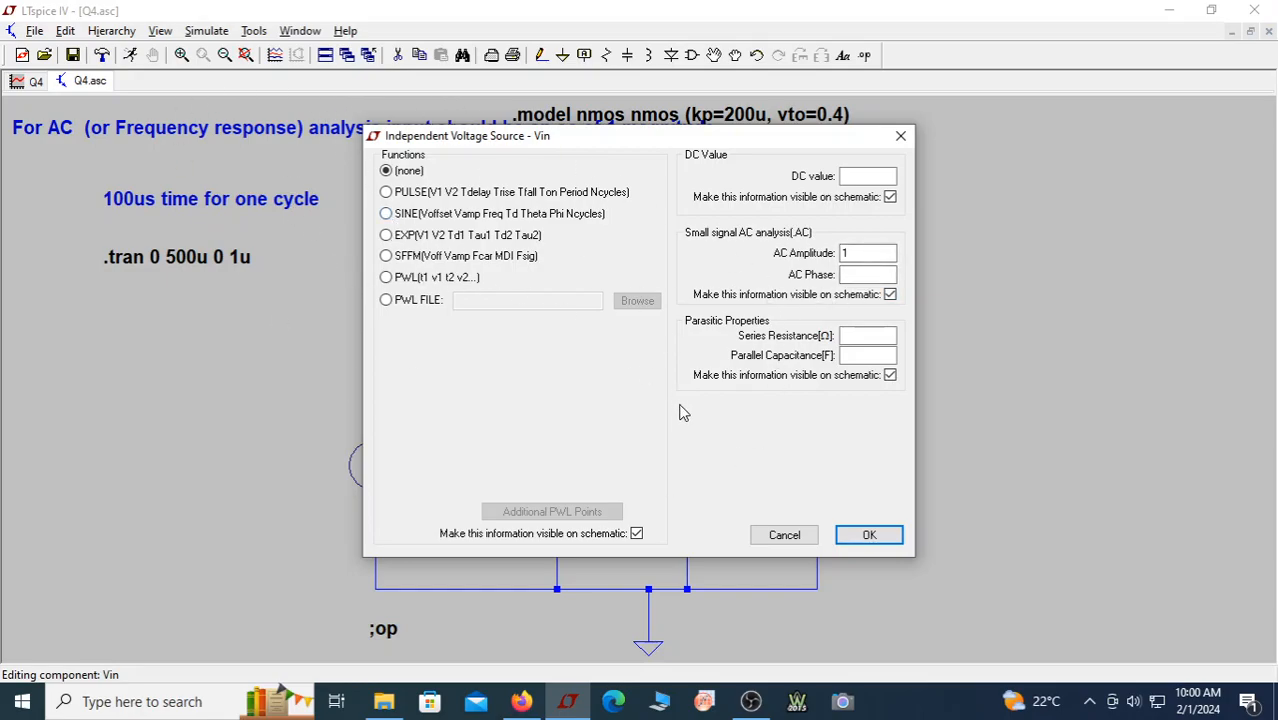
left_click(866, 537)
right_click(169, 262)
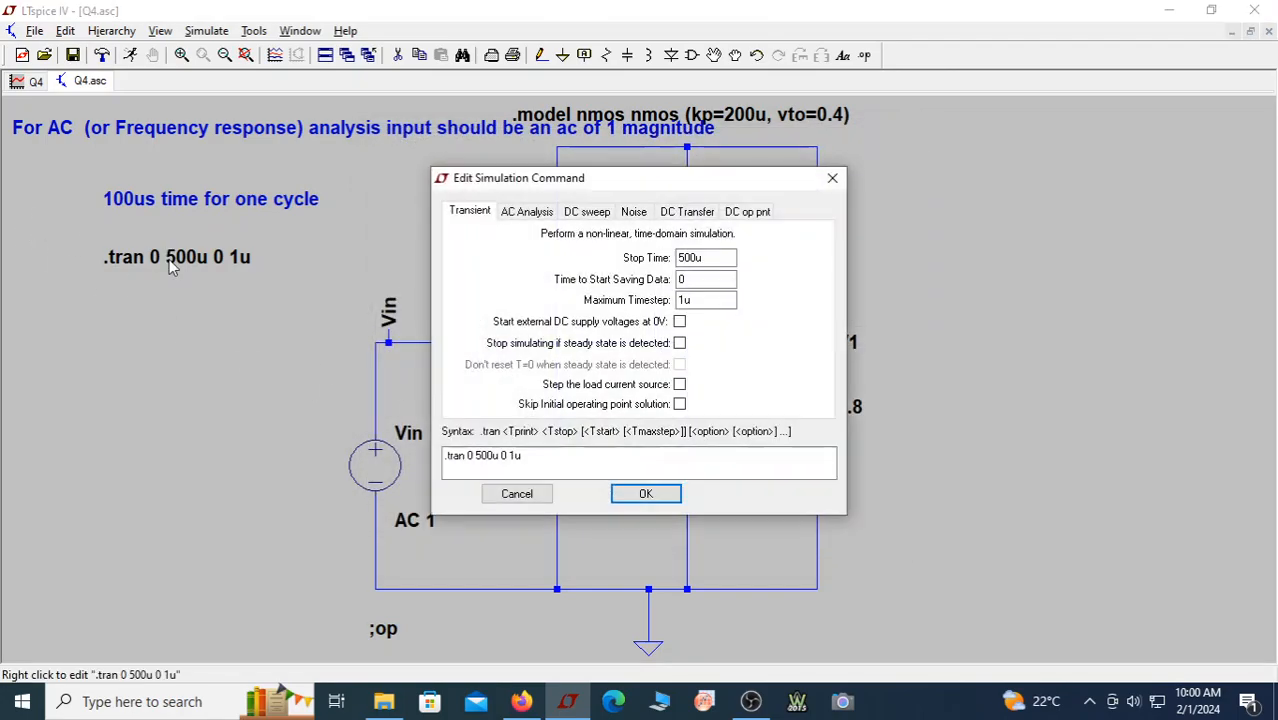
left_click(516, 214)
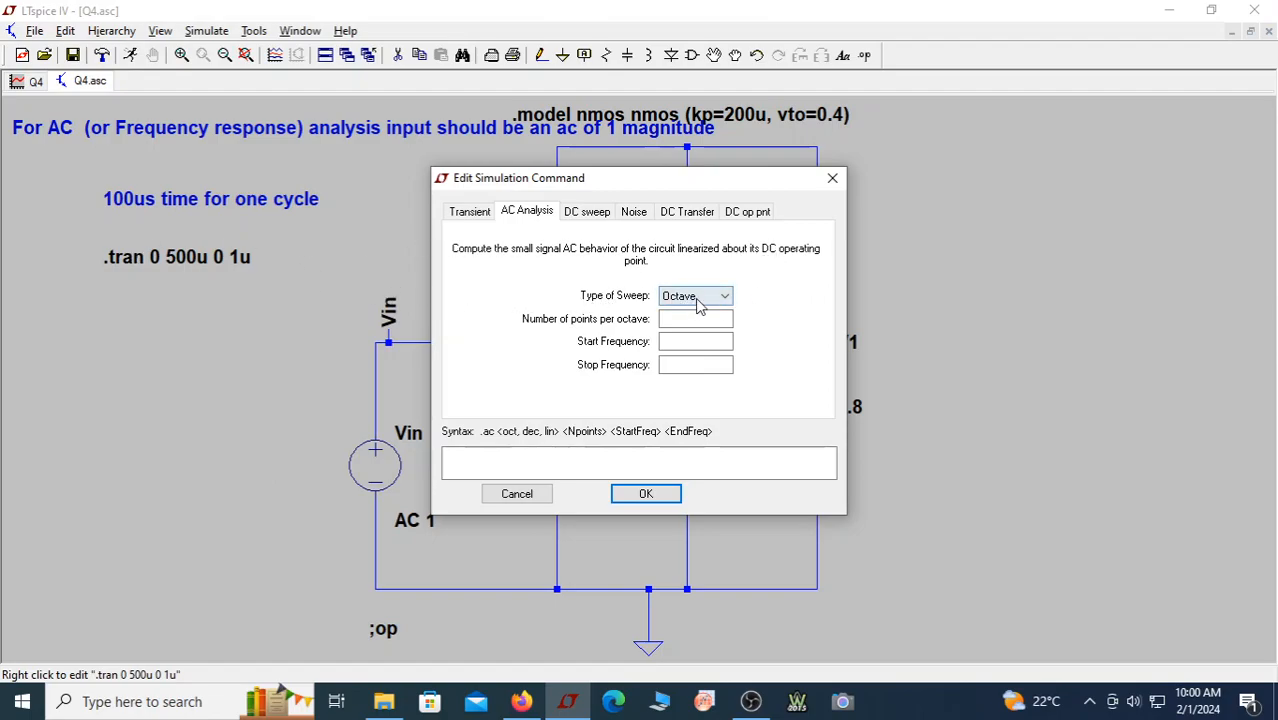
left_click(707, 300)
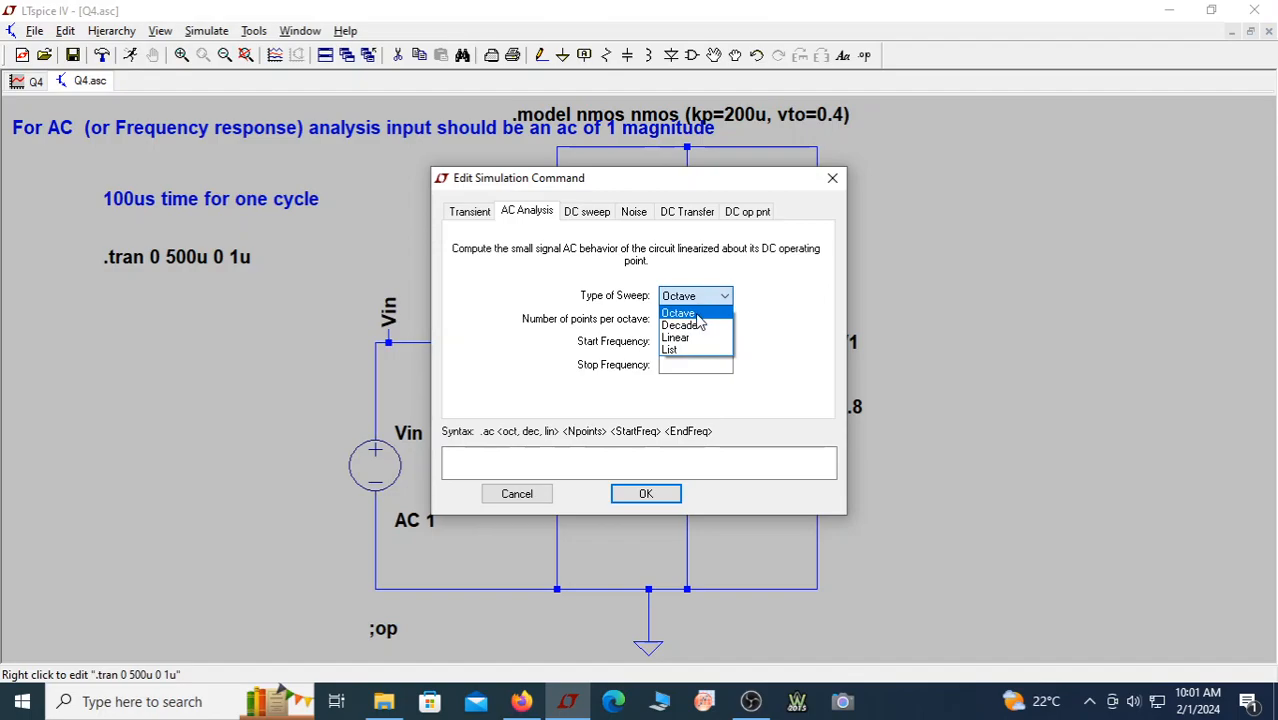
left_click(697, 326)
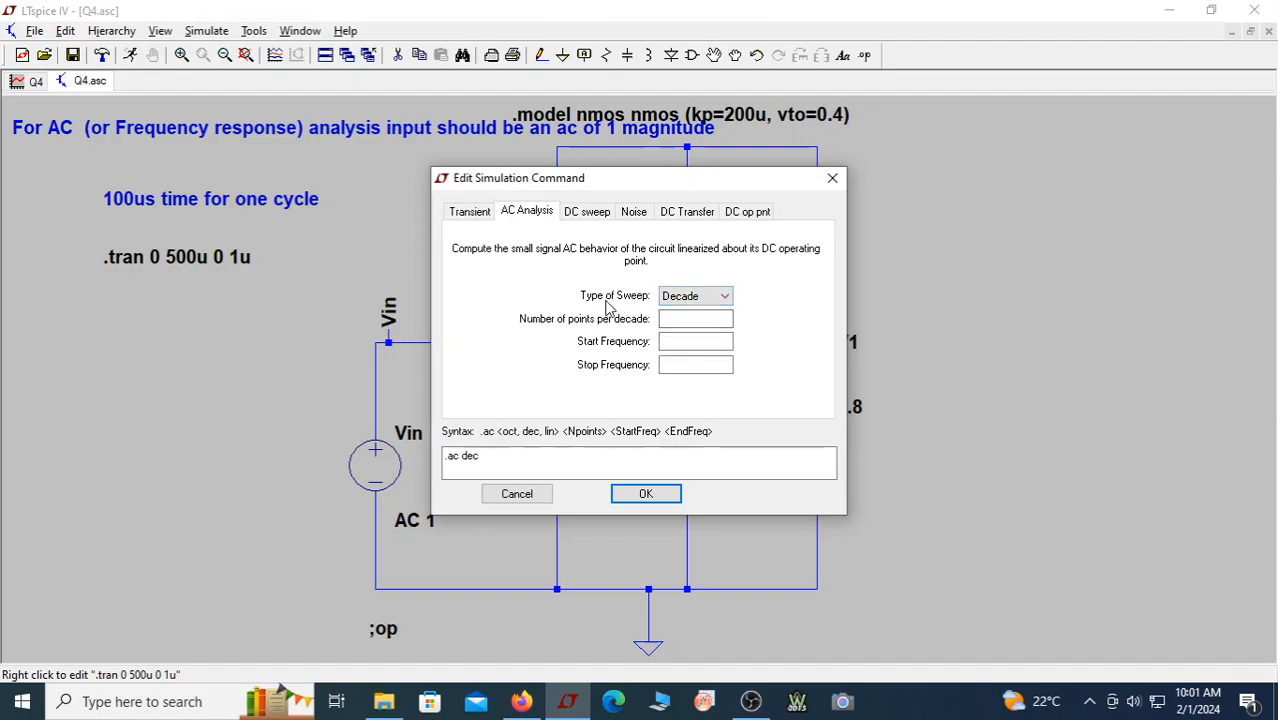
left_click(708, 300)
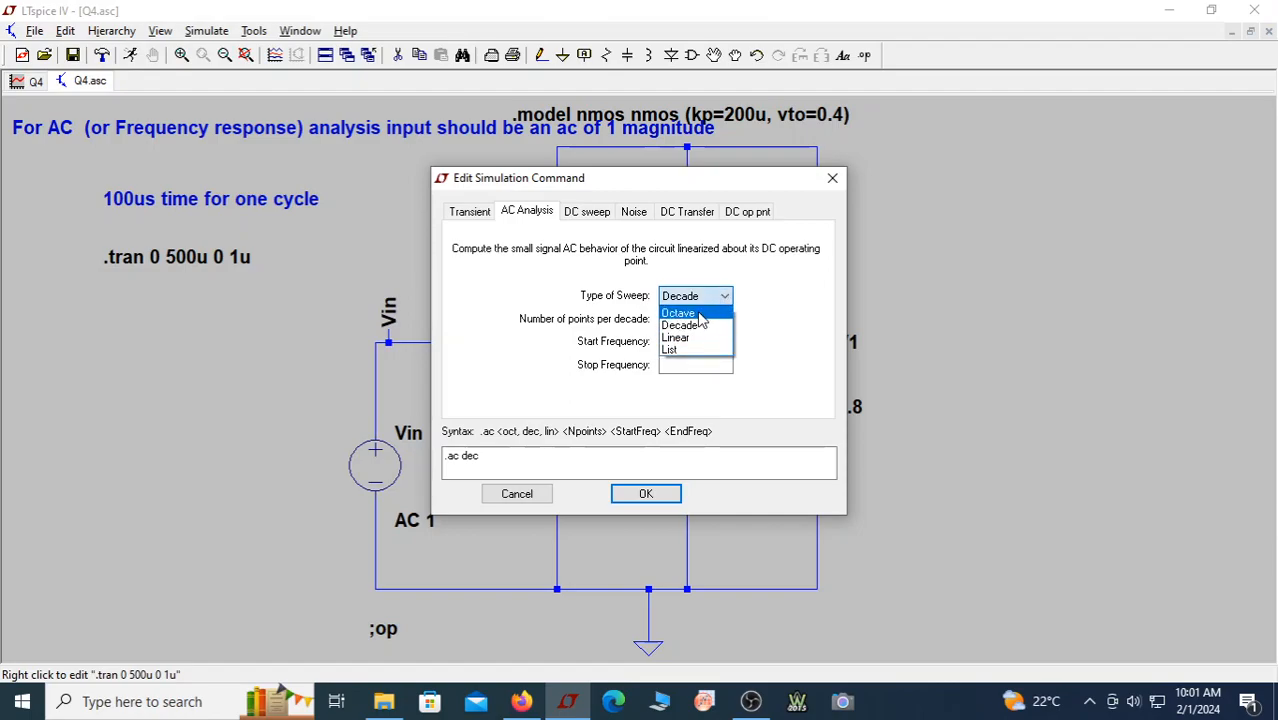
left_click(699, 326)
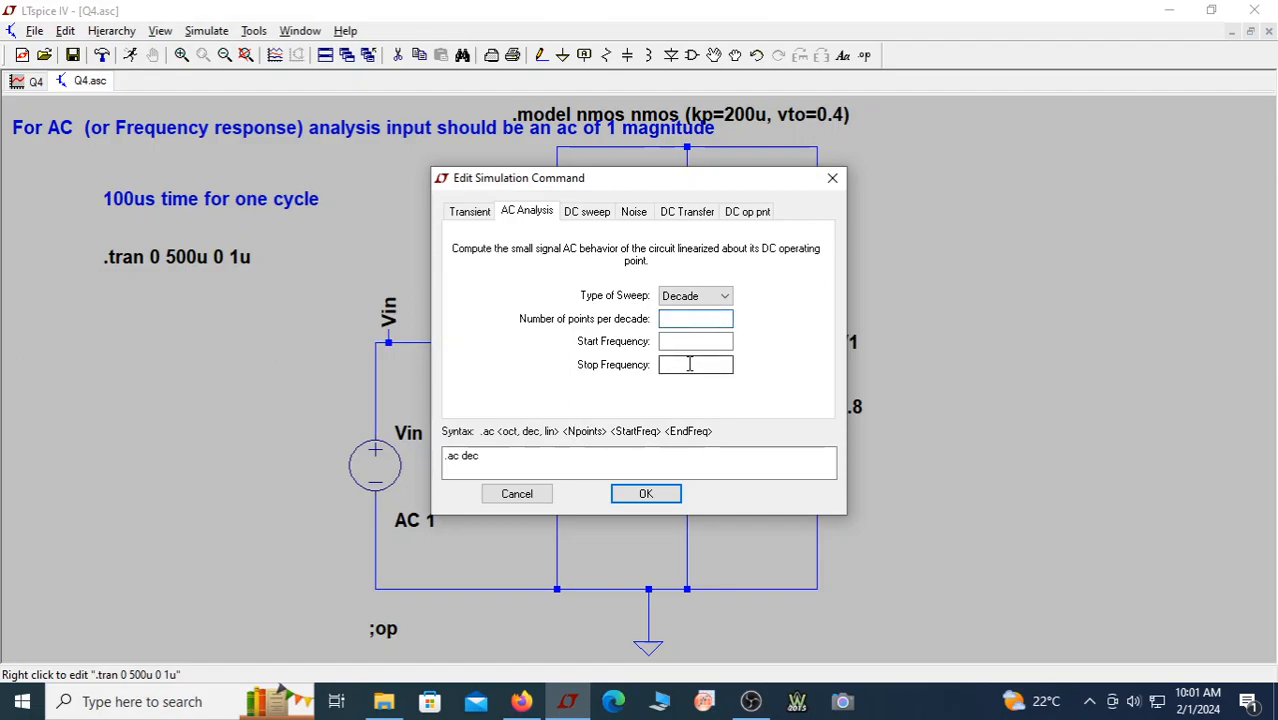
Set the AC sweep to 100 points per decade, start frequency 10 and stop frequency 500meg, and apply the command
type("100")
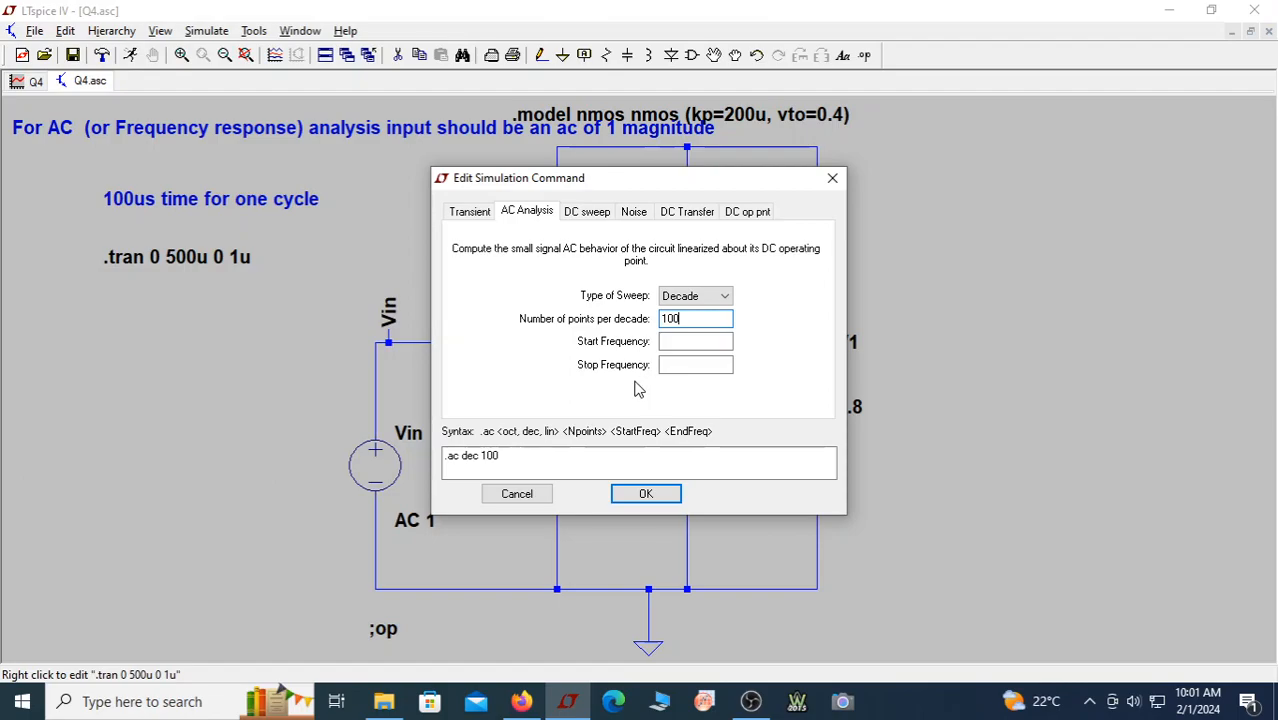
left_click(691, 342)
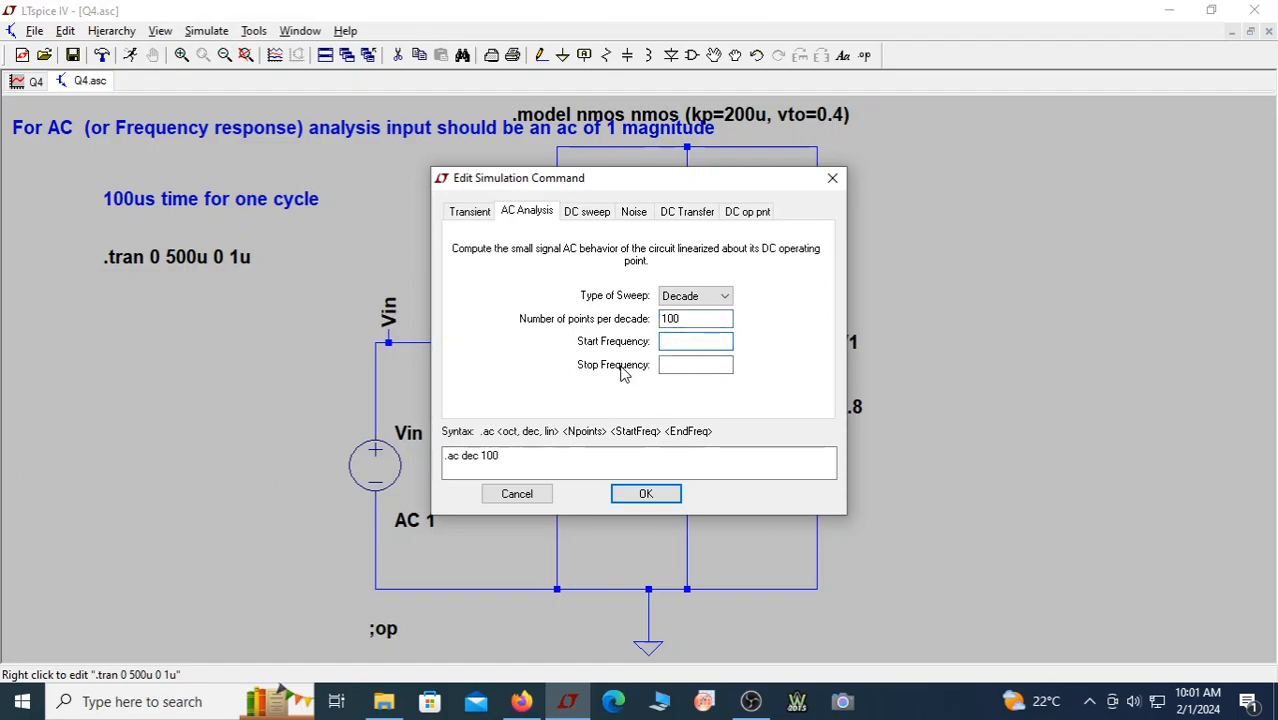
type("10")
left_click(661, 369)
type("500")
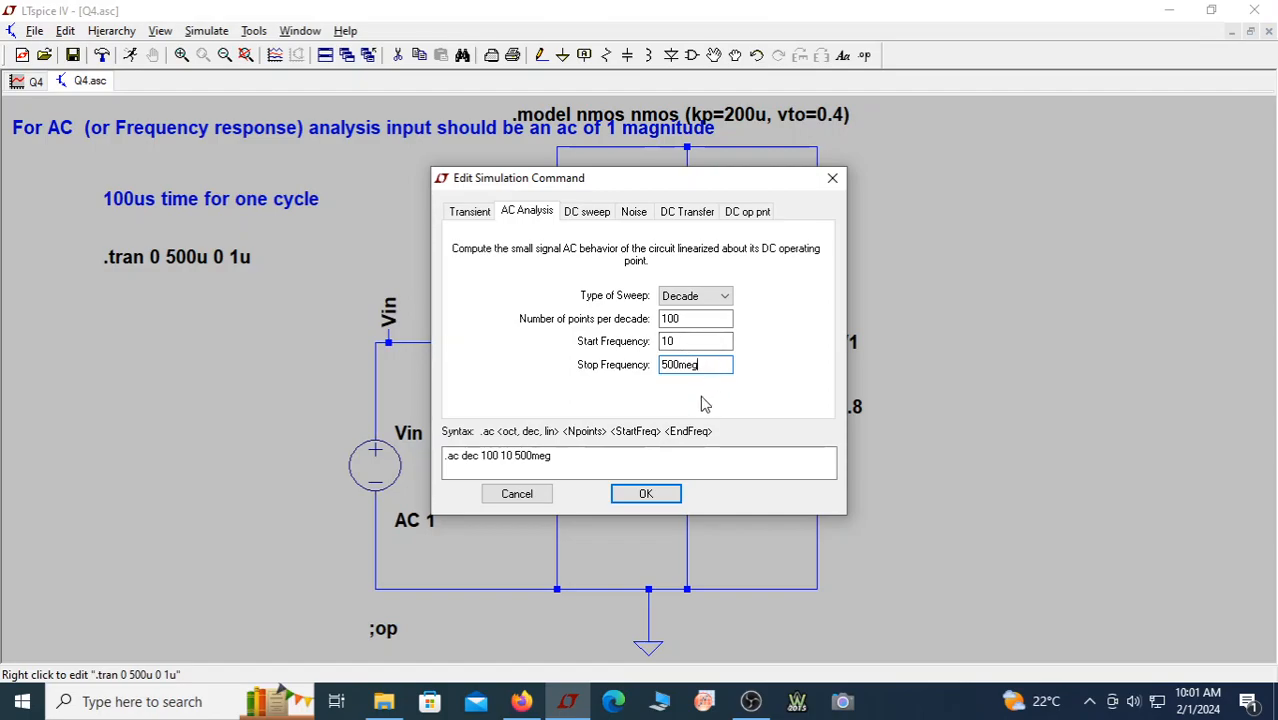
left_click(648, 492)
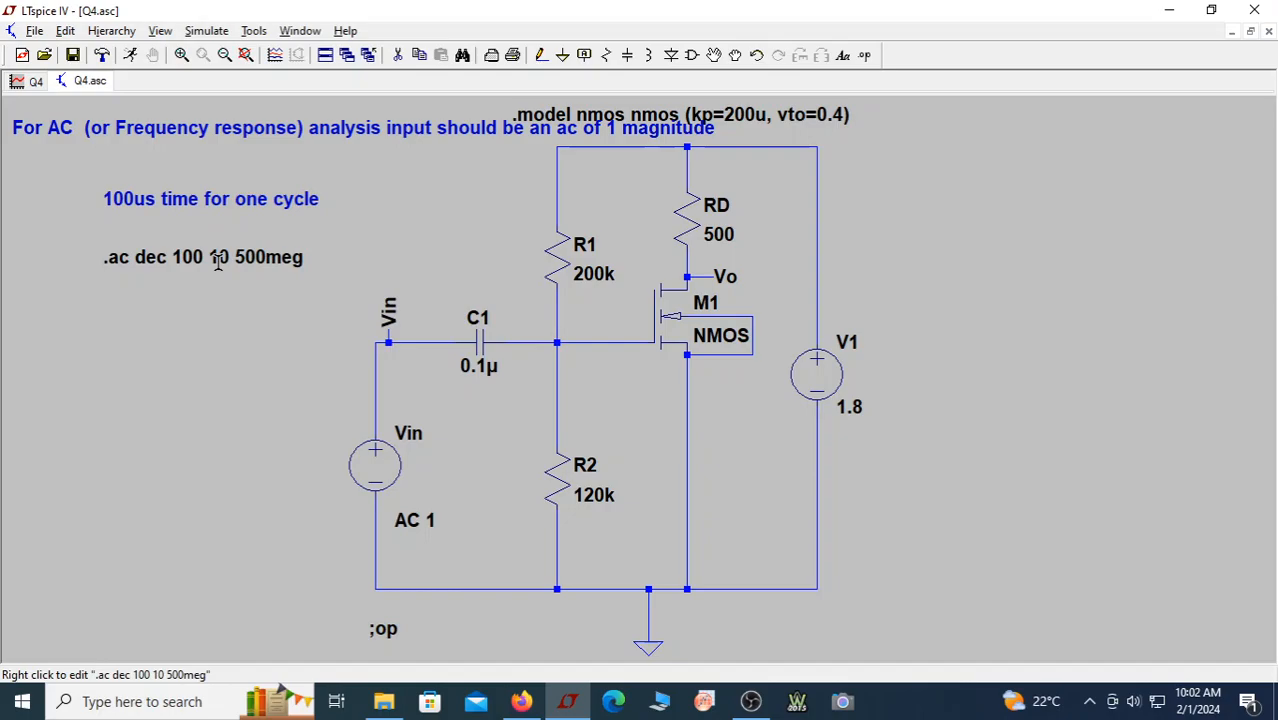
Run the AC analysis with the old transient waveforms closed, and plot the Vo node in a full-size plot window
left_click(127, 56)
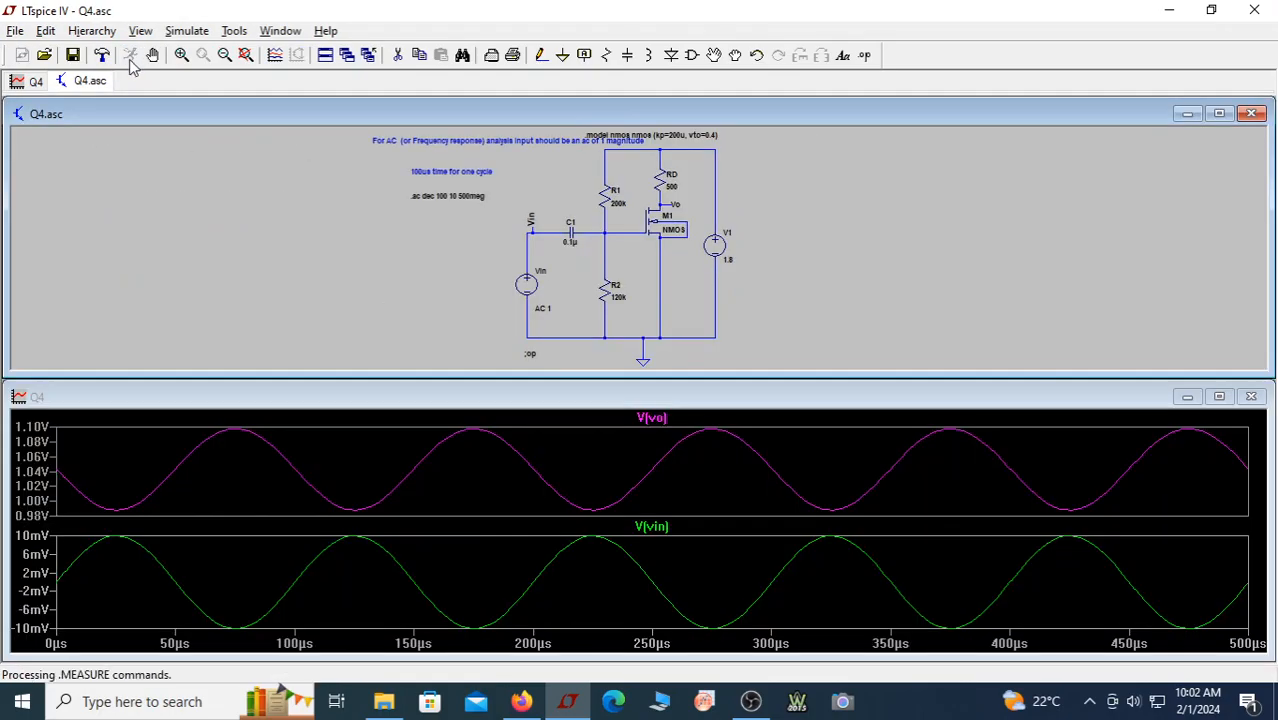
left_click(1251, 397)
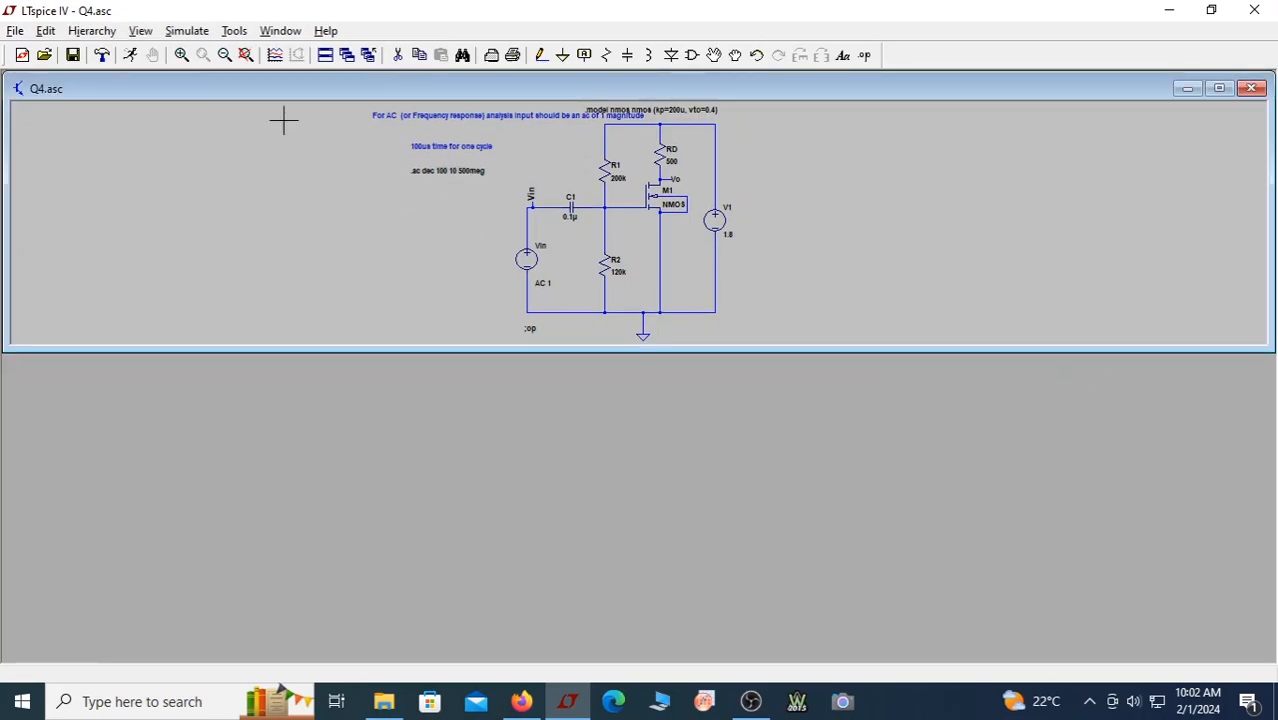
left_click(129, 56)
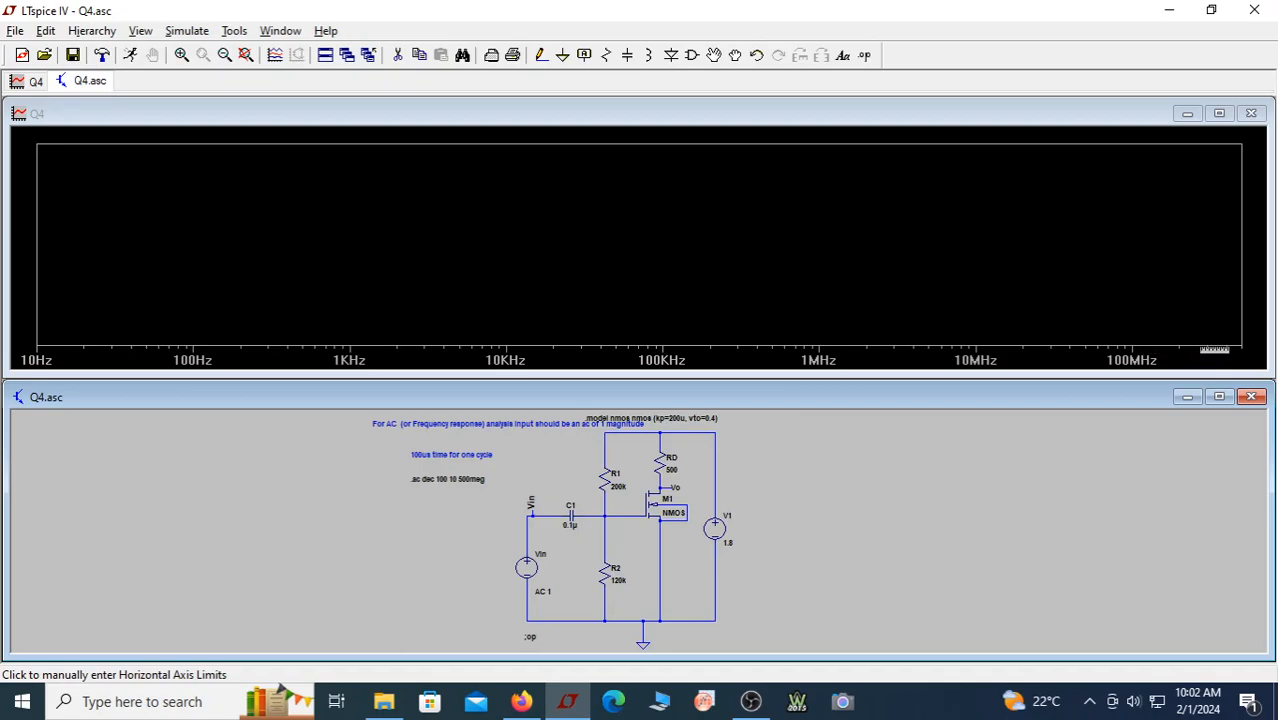
left_click(668, 492)
left_click(638, 131)
double_click(645, 113)
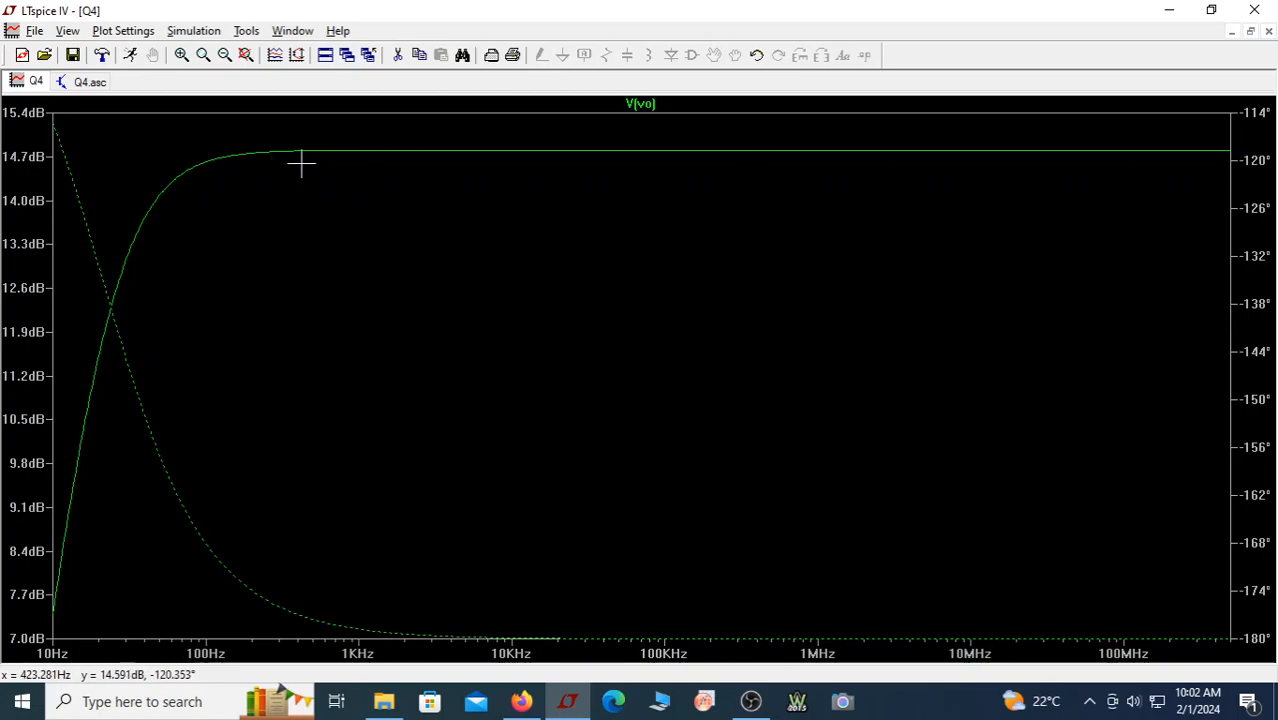
Attach both cursors to V(vo), move cursor 1 to about 8.4 kHz and read the midband gain magnitude
left_click(655, 106)
left_click(658, 105)
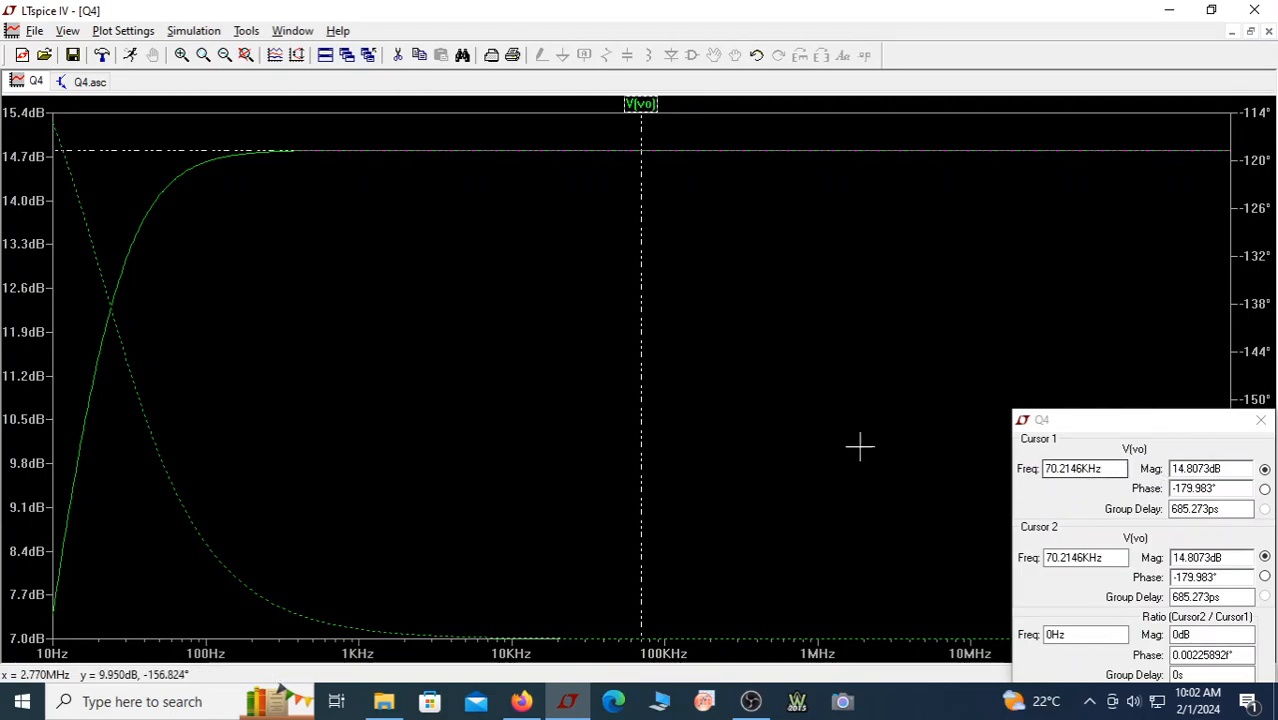
left_click_drag(639, 317, 499, 334)
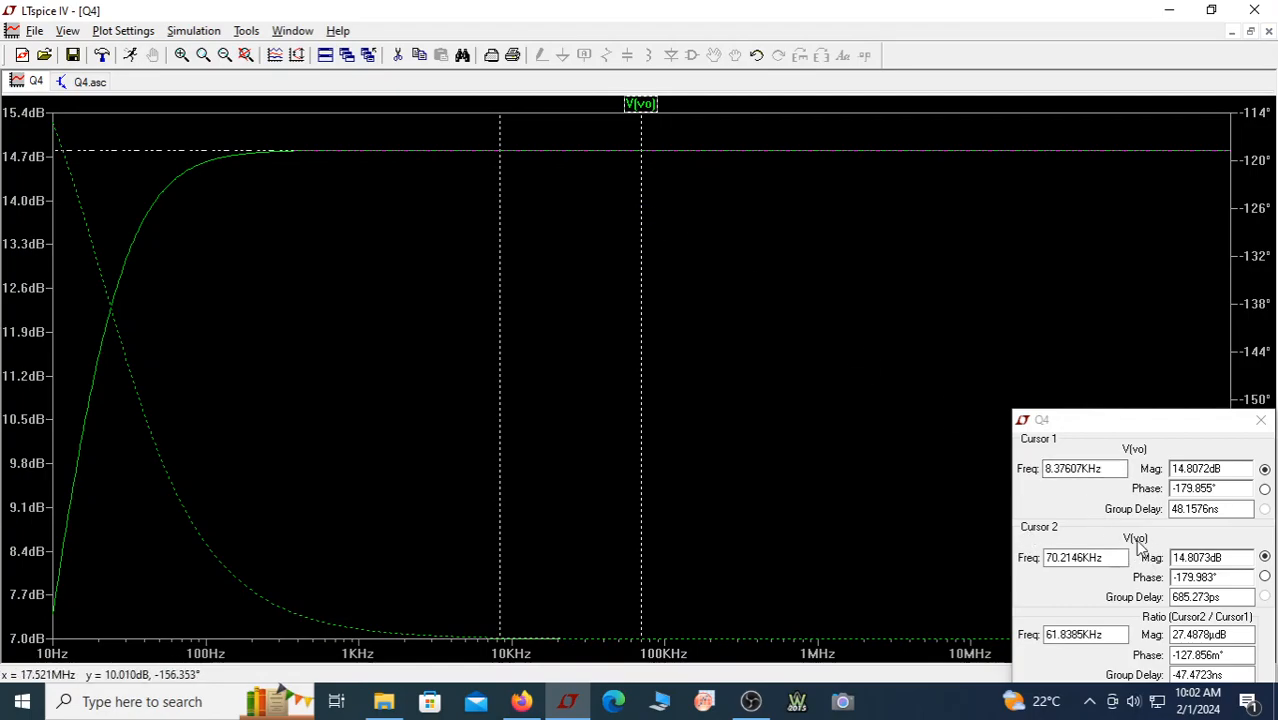
left_click_drag(1233, 558, 1167, 560)
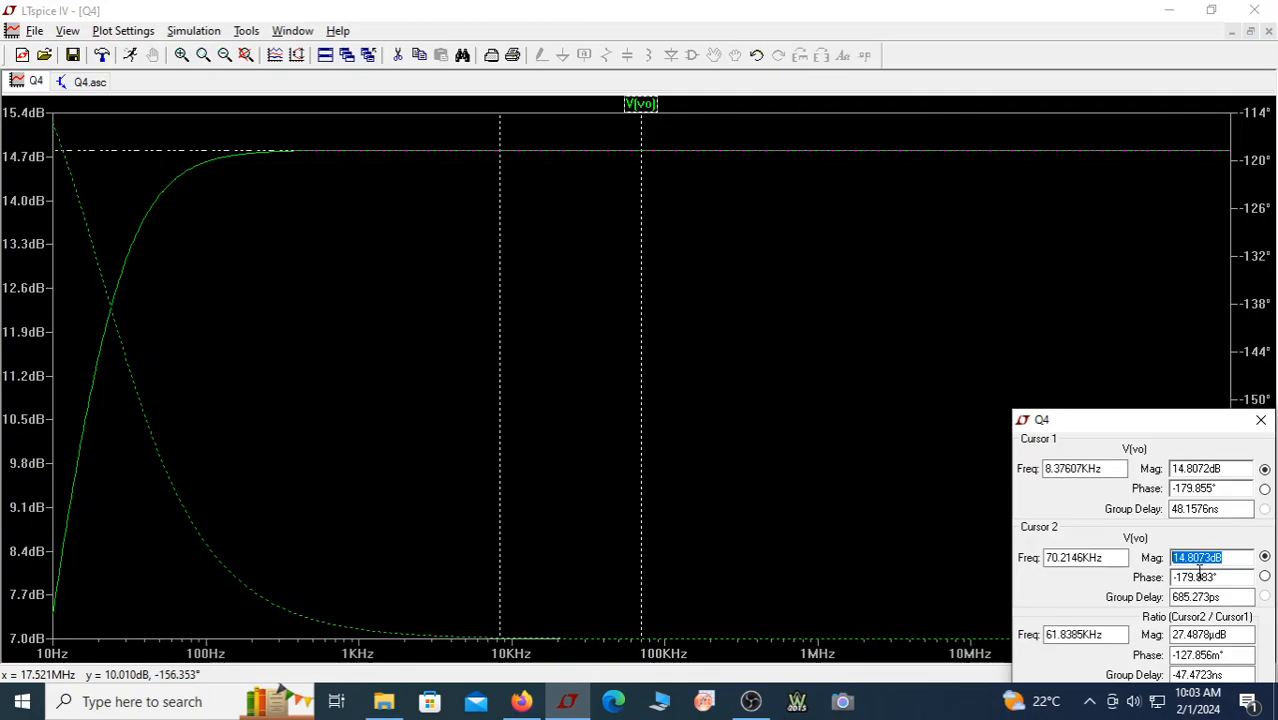
left_click(1172, 12)
left_click(1172, 12)
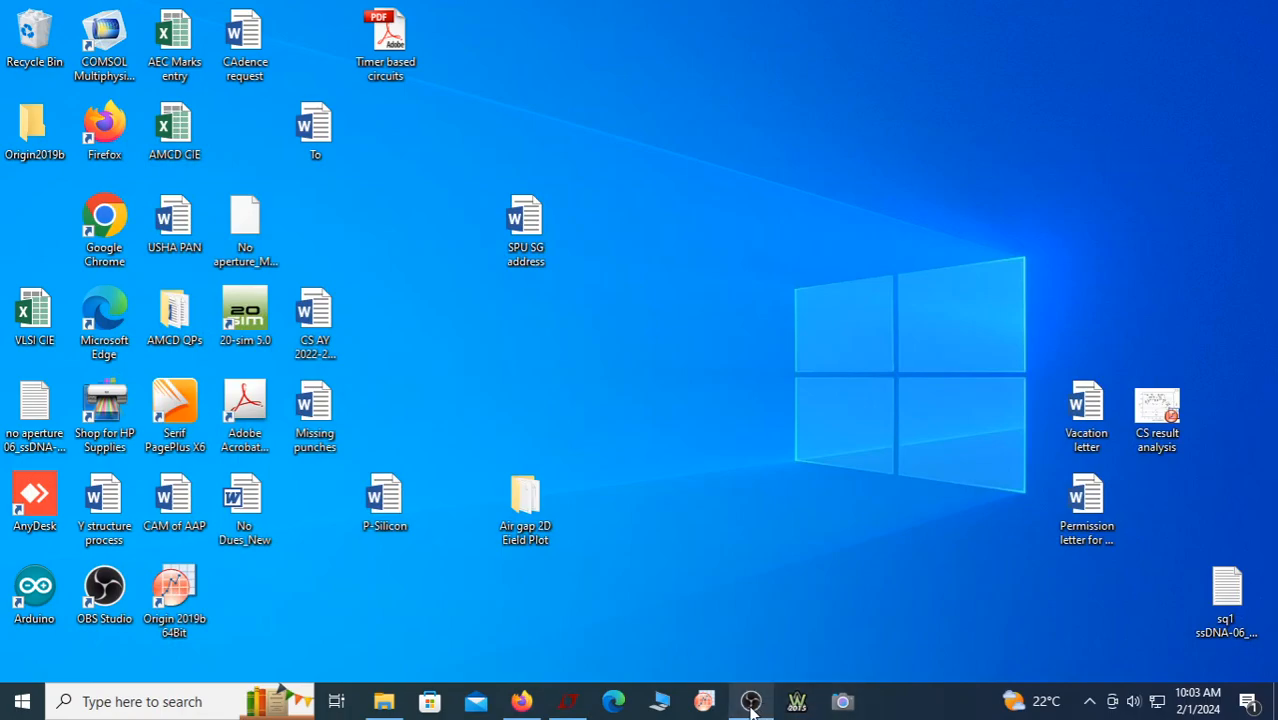
left_click(564, 701)
Tile the plot and schematic windows and add the comment "10^(14.8/20)=5.49" in the empty area beside the circuit
left_click(324, 58)
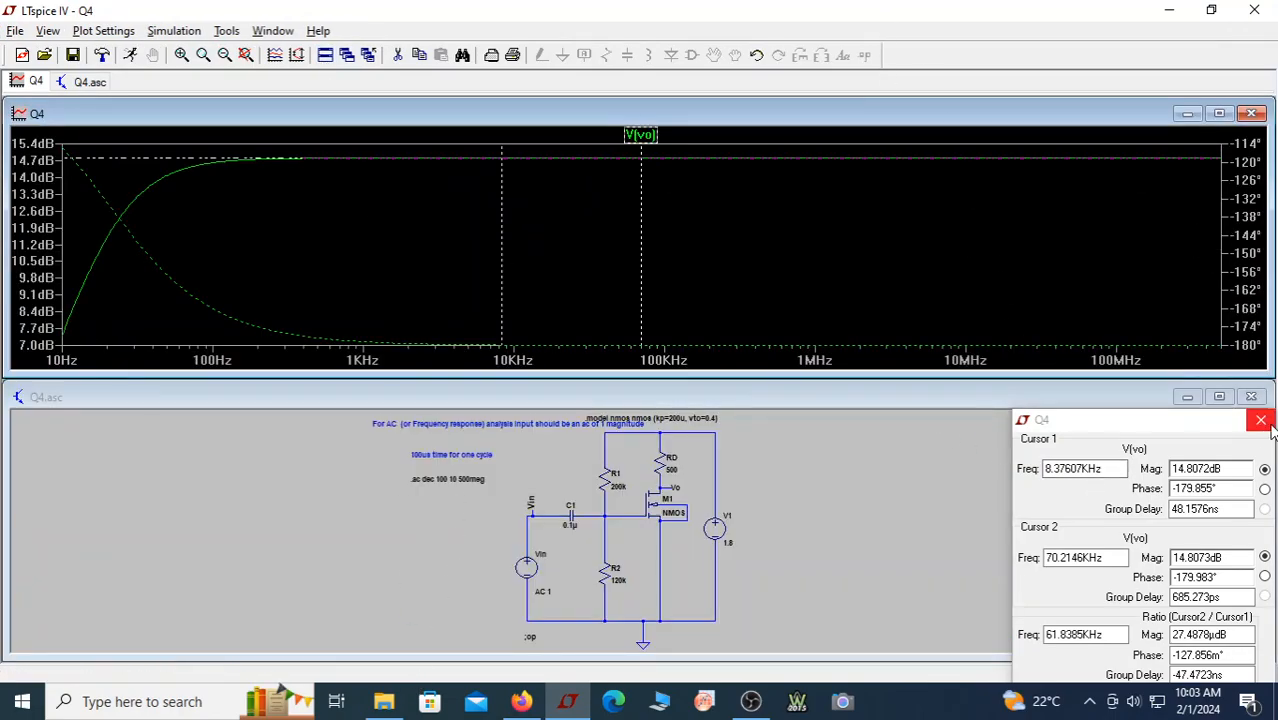
left_click(964, 496)
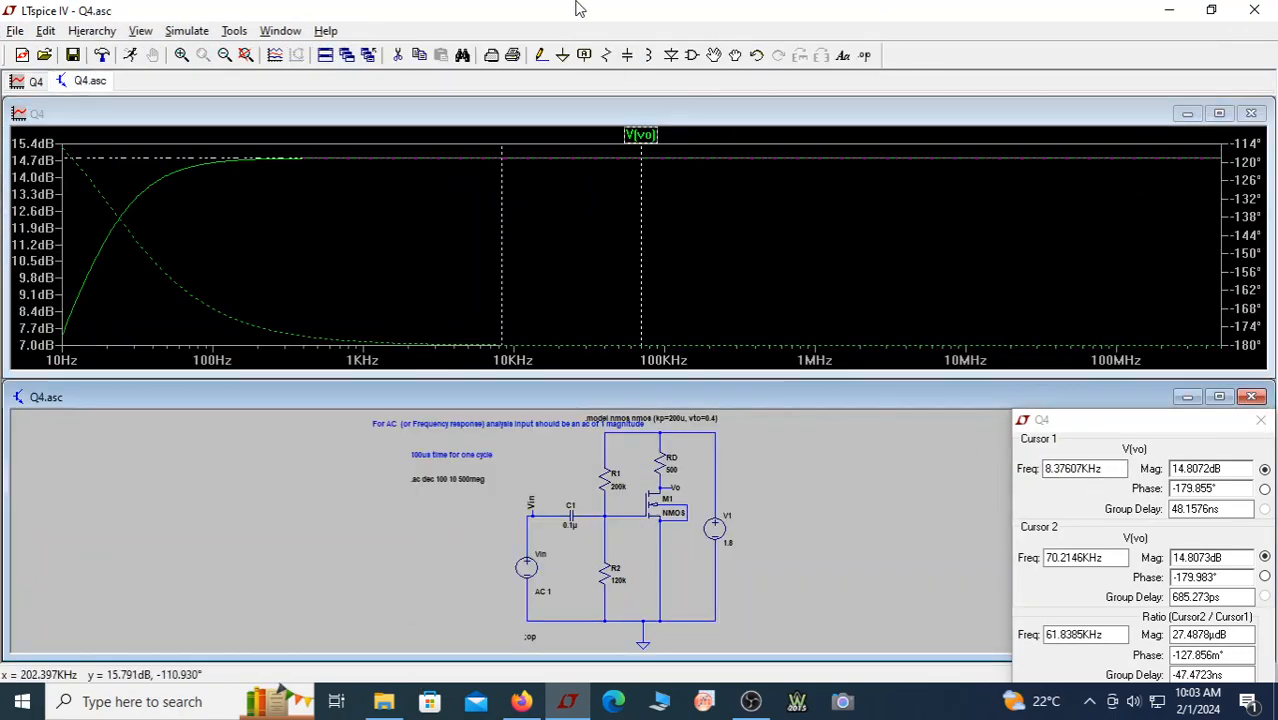
left_click(843, 55)
type("10^(14.8/20)=5.49")
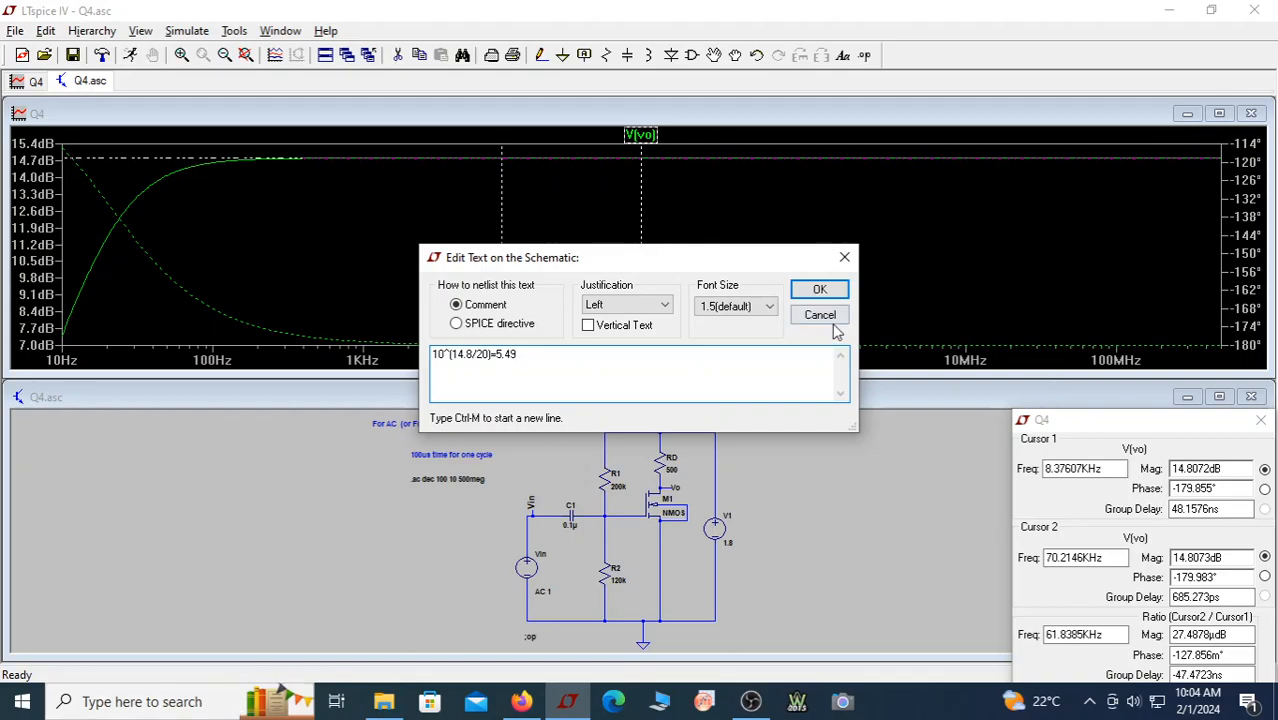
left_click(819, 290)
left_click(158, 488)
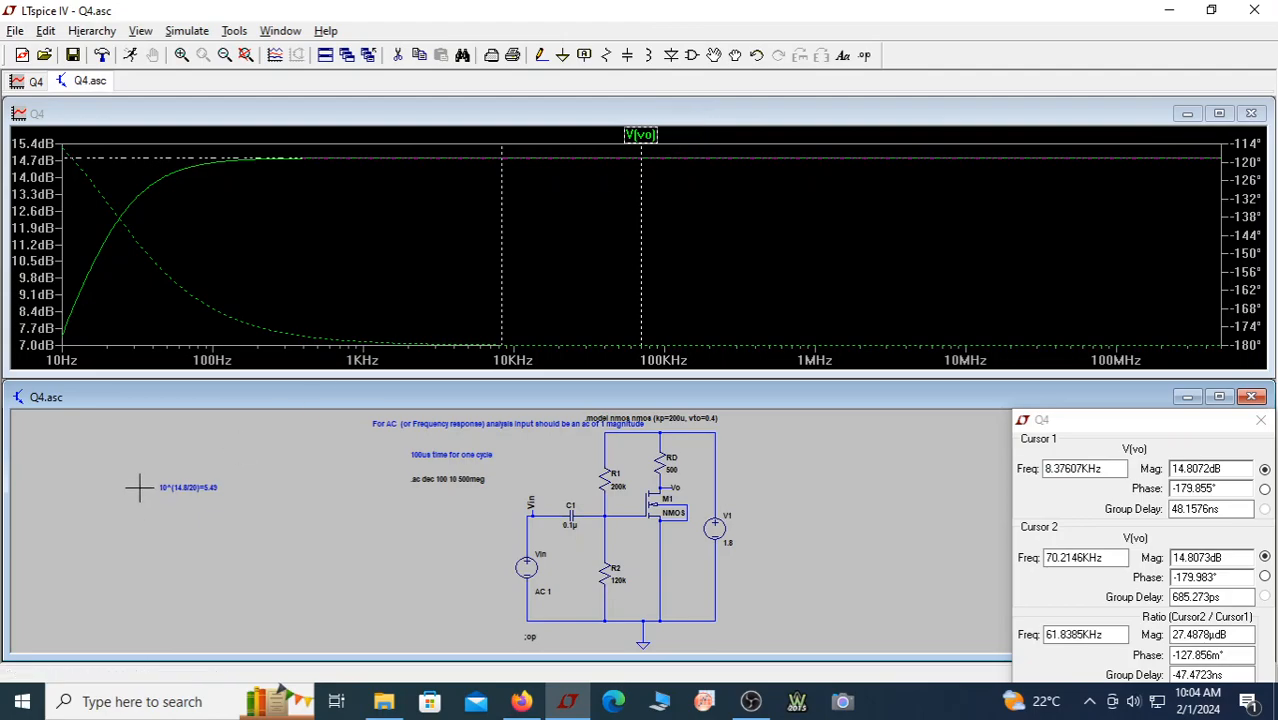
Enlarge the V(vo) plot and move cursor 1 to the lower cutoff at about 21 Hz, roughly 3 dB below midband
double_click(785, 120)
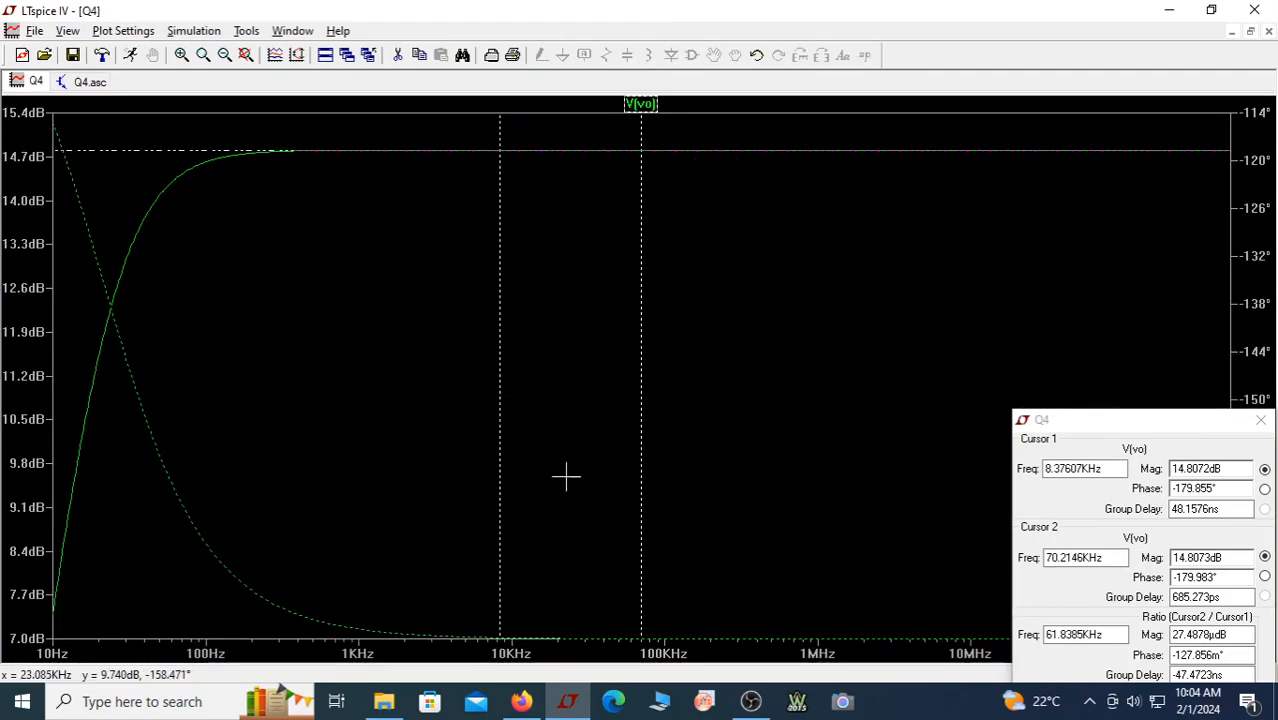
left_click(750, 701)
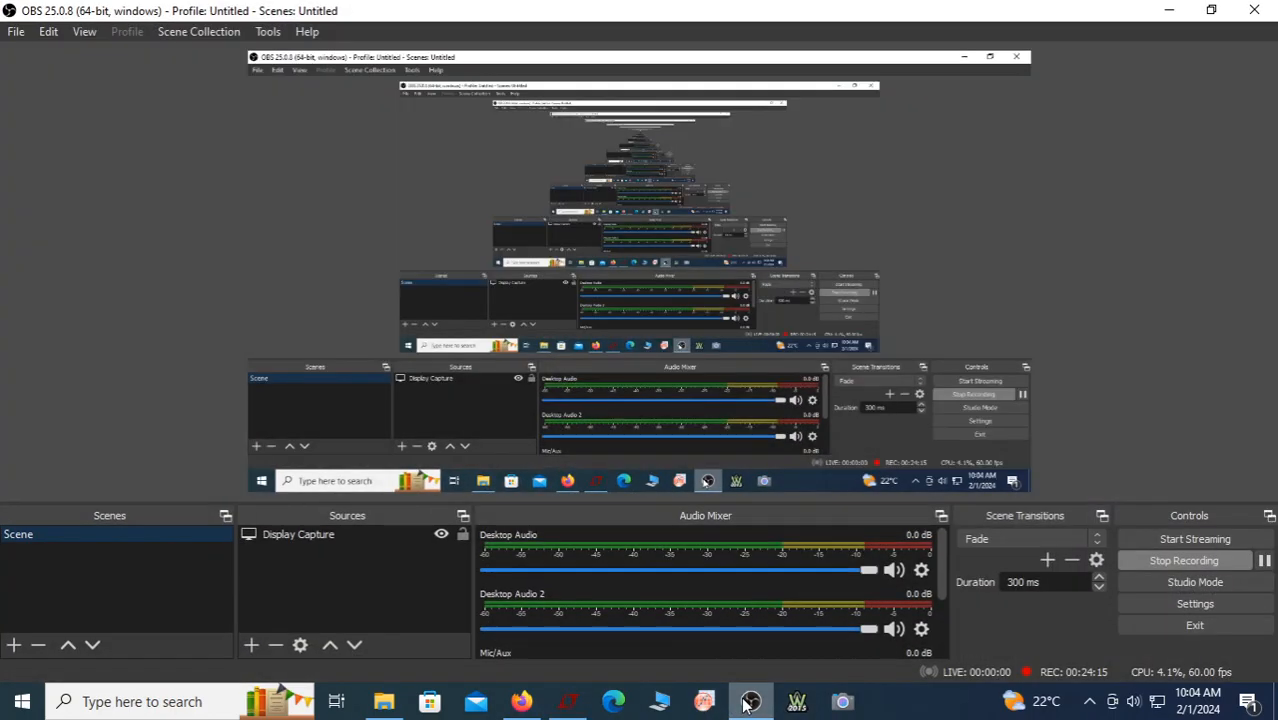
left_click(1172, 13)
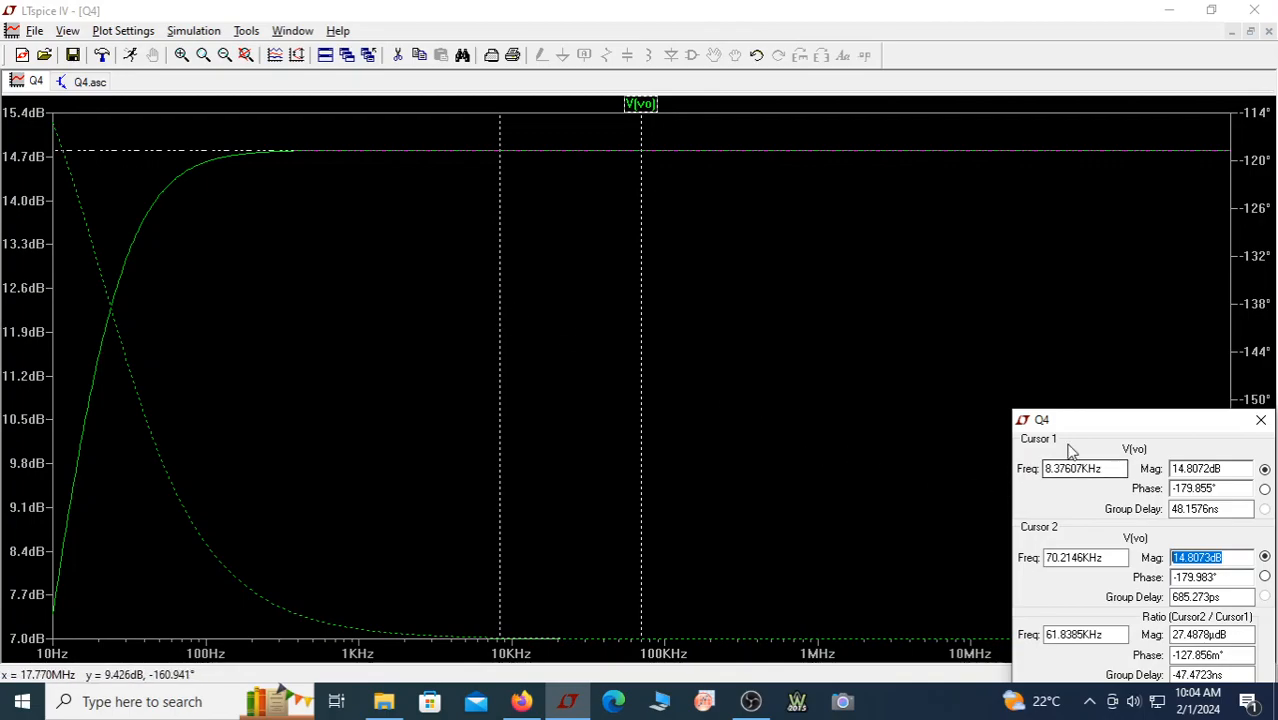
left_click_drag(1238, 635, 1183, 640)
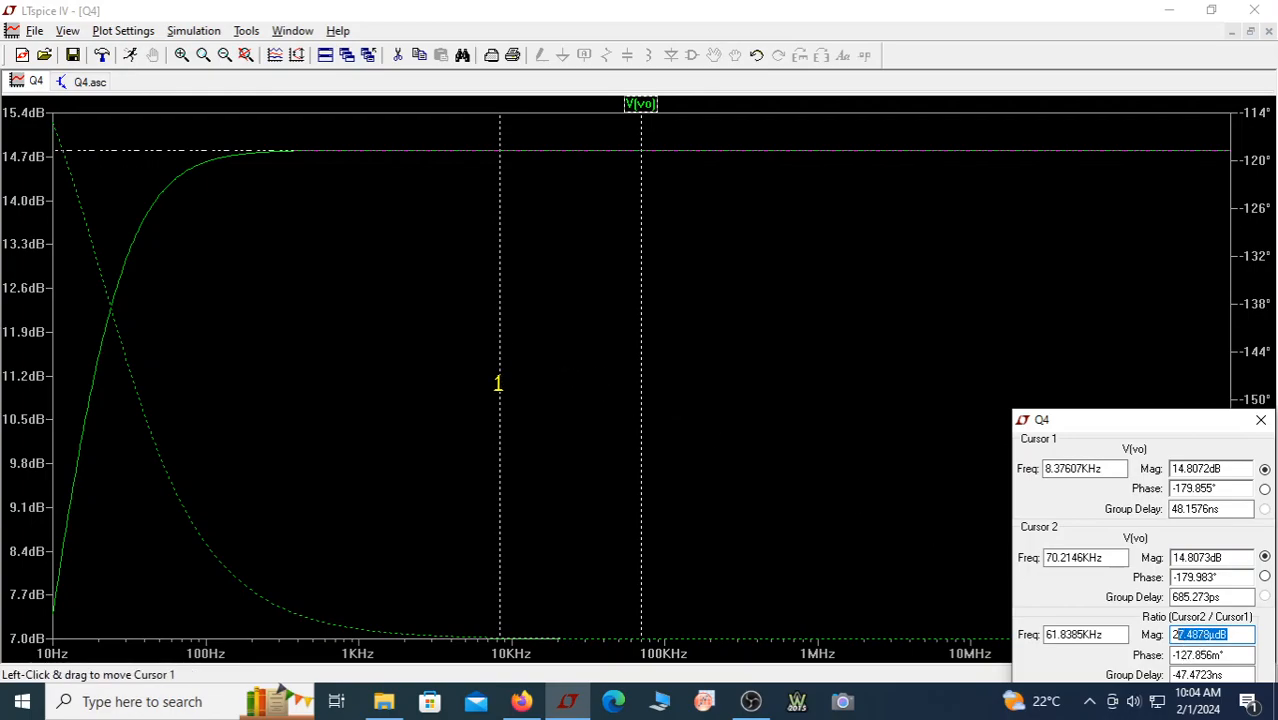
left_click_drag(498, 383, 102, 585)
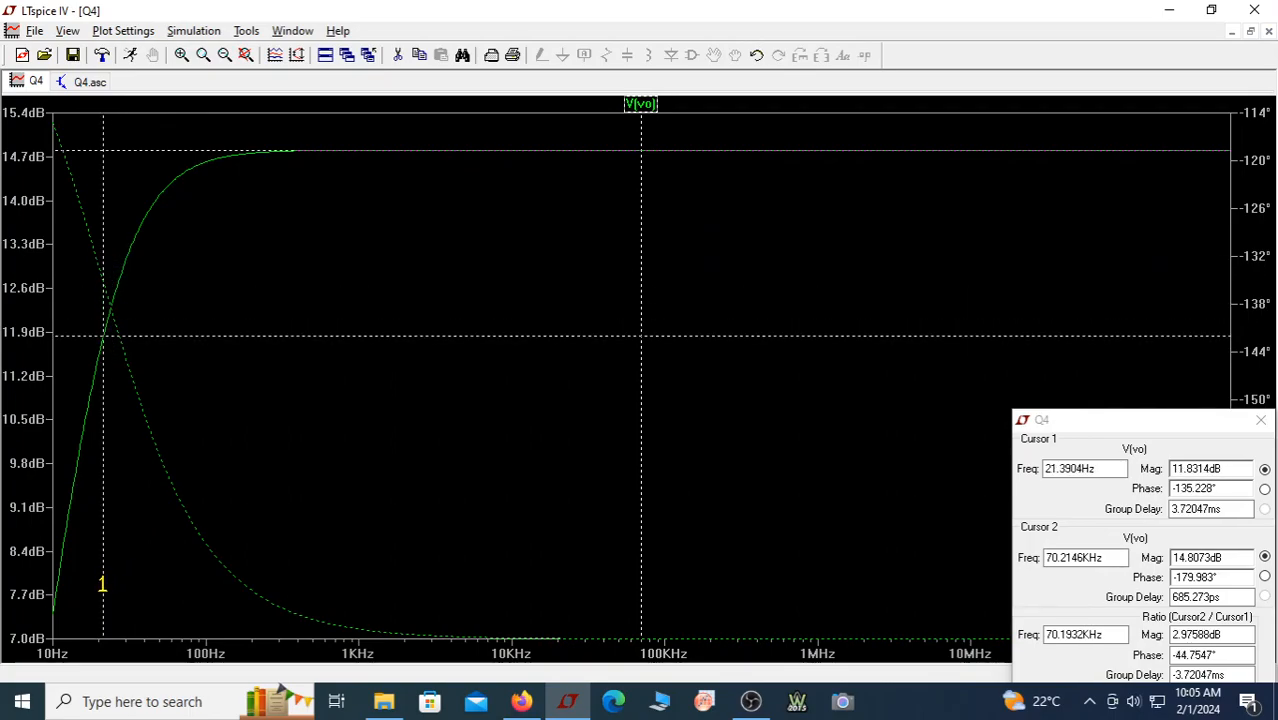
left_click_drag(102, 585, 101, 586)
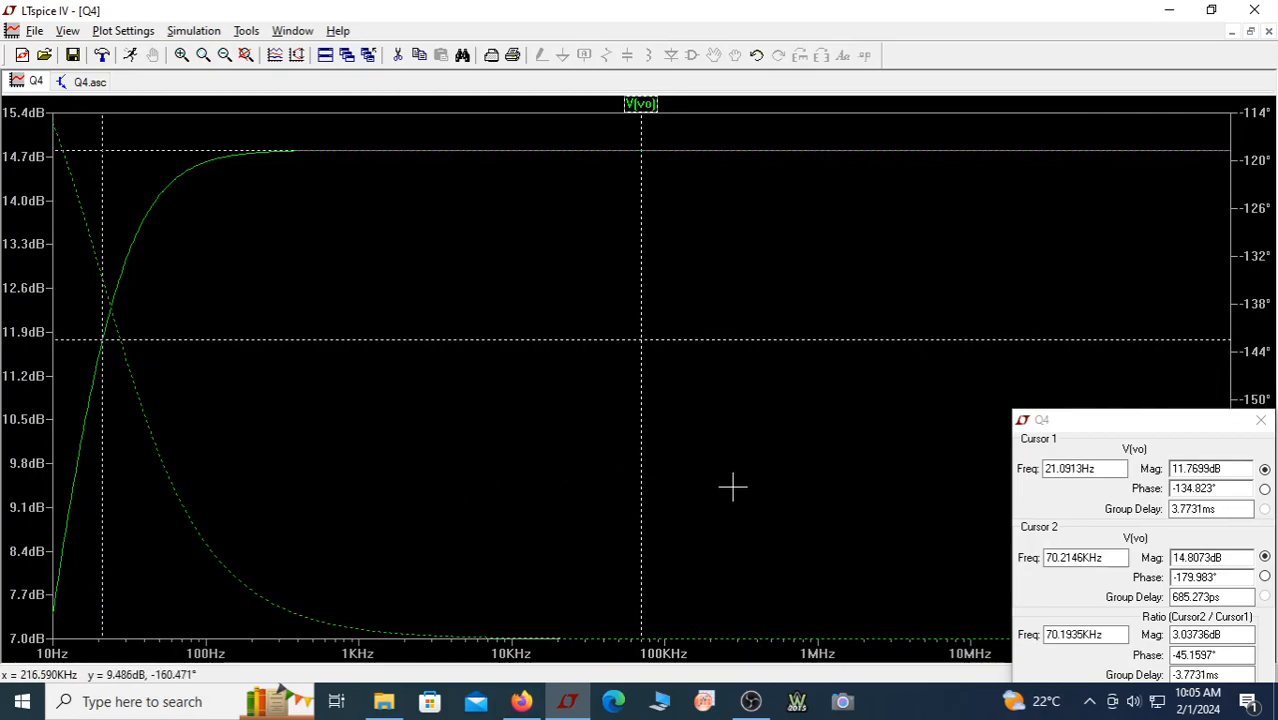
Read the magnitude ratio between the two cursors and the lower cutoff frequency at cursor 1
left_click_drag(1224, 635, 1170, 636)
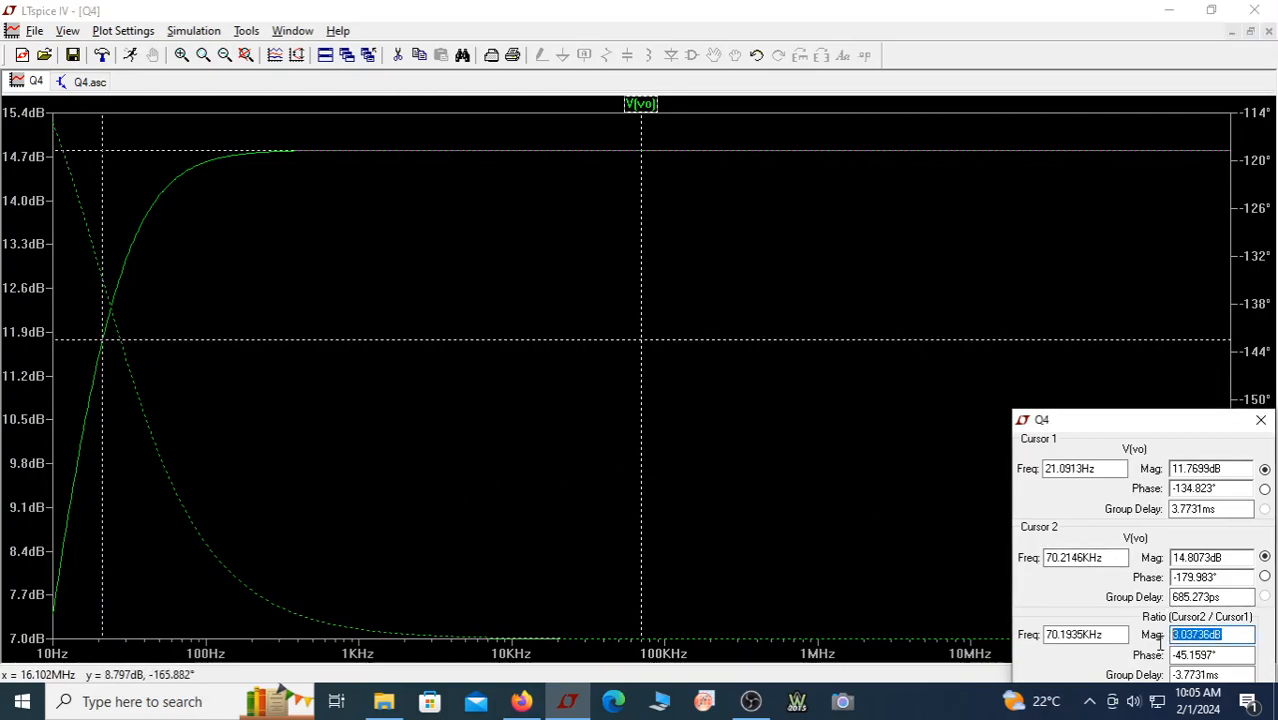
left_click_drag(1100, 468, 1061, 478)
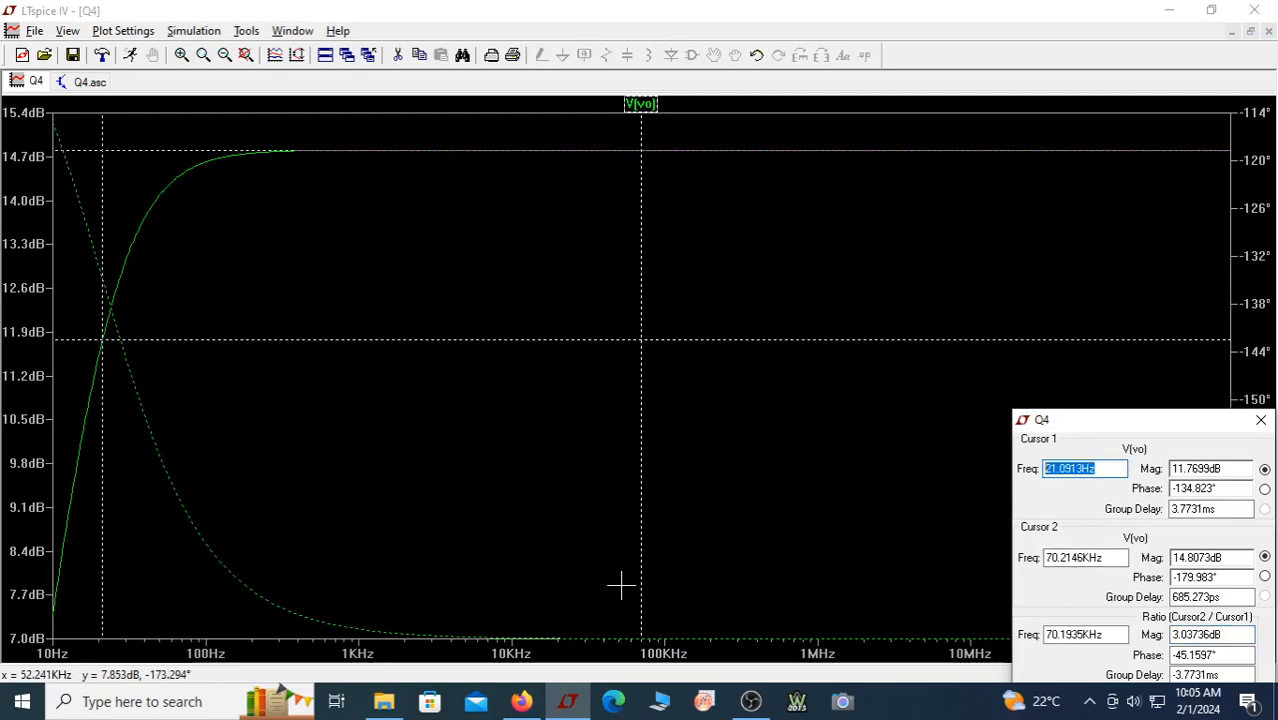
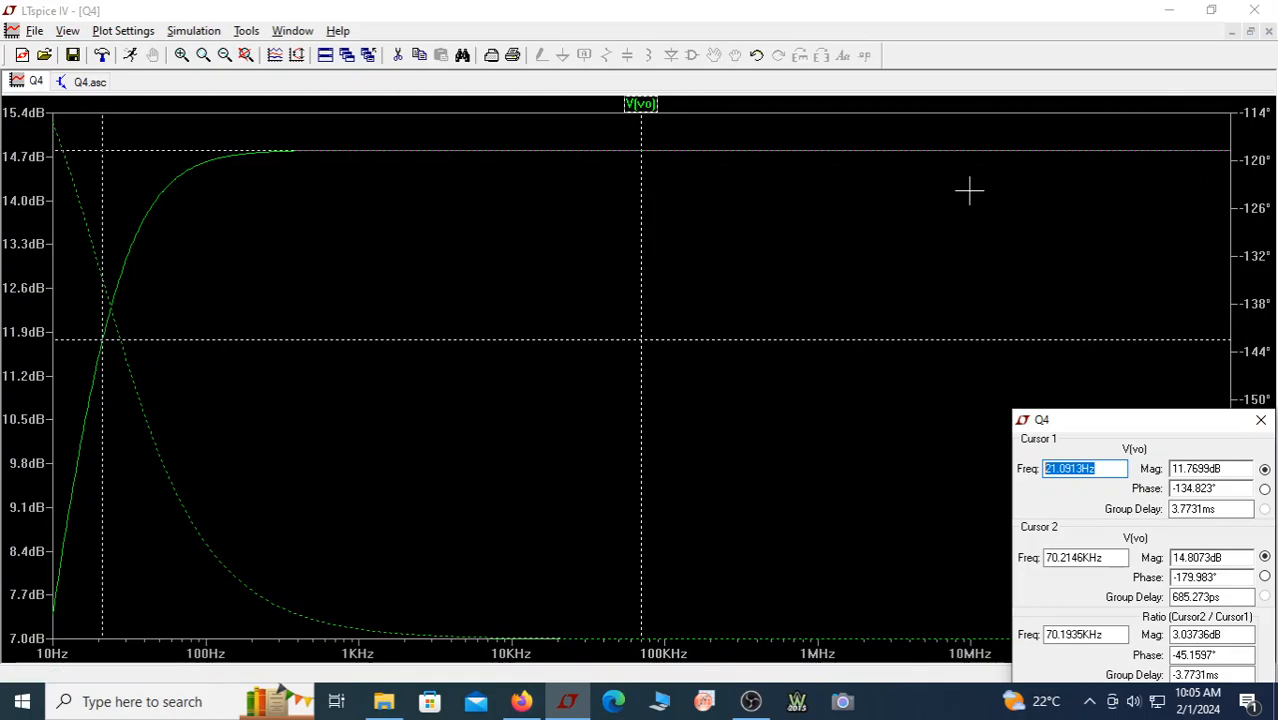
Add cgdo=200n and cgso=200n to the NMOS .model directive, rerun the AC analysis and enlarge the V(vo) plot
left_click(327, 57)
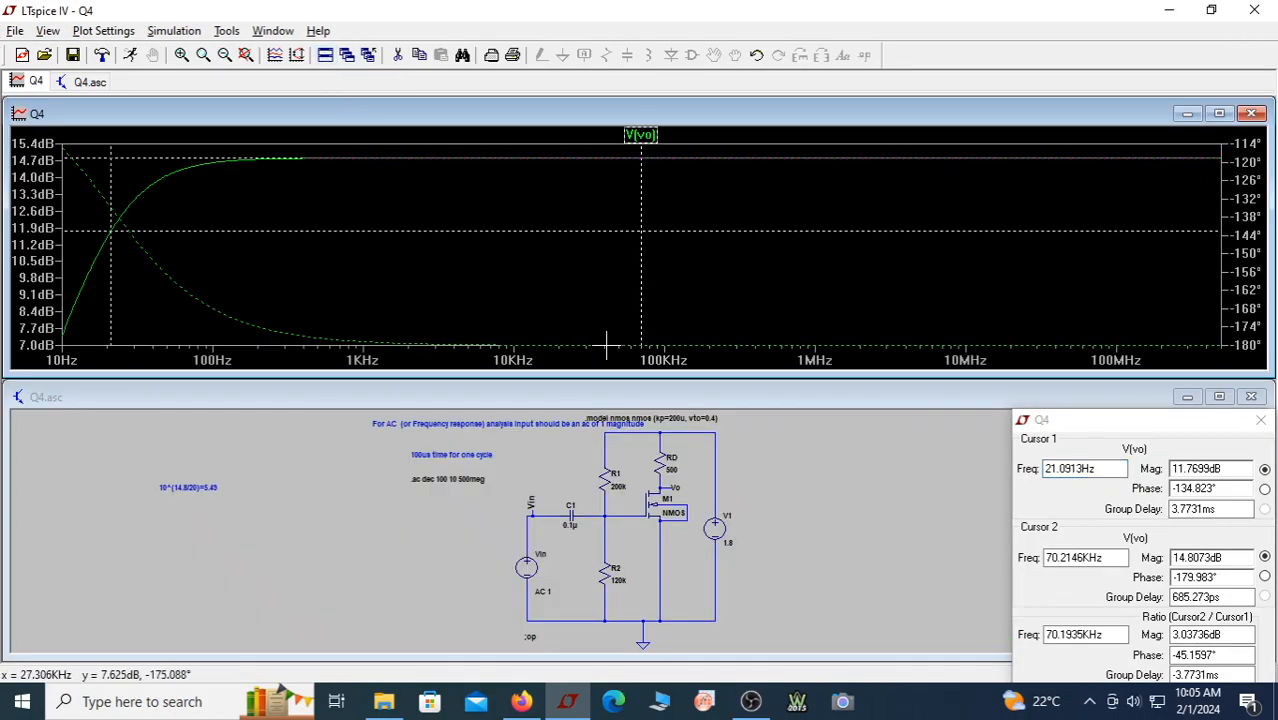
double_click(657, 390)
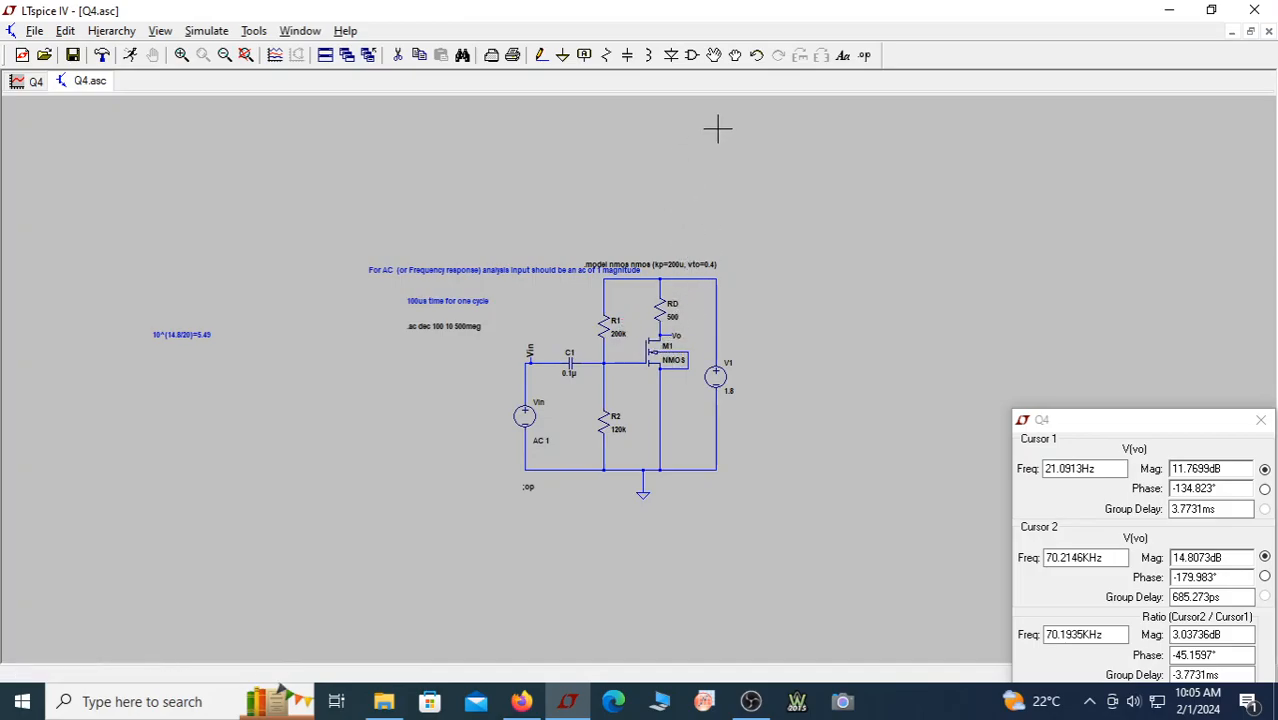
right_click(701, 266)
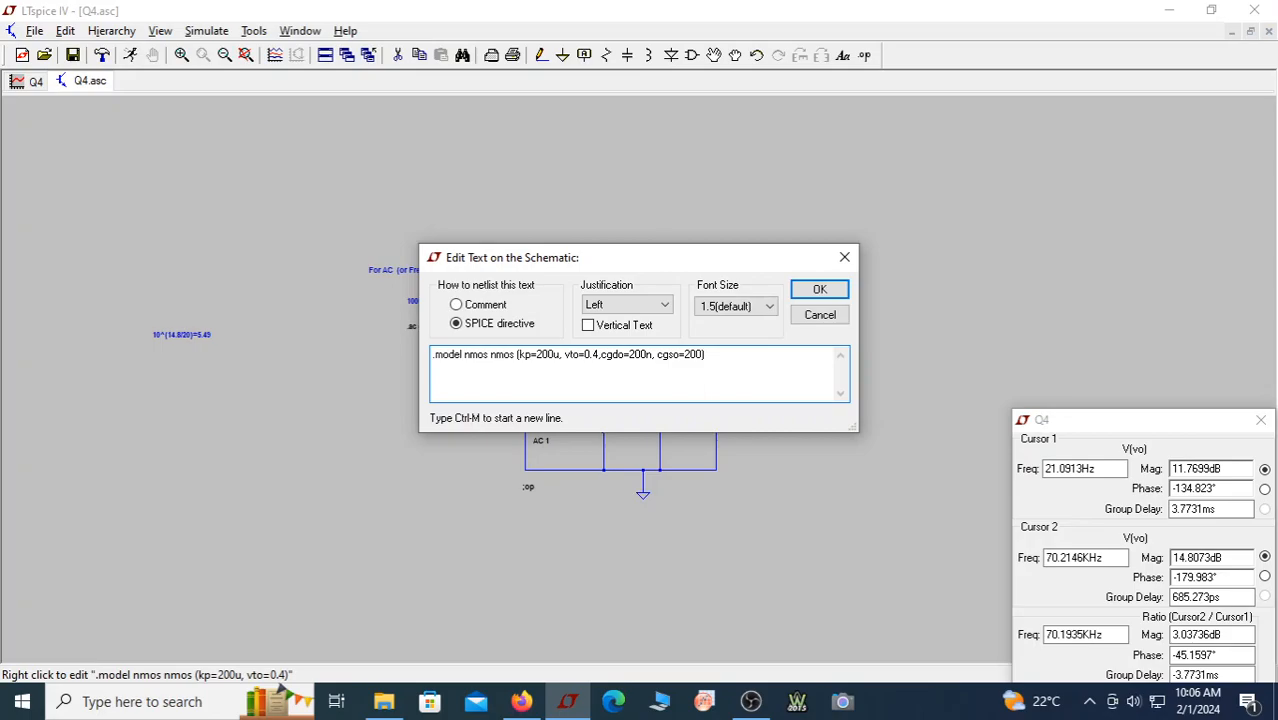
left_click(819, 290)
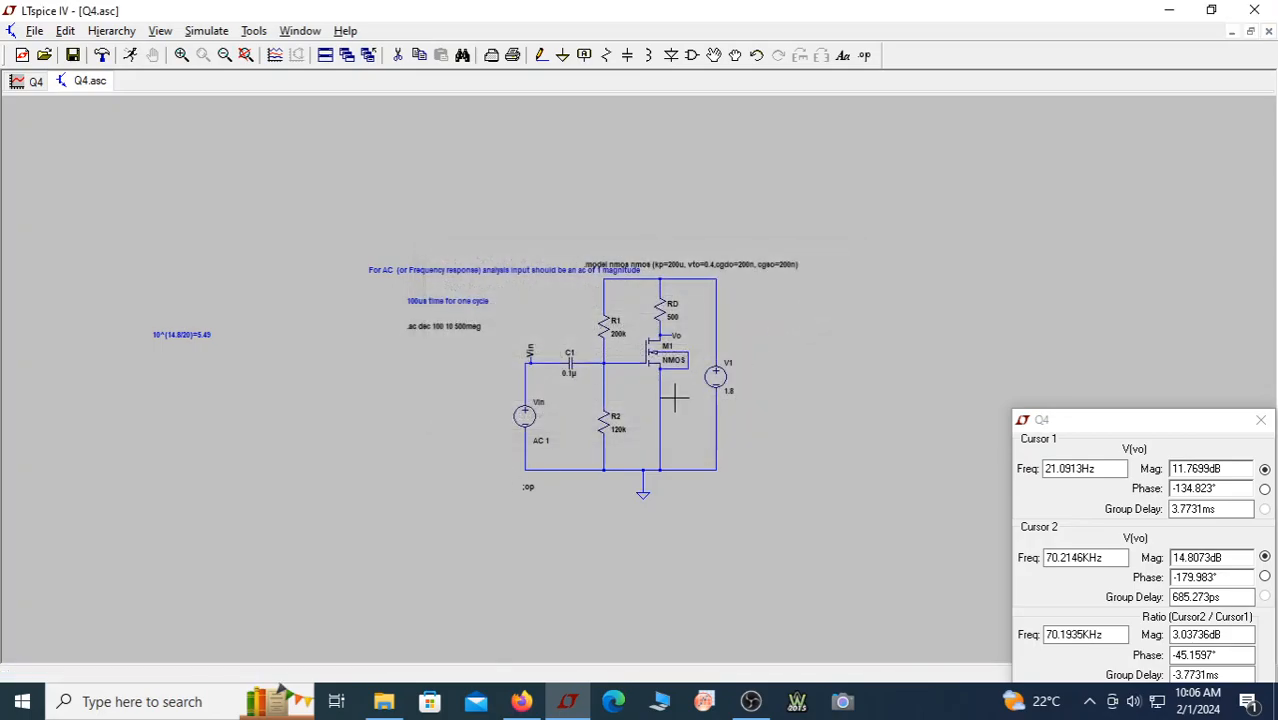
left_click(130, 56)
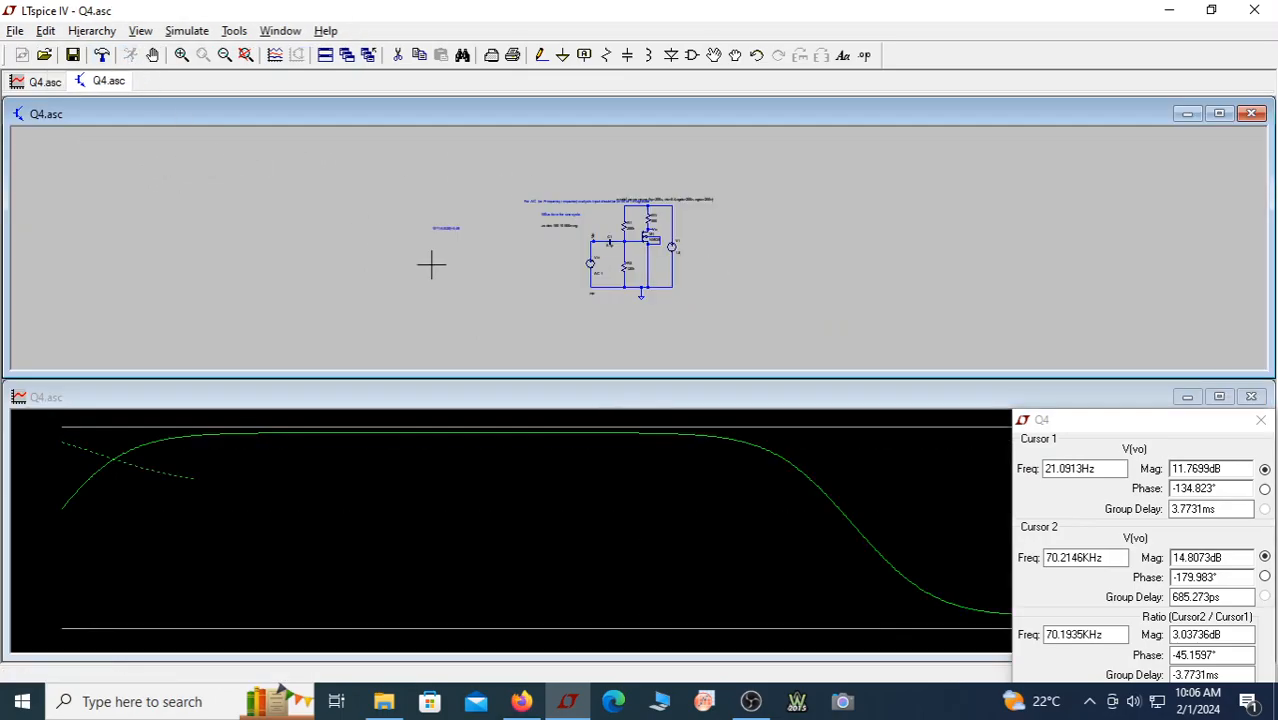
double_click(638, 397)
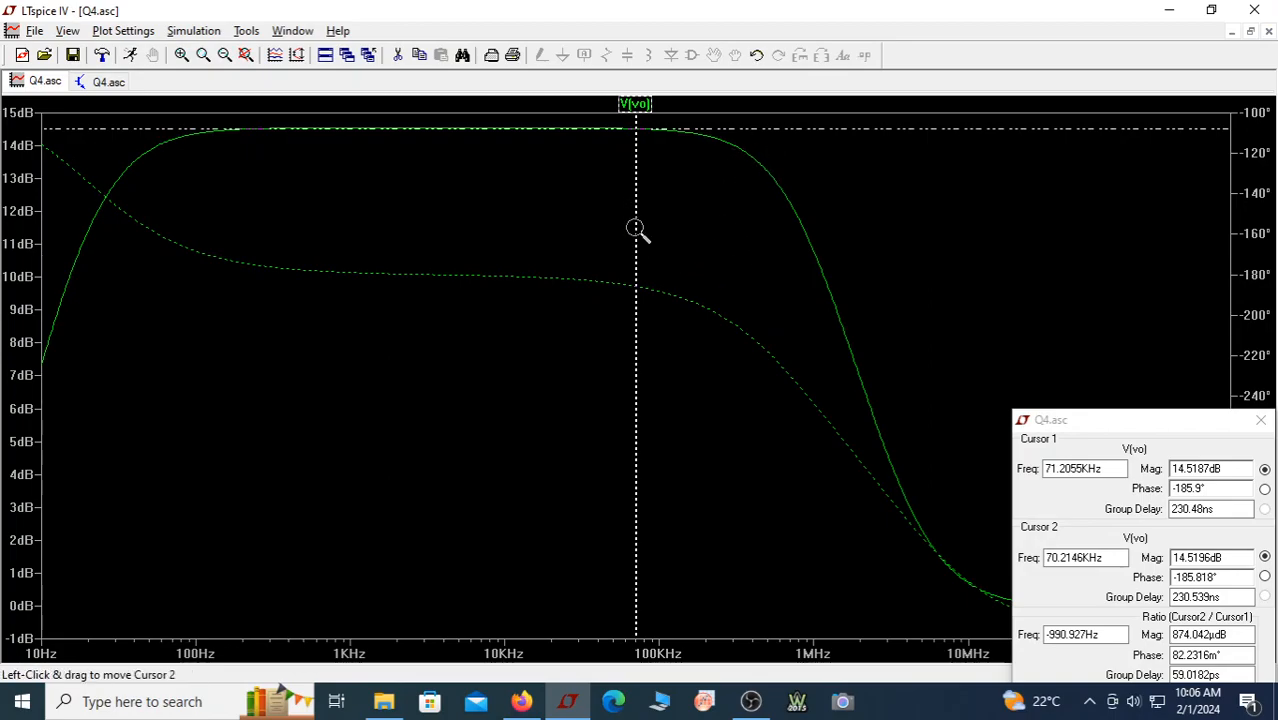
Place cursor 1 in the midband at about 2.65 kHz and cursor 2 at the upper cutoff near 853 kHz, roughly 3 dB lower
left_click_drag(633, 214, 415, 221)
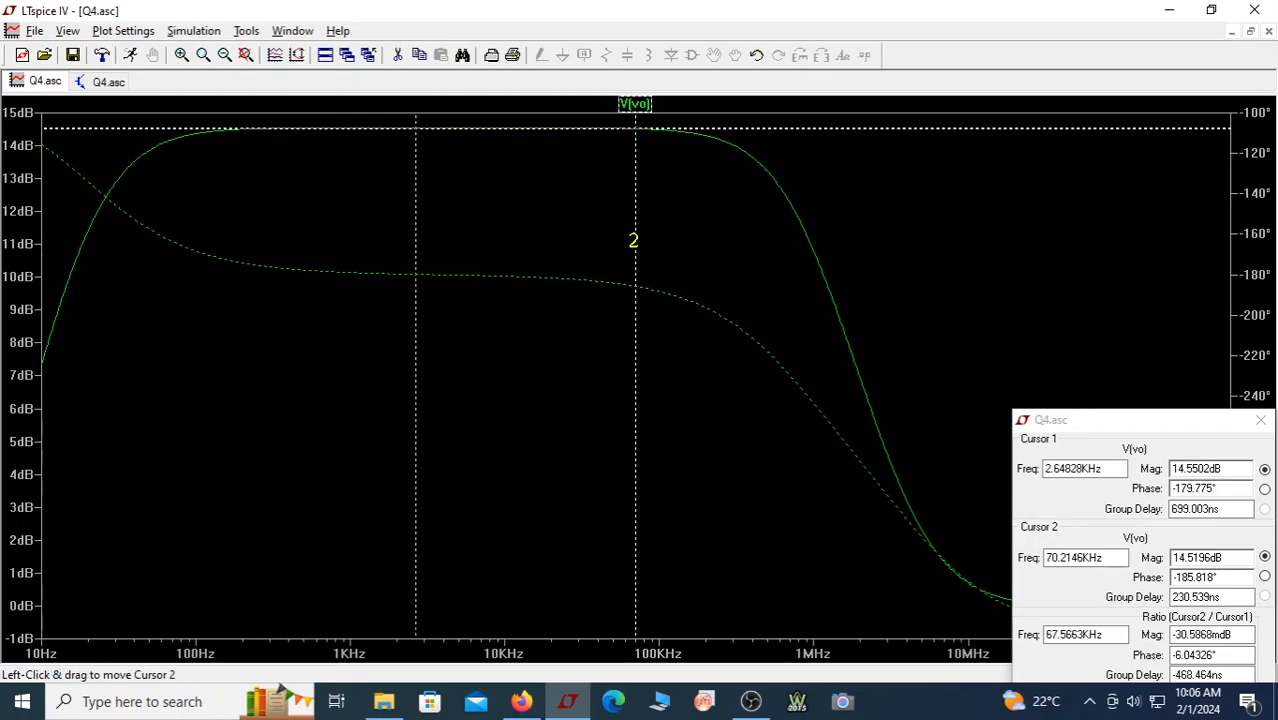
left_click_drag(636, 240, 736, 250)
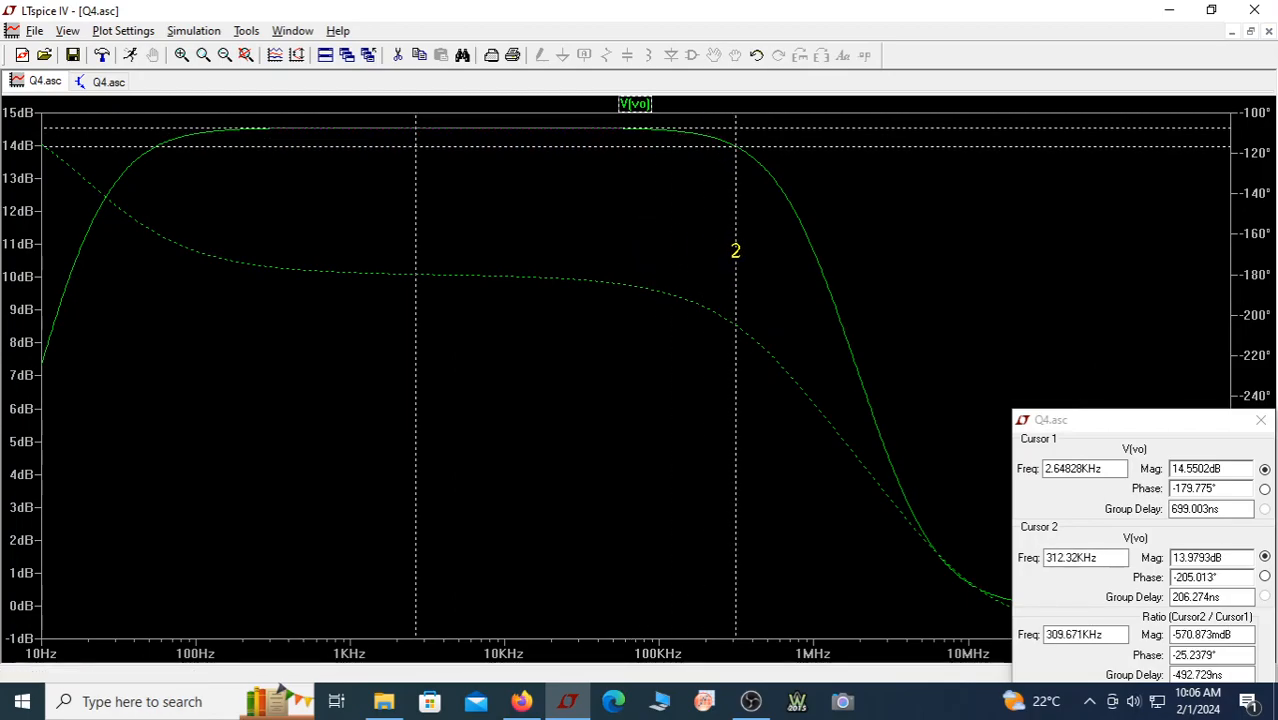
left_click_drag(1232, 634, 1196, 634)
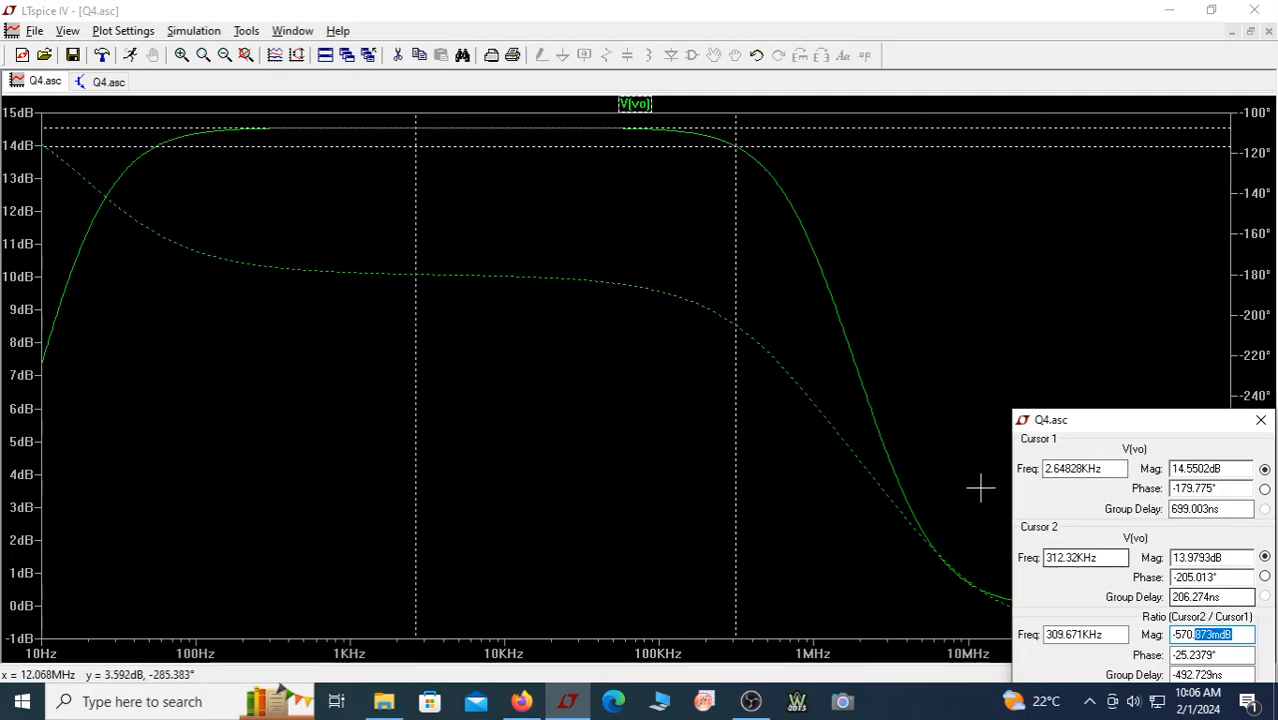
left_click_drag(737, 288, 802, 315)
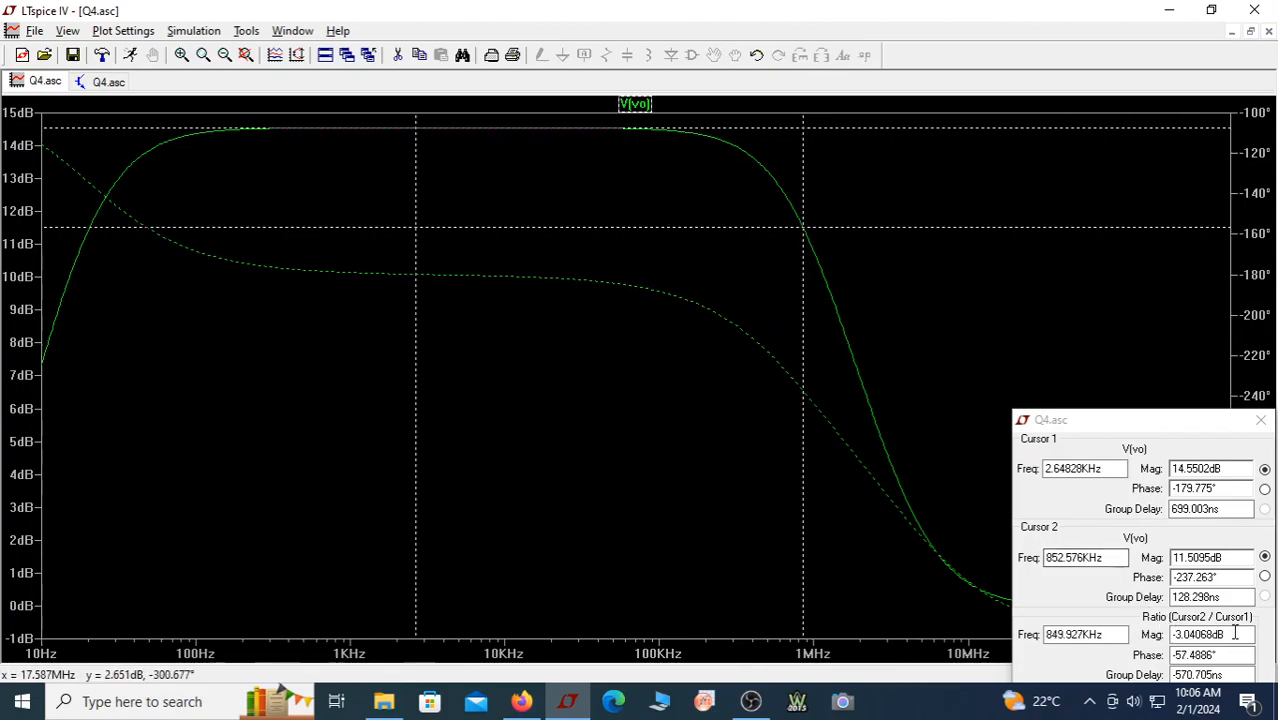
Read the magnitude ratio between the cursors, the upper cutoff frequency at cursor 2 and the midband gain at cursor 1
left_click_drag(1228, 634, 1183, 636)
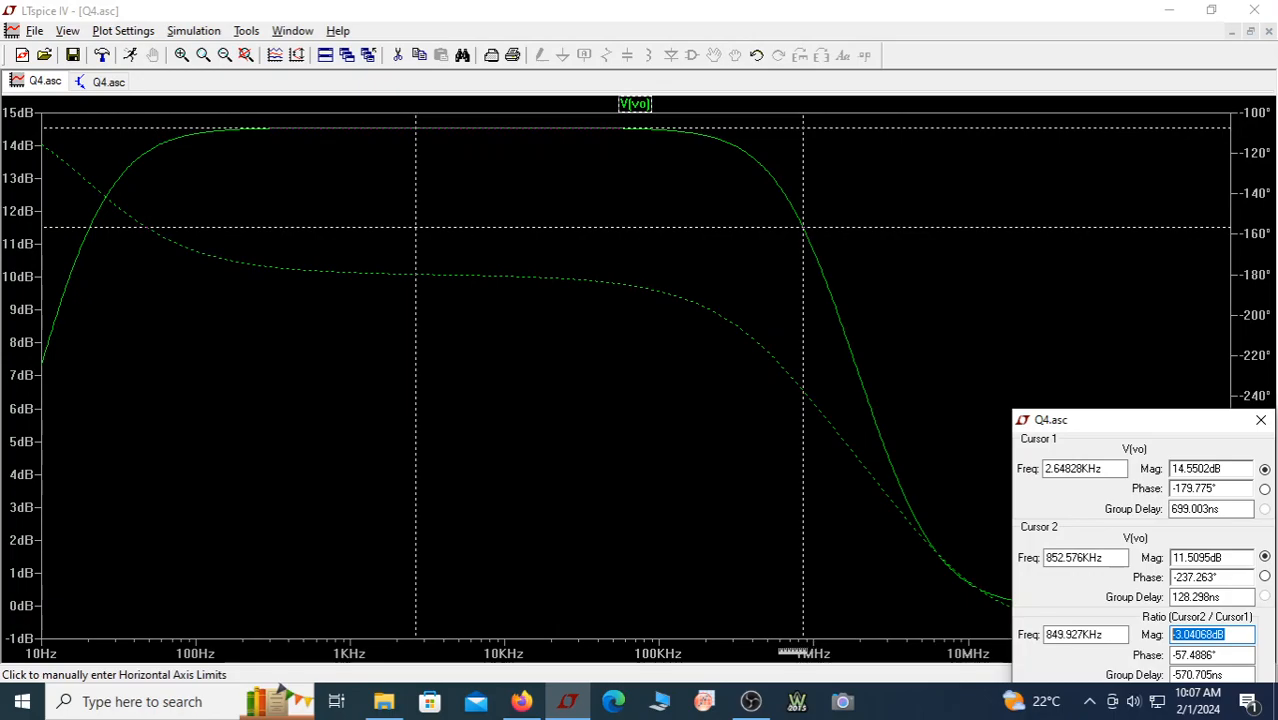
left_click(1105, 557)
left_click_drag(1105, 557, 1046, 565)
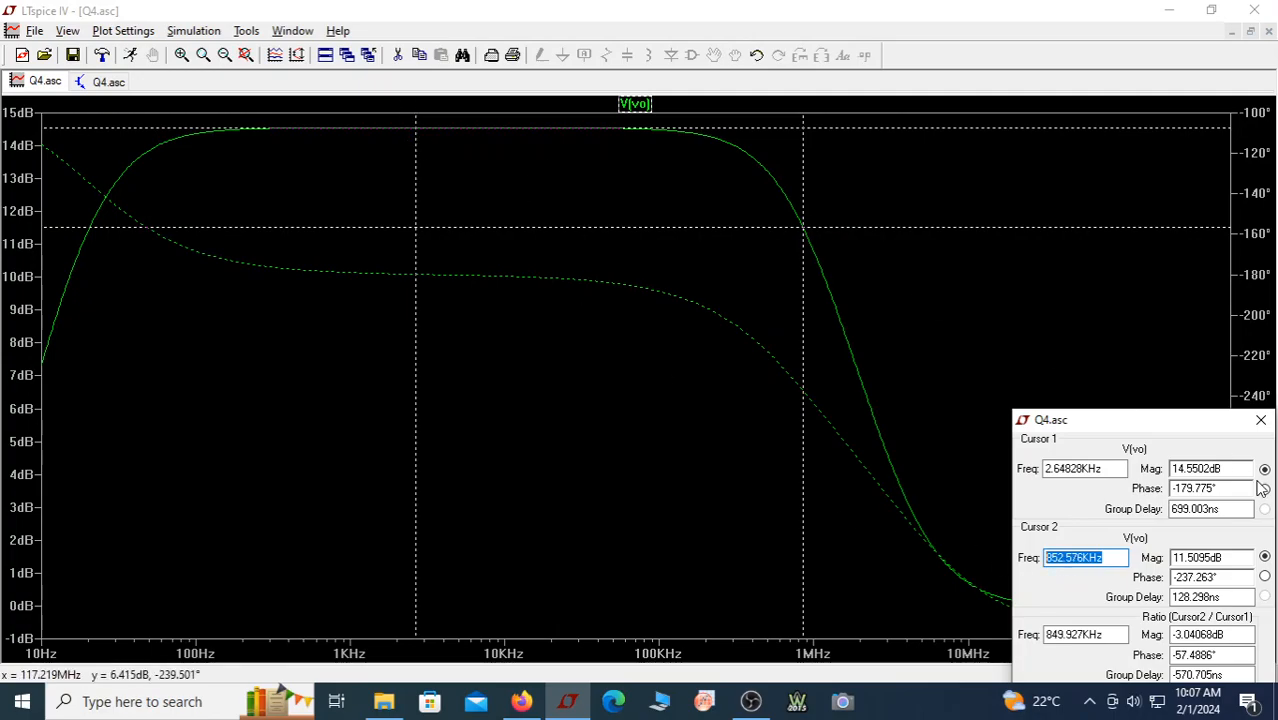
left_click_drag(1222, 470, 1184, 470)
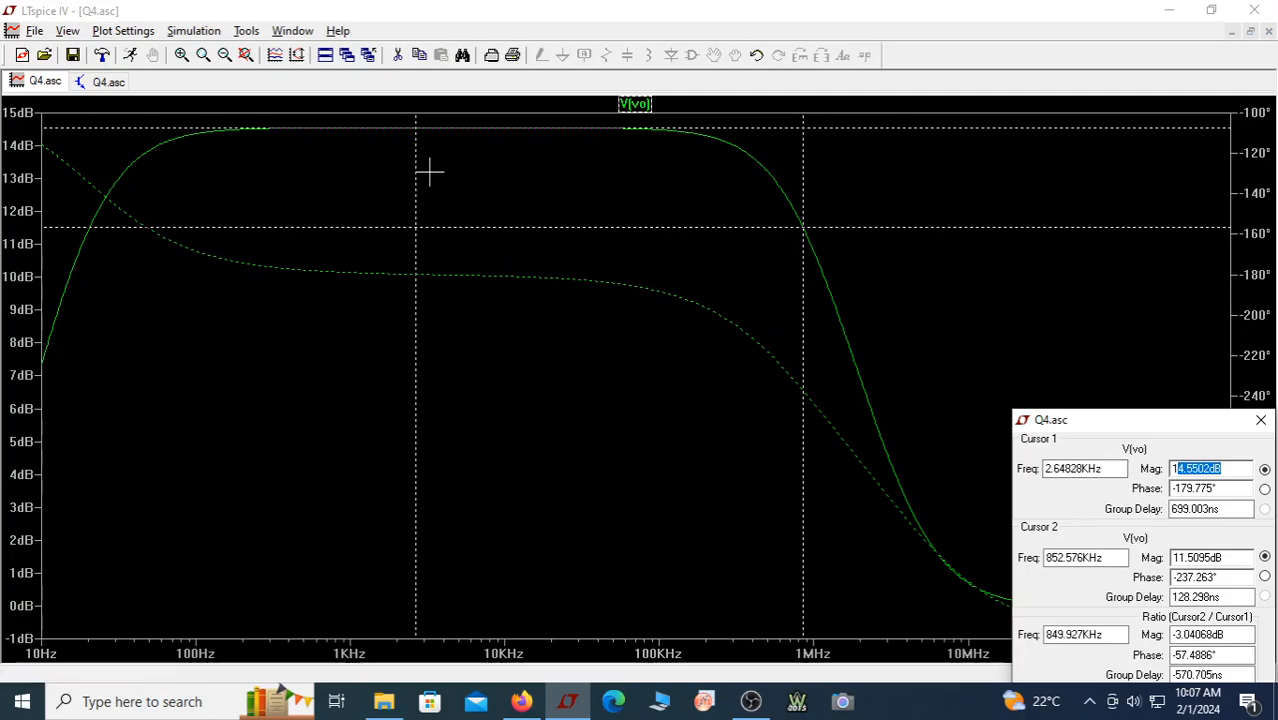
Enlarge the schematic and stack the three comments and the .ac directive in the empty area to the upper left of the circuit
left_click(326, 56)
double_click(472, 400)
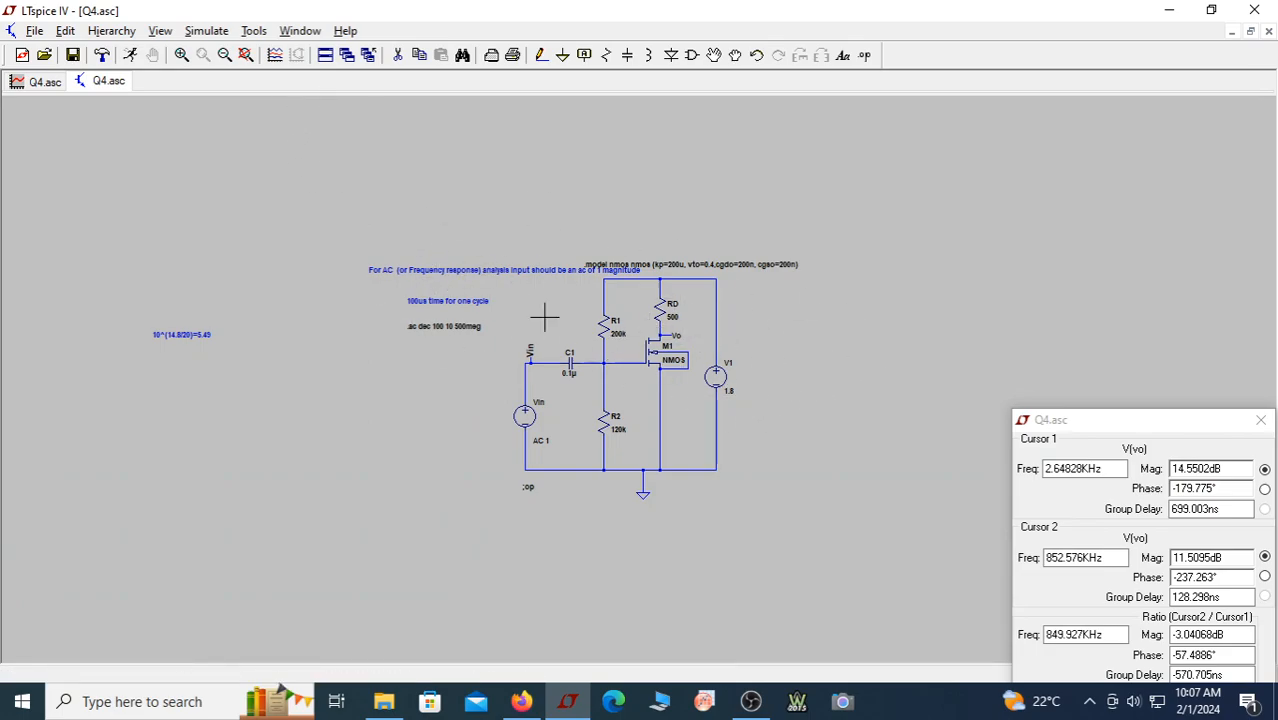
left_click(246, 56)
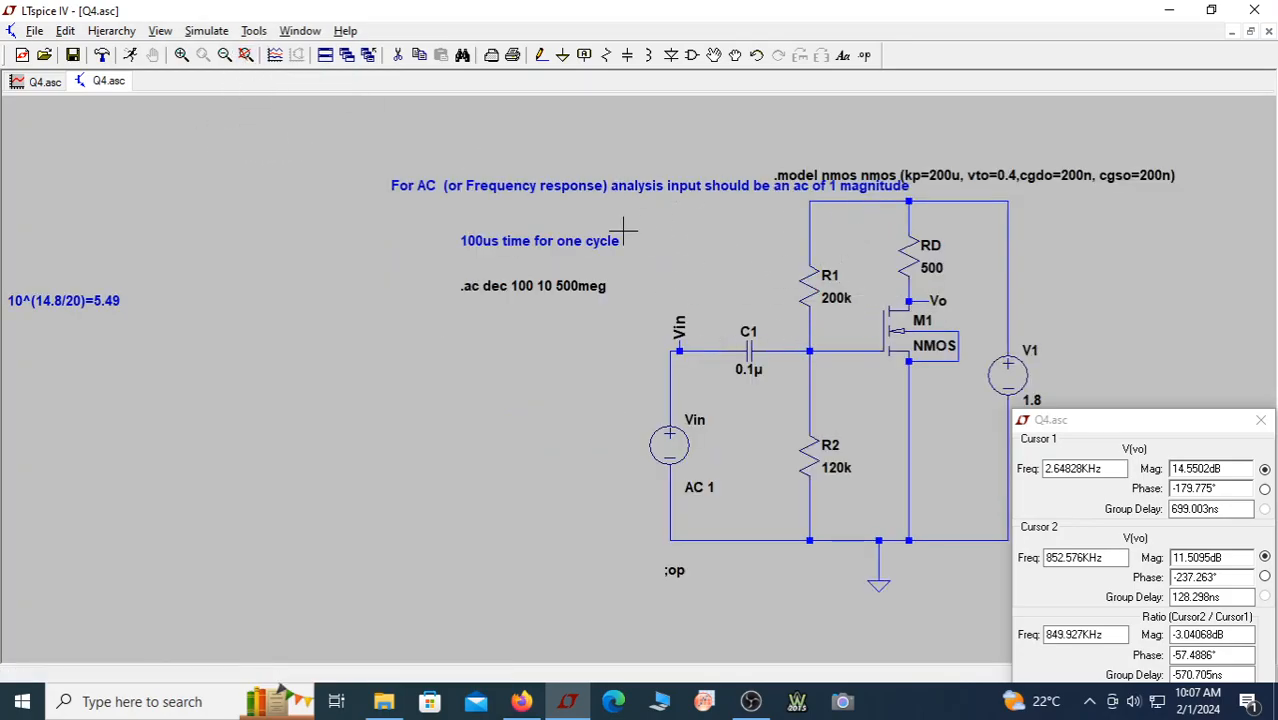
left_click(713, 55)
left_click(607, 190)
left_click(440, 135)
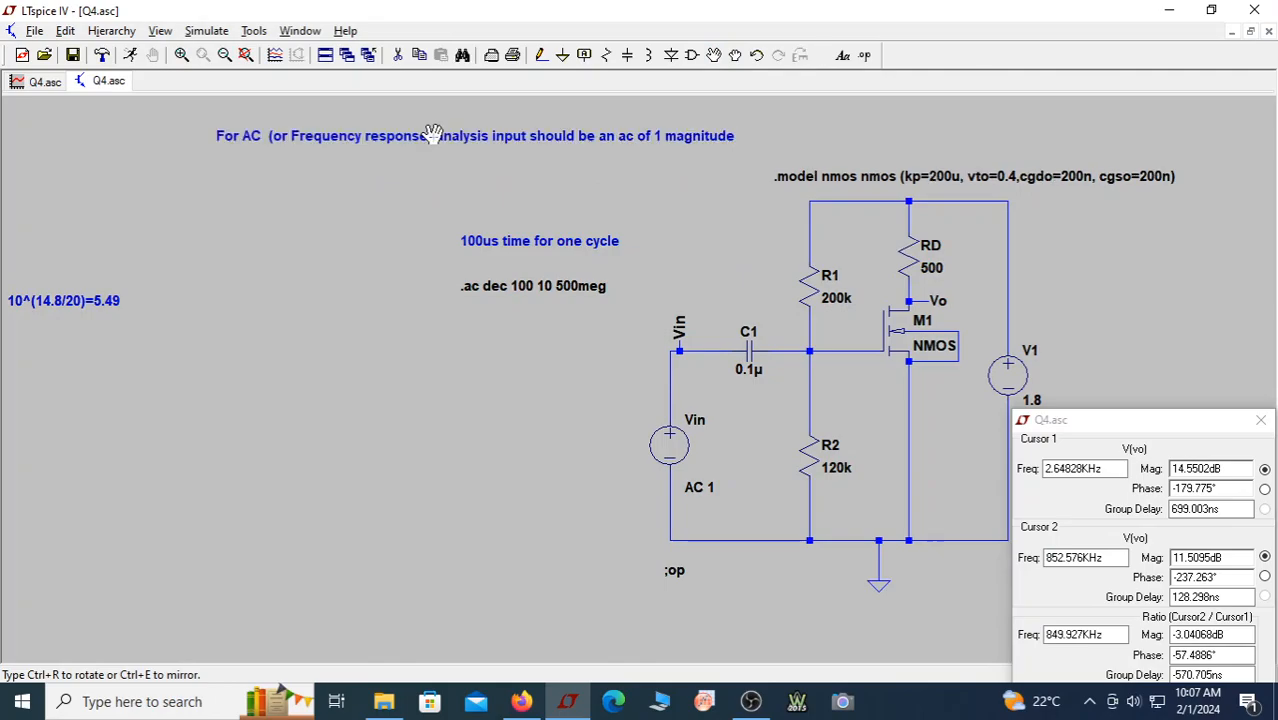
left_click(474, 240)
left_click(232, 161)
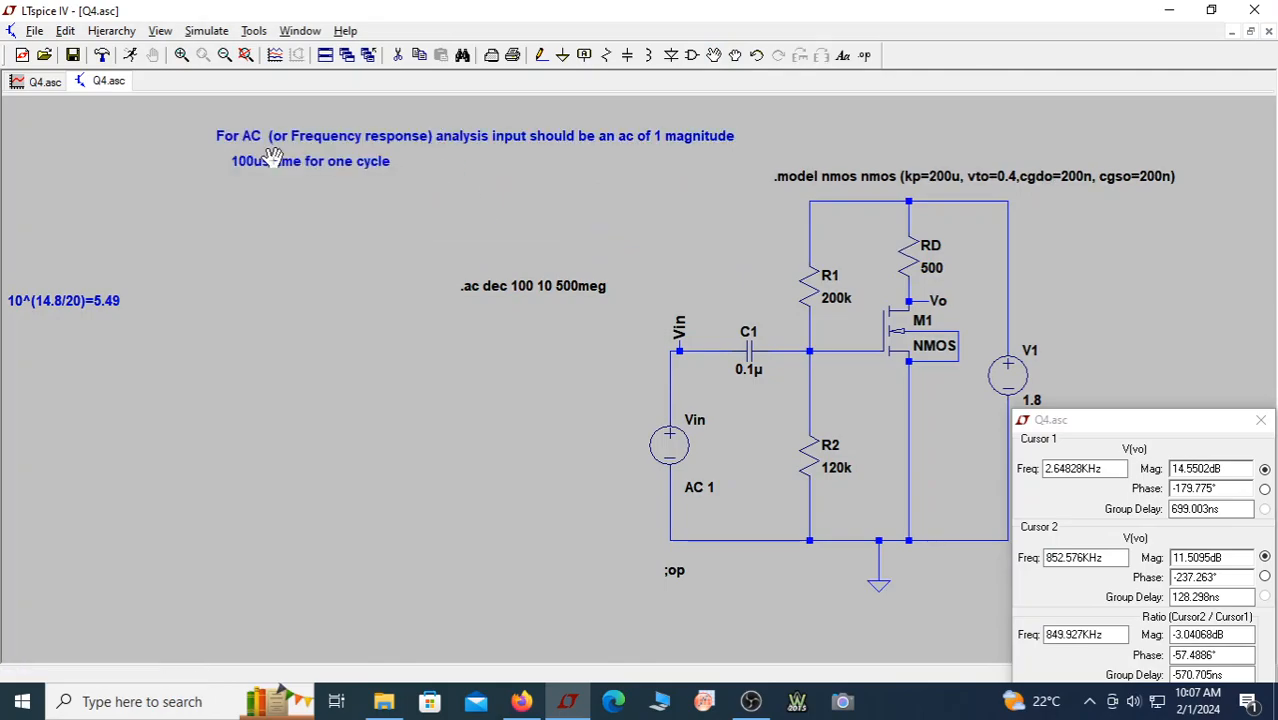
left_click(95, 300)
left_click(241, 185)
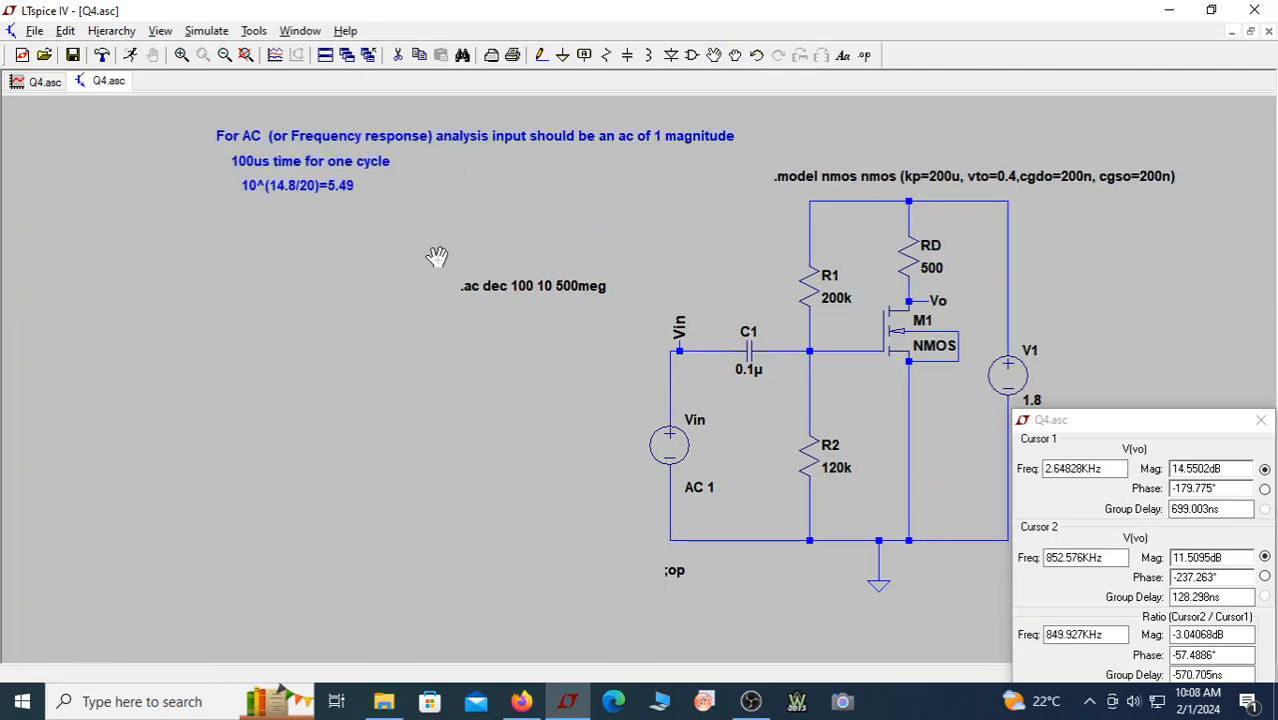
left_click(505, 285)
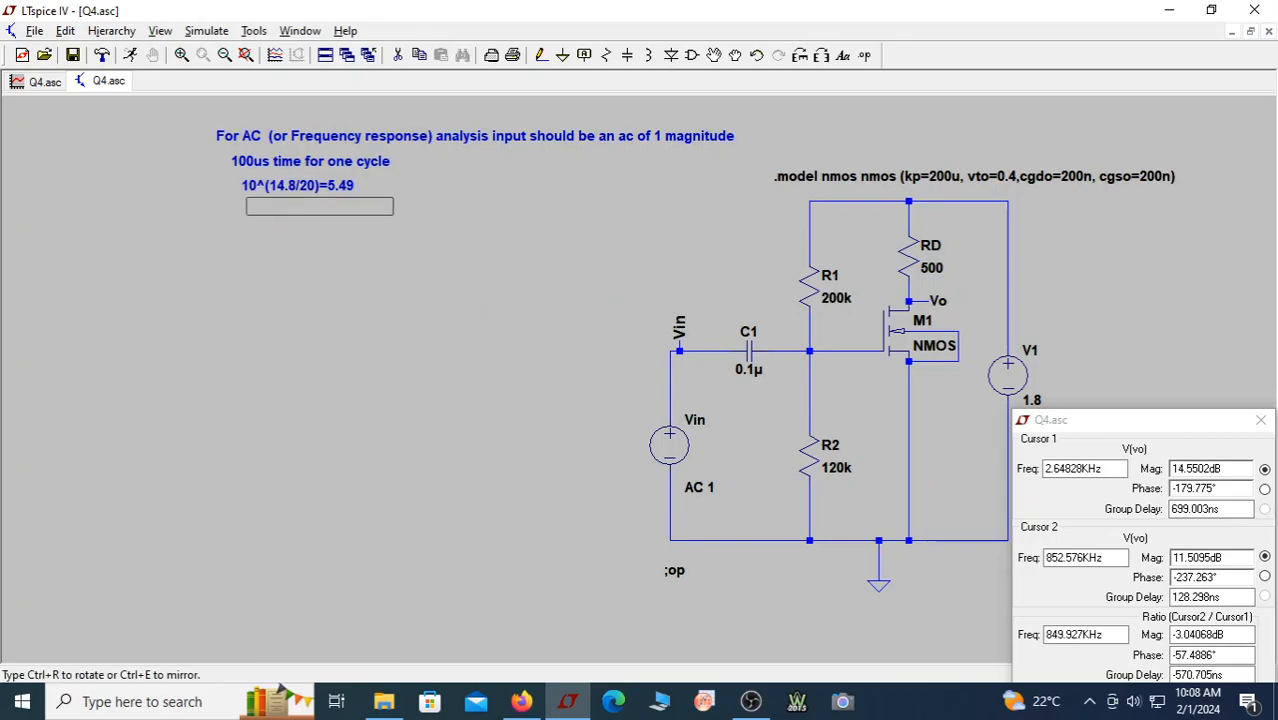
left_click(292, 204)
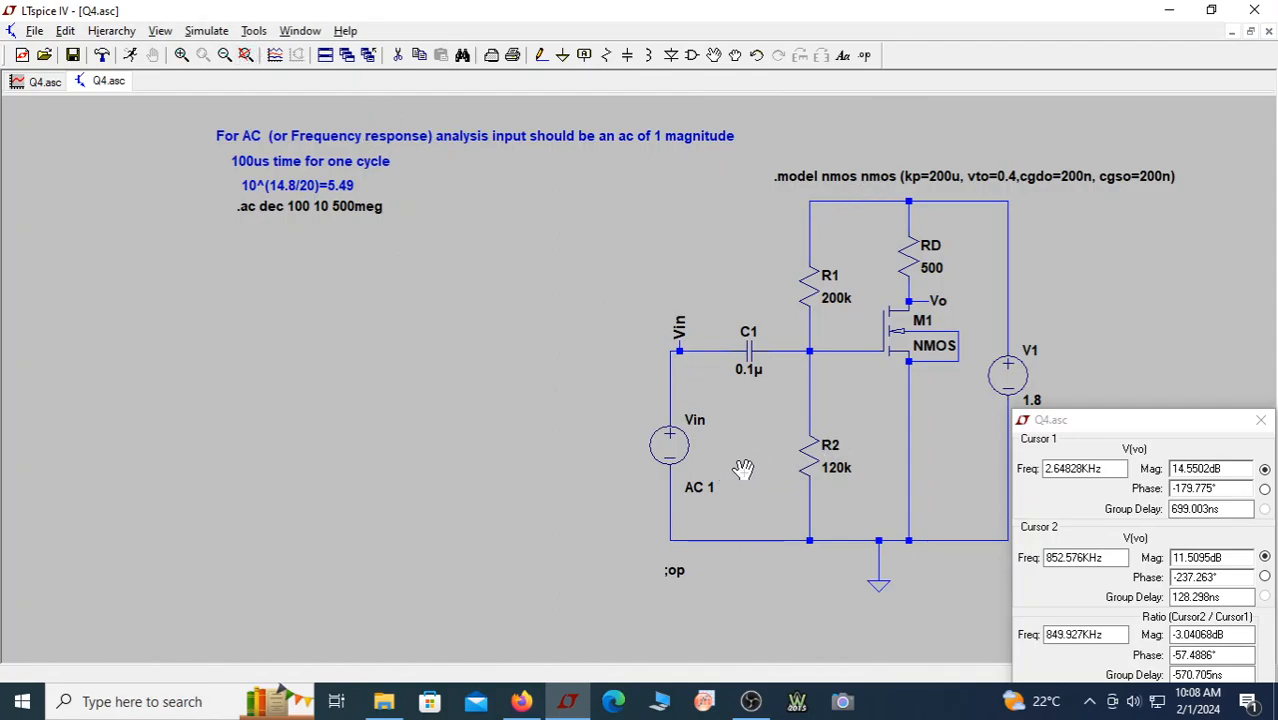
key("Escape")
Change the simulation command to a DC operating point analysis, run it, and close the node voltage and current listing
right_click(540, 378)
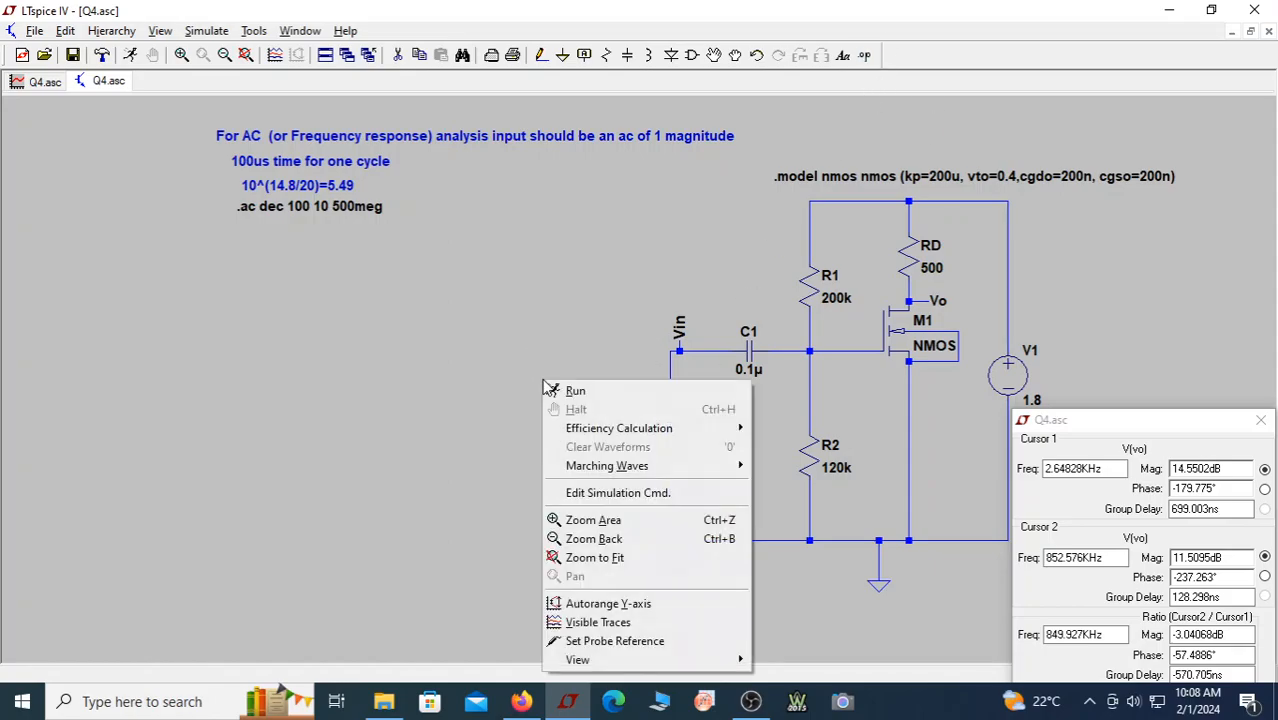
left_click(598, 492)
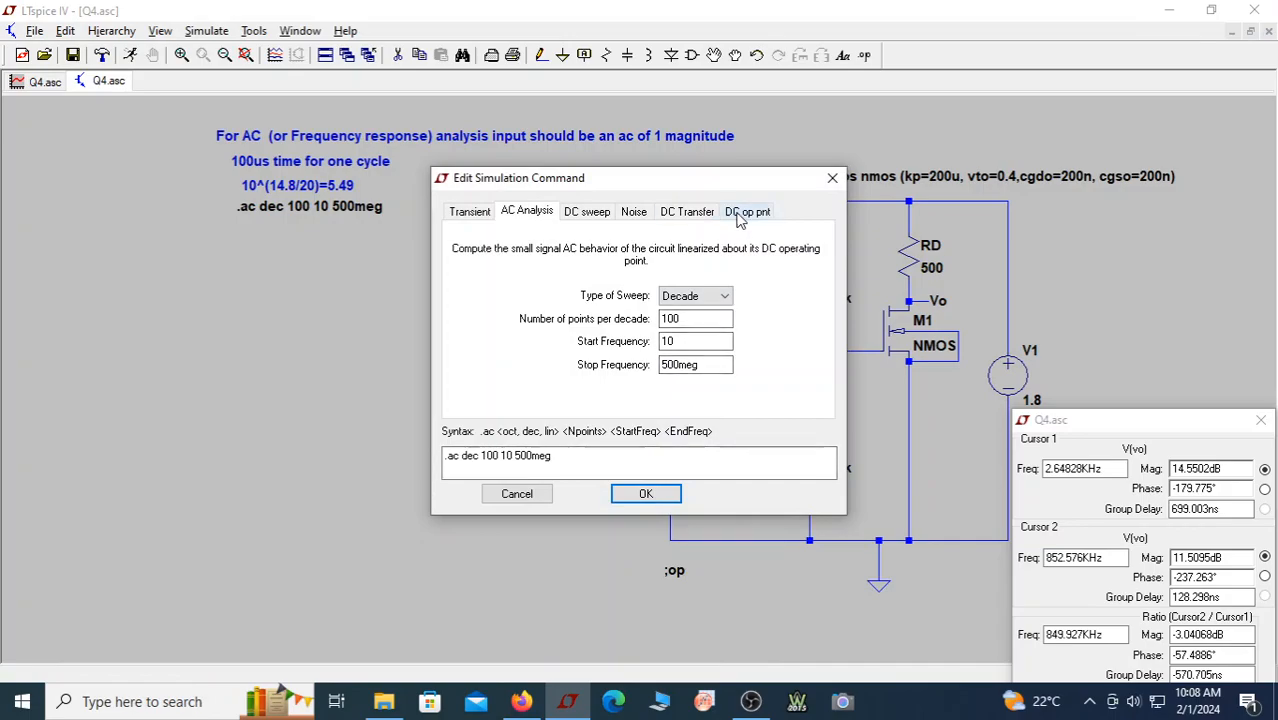
left_click(745, 213)
left_click(676, 502)
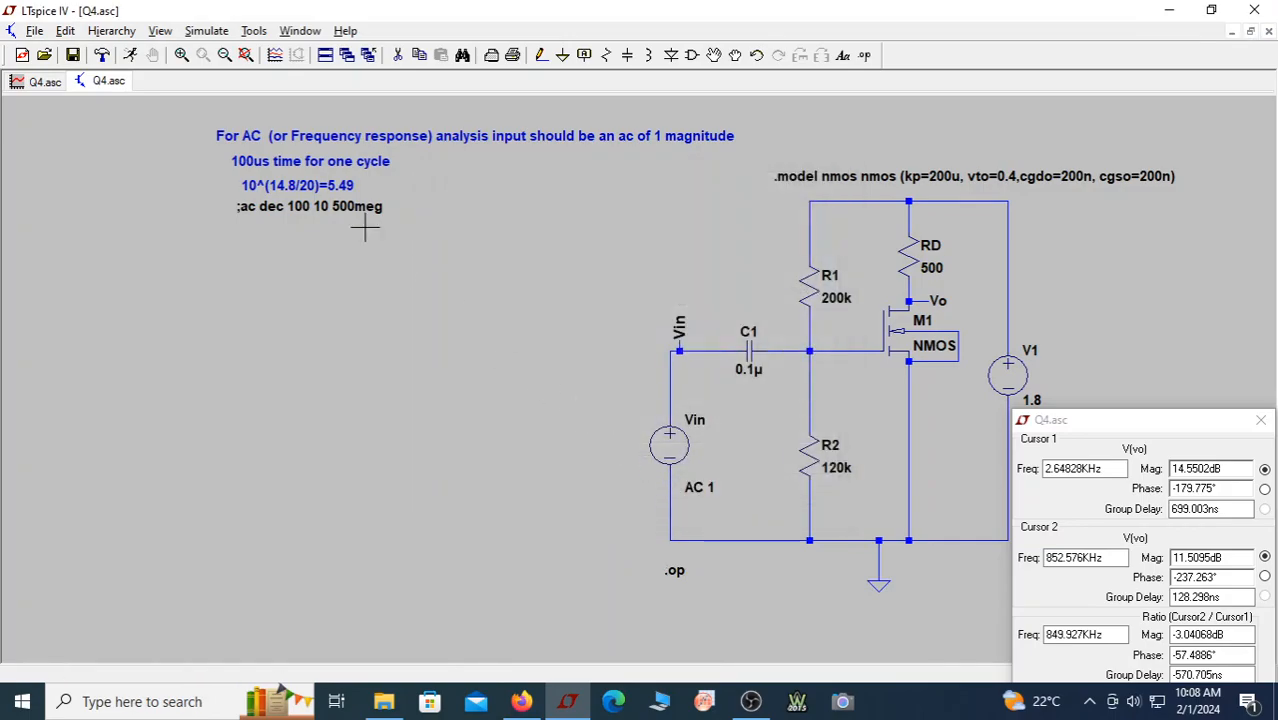
left_click(137, 58)
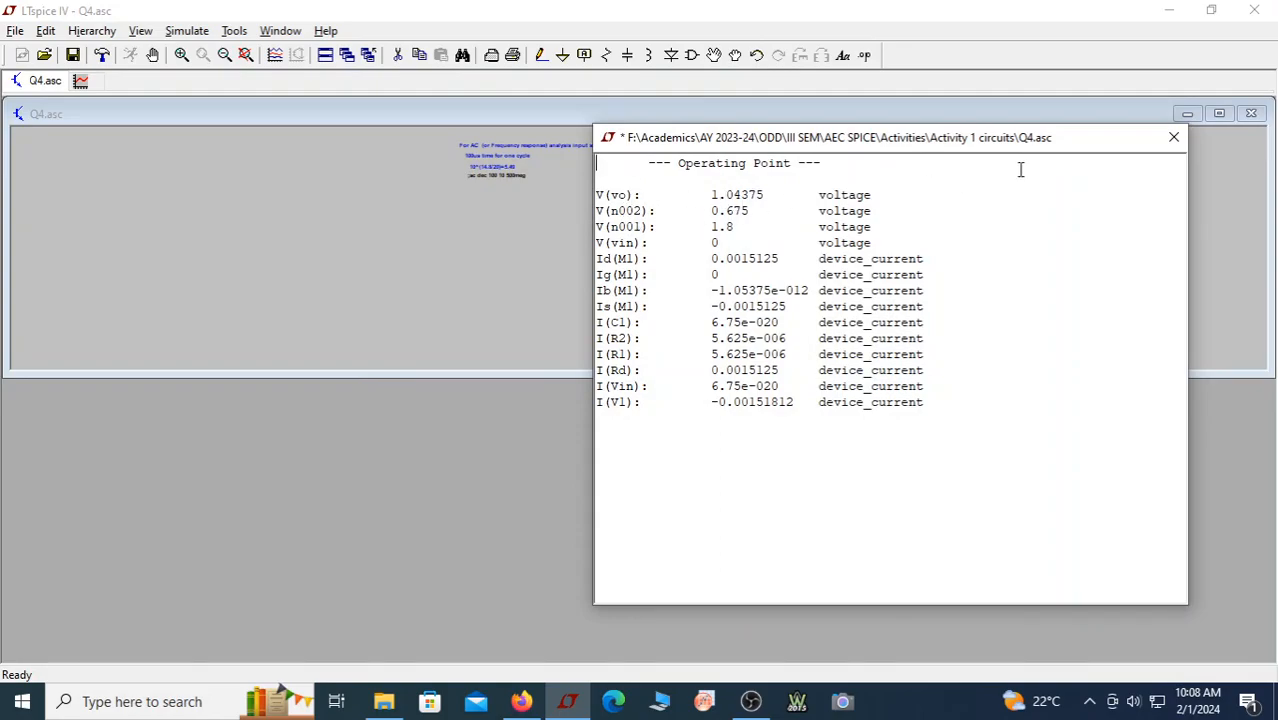
left_click(1173, 137)
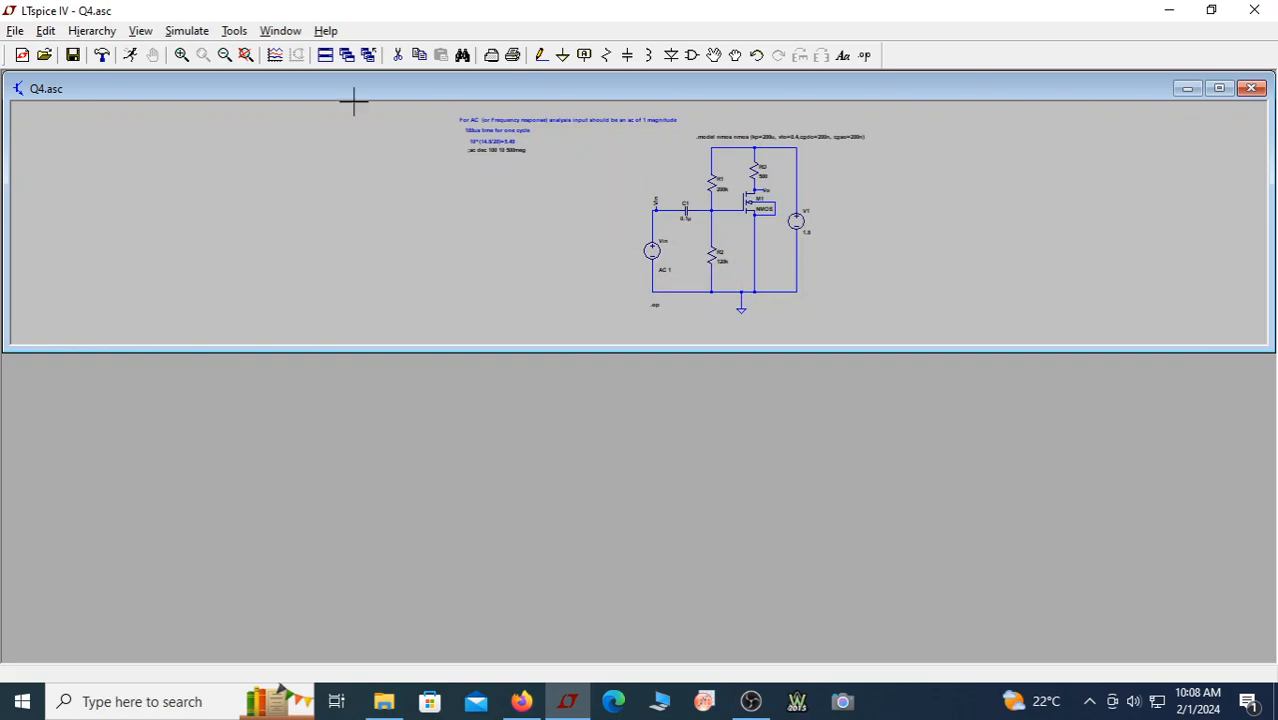
Examine the MOSFET's operating-point parameters in the SPICE error log, and close the log
left_click(141, 31)
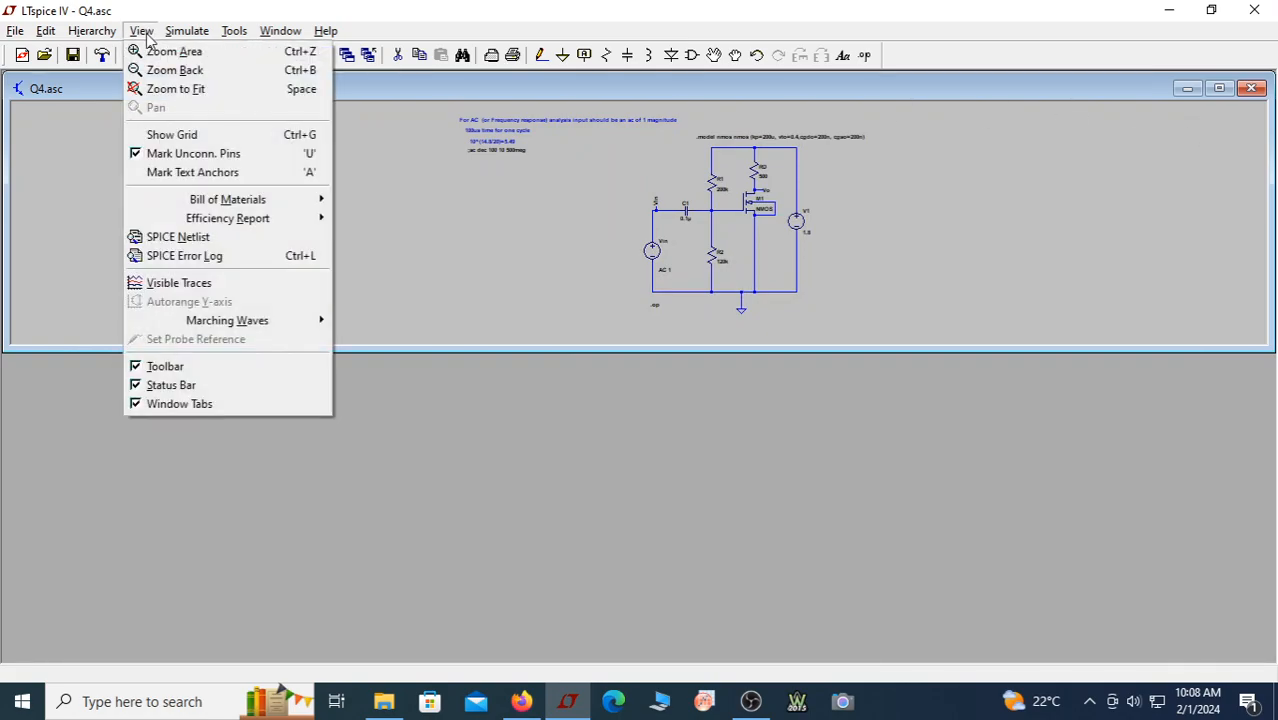
left_click(212, 258)
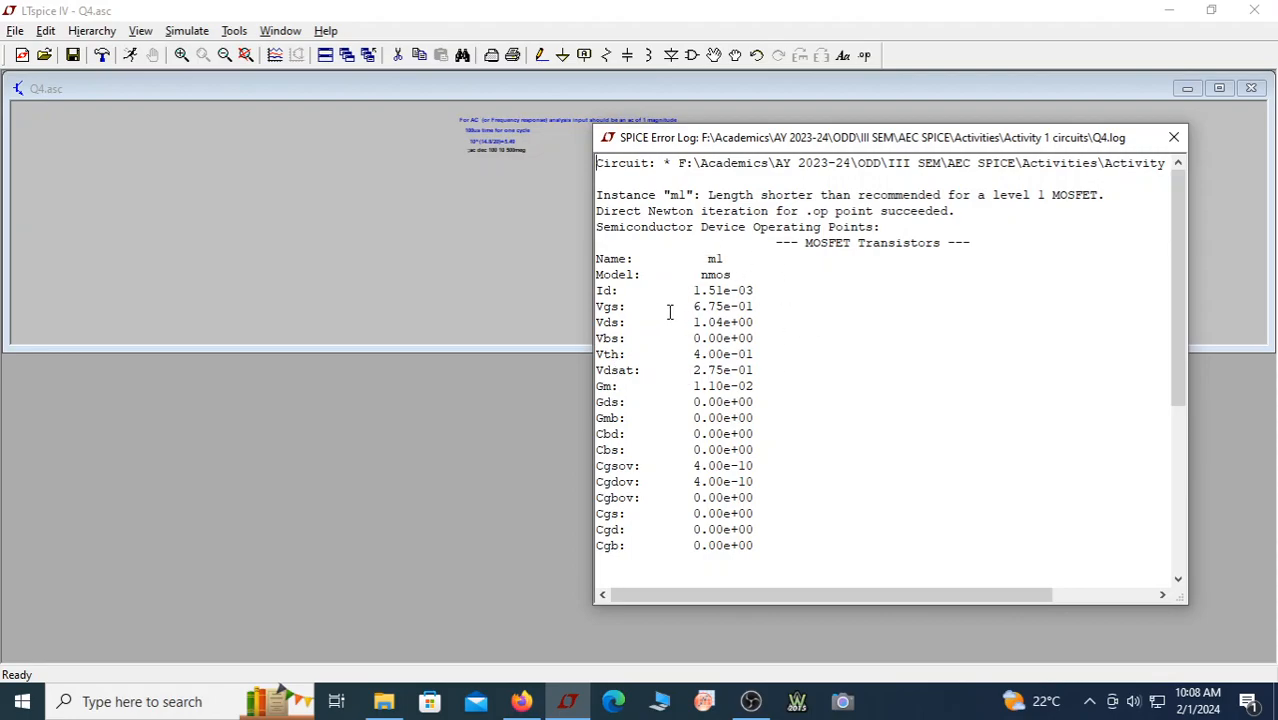
left_click(1173, 137)
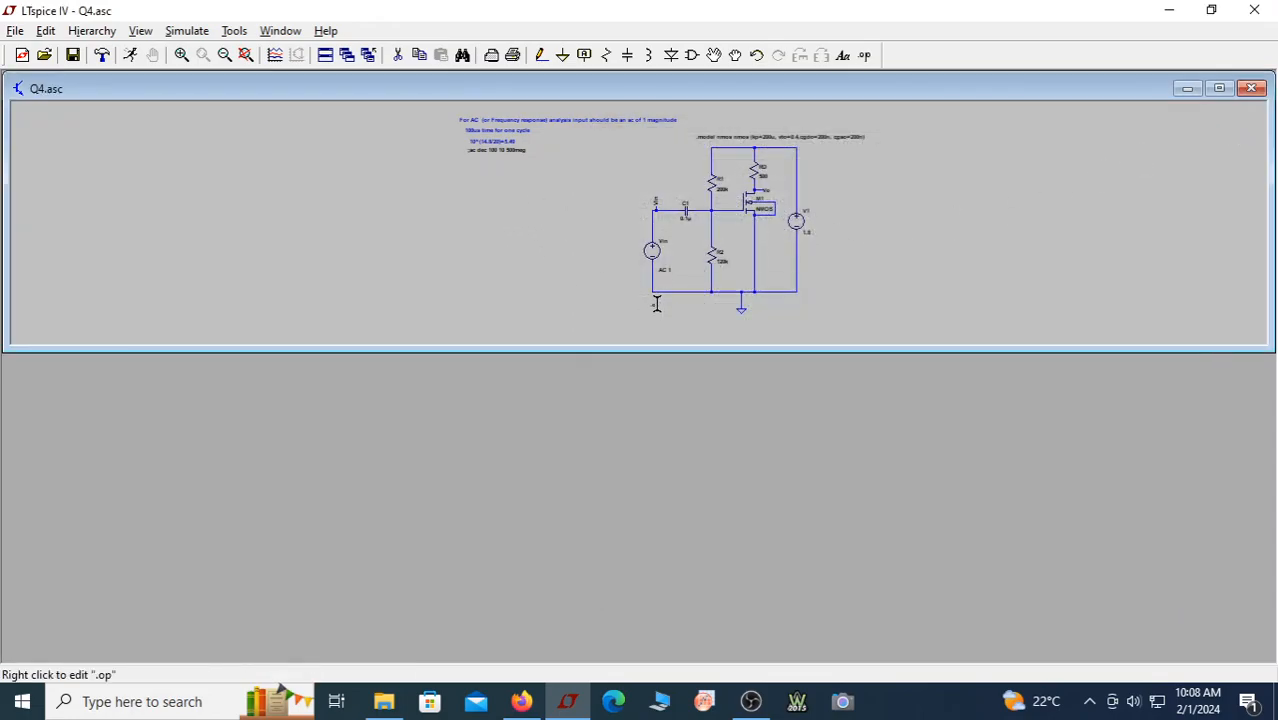
Run a transient analysis with a 500u stop time, saving from 0, and a 1u maximum timestep, and plot the Vin node voltage
right_click(655, 304)
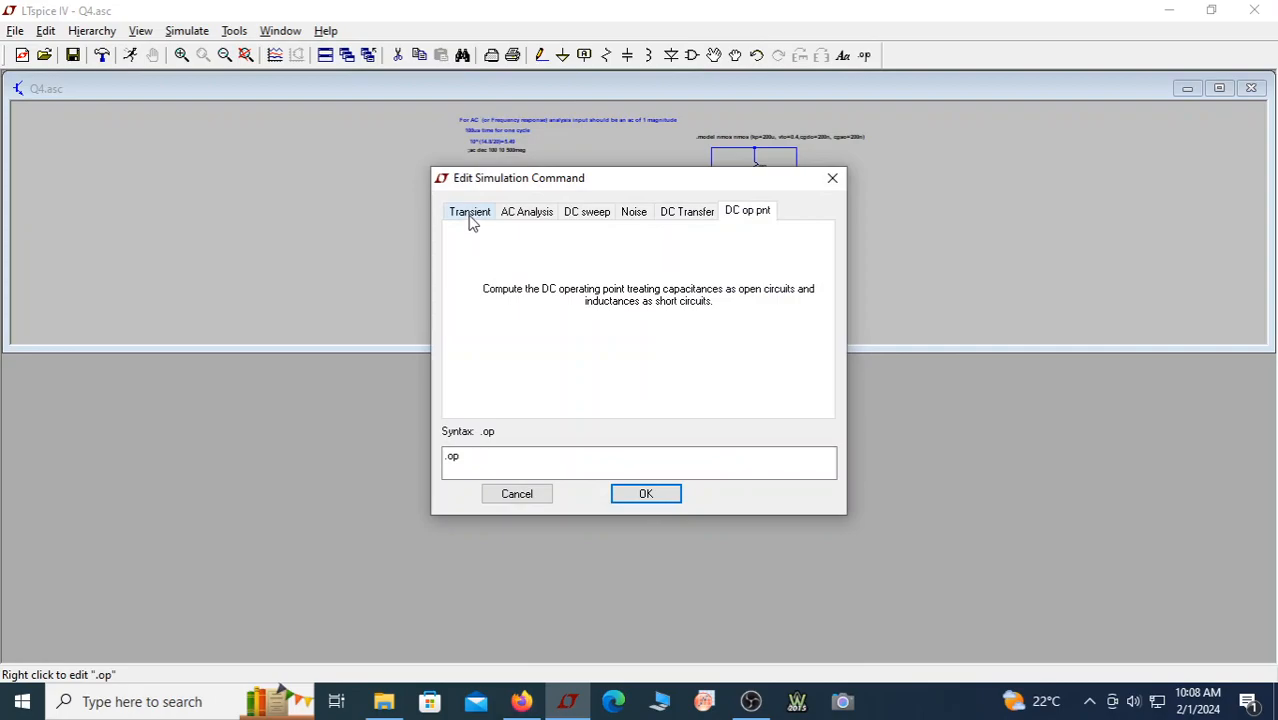
left_click(470, 218)
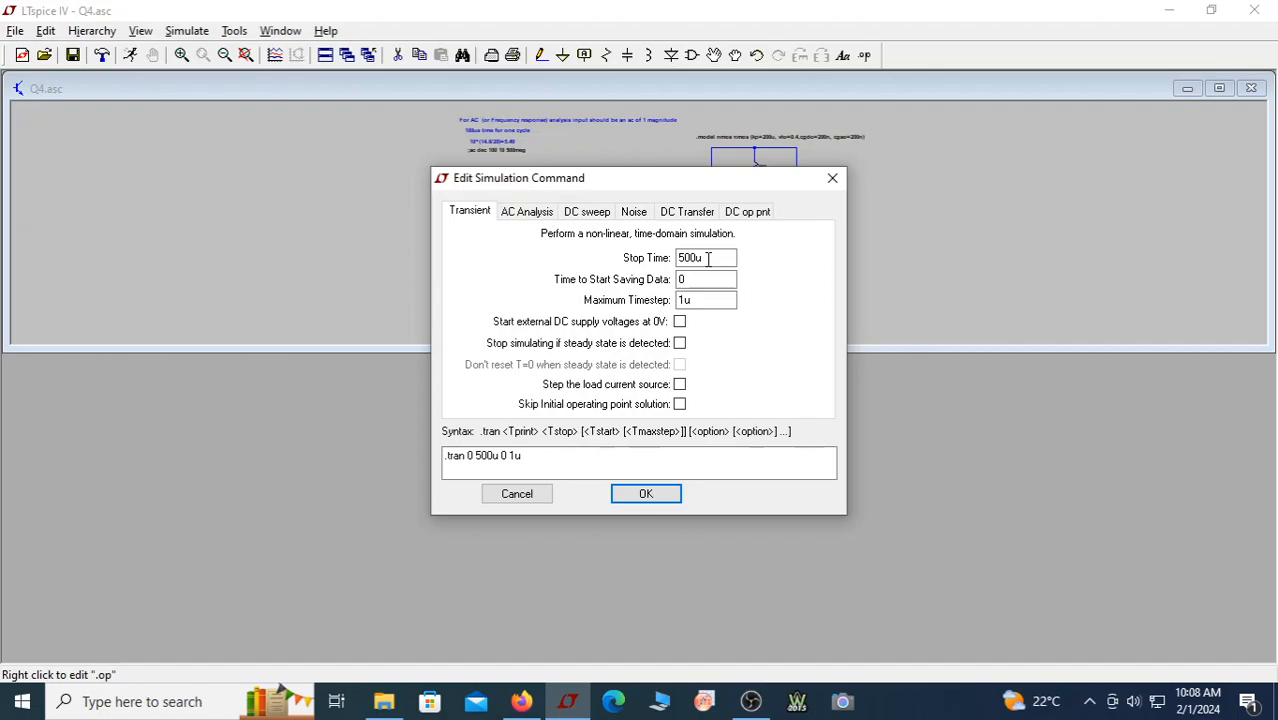
left_click_drag(704, 260, 683, 263)
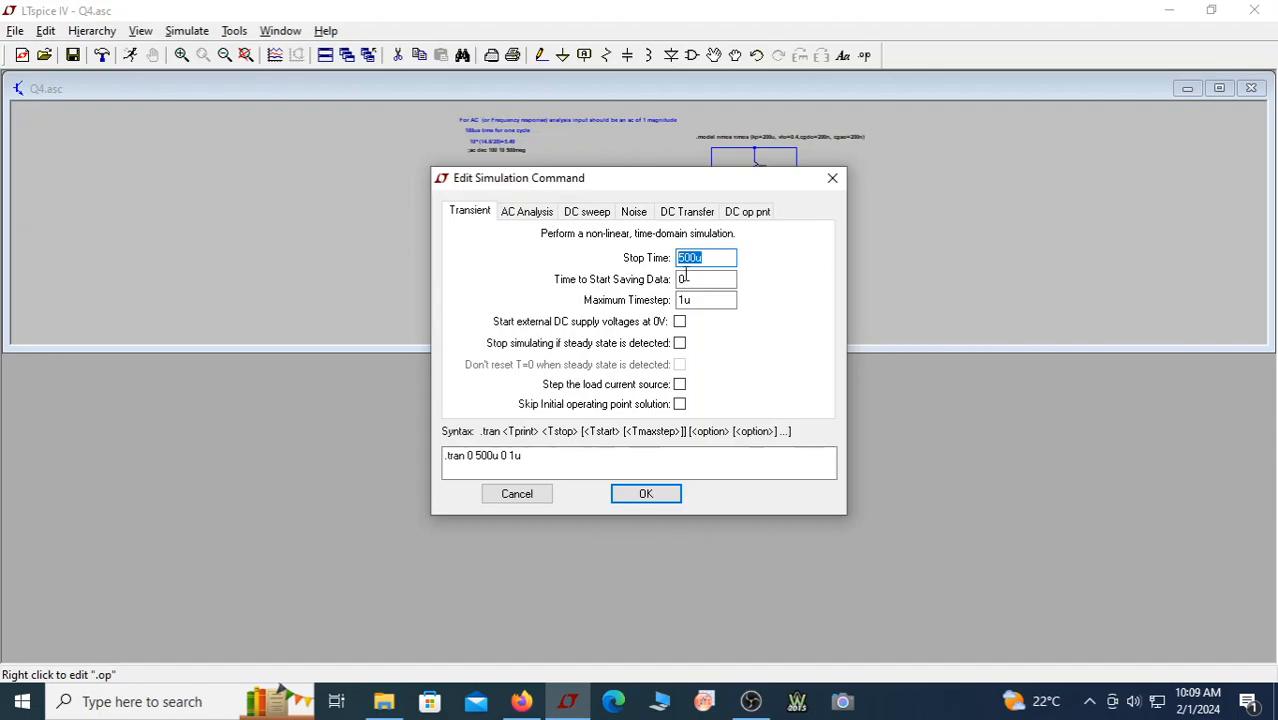
double_click(684, 280)
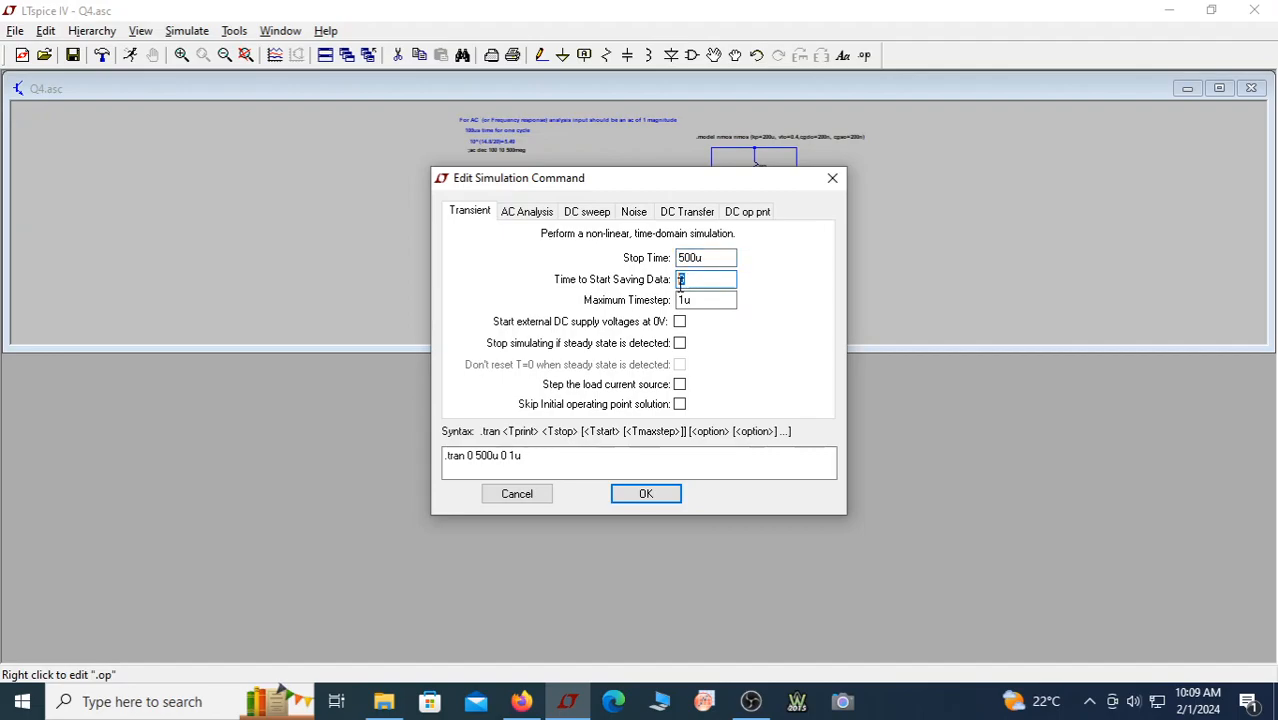
left_click(690, 301)
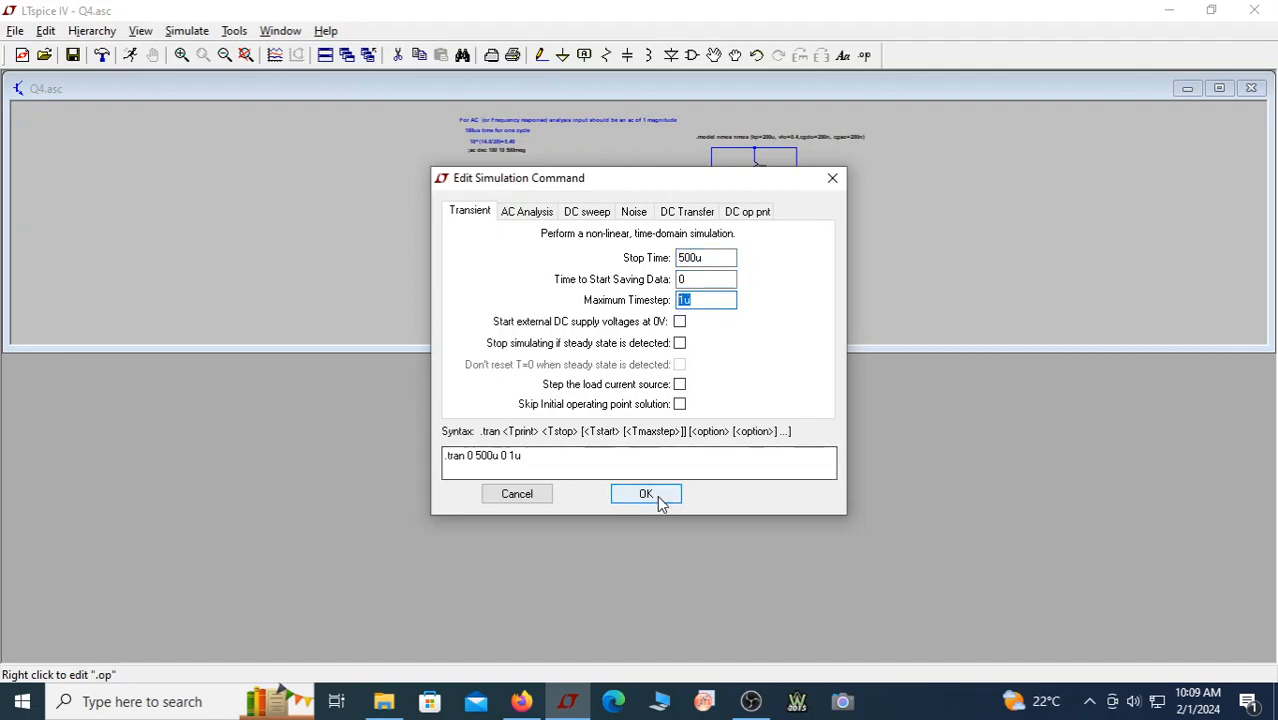
left_click(646, 492)
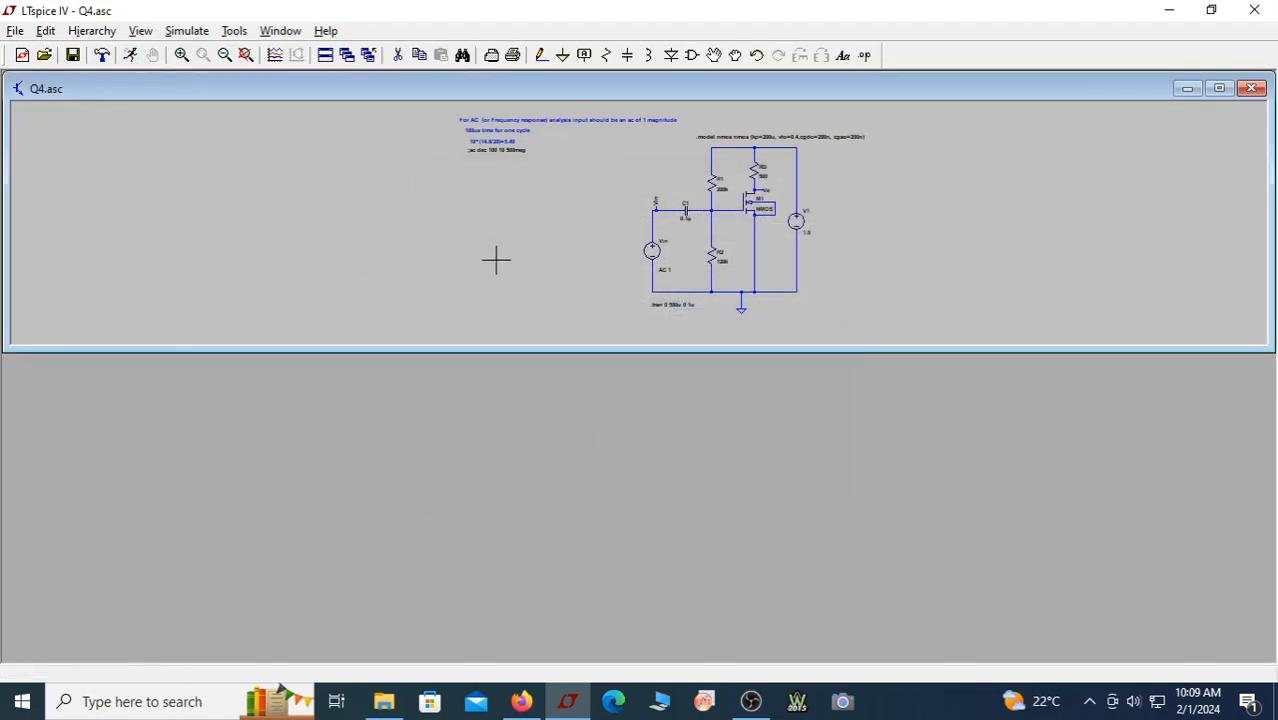
left_click(130, 57)
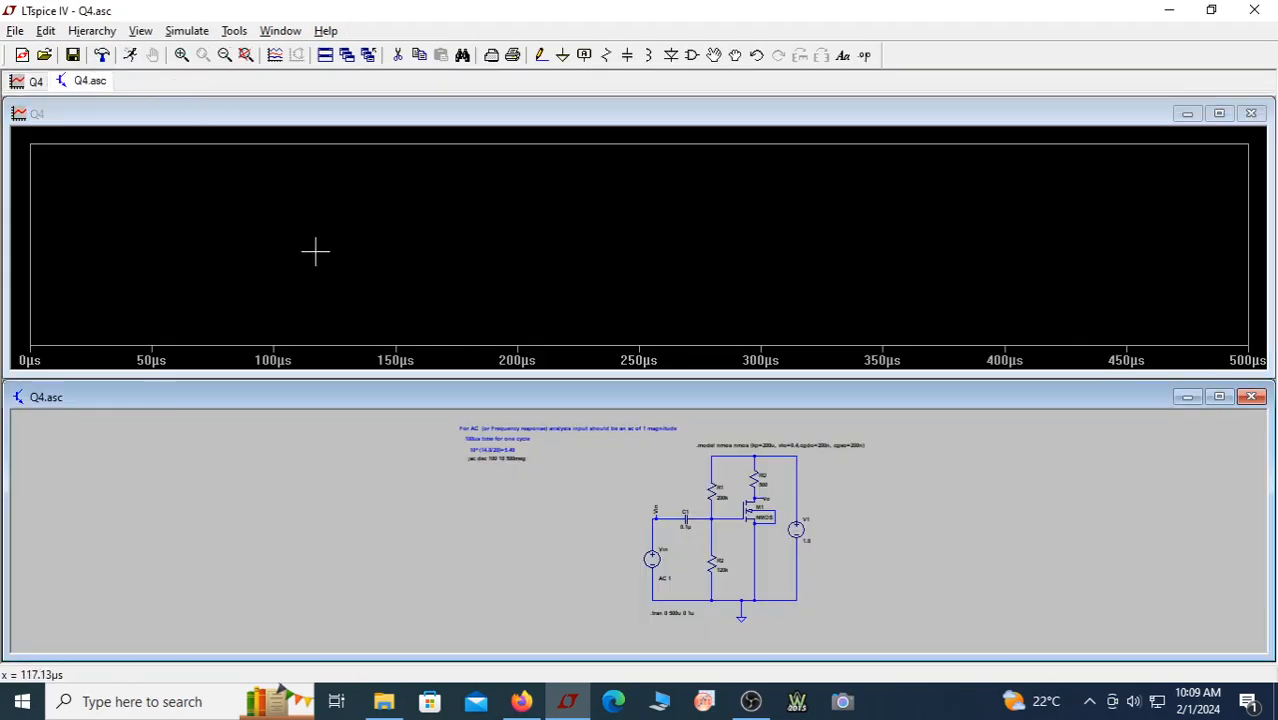
left_click(662, 516)
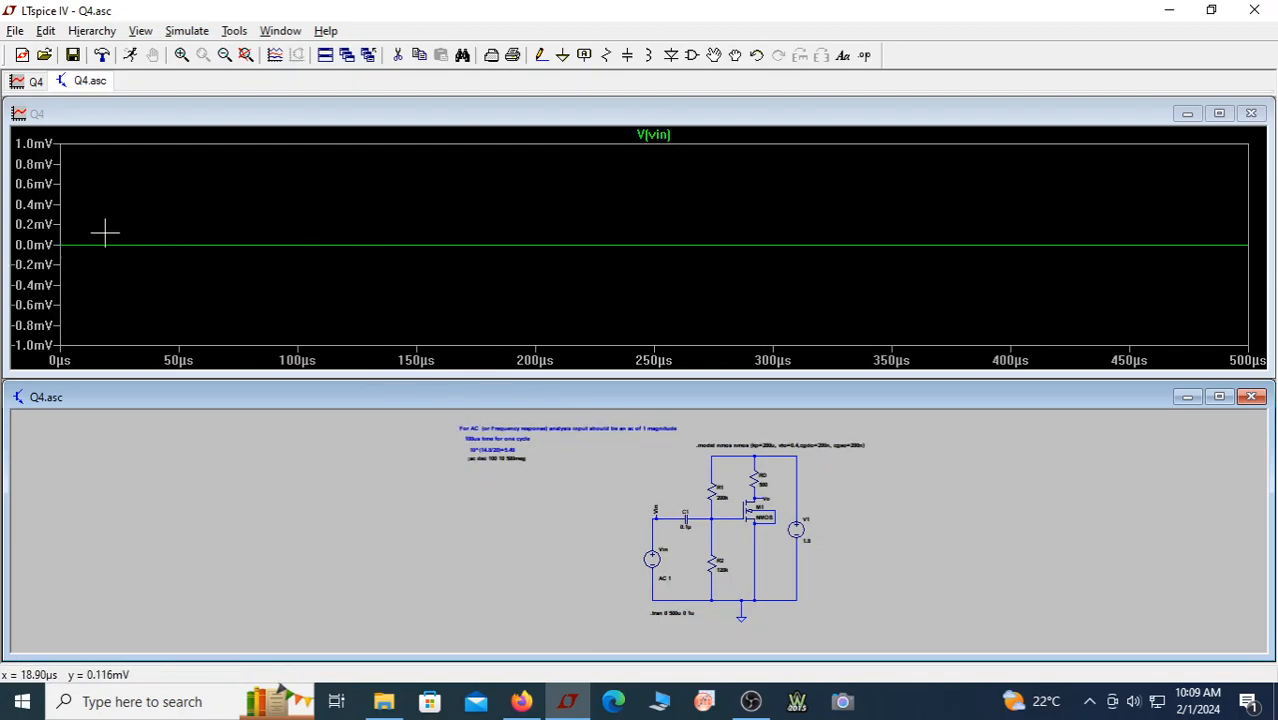
Change the Vin source to a sine of 10m amplitude and 10k frequency with no AC amplitude, and rerun the simulation
right_click(662, 558)
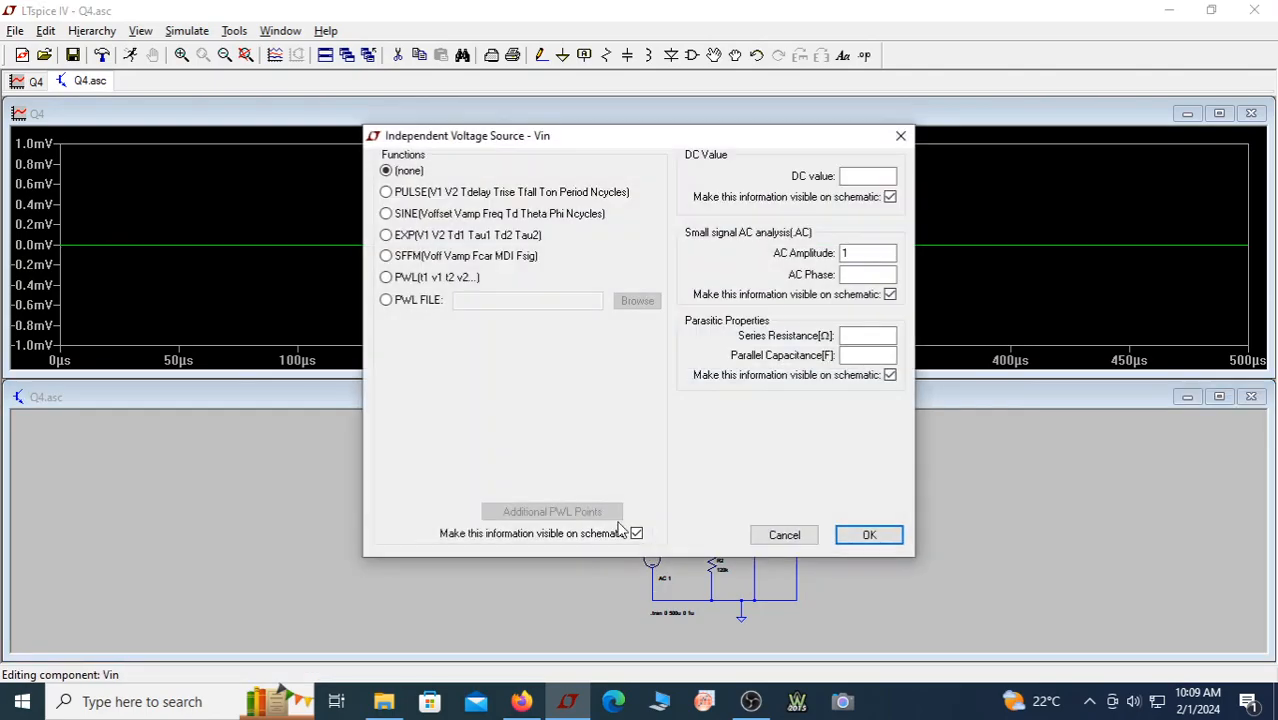
left_click(387, 214)
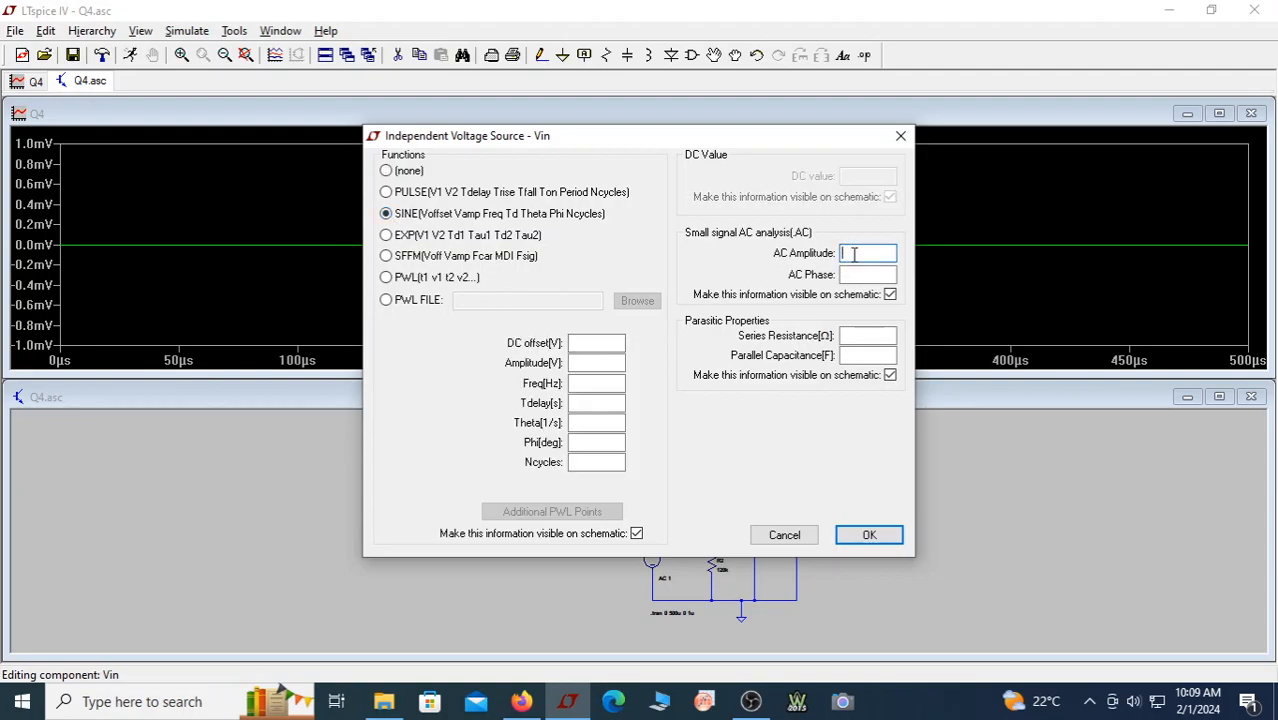
left_click(578, 363)
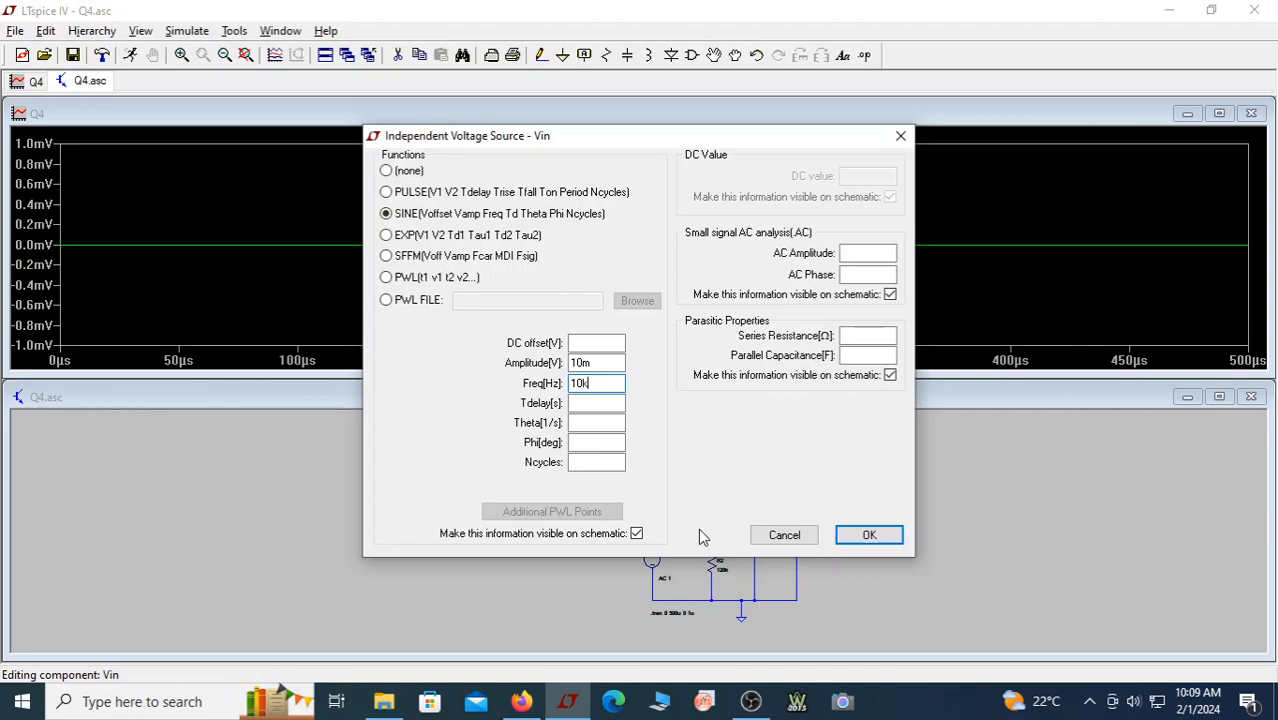
type("10k")
key("Return")
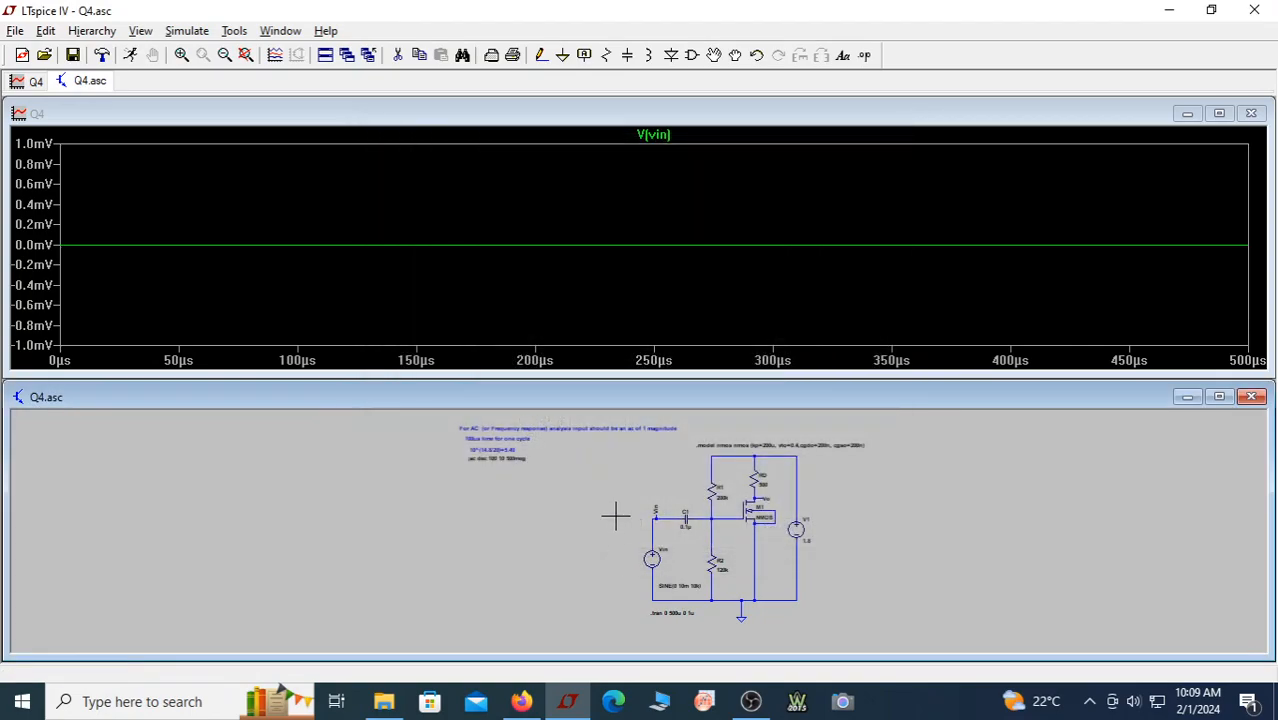
left_click(103, 53)
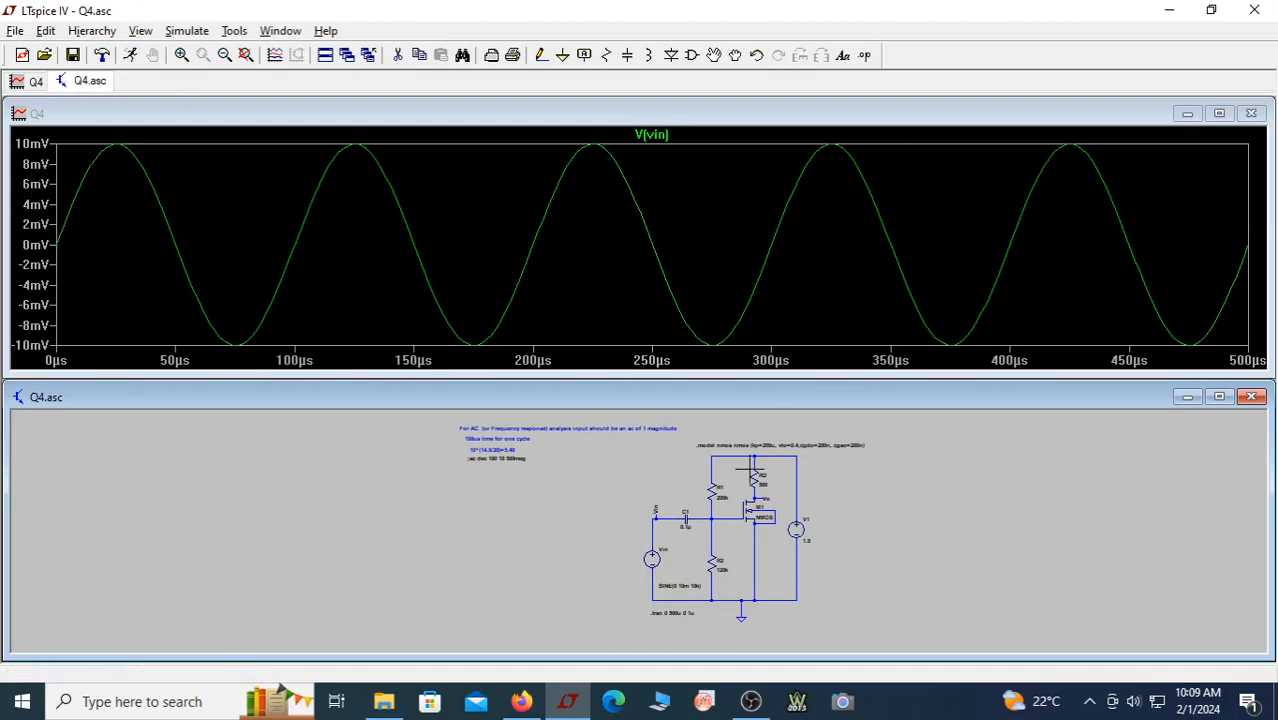
Set the Vin sine frequency to 1k and rerun the transient simulation
right_click(663, 556)
left_click(580, 383)
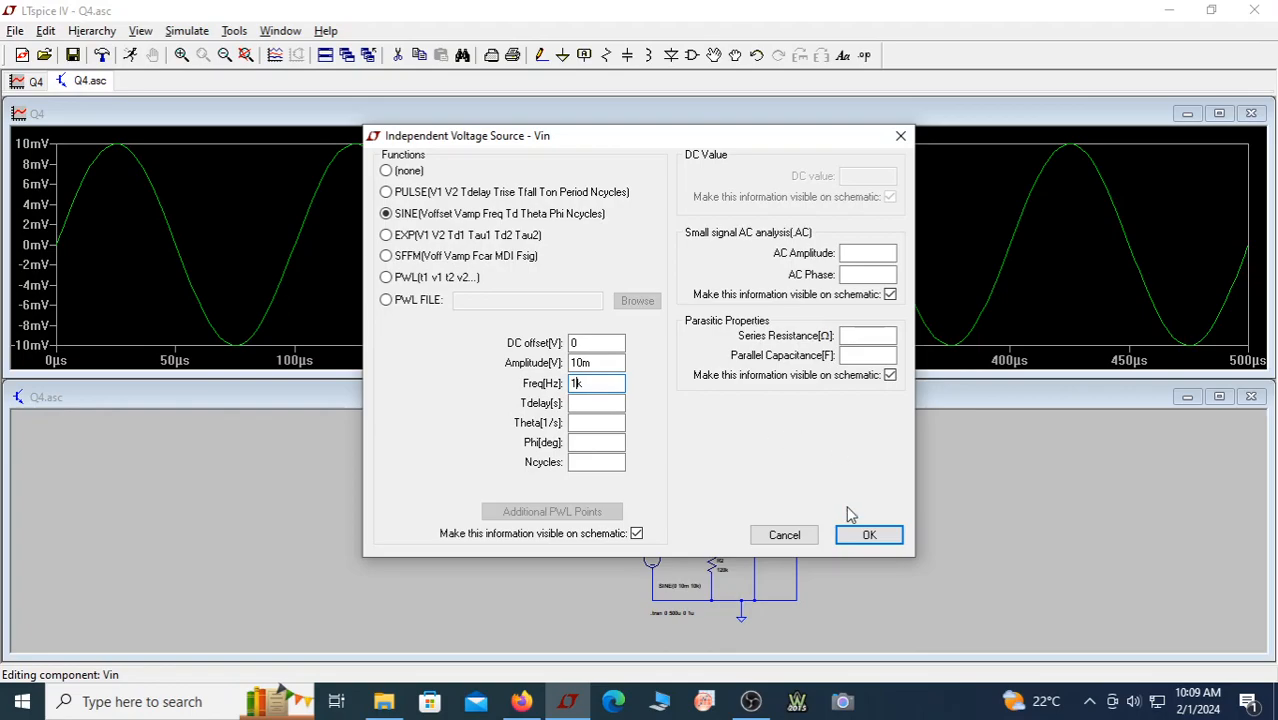
left_click(868, 534)
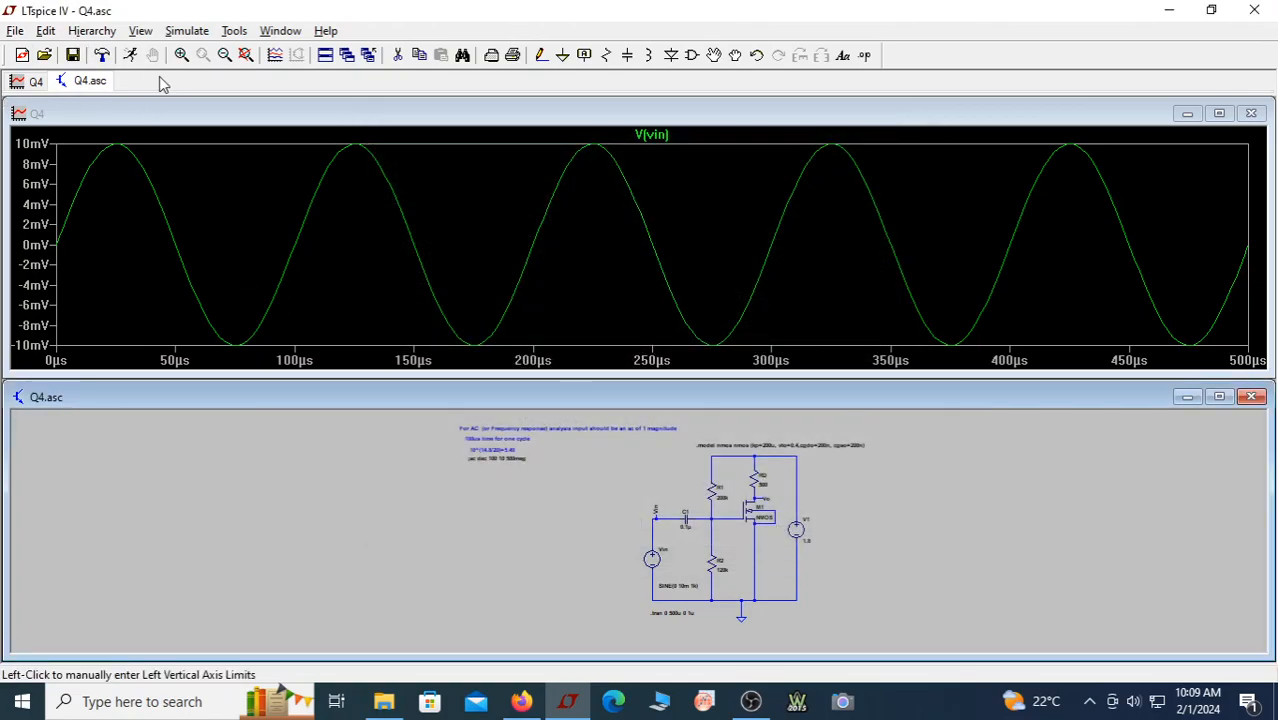
left_click(135, 57)
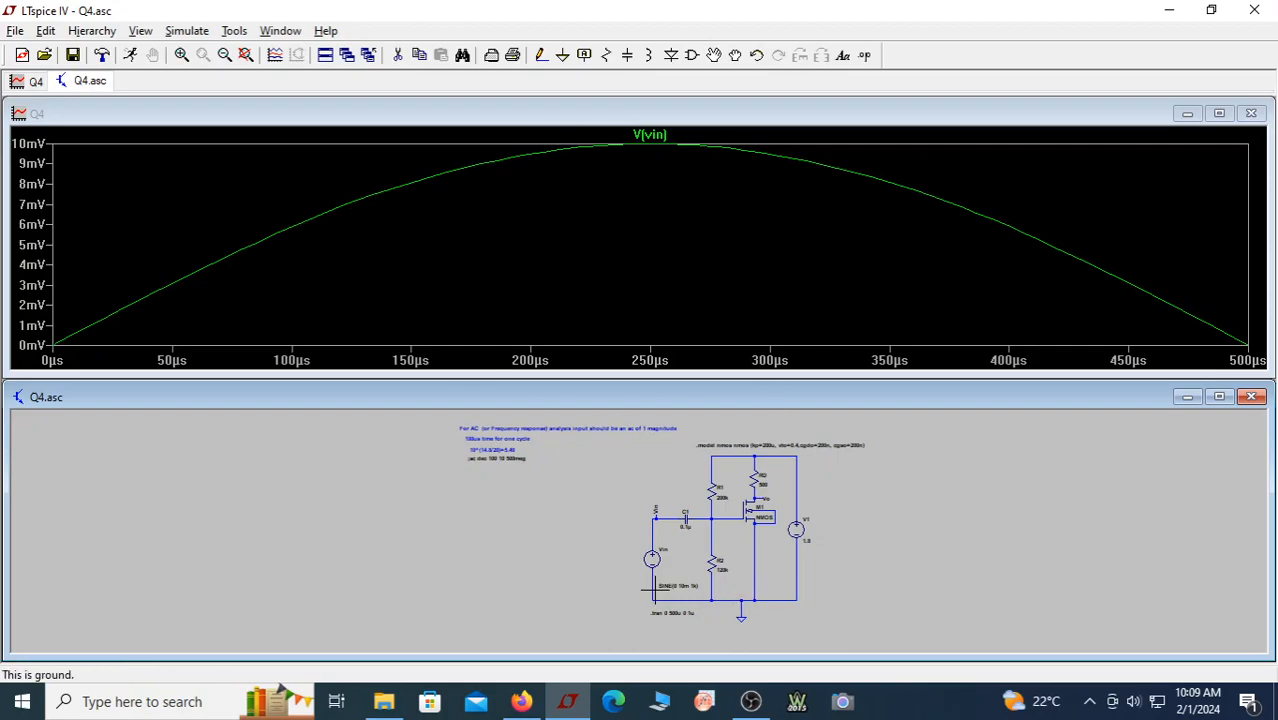
right_click(658, 556)
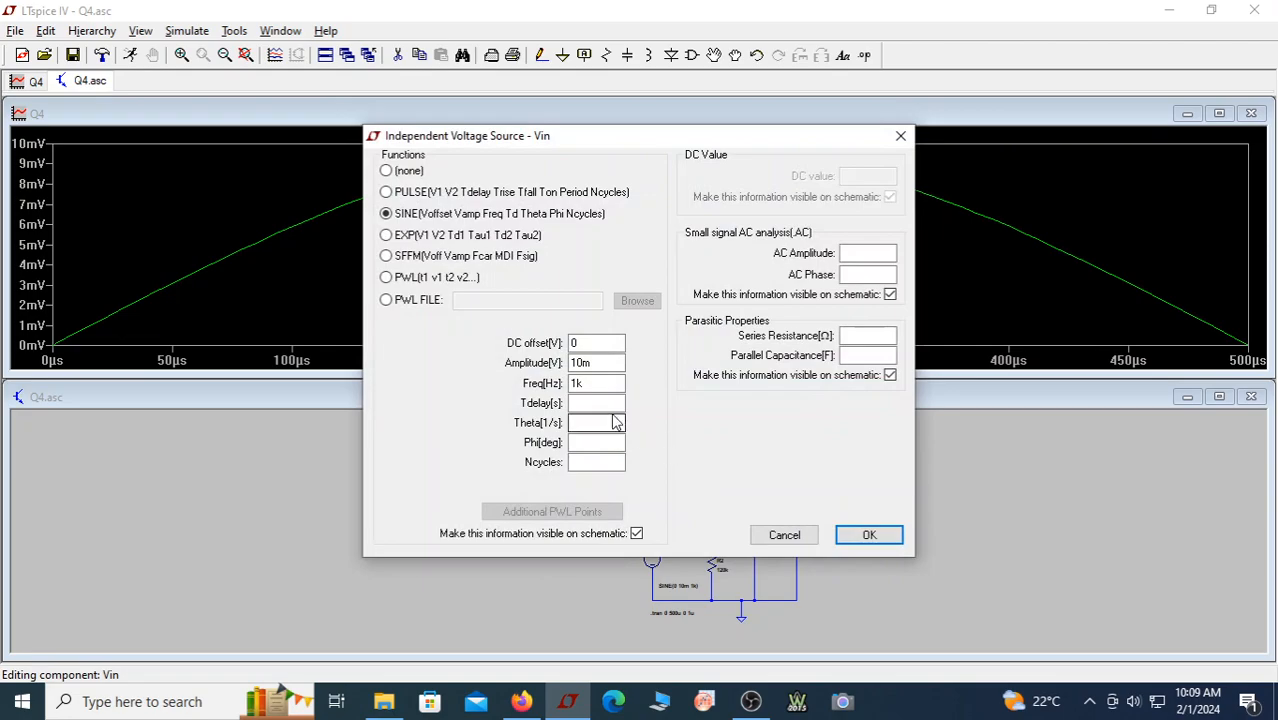
left_click(869, 534)
right_click(500, 458)
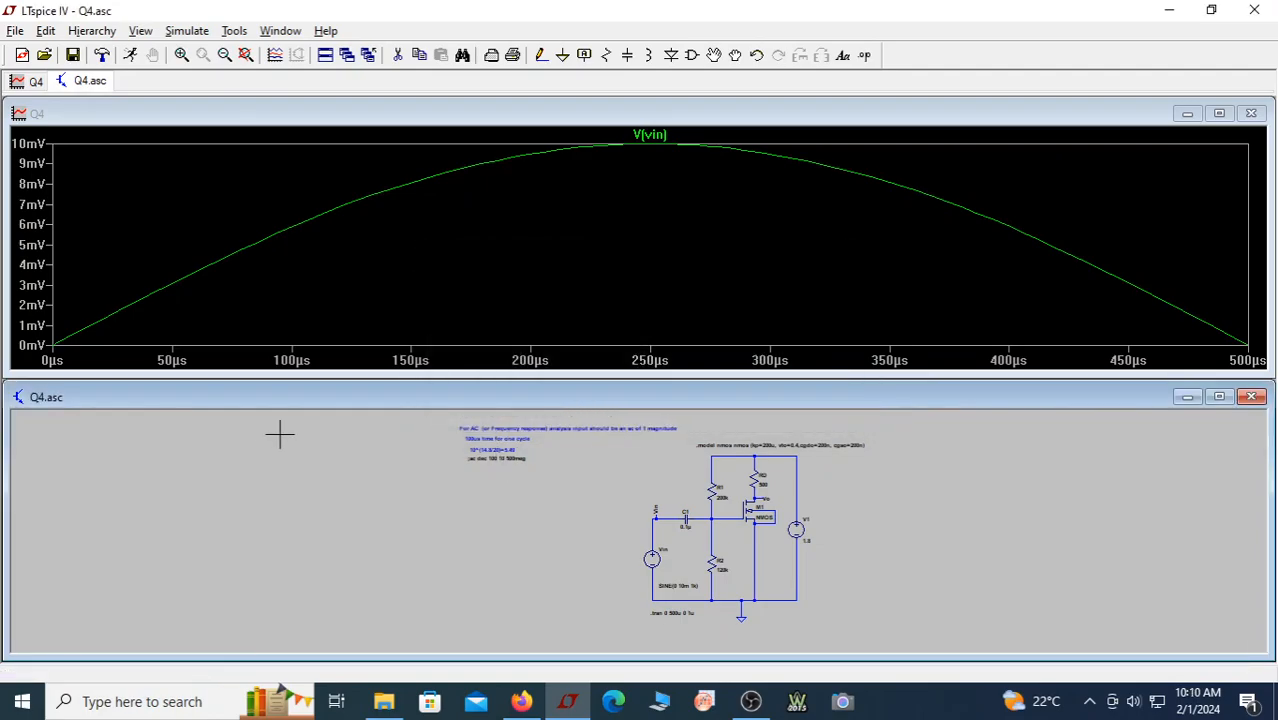
Set the transient analysis stop time to 5m and rerun the simulation
right_click(669, 613)
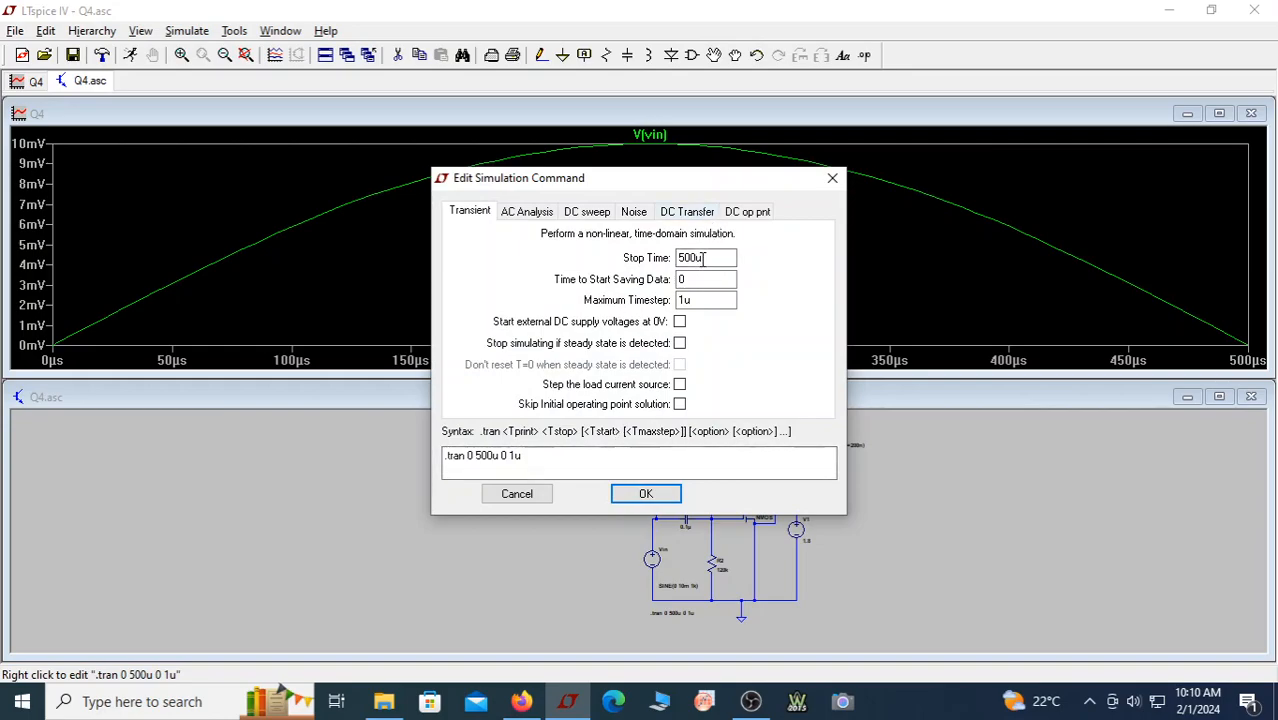
left_click(682, 261)
key("BackSpace")
key("BackSpace")
key("Delete")
type("m")
left_click(646, 494)
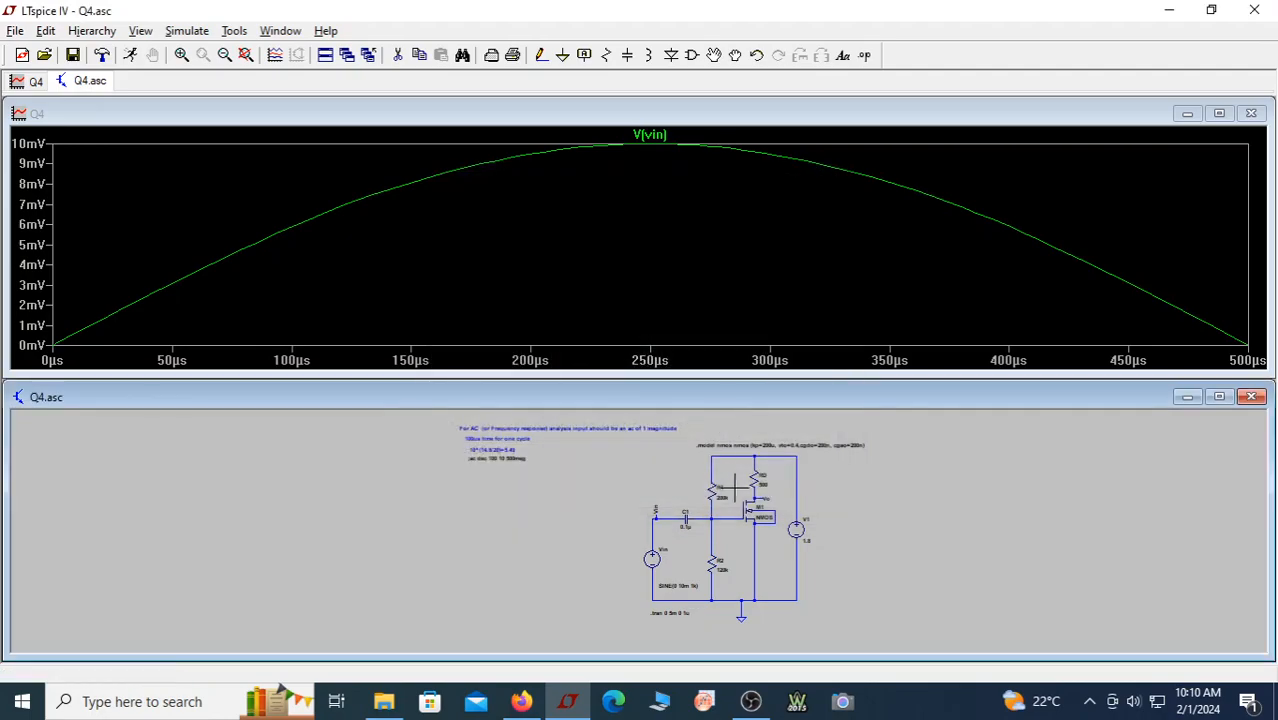
left_click(129, 56)
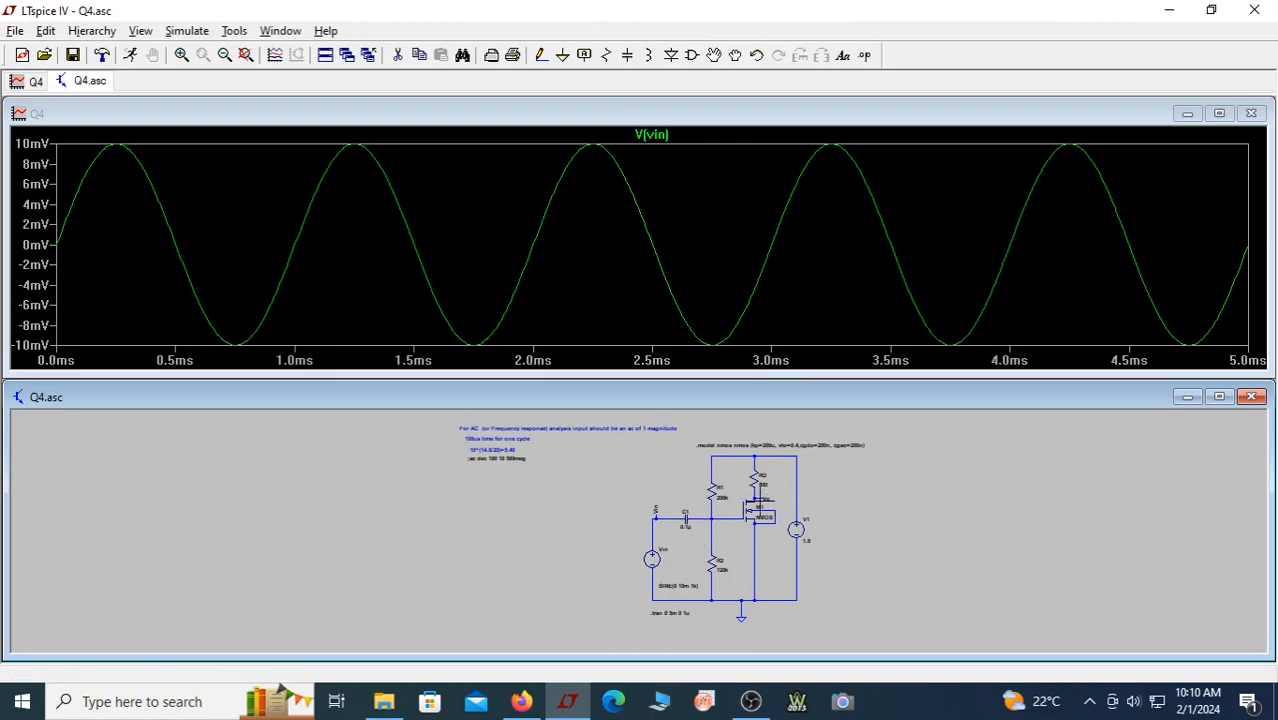
Plot the Vo node voltage, maximize the waveform window, and move V(vin) into a newly added plot pane above V(vo)
left_click(765, 490)
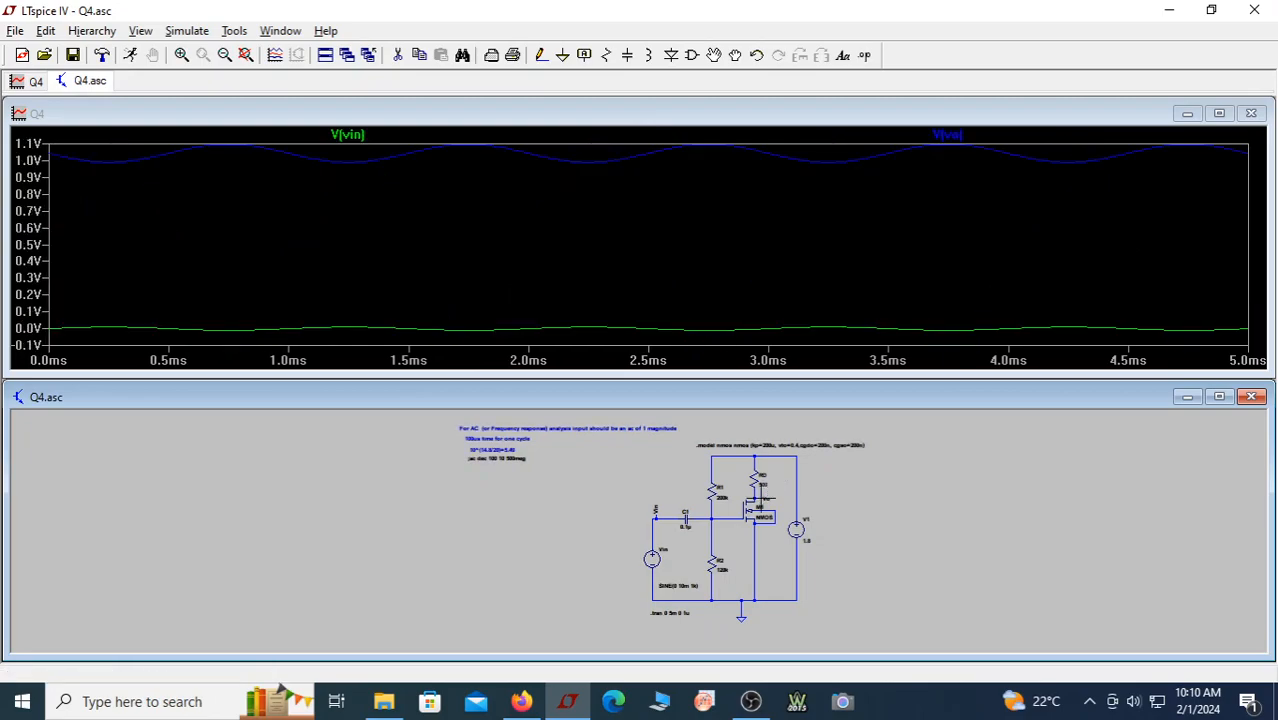
double_click(712, 116)
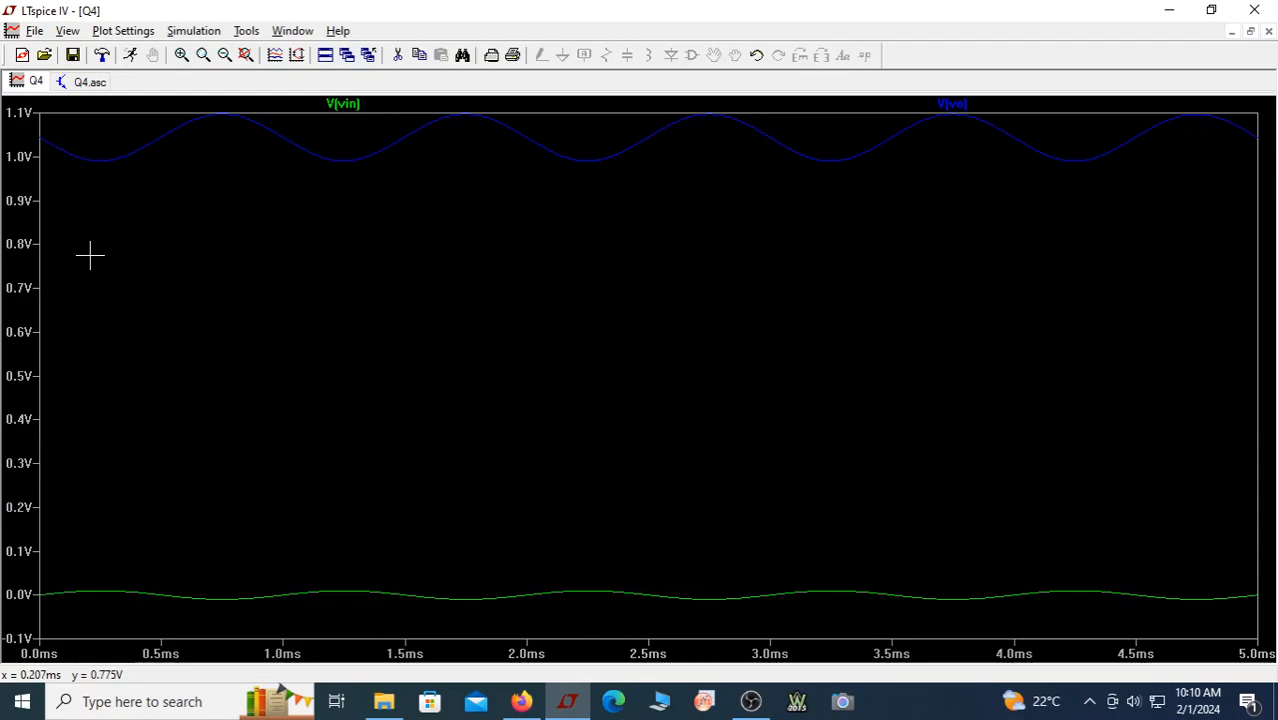
right_click(289, 263)
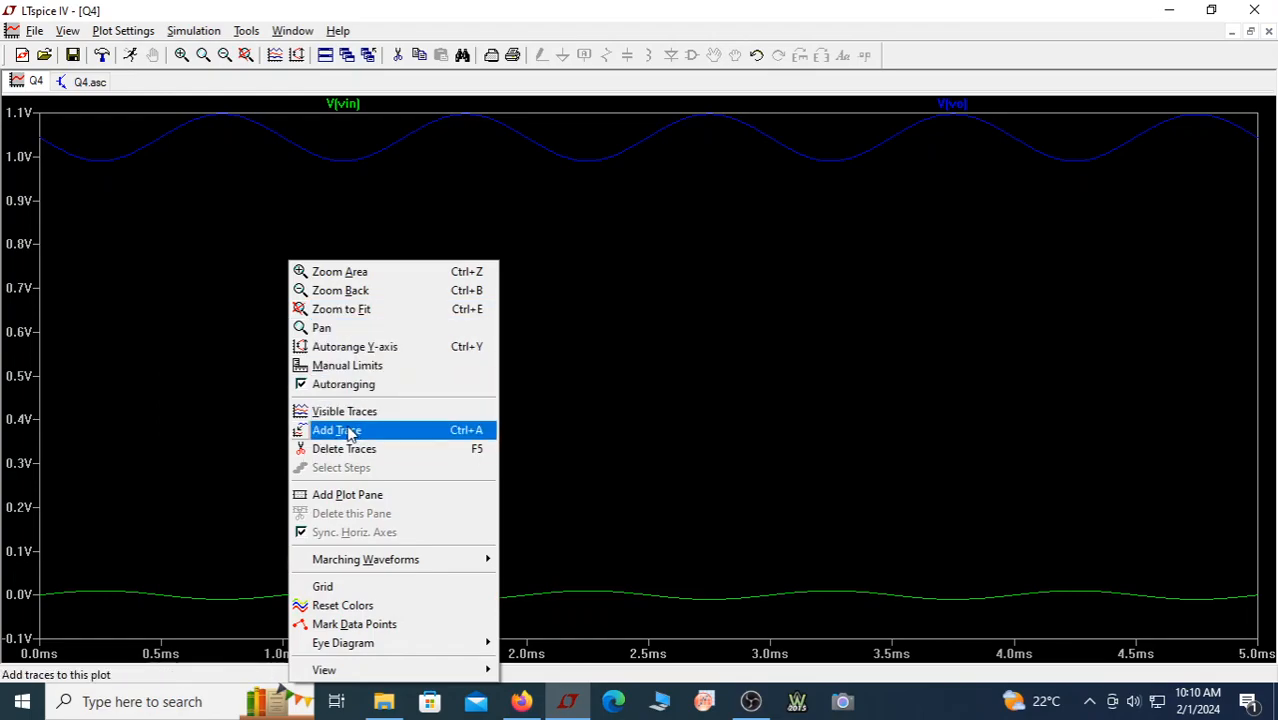
left_click(350, 496)
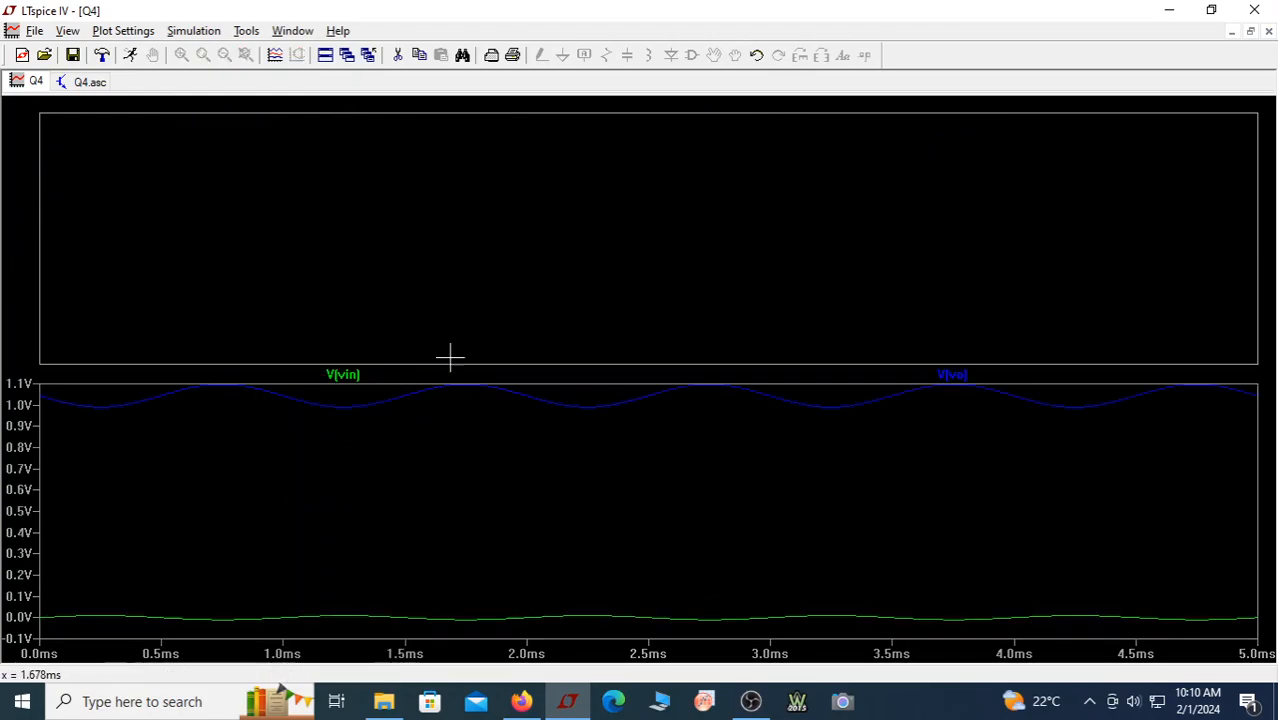
mouse_move(358, 379)
left_mouse_down()
mouse_move(320, 305)
mouse_move(322, 123)
left_mouse_up()
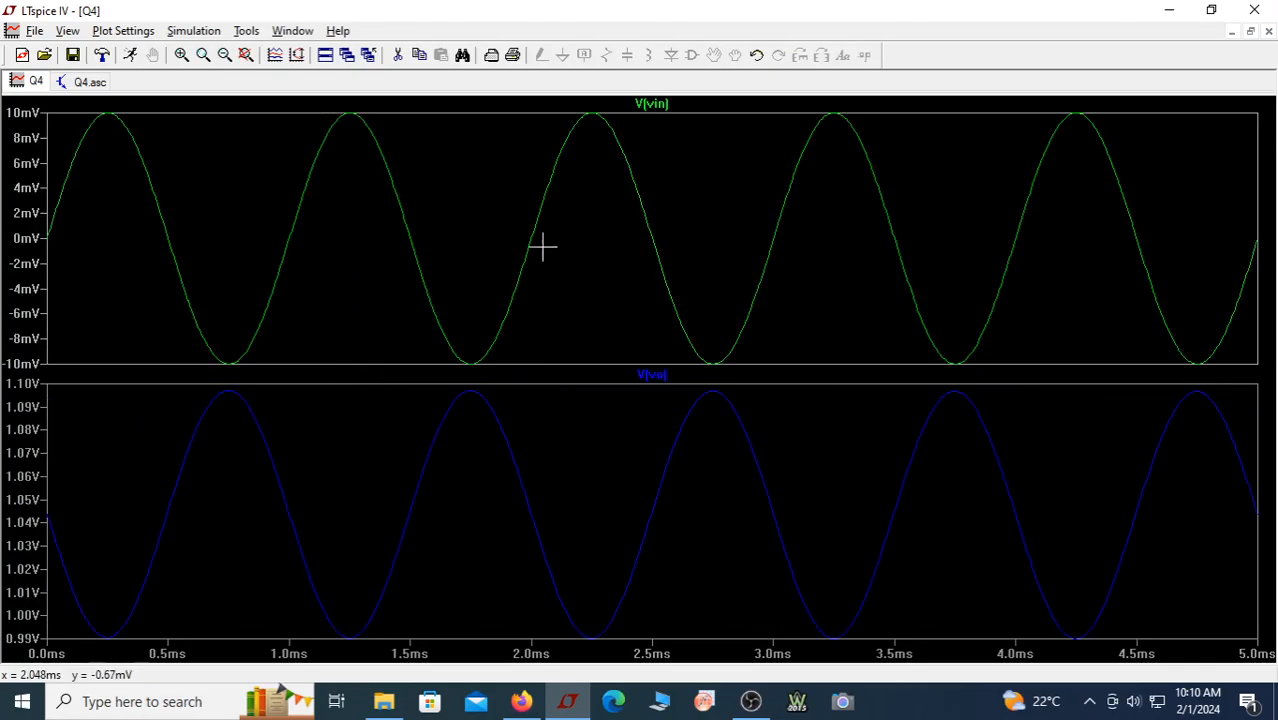
Zoom in on about 2.0 to 3.5 ms and measure the peak-to-peak amplitudes of V(vin) and V(vo) with two cursors
left_click_drag(553, 103, 883, 662)
left_click(655, 104)
left_click_drag(653, 211, 1060, 155)
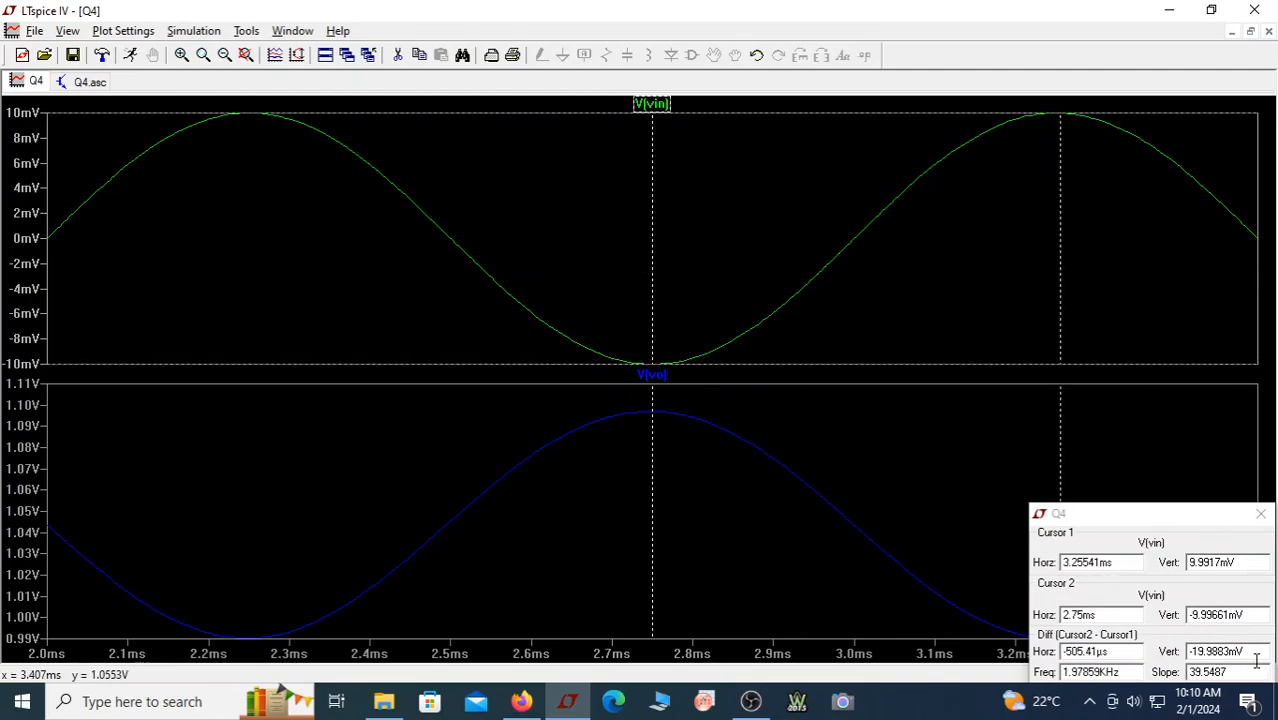
left_click_drag(1246, 652, 1183, 651)
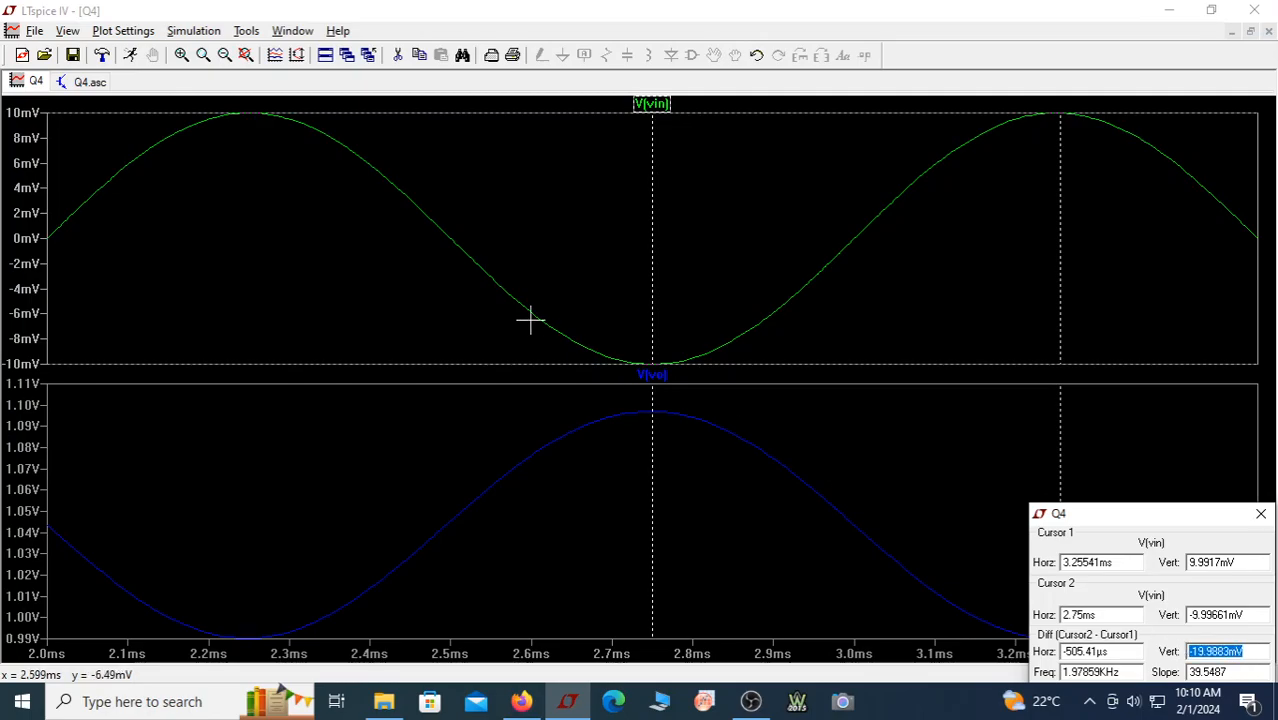
left_click(660, 376)
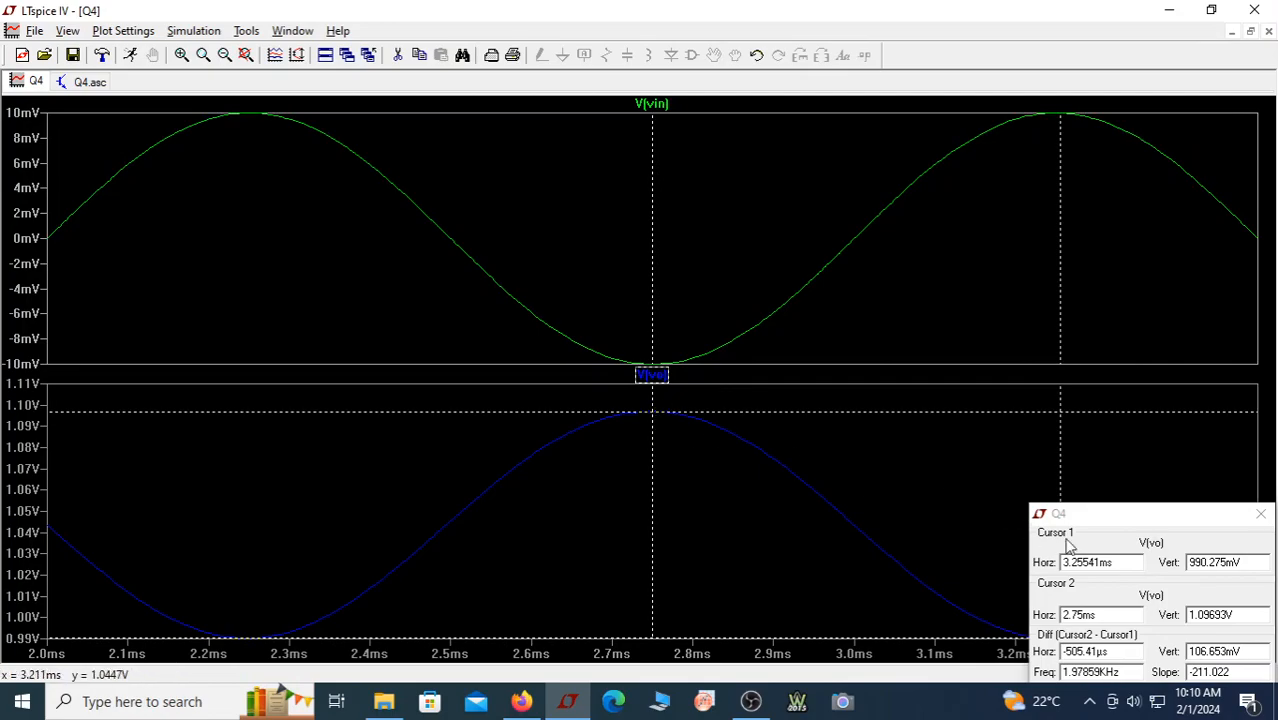
left_click_drag(1156, 521, 1110, 243)
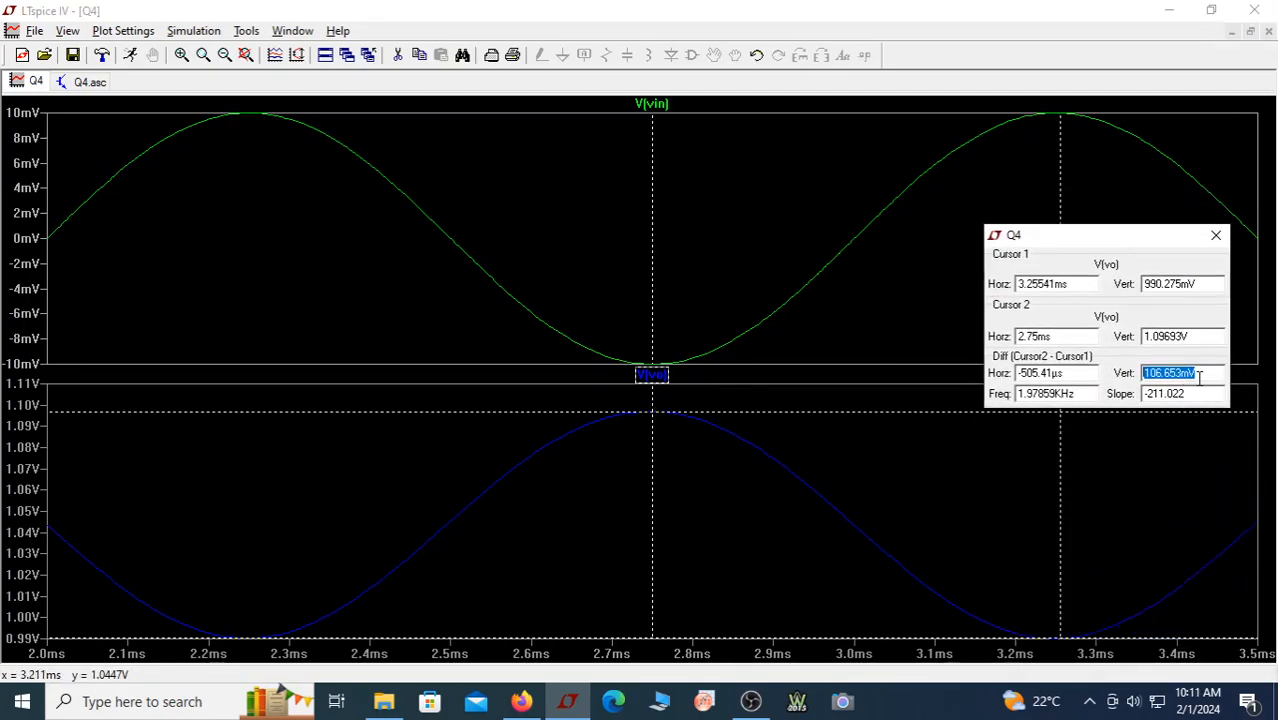
Maximize the schematic window and change the Vin source to no time function with an AC amplitude of 1
left_click(326, 57)
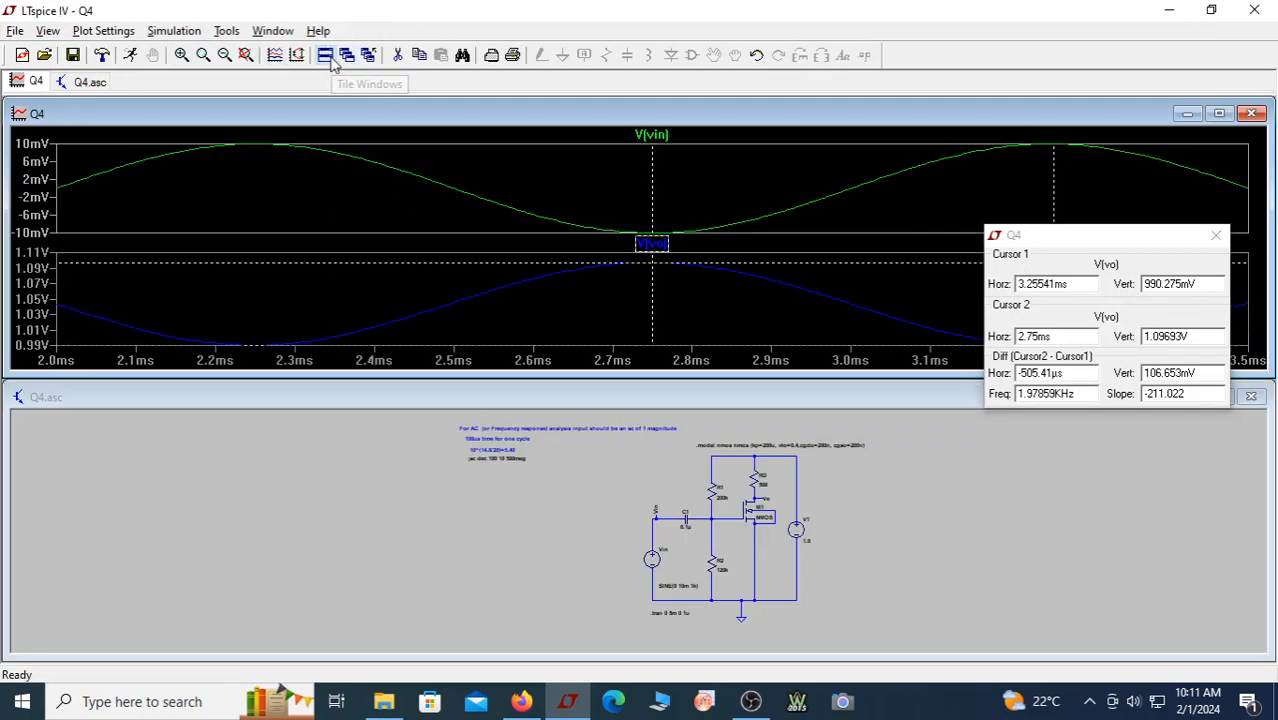
double_click(640, 397)
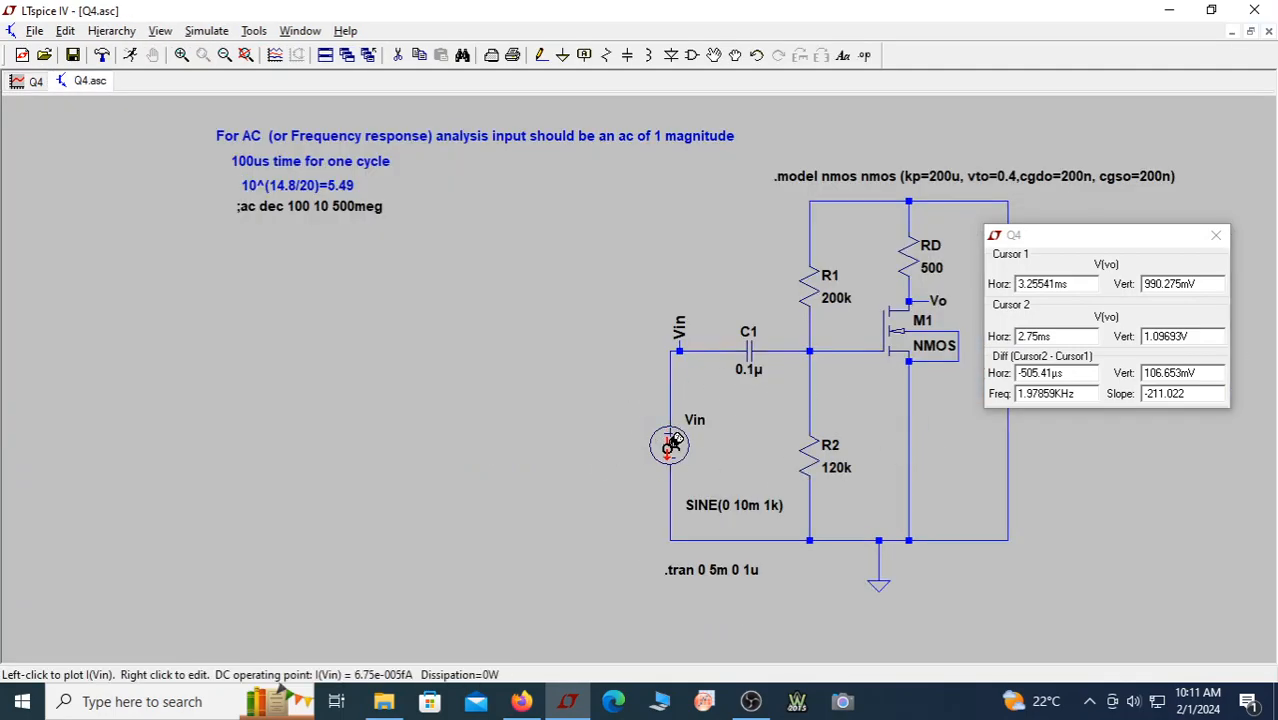
right_click(665, 443)
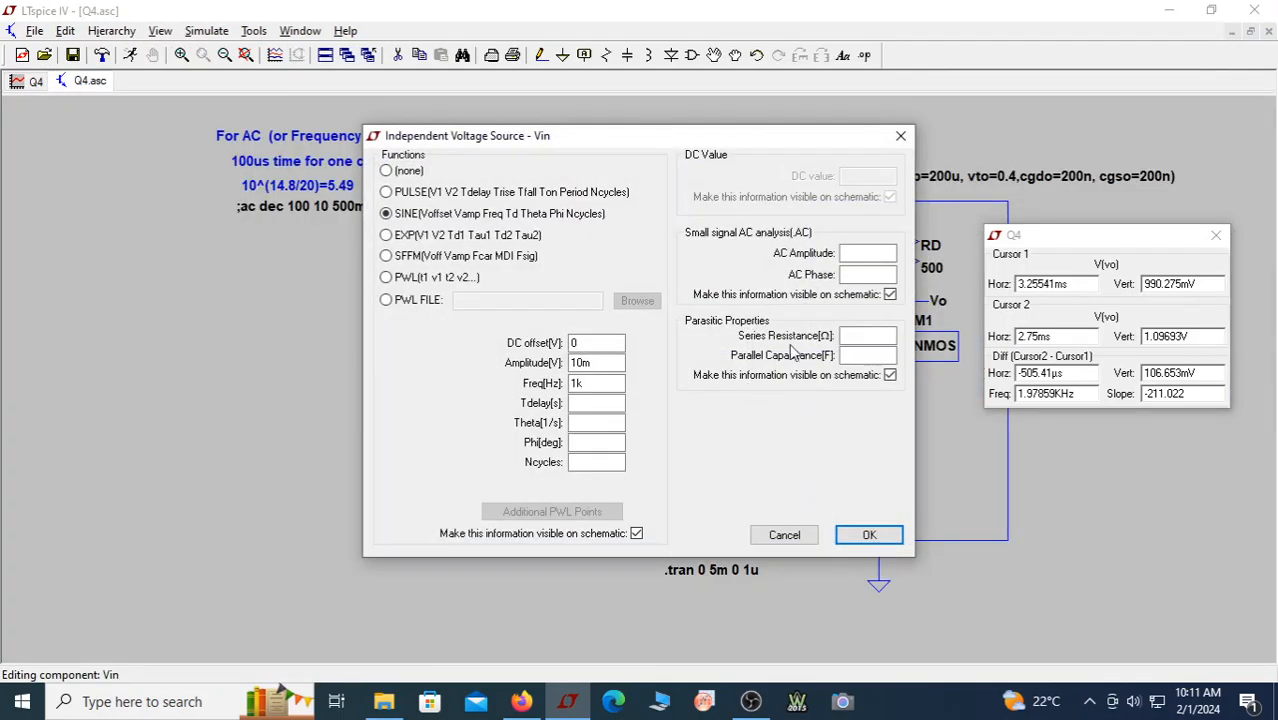
left_click(387, 172)
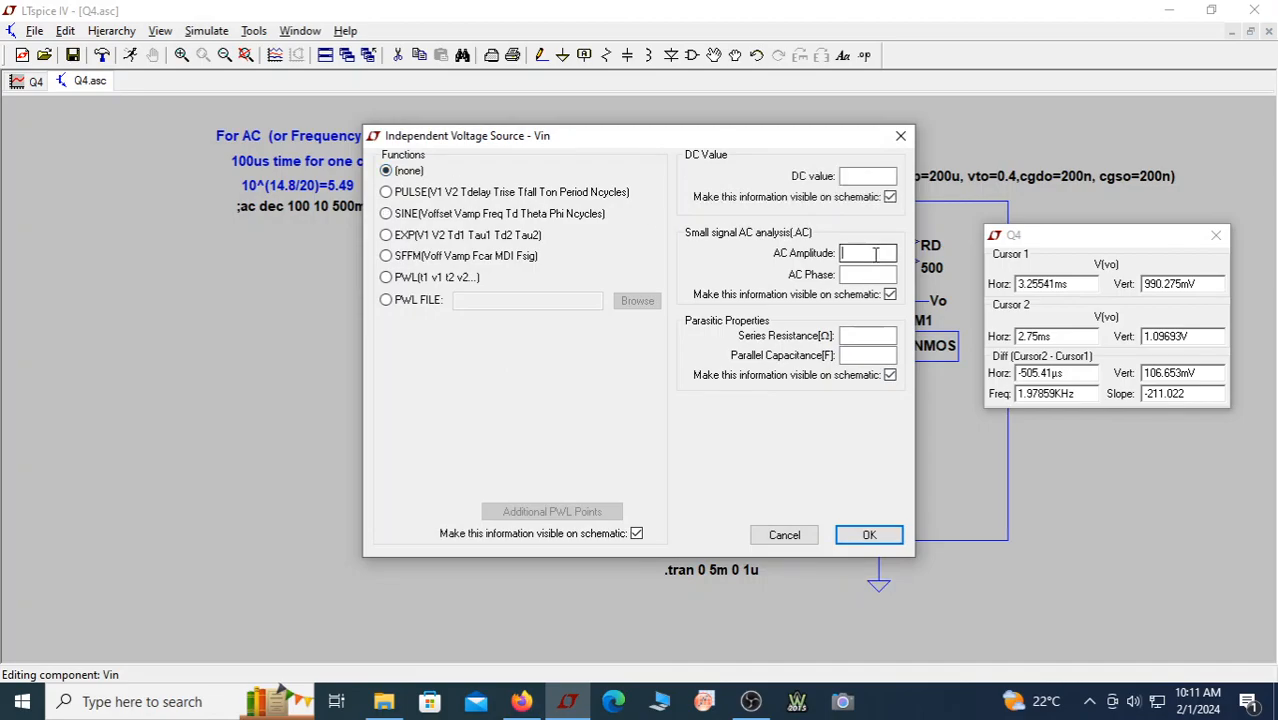
type("1")
left_click(866, 534)
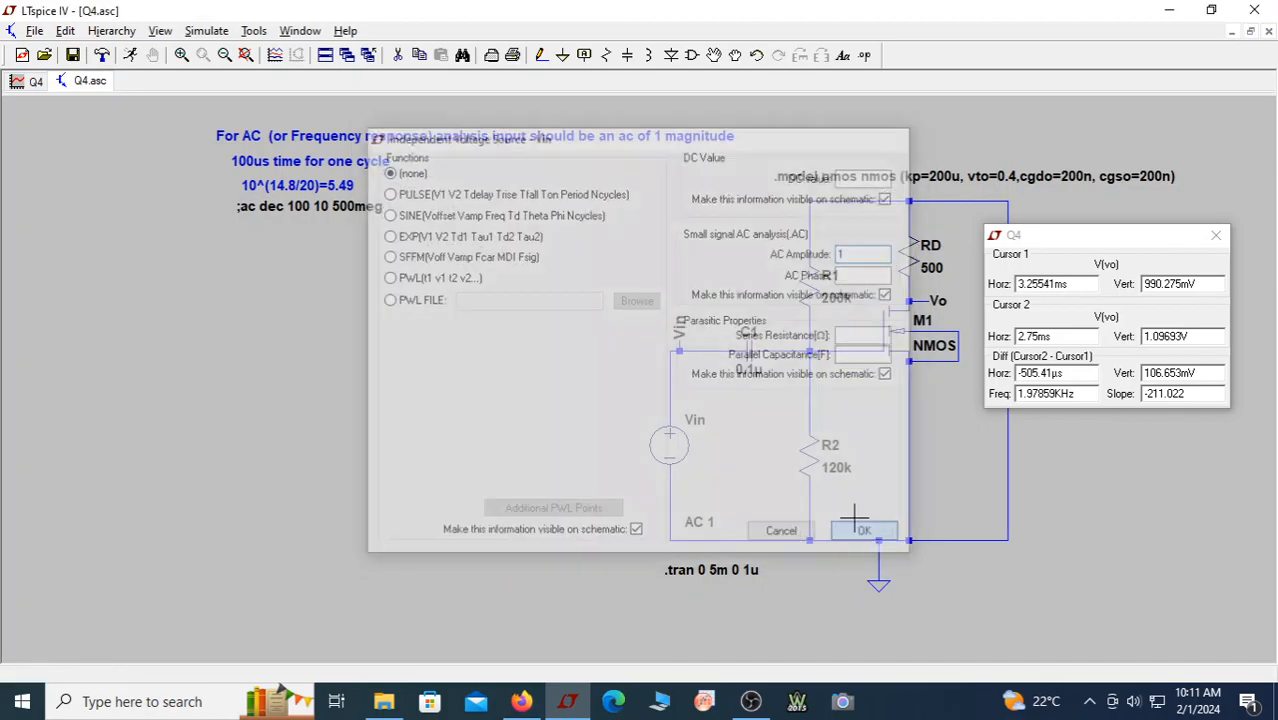
Reactivate the .ac dec 100 10 500meg directive on the schematic and review its sweep settings
right_click(308, 207)
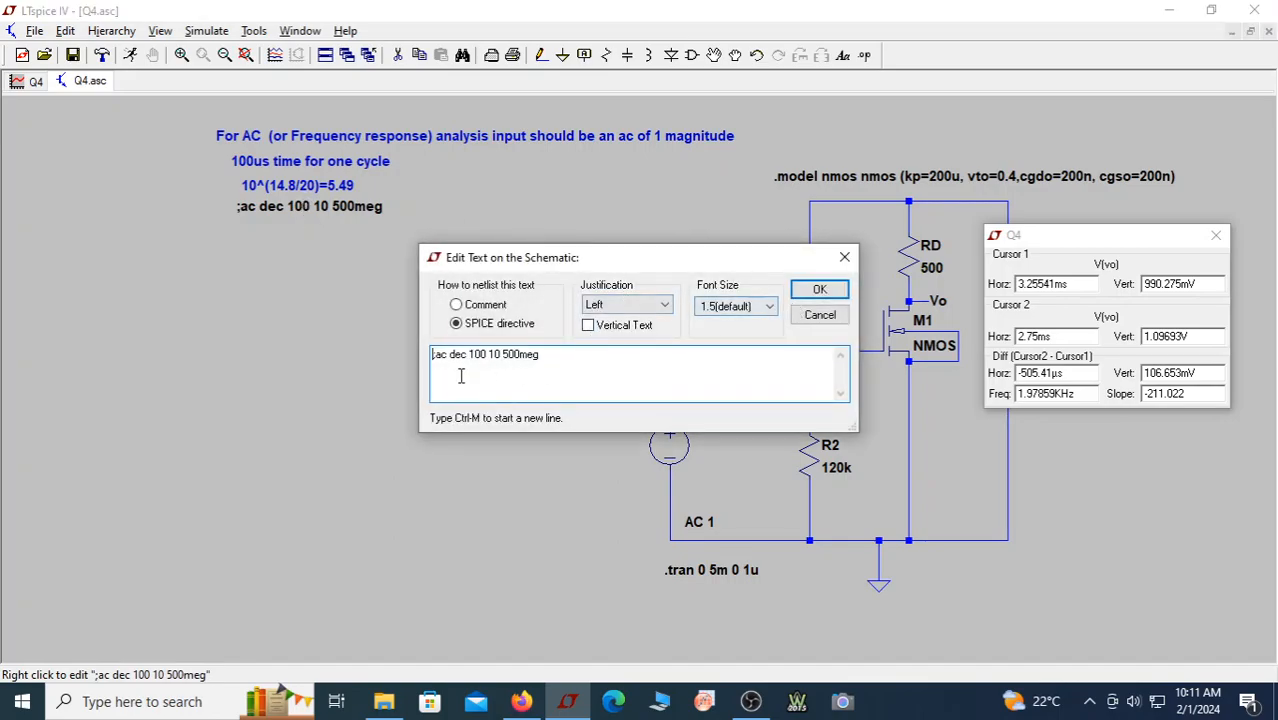
key("Delete")
type(".")
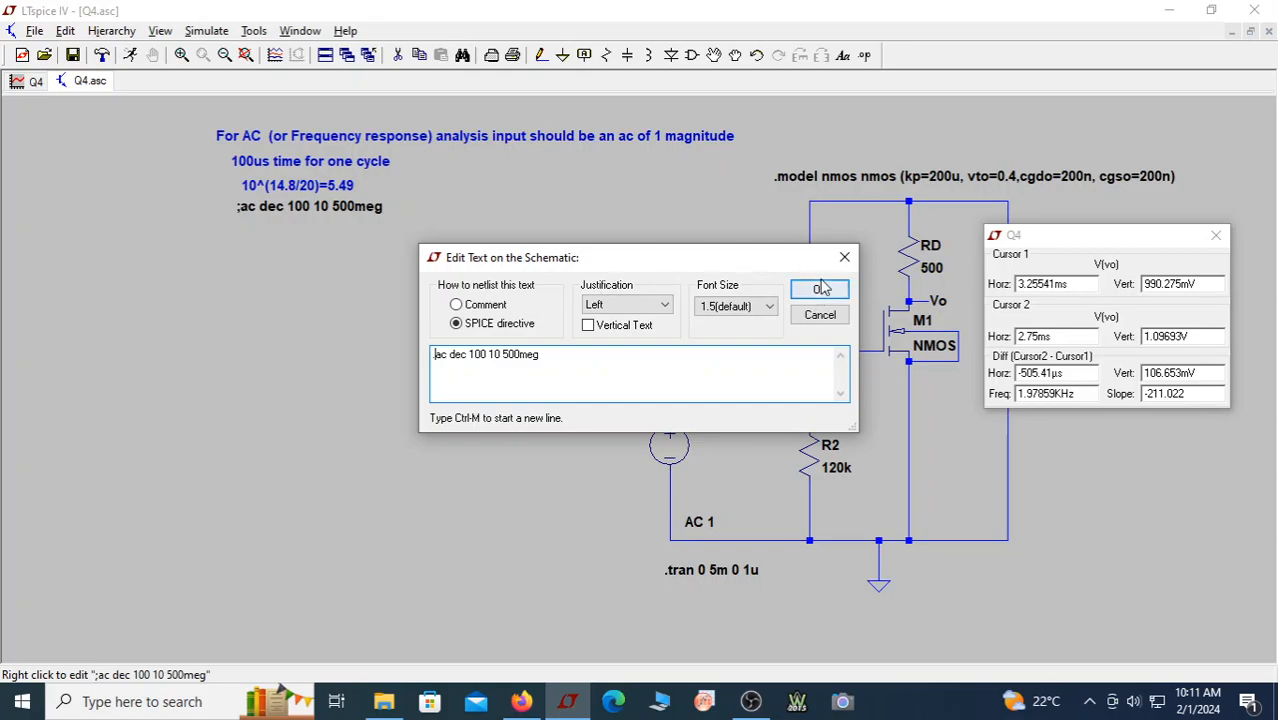
left_click(819, 289)
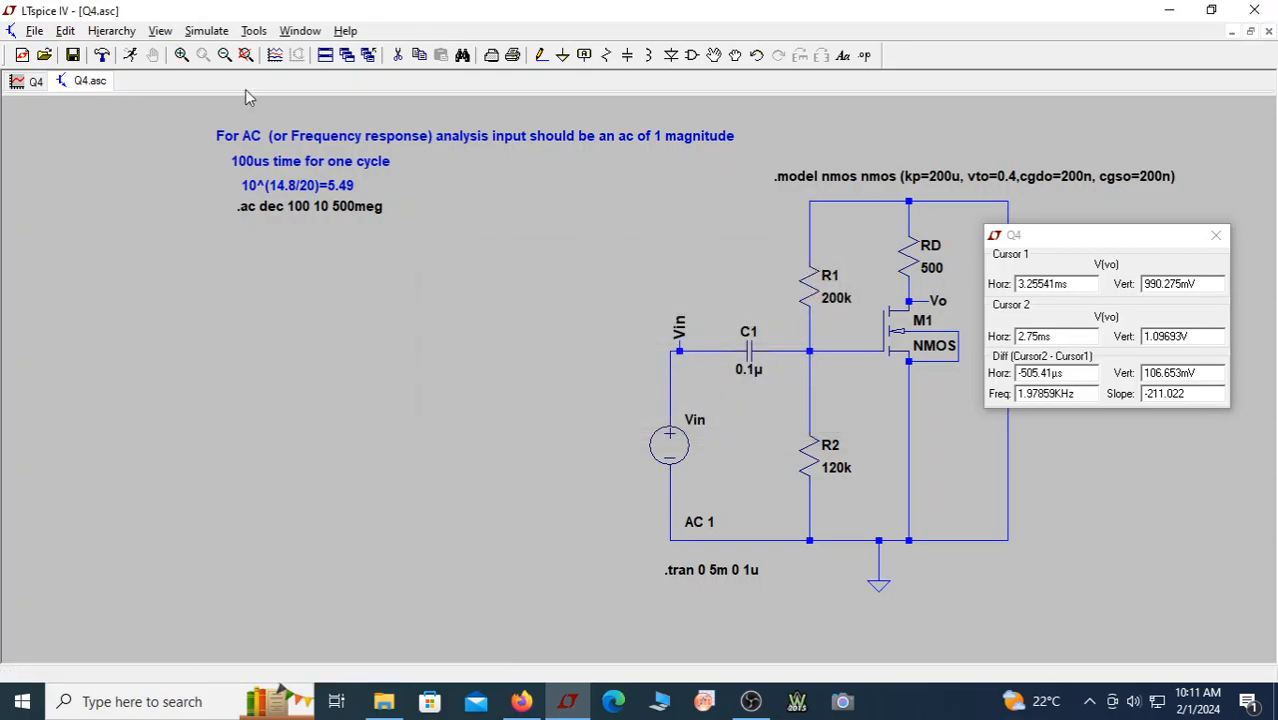
right_click(340, 205)
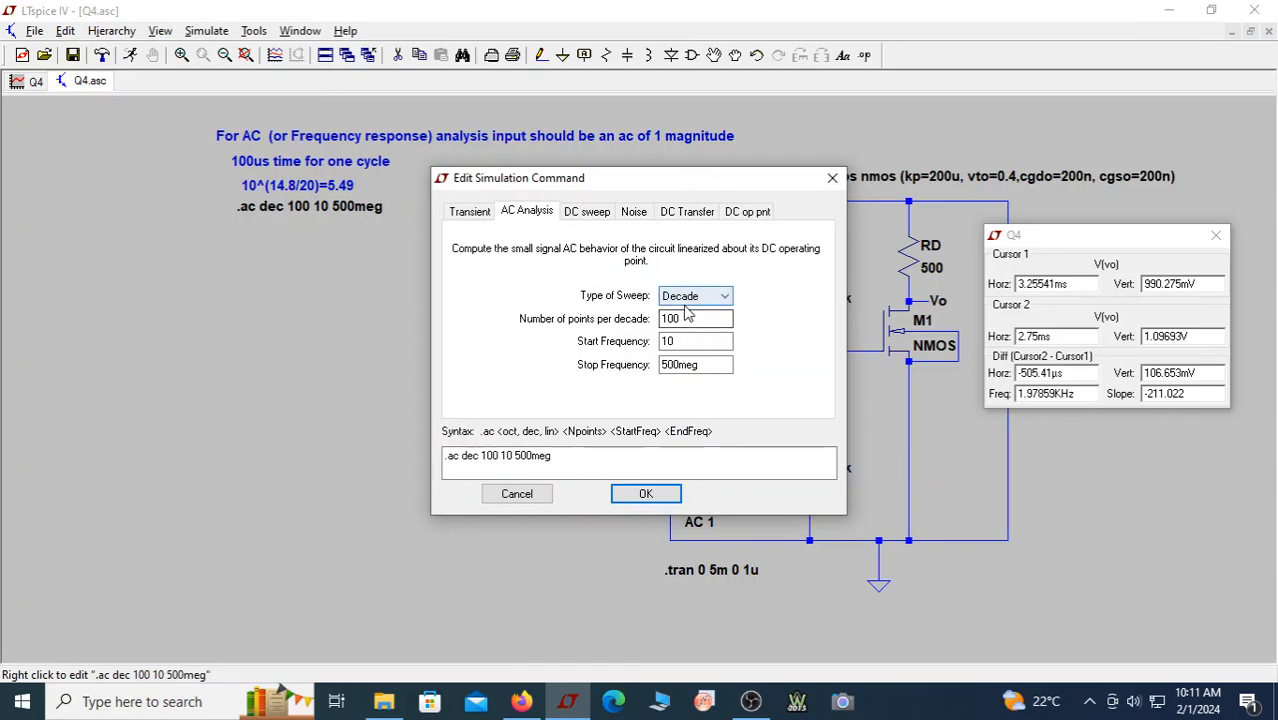
left_click(646, 494)
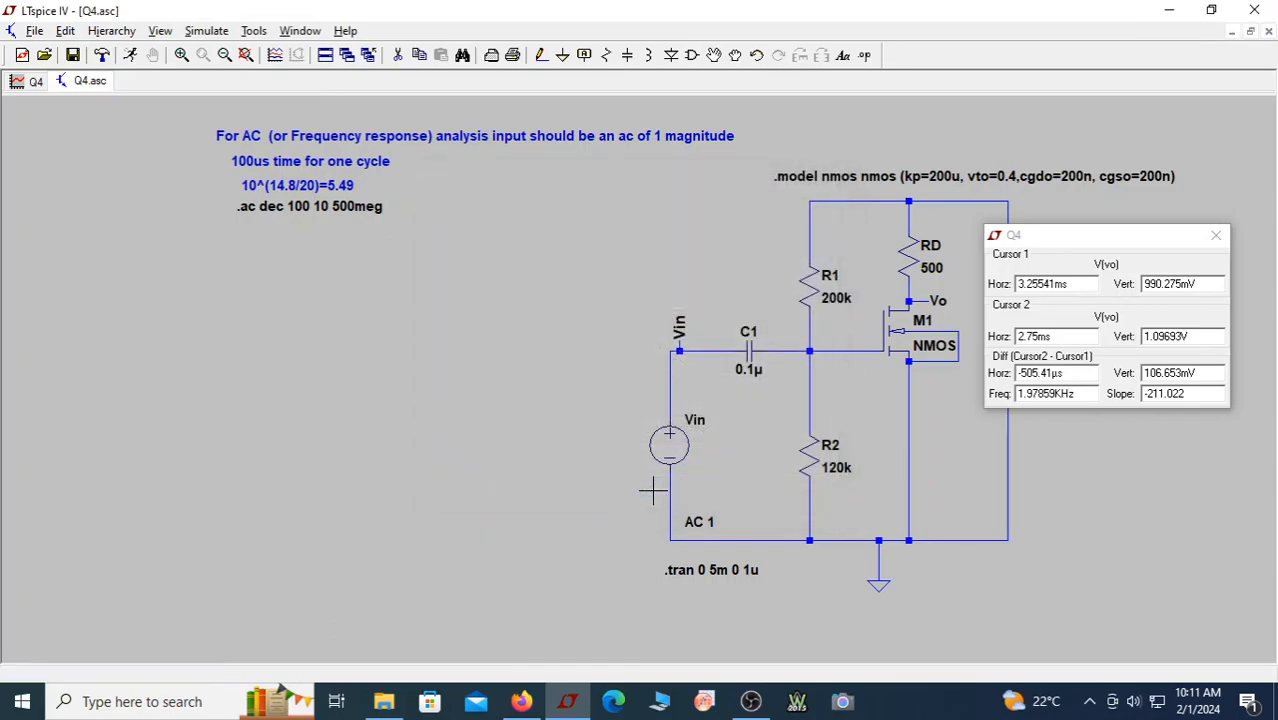
Run the simulation using the .ac dec 100 10 500meg analysis
left_click(129, 57)
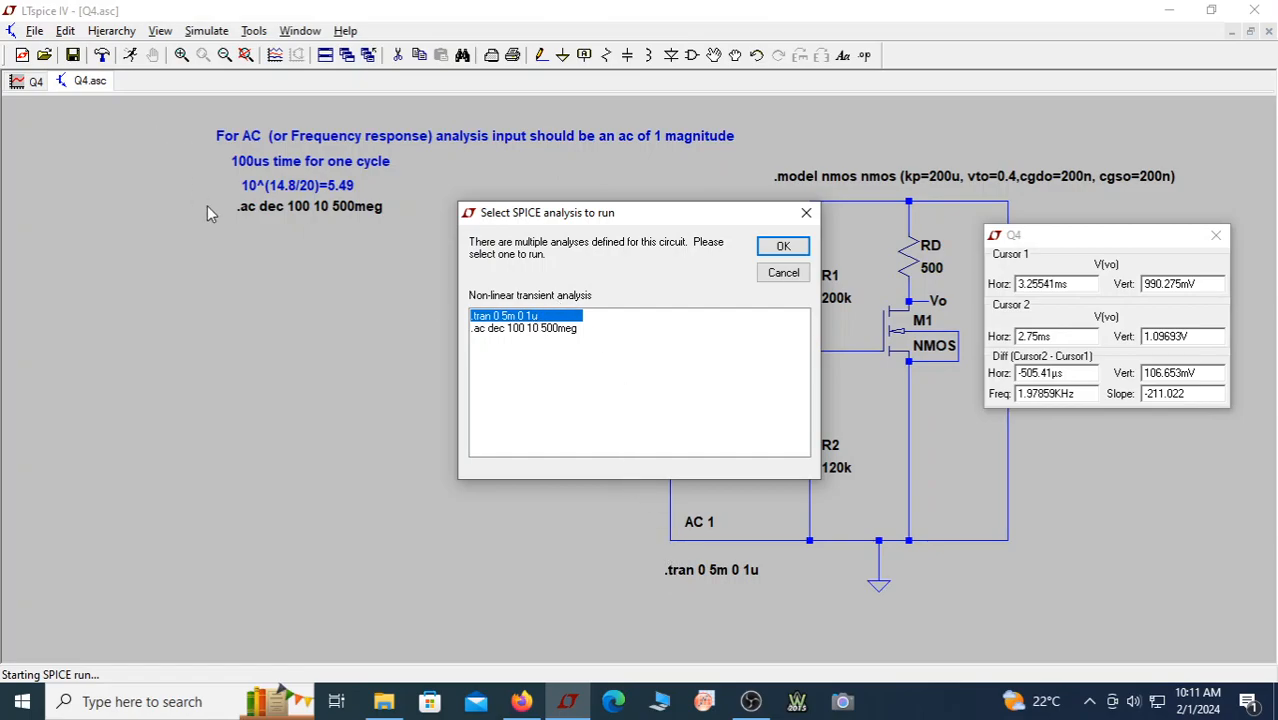
left_click(565, 330)
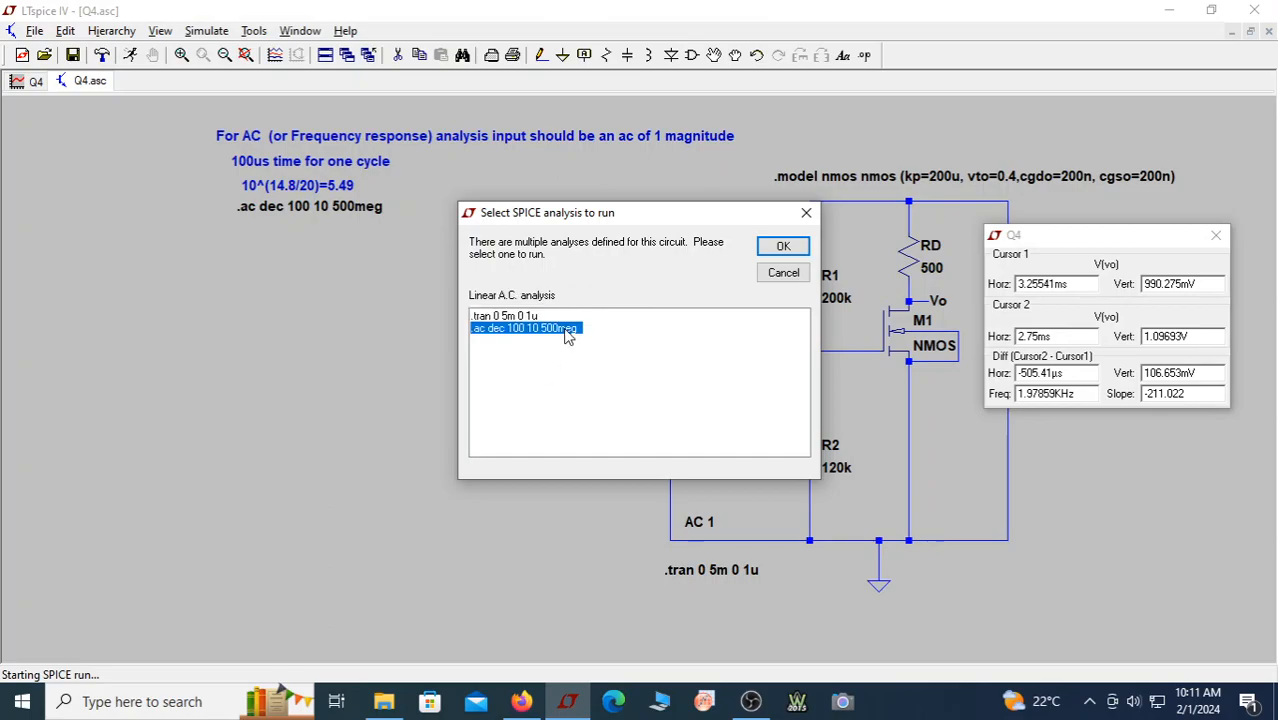
left_click(803, 252)
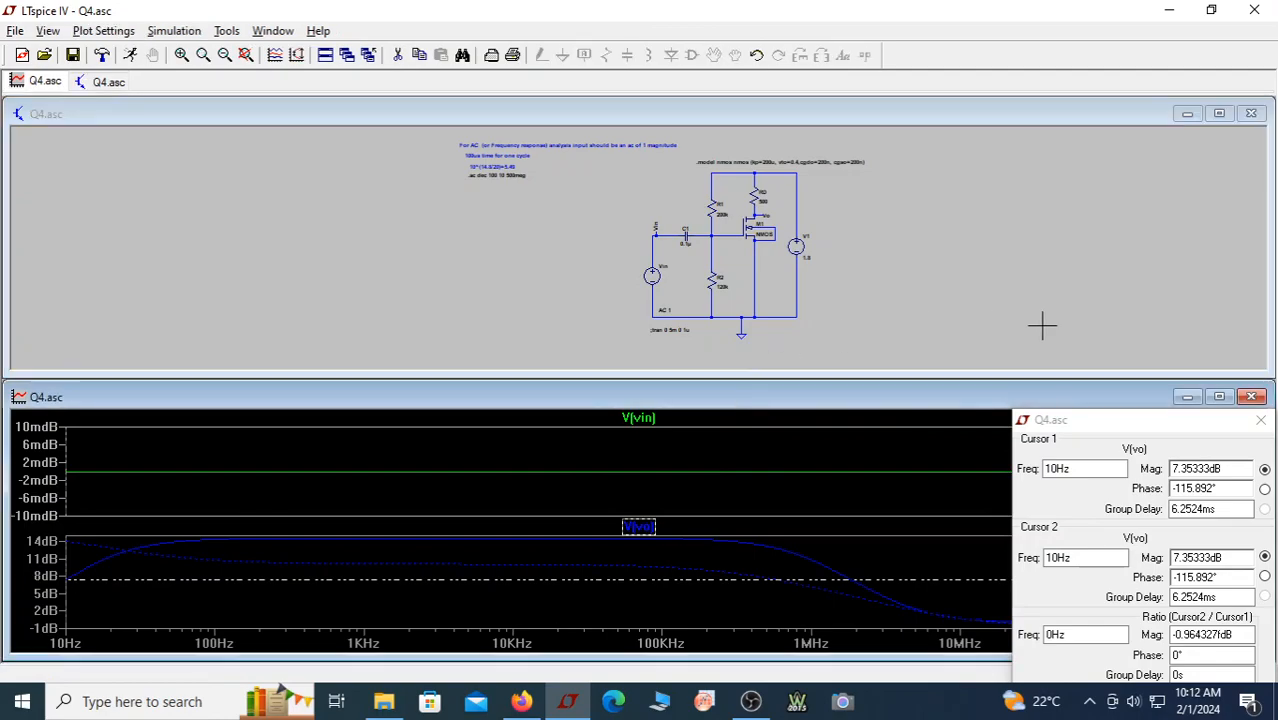
Maximize the waveform window and delete the V(vin) plot pane
double_click(970, 399)
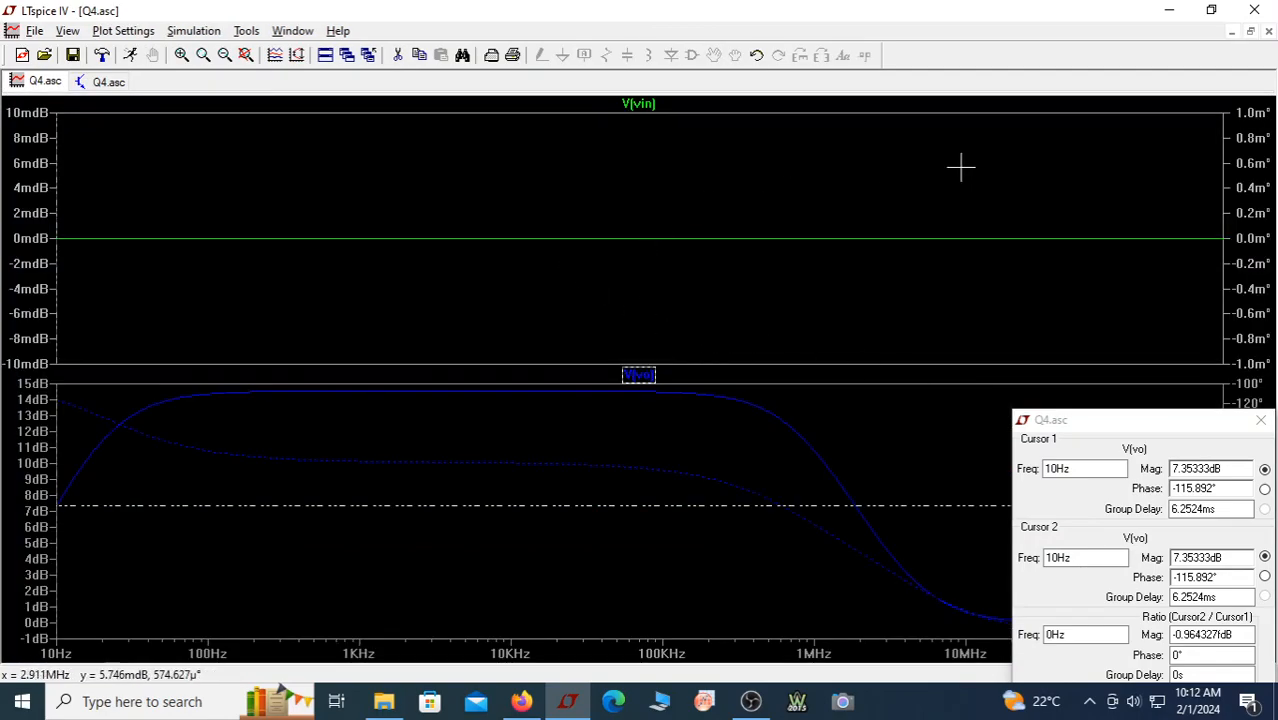
right_click(667, 187)
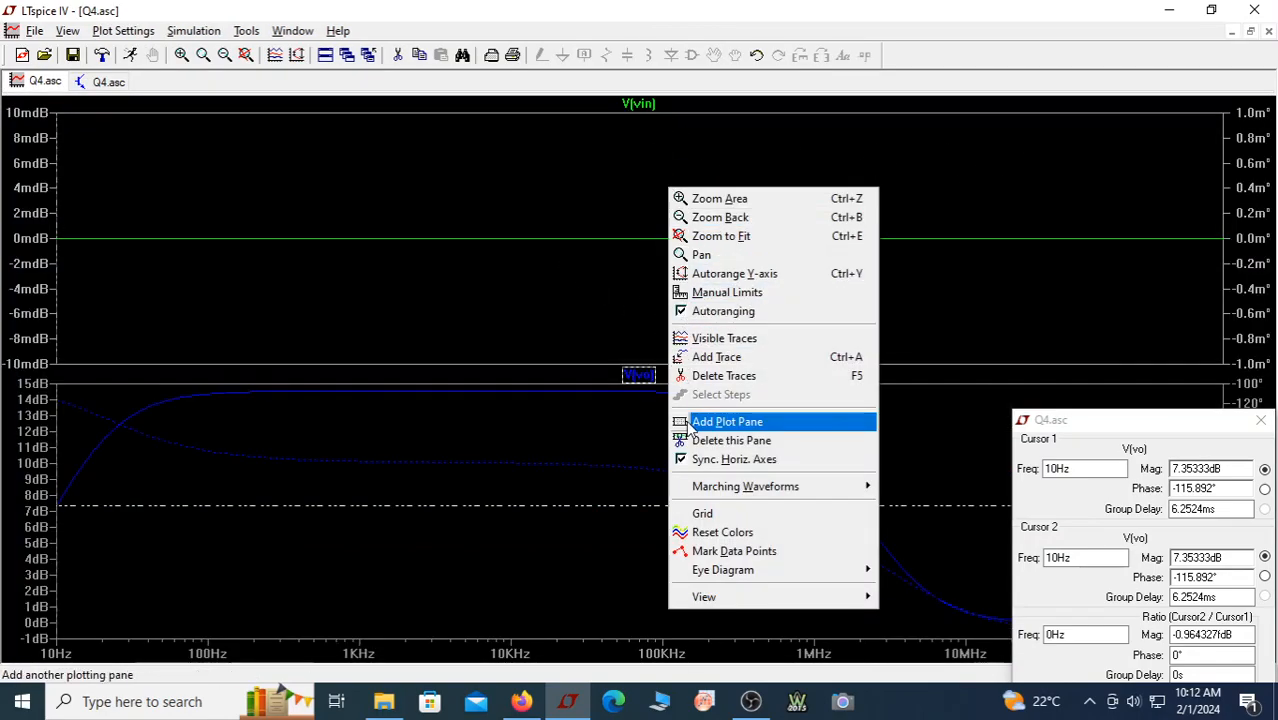
left_click(698, 441)
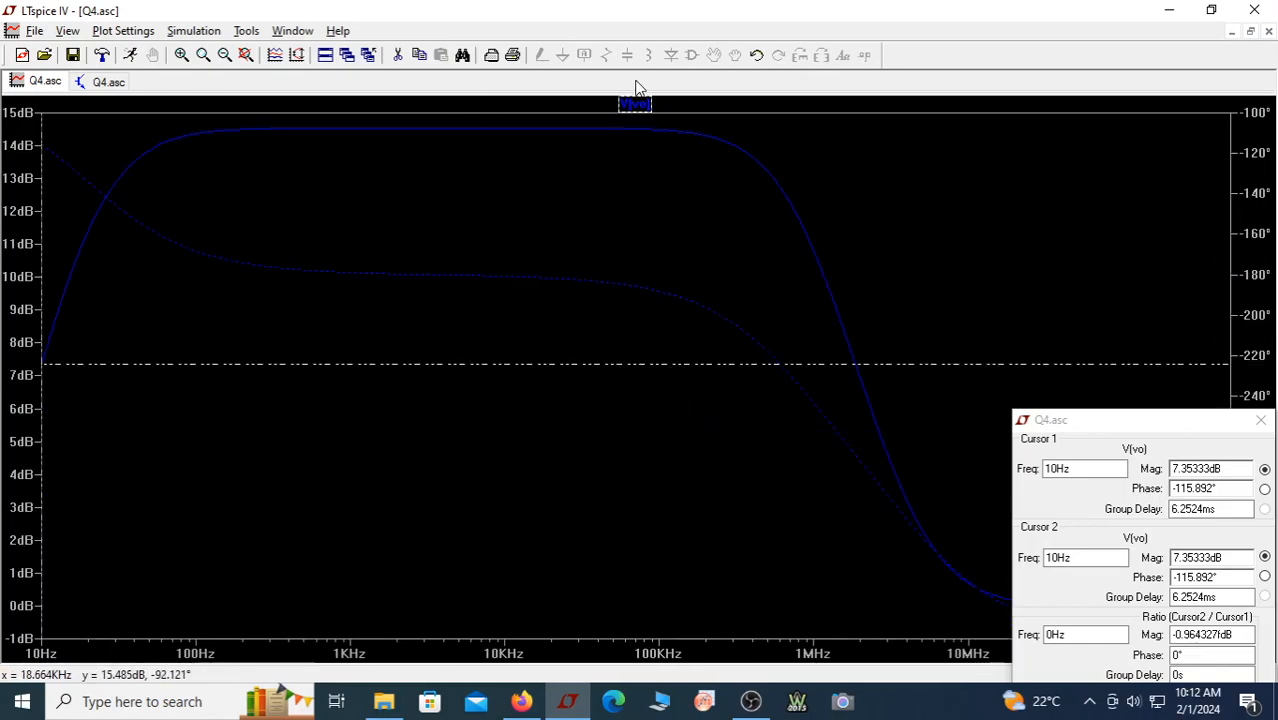
Change the V(vo) trace color to red
right_click(631, 107)
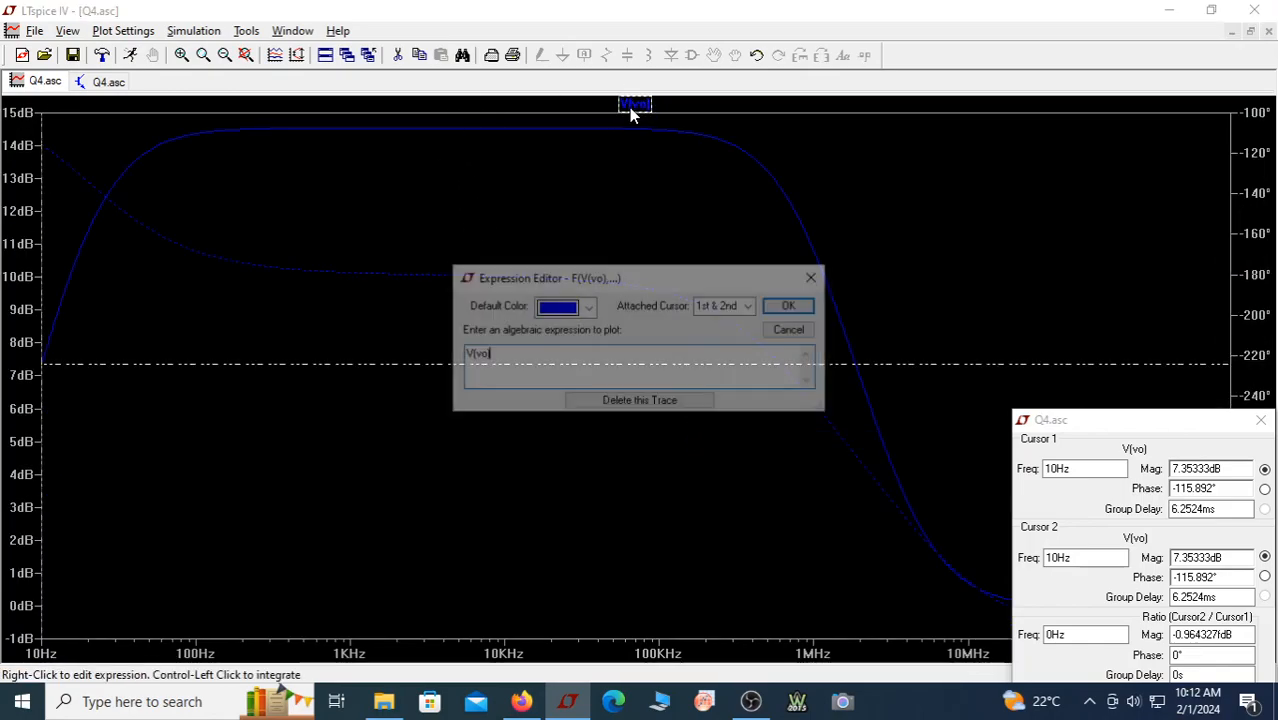
left_click(588, 306)
left_click(578, 372)
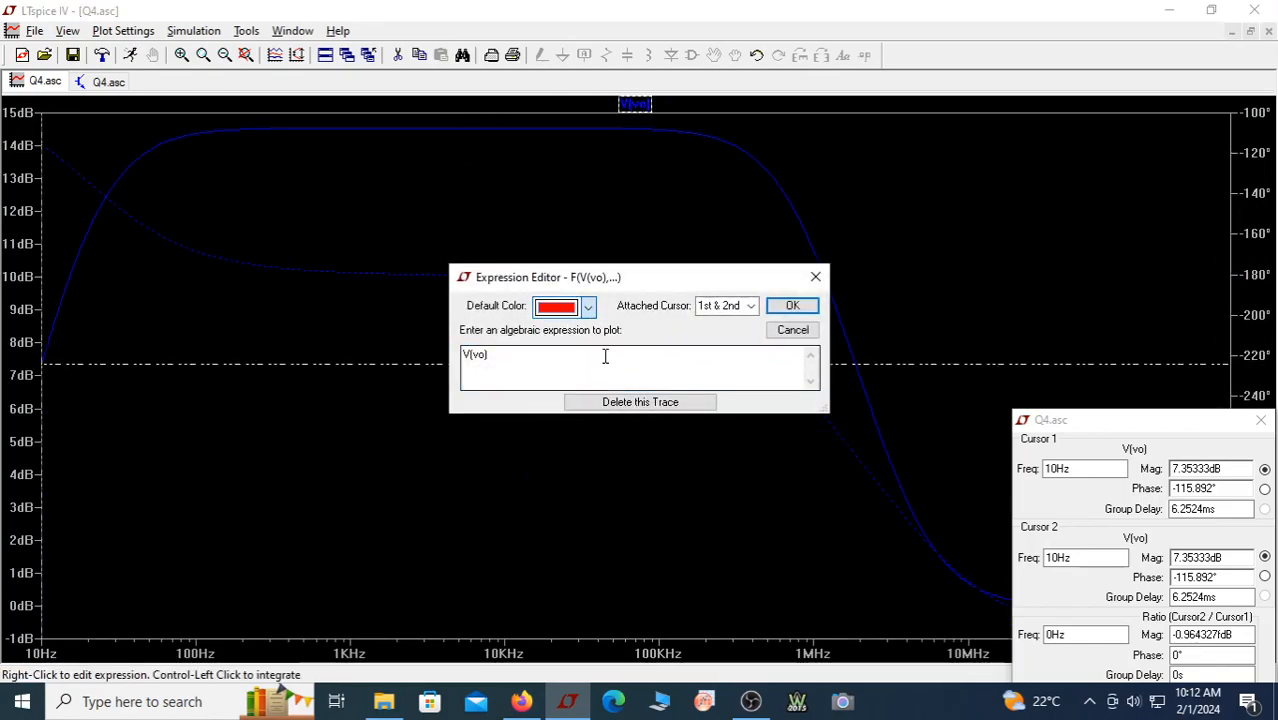
left_click(800, 306)
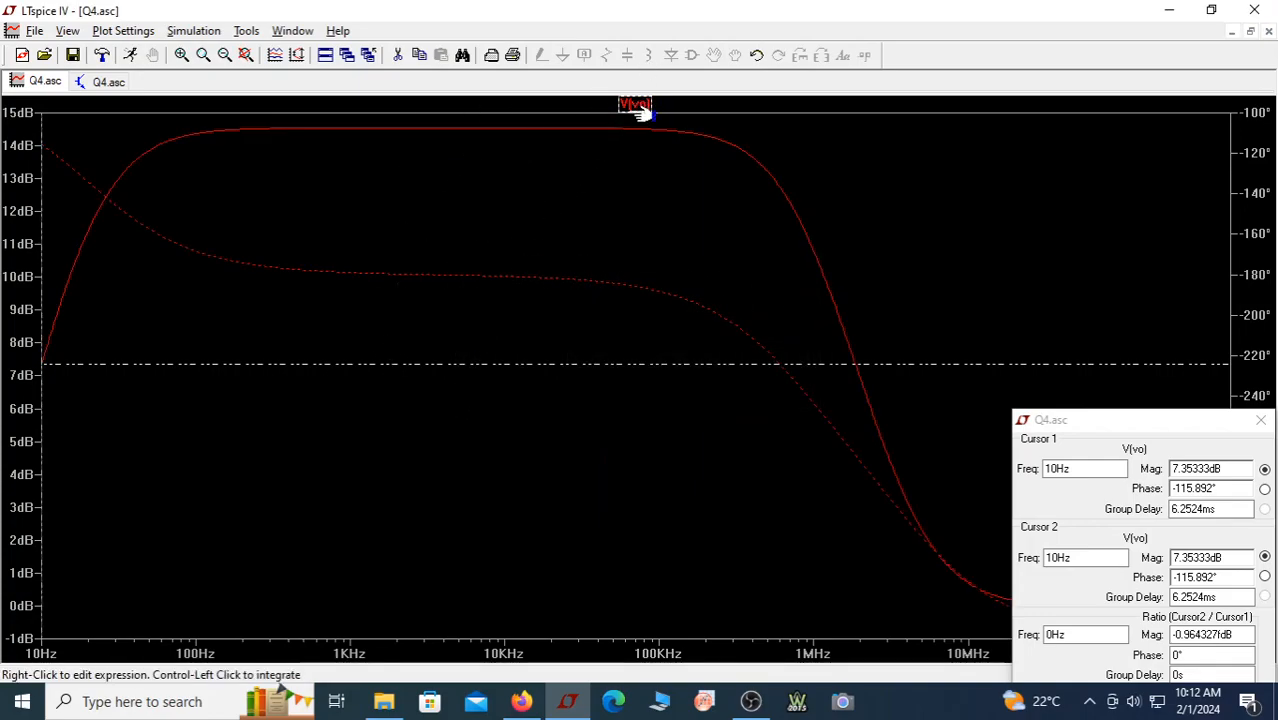
Measure the lower and upper 3 dB cutoff frequencies of V(vo) with cursor 2, keeping cursor 1 at midband as the reference
mouse_move(536, 362)
left_mouse_down()
mouse_move(573, 322)
mouse_move(425, 359)
mouse_move(180, 362)
mouse_move(90, 437)
left_mouse_up()
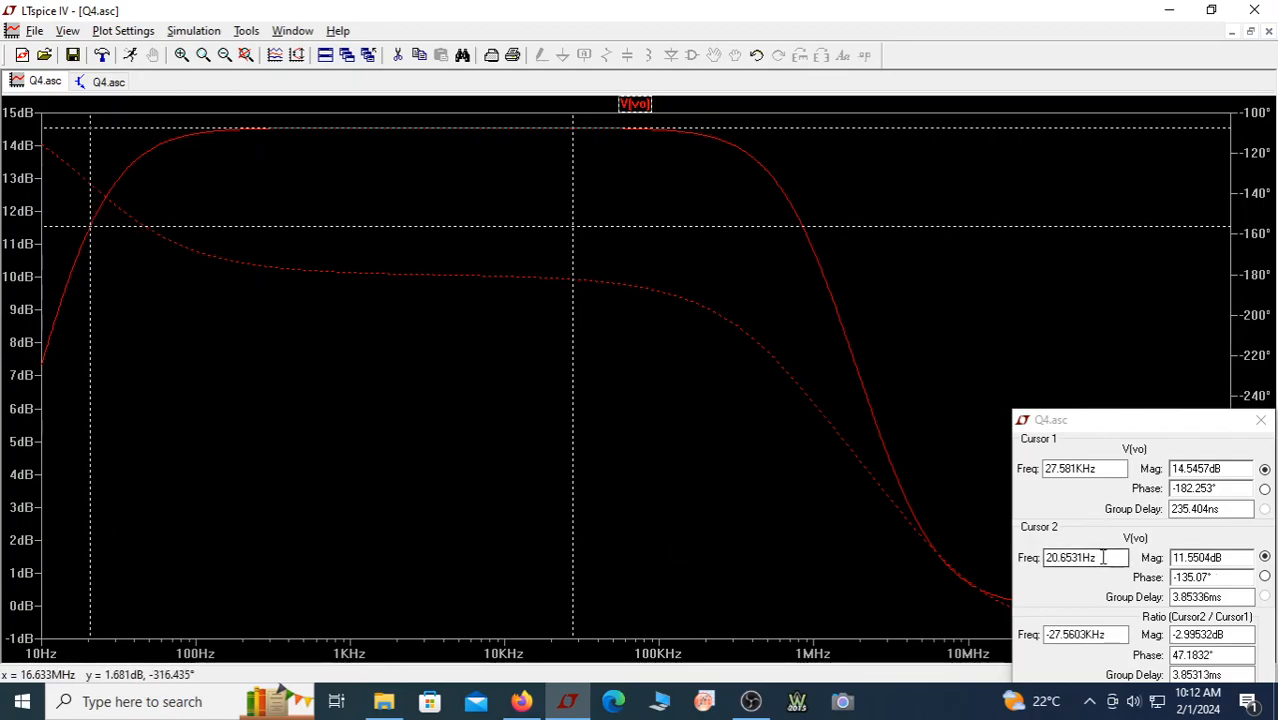
left_click(1103, 558)
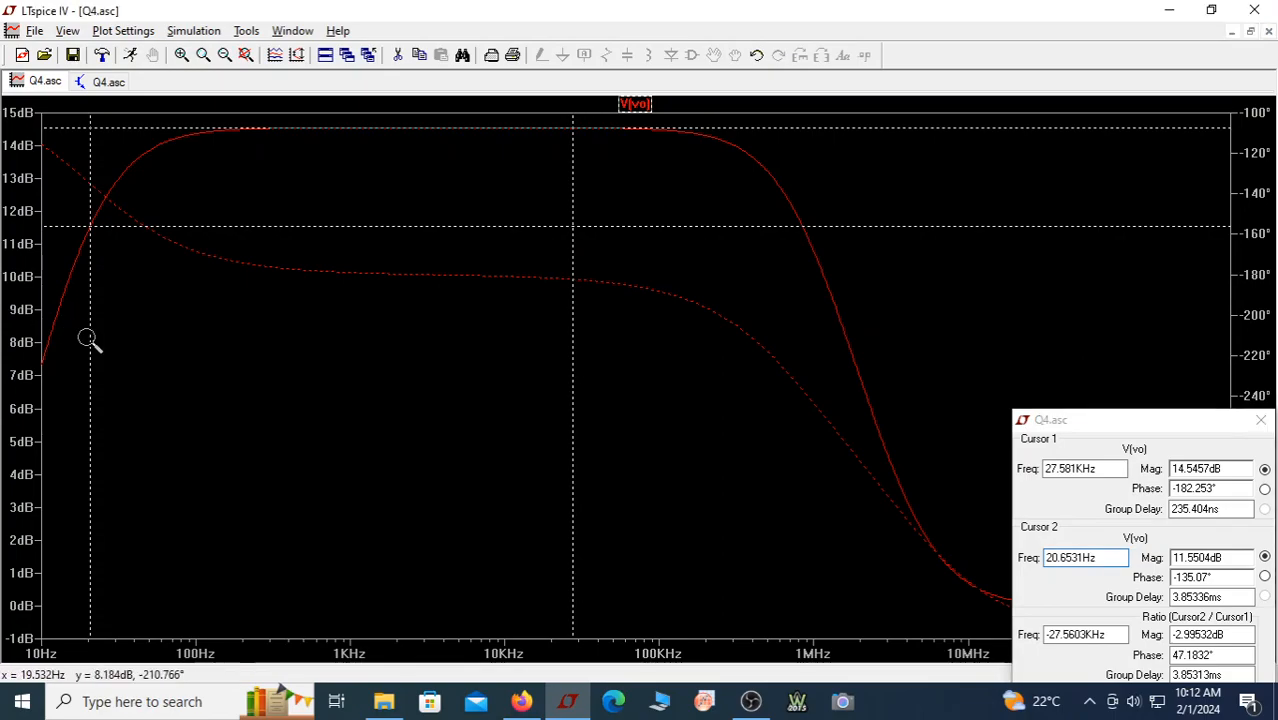
left_click_drag(87, 341, 794, 432)
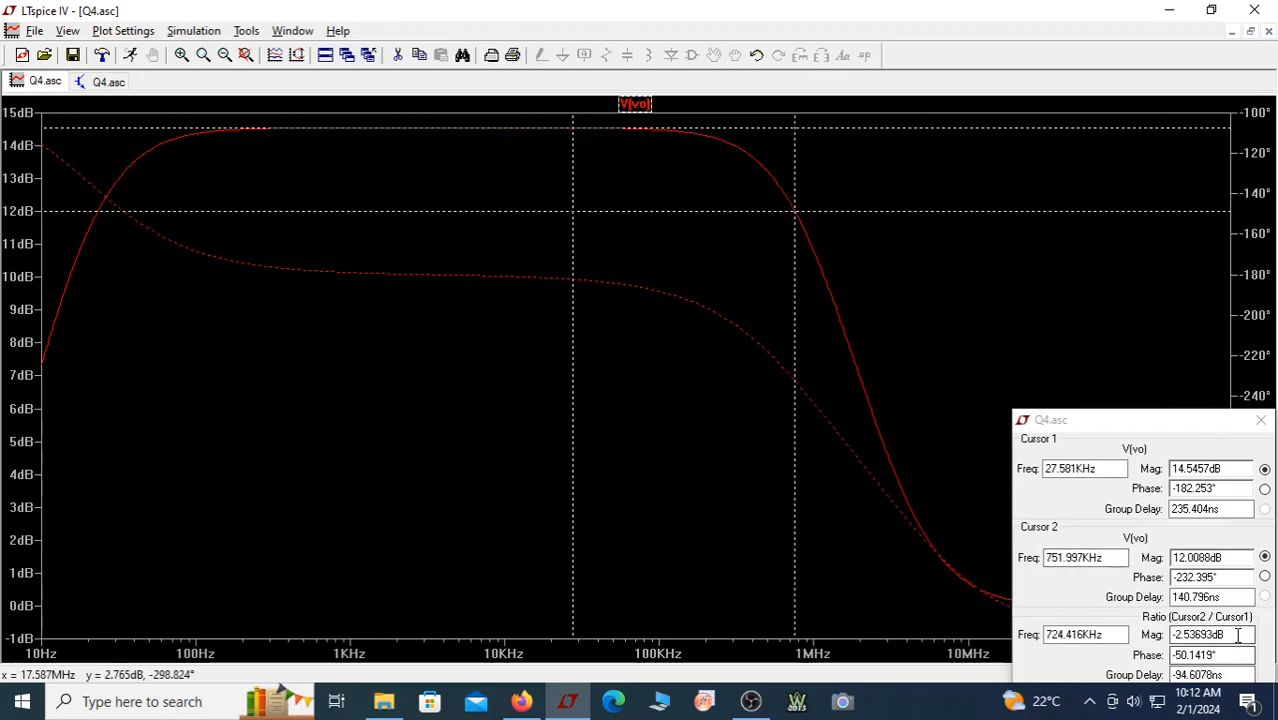
left_click_drag(1250, 634, 1176, 634)
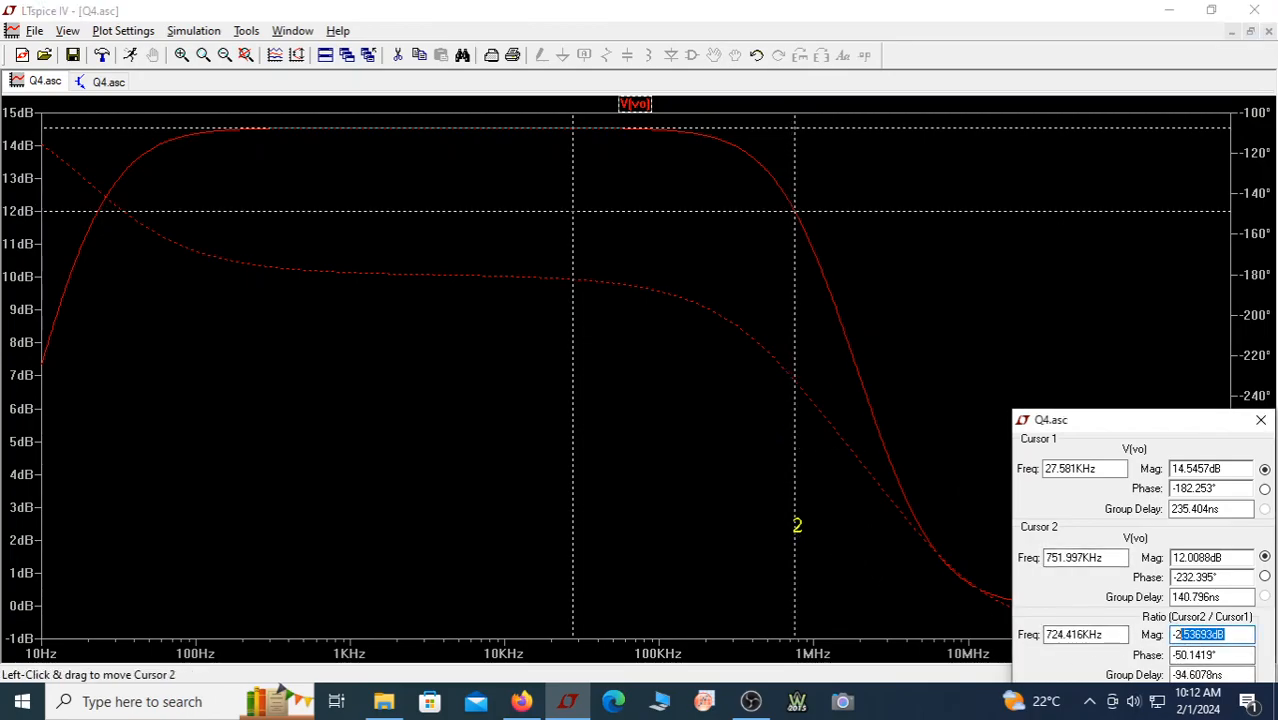
left_click_drag(793, 531, 804, 546)
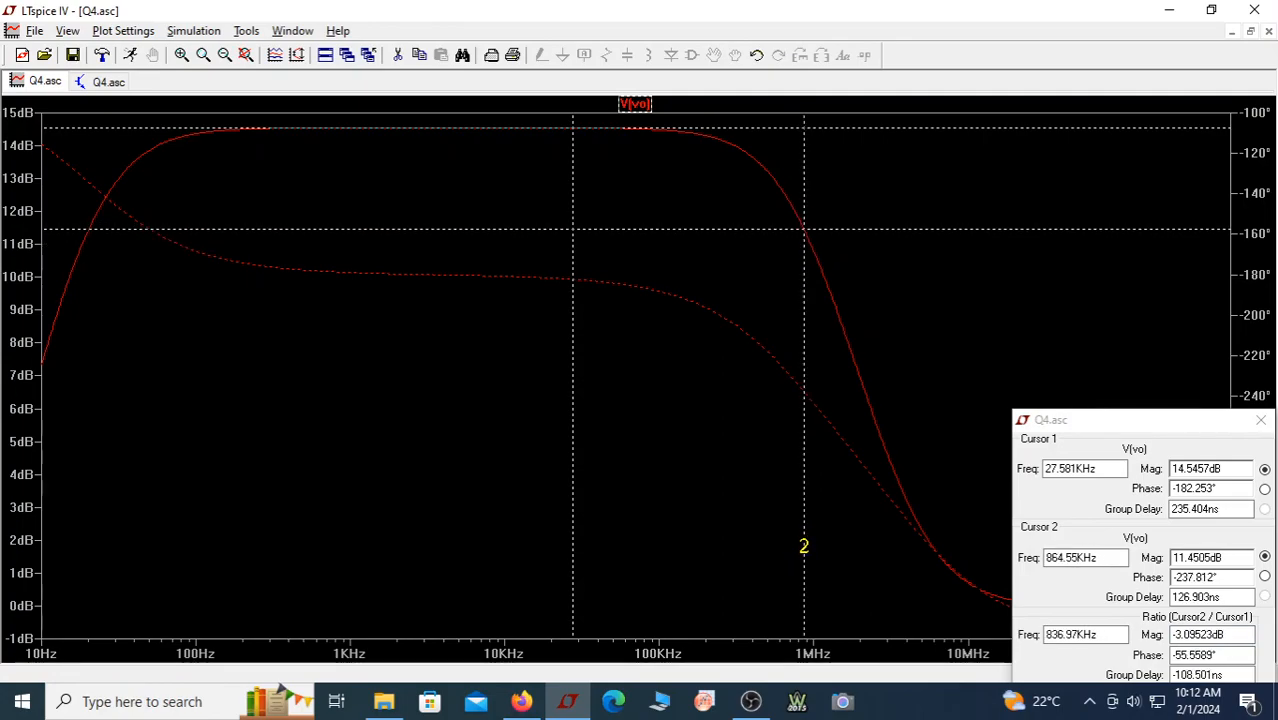
left_click_drag(1098, 558, 1079, 560)
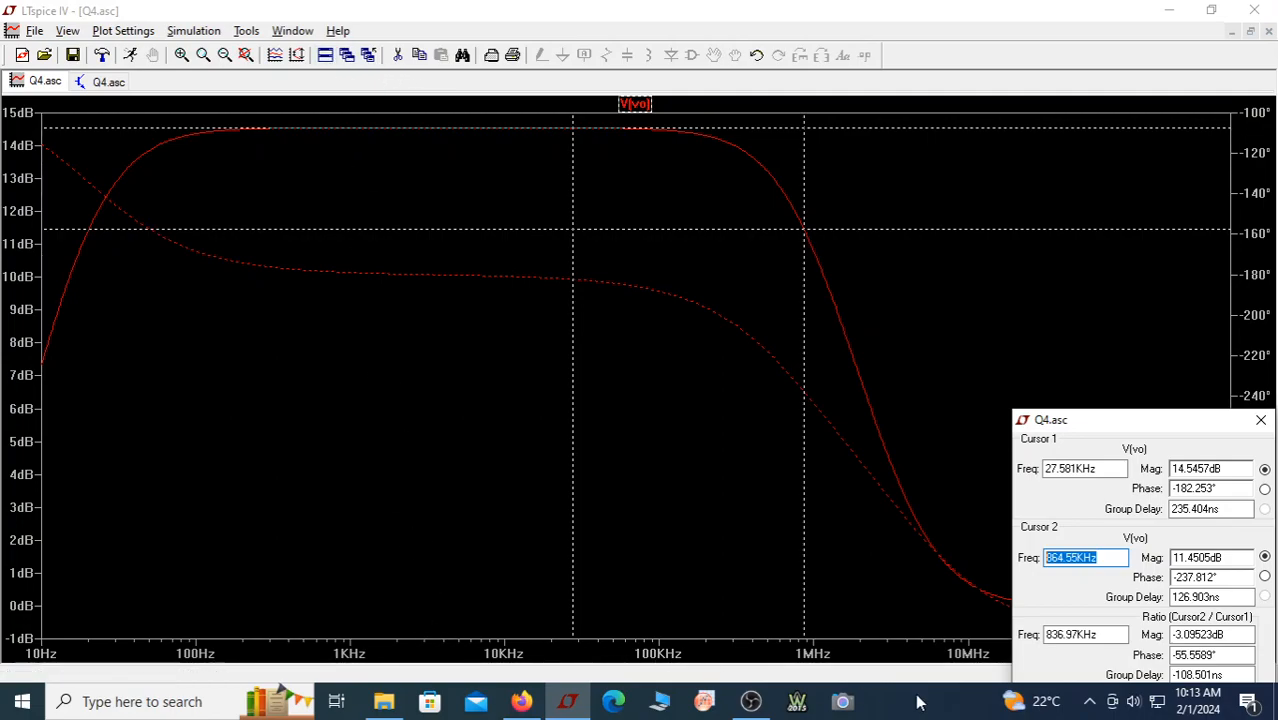
left_click(750, 703)
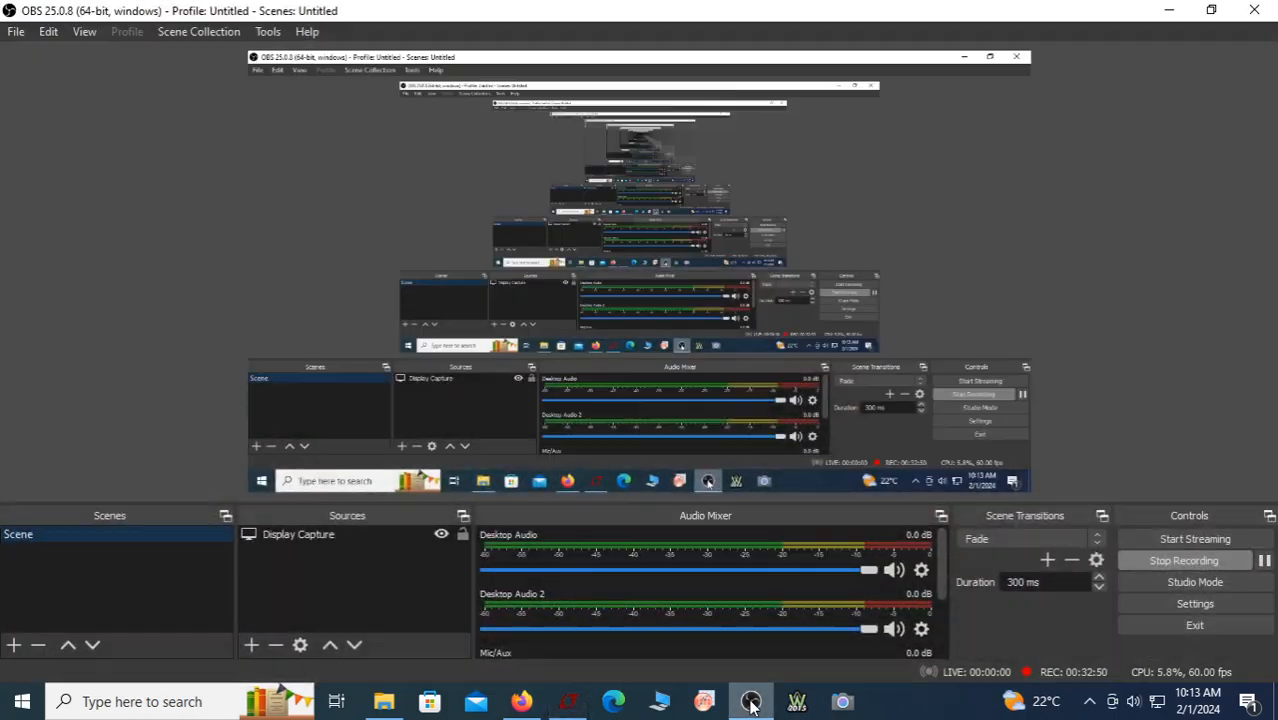